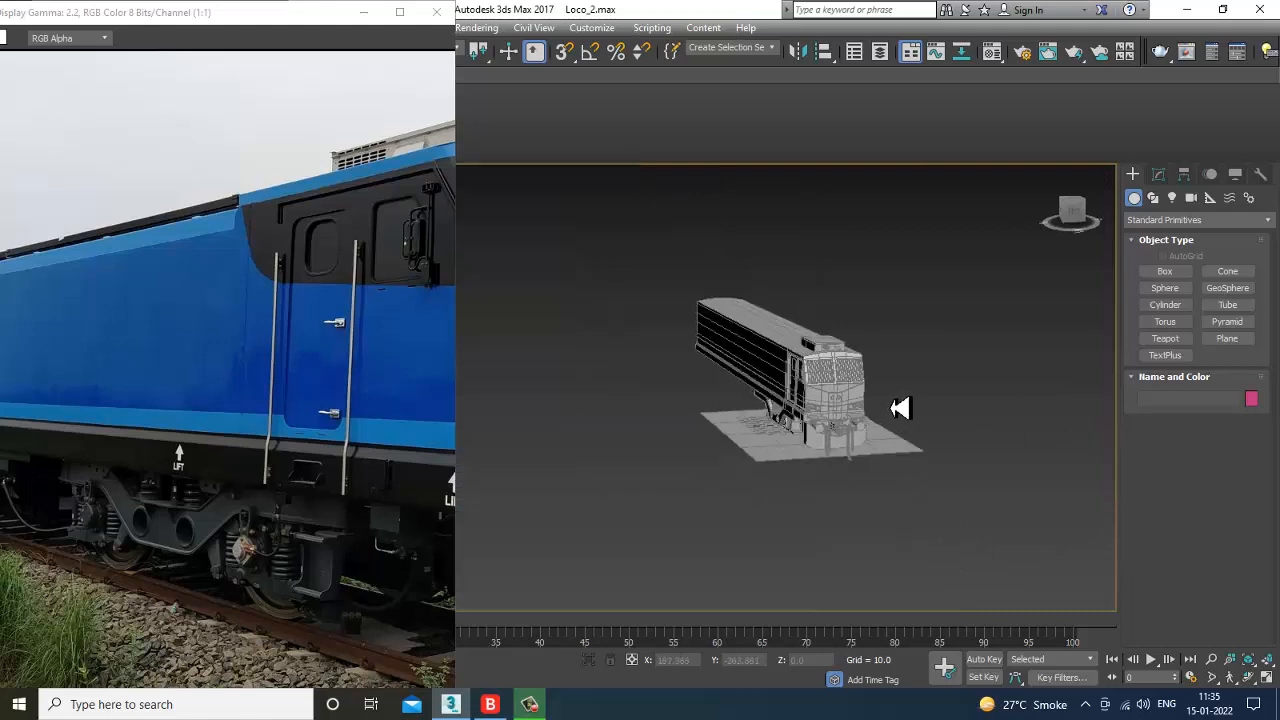
Step: Examine the locomotive's bogie frame and compare it with the suspension springs in the reference photo
middle_click_drag(650, 412, 863, 431, "alt")
scroll(1029, 426, "up", 4)
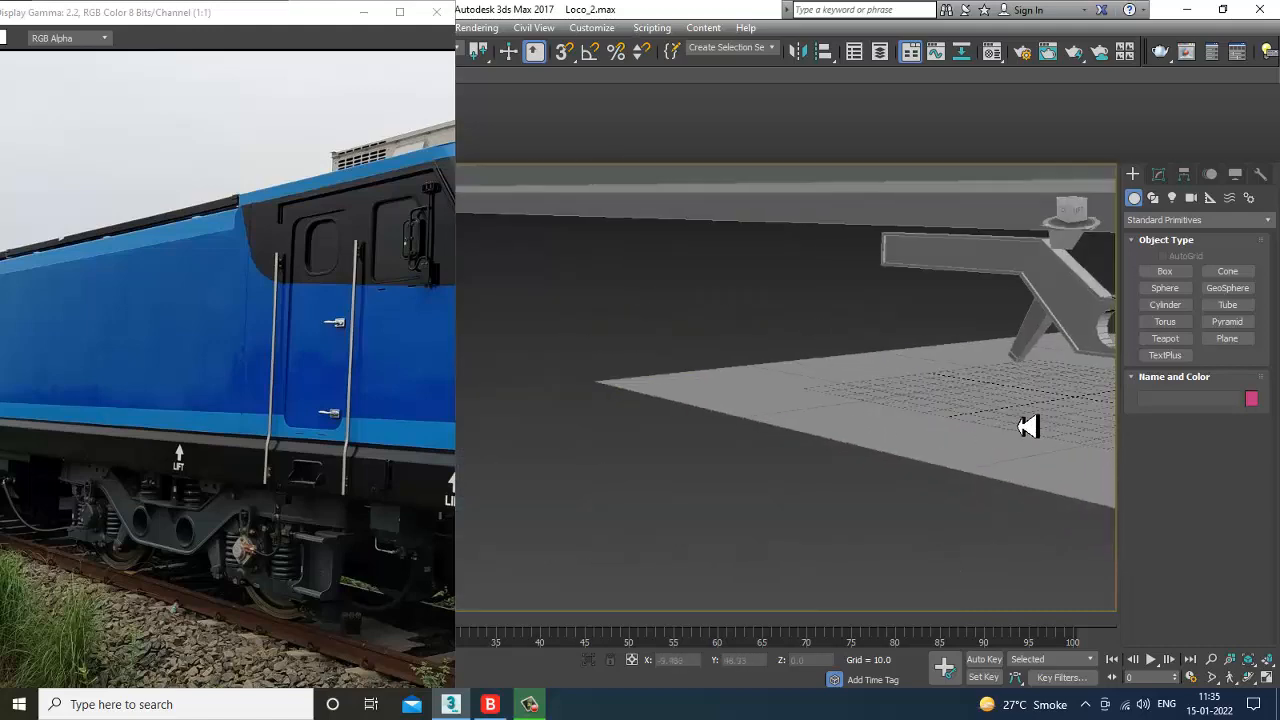
middle_click_drag(1029, 426, 877, 457)
scroll(868, 430, "up", 1)
middle_click_drag(1056, 404, 851, 417, "alt")
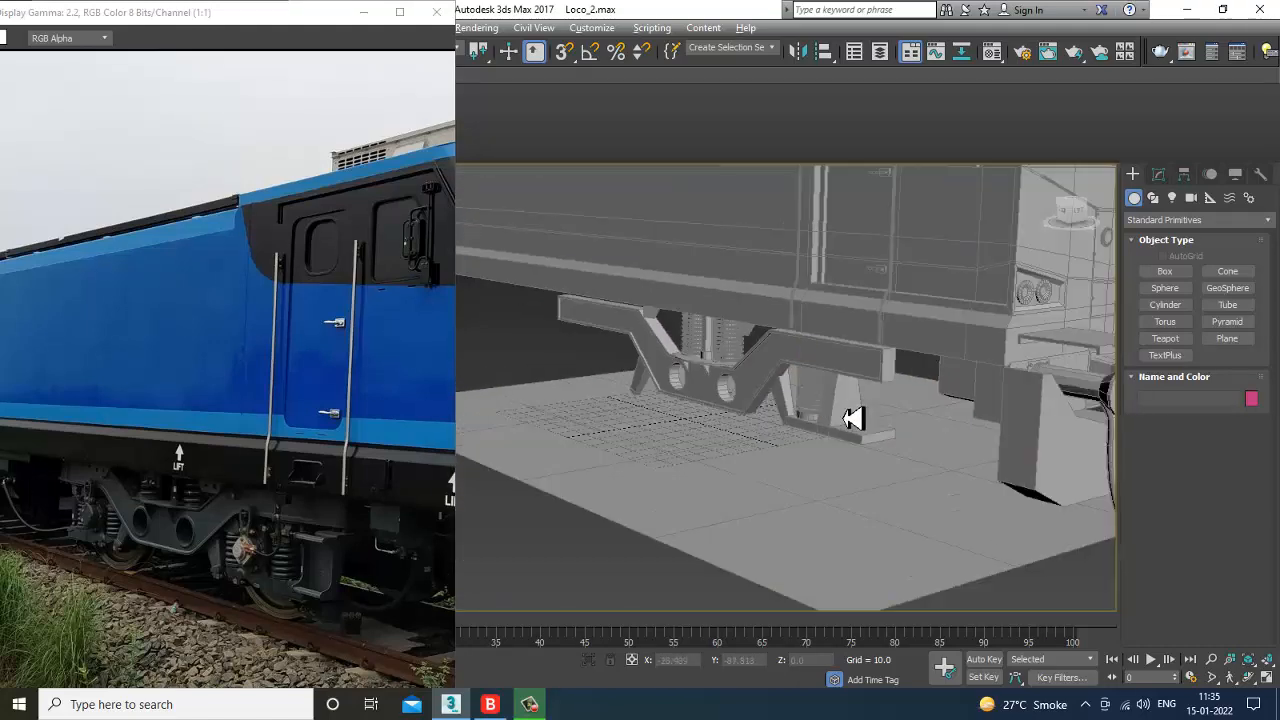
scroll(806, 455, "down", 3)
middle_click_drag(945, 445, 895, 455, "alt")
left_click(320, 572)
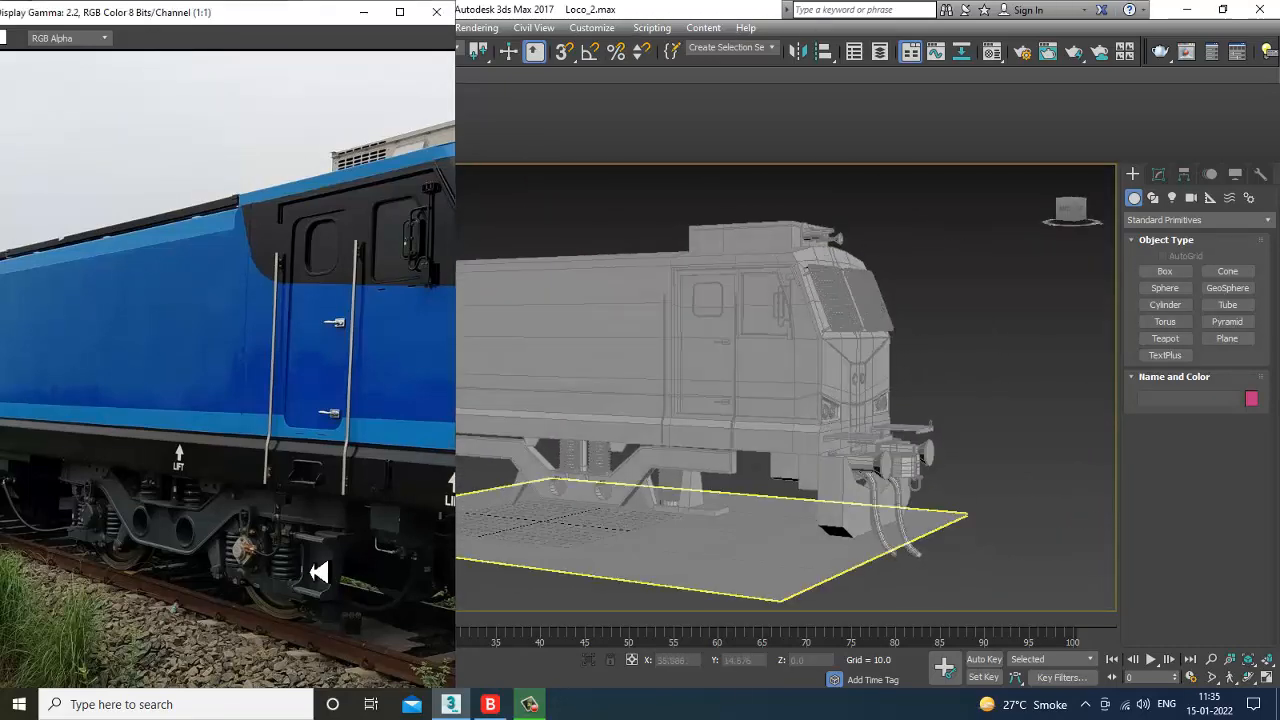
scroll(286, 563, "up", 1)
middle_click_drag(282, 456, 284, 346)
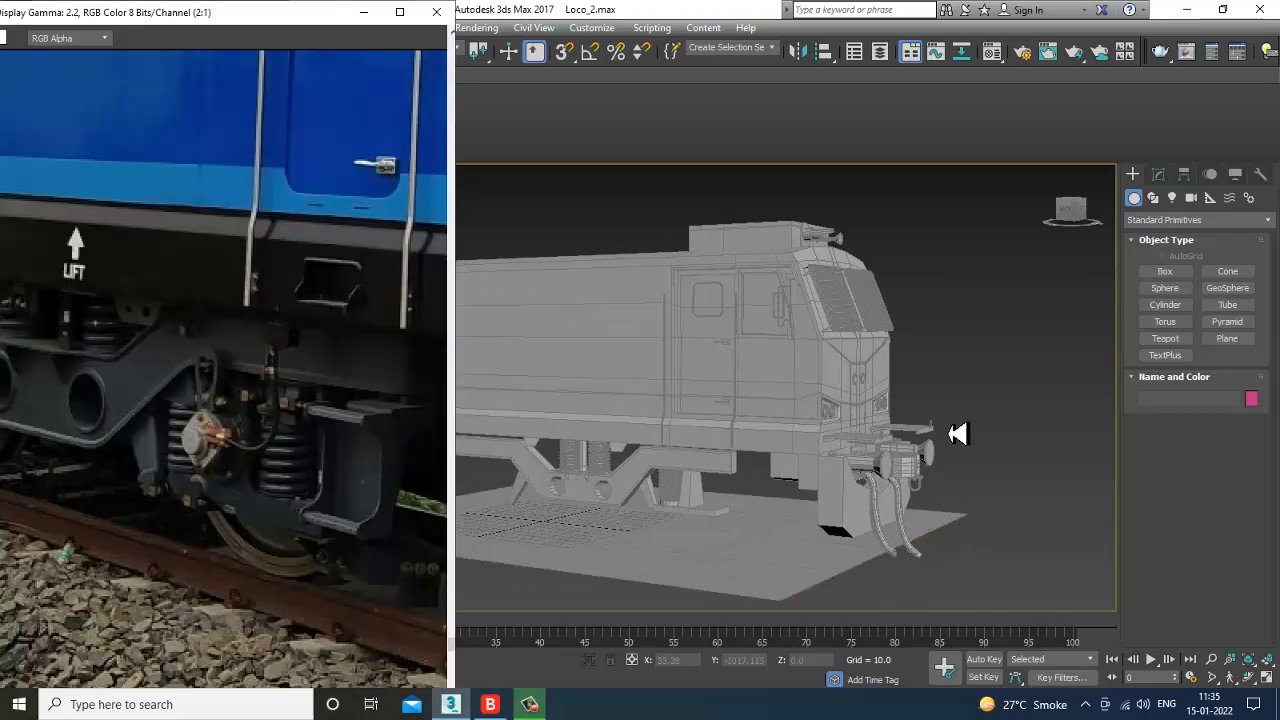
Step: Draw a cylinder of about 3.9 radius and 16.54 height inside the bogie's end coil spring, and centre the spring's cap on the coil
middle_click_drag(957, 434, 738, 467, "alt")
scroll(876, 430, "up", 3)
scroll(774, 455, "up", 4)
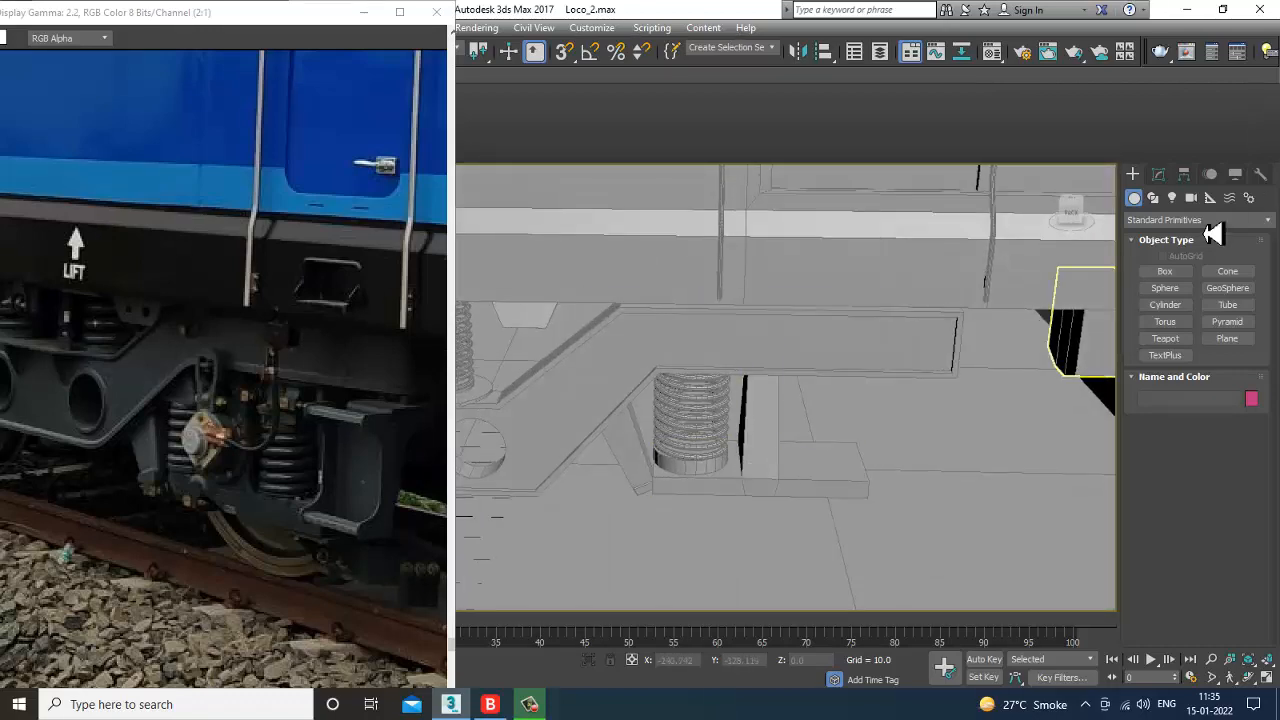
left_click(1174, 309)
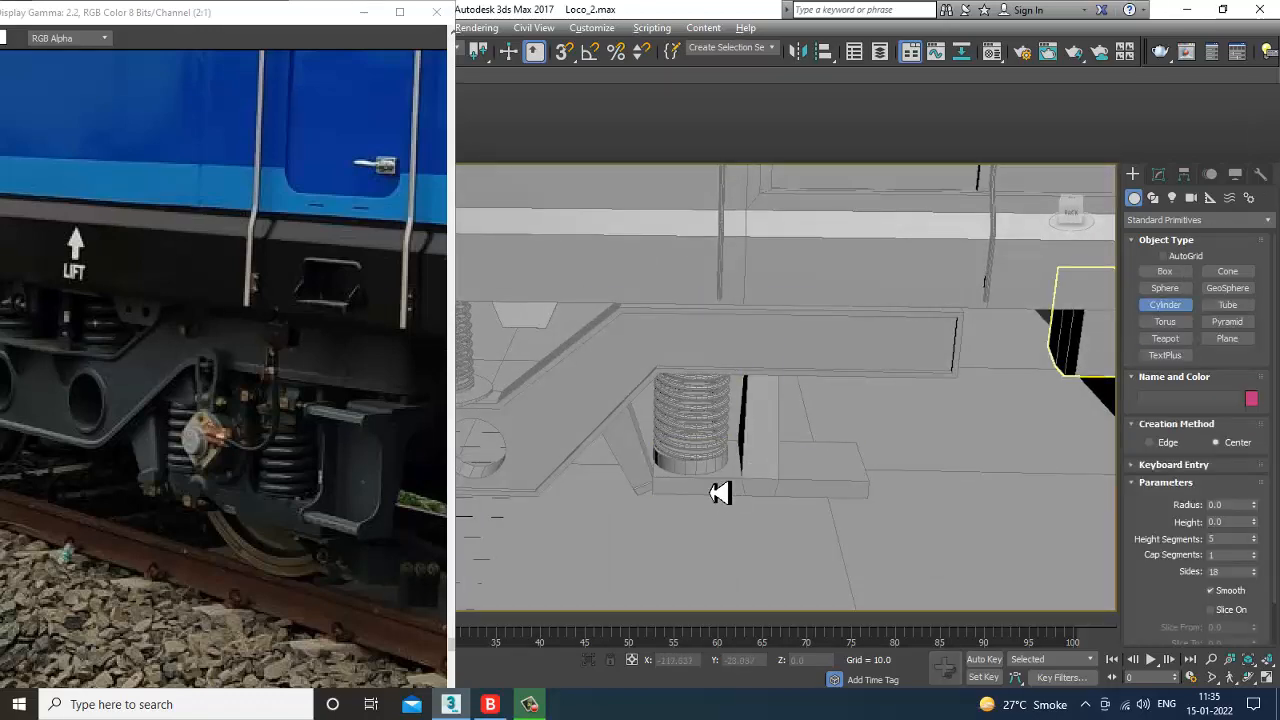
scroll(700, 440, "up", 4)
middle_click_drag(699, 437, 736, 483, "alt")
key("alt+w")
right_click(534, 298)
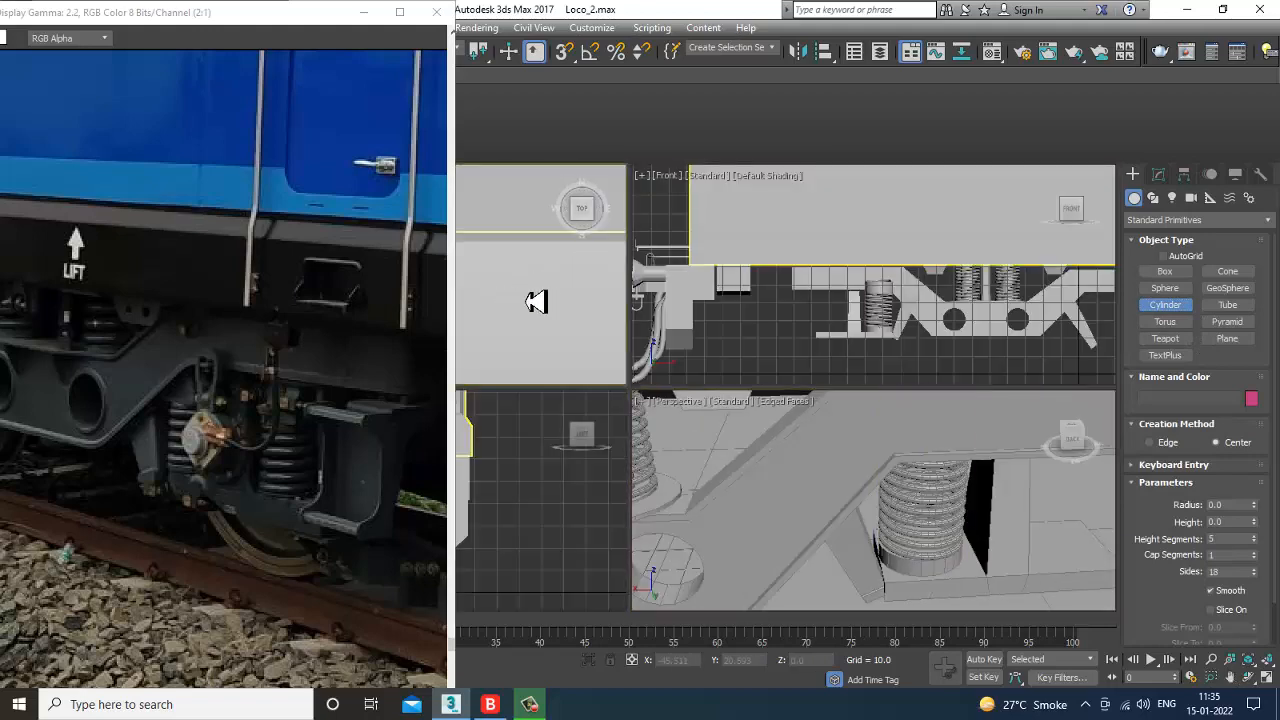
key("alt+w")
scroll(618, 314, "down", 4)
middle_click_drag(628, 317, 746, 317)
key("F3")
middle_click_drag(840, 313, 956, 316)
scroll(880, 290, "up", 5)
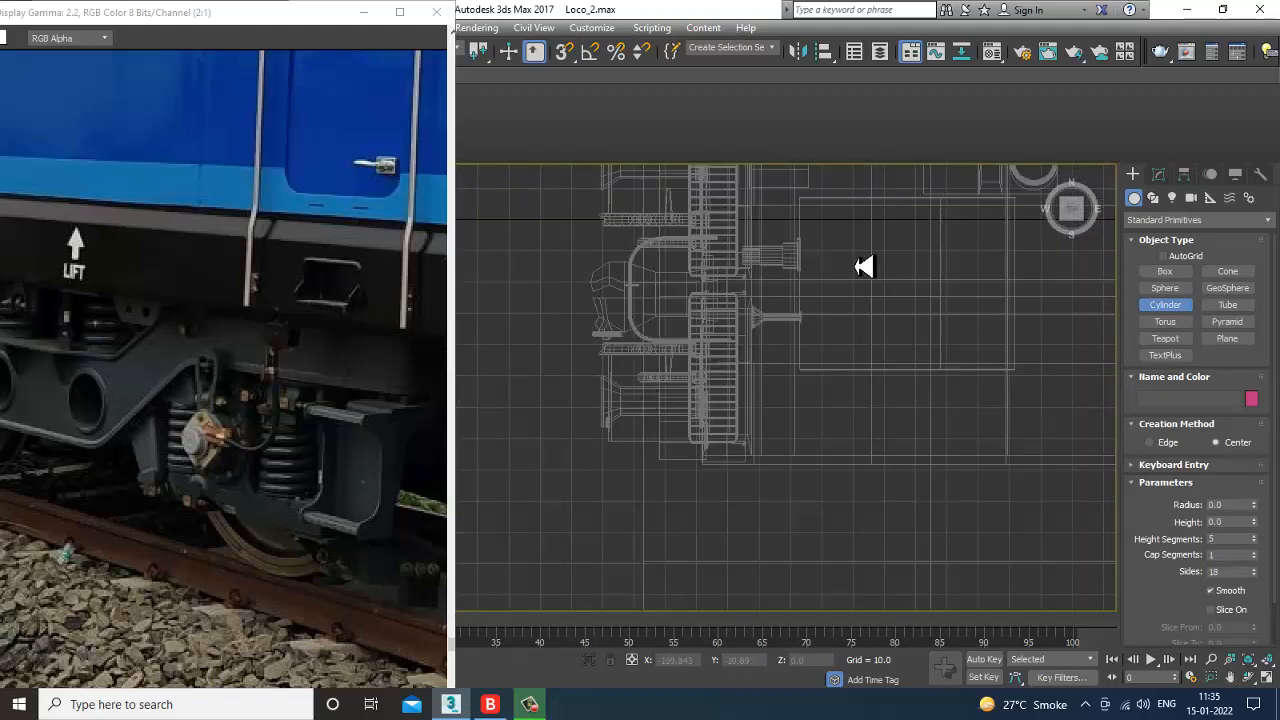
scroll(655, 435, "up", 4)
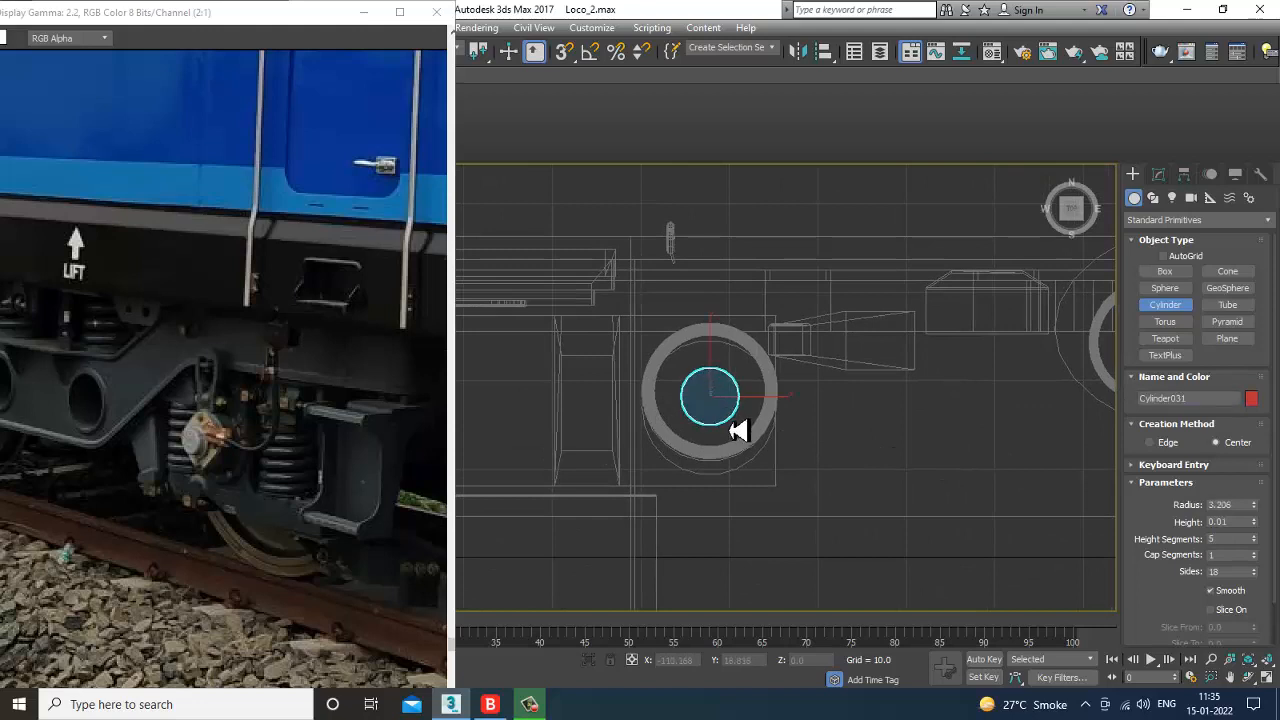
right_click(748, 285)
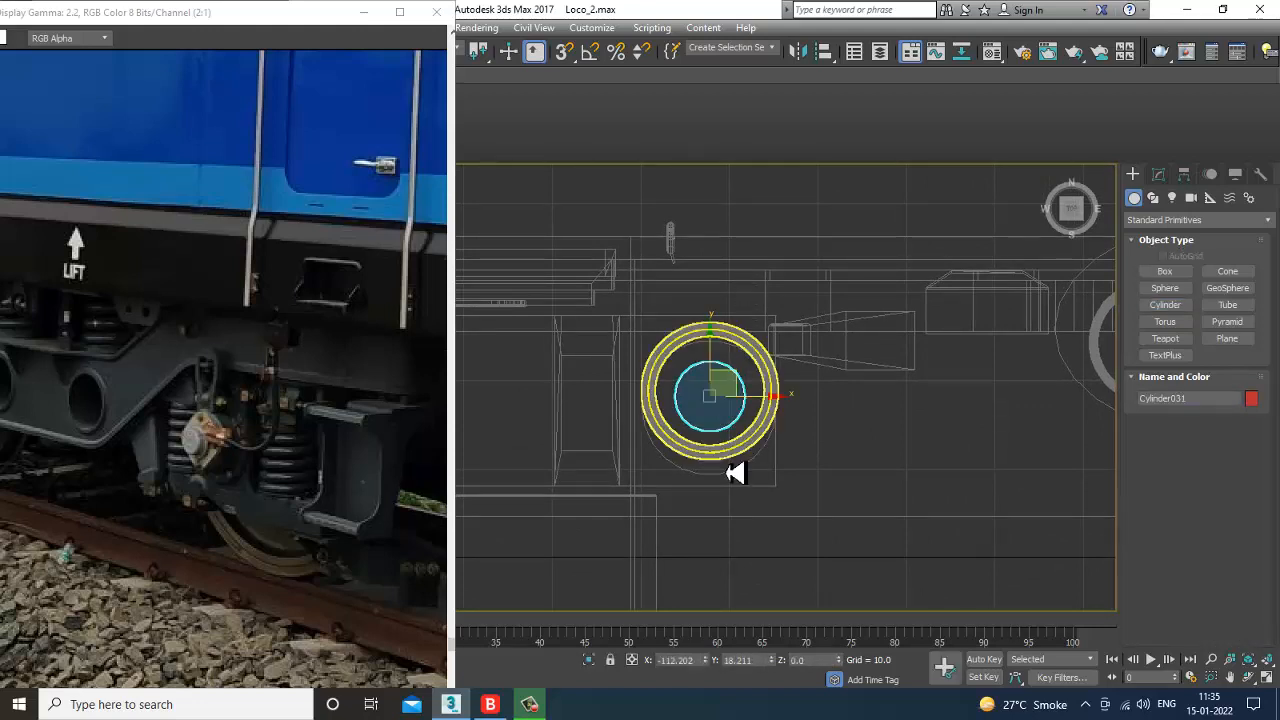
left_click(738, 460)
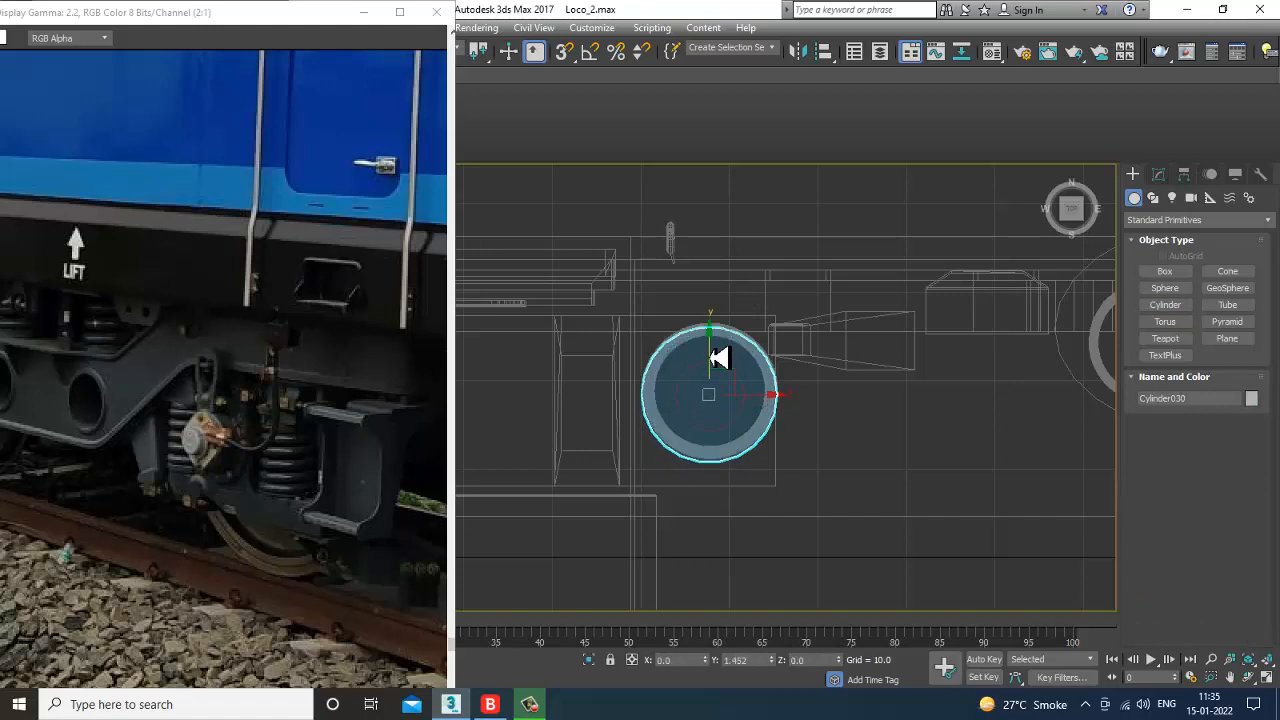
Step: Raise the red core cylinder into the coil spring and extend its height to about 23.2
key("alt+w")
right_click(949, 500)
key("alt+w")
middle_click_drag(937, 486, 848, 400, "alt")
middle_click_drag(851, 480, 797, 391)
scroll(797, 391, "down", 5)
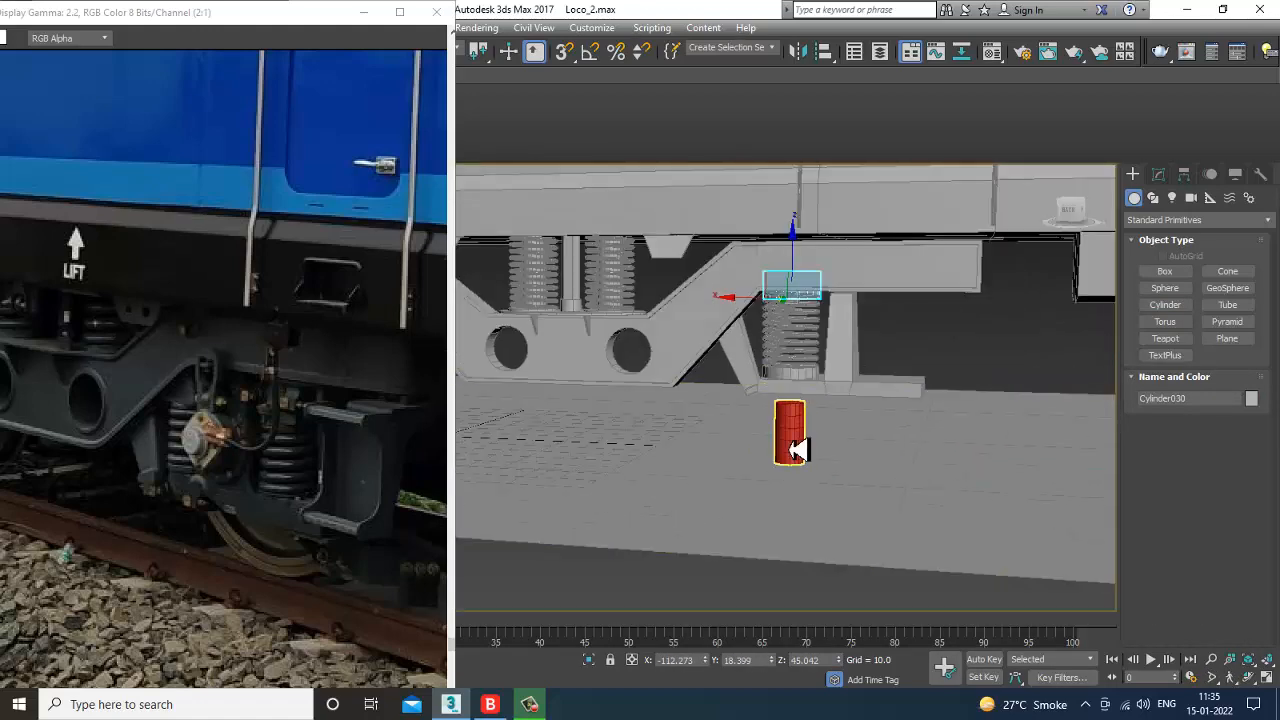
left_click(797, 450)
scroll(797, 450, "up", 2)
left_click_drag(800, 428, 808, 290)
scroll(808, 290, "up", 4)
left_click(1158, 175)
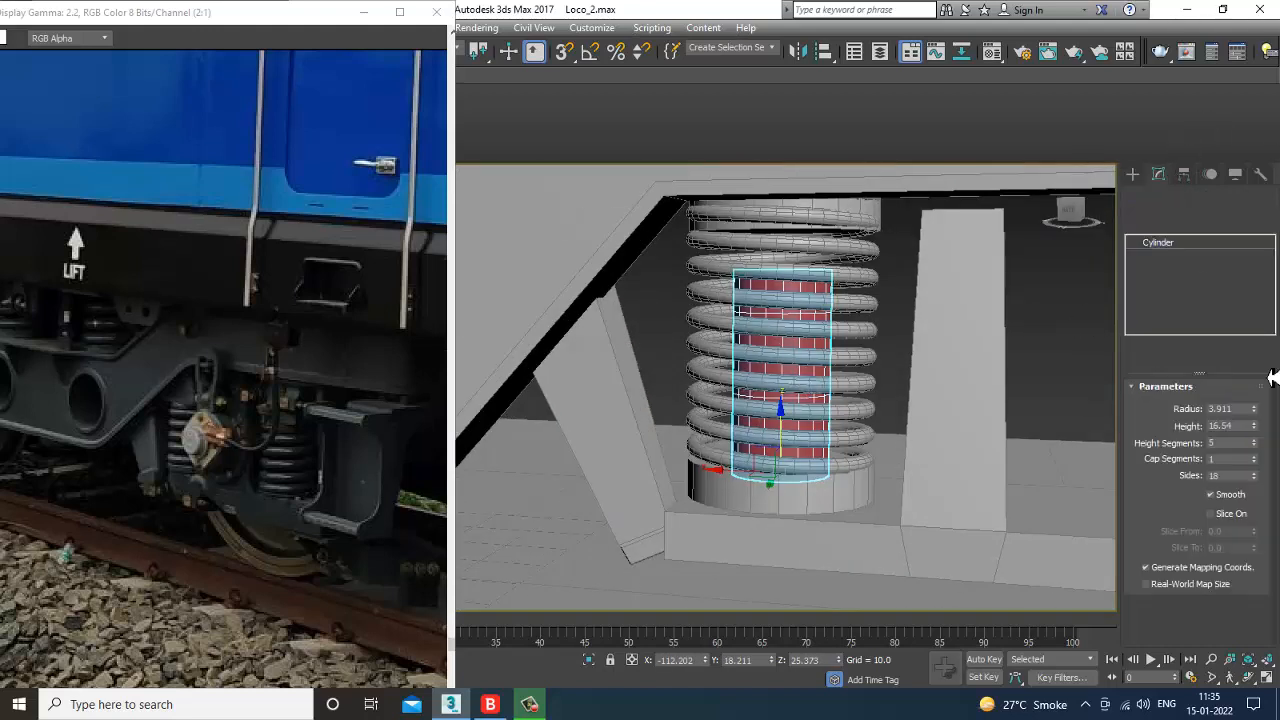
left_click_drag(1258, 430, 1254, 377)
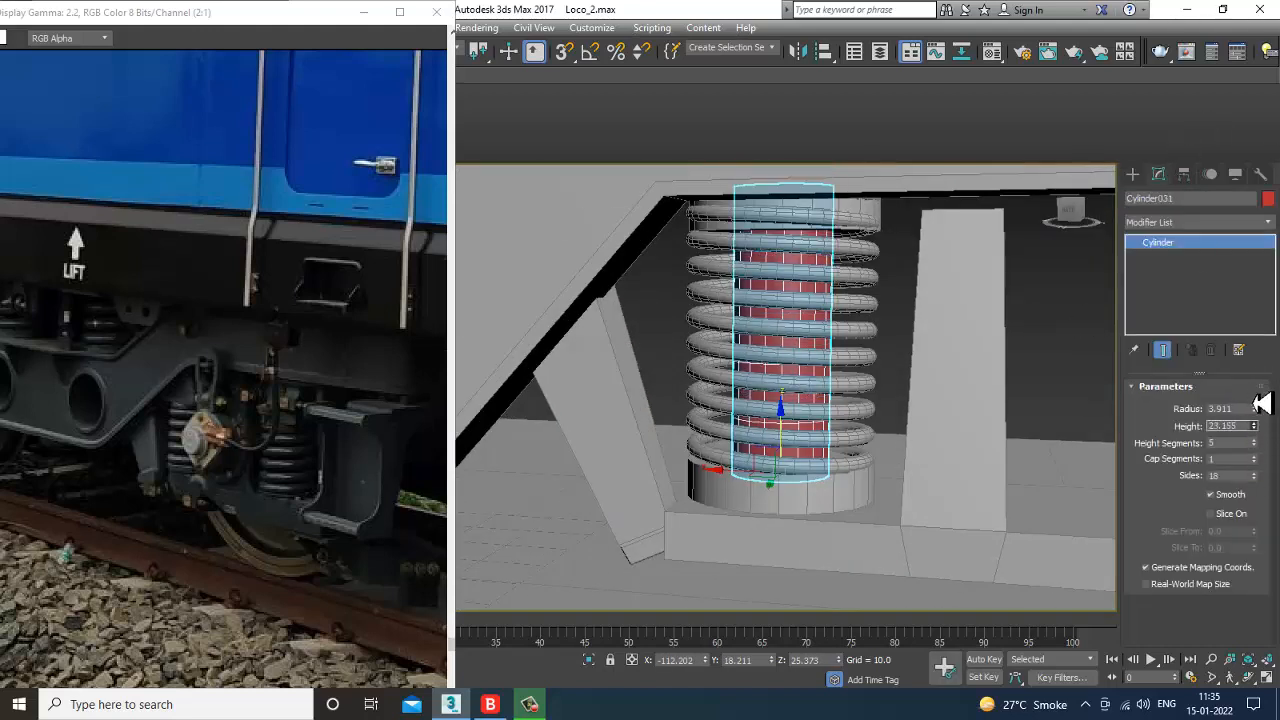
Step: Copy the coil spring with its red core and base cap to the other side of the upright strut
left_click(849, 480, "ctrl")
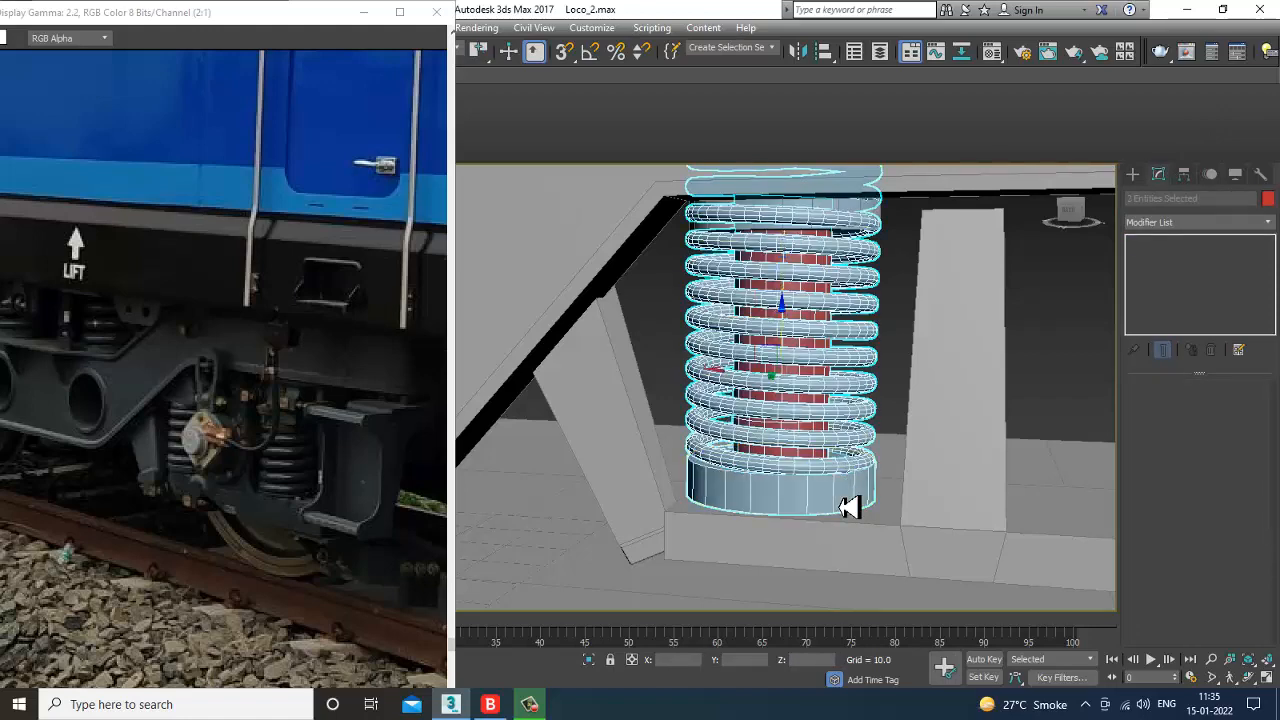
scroll(849, 507, "down", 3)
scroll(857, 471, "down", 3)
middle_click_drag(857, 471, 695, 440)
left_click_drag(594, 422, 735, 423, "shift")
left_click(644, 422)
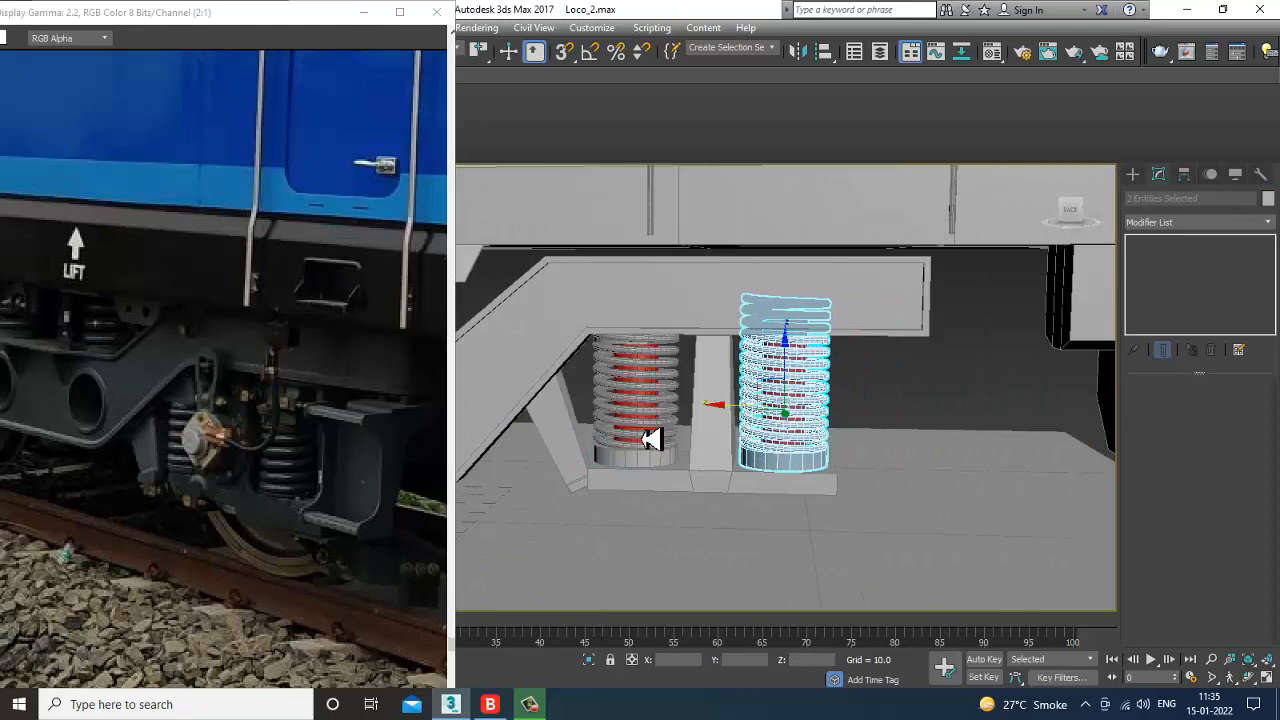
Step: Copy the second spring's base cap up to its upper end, just under the bogie frame
middle_click_drag(797, 433, 725, 440, "alt")
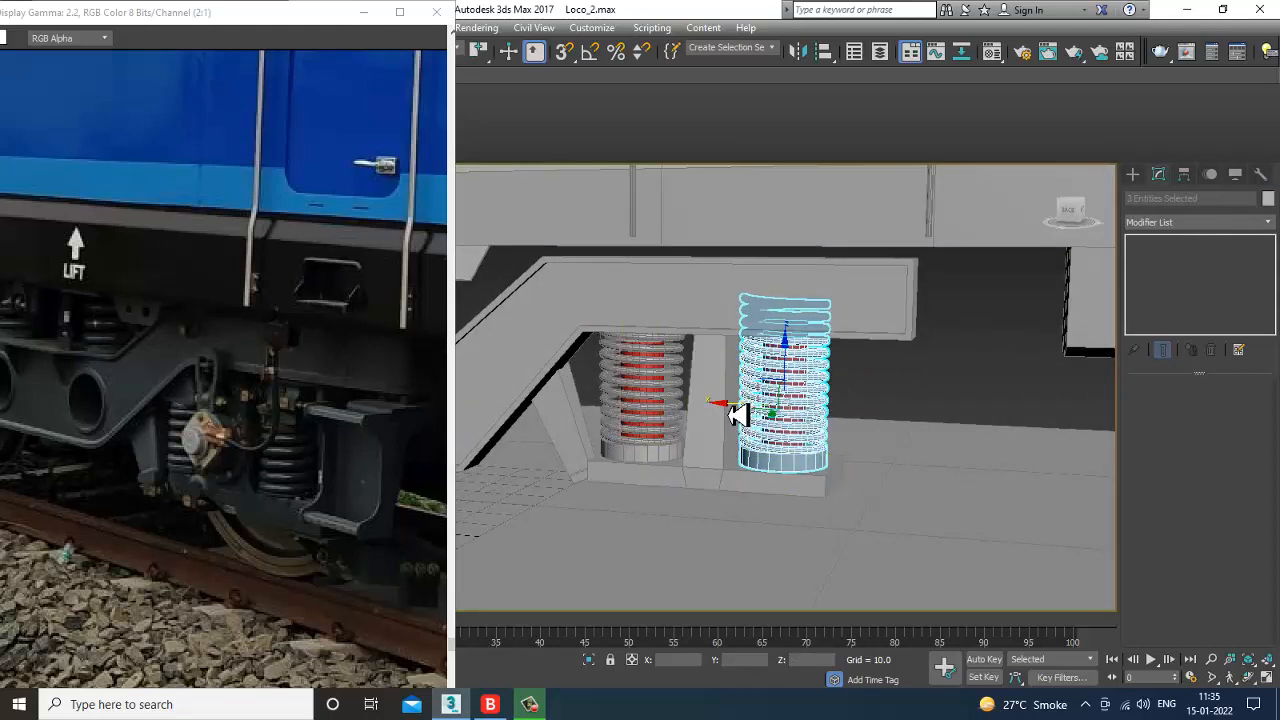
middle_click_drag(778, 397, 731, 392, "alt")
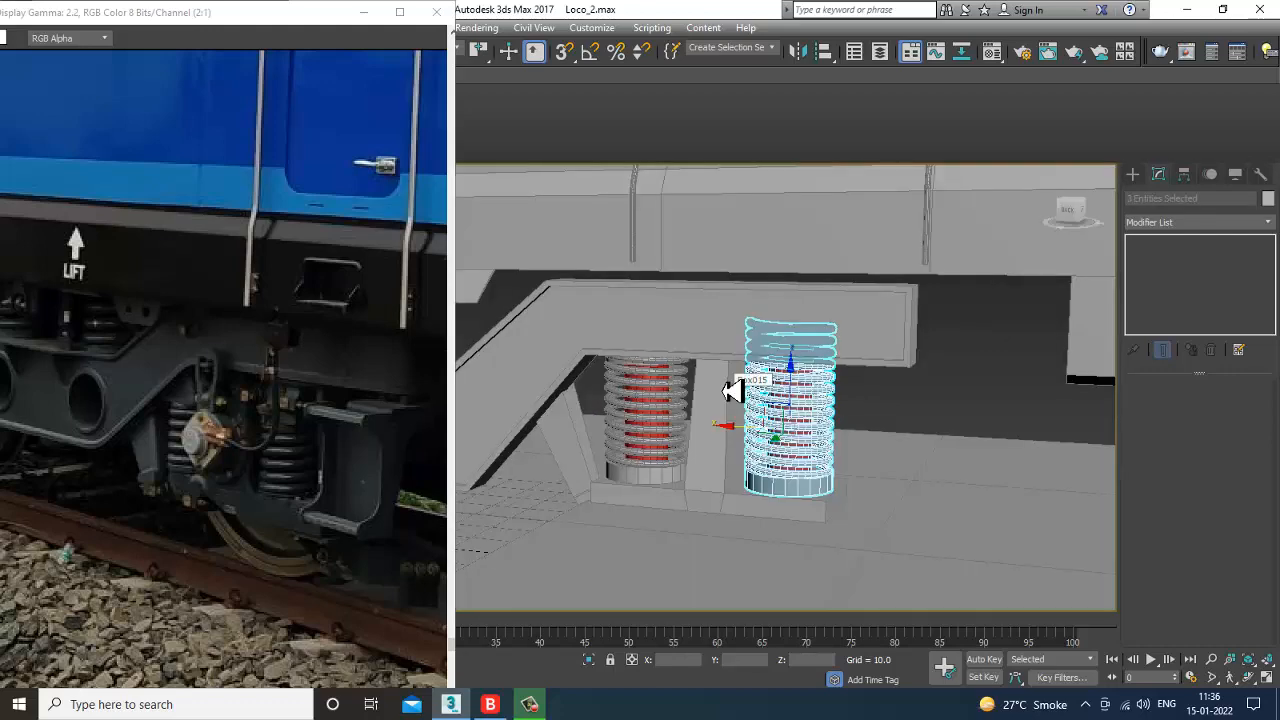
scroll(851, 371, "up", 3)
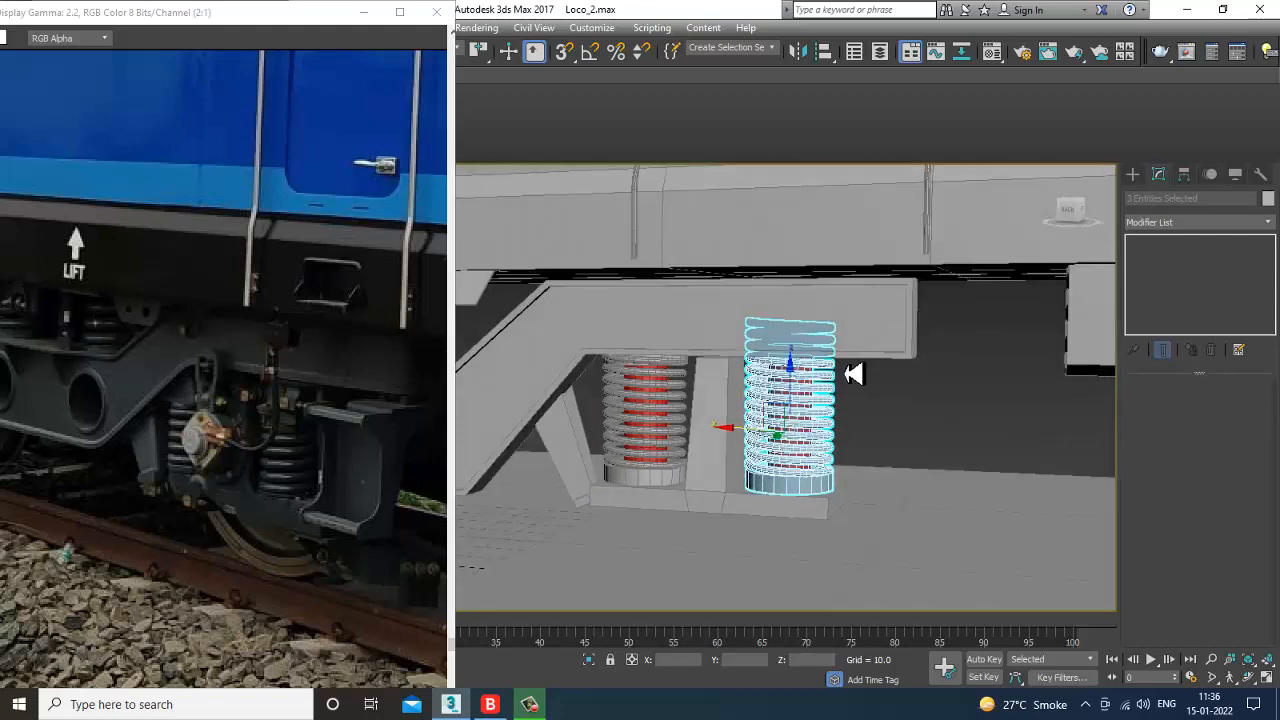
middle_click_drag(838, 432, 838, 407, "alt")
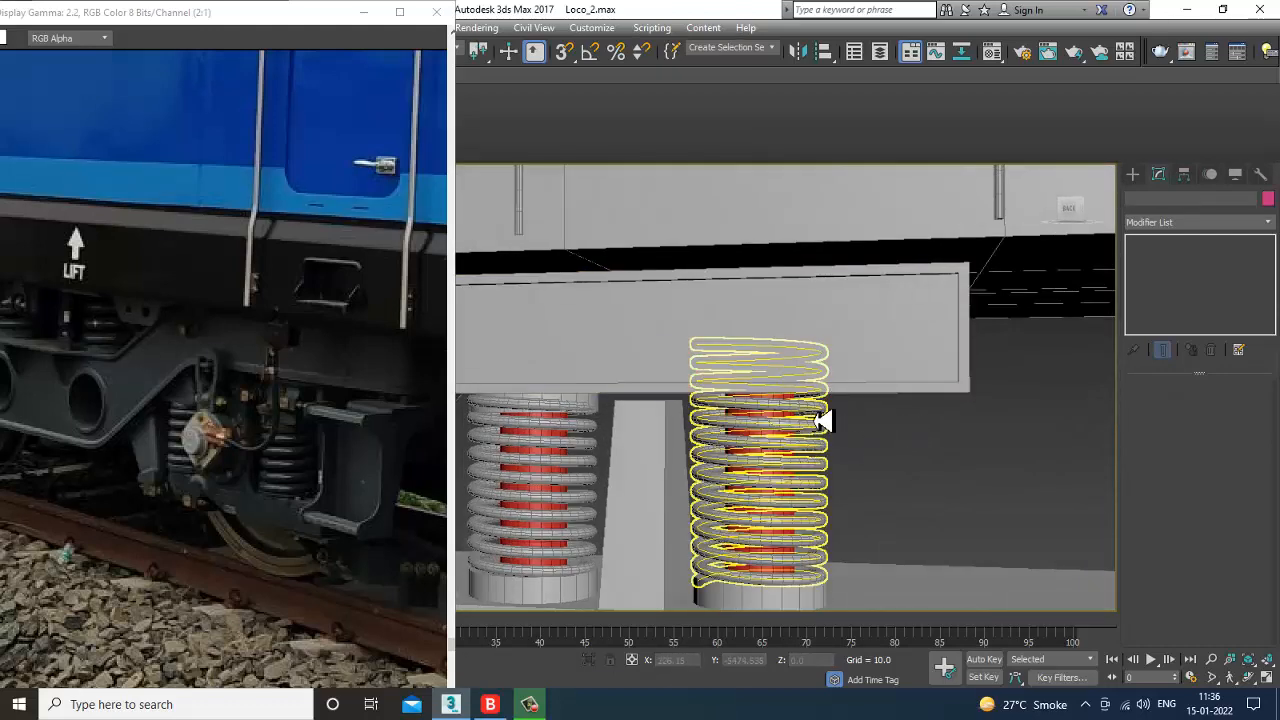
left_click(822, 420)
left_click(757, 586)
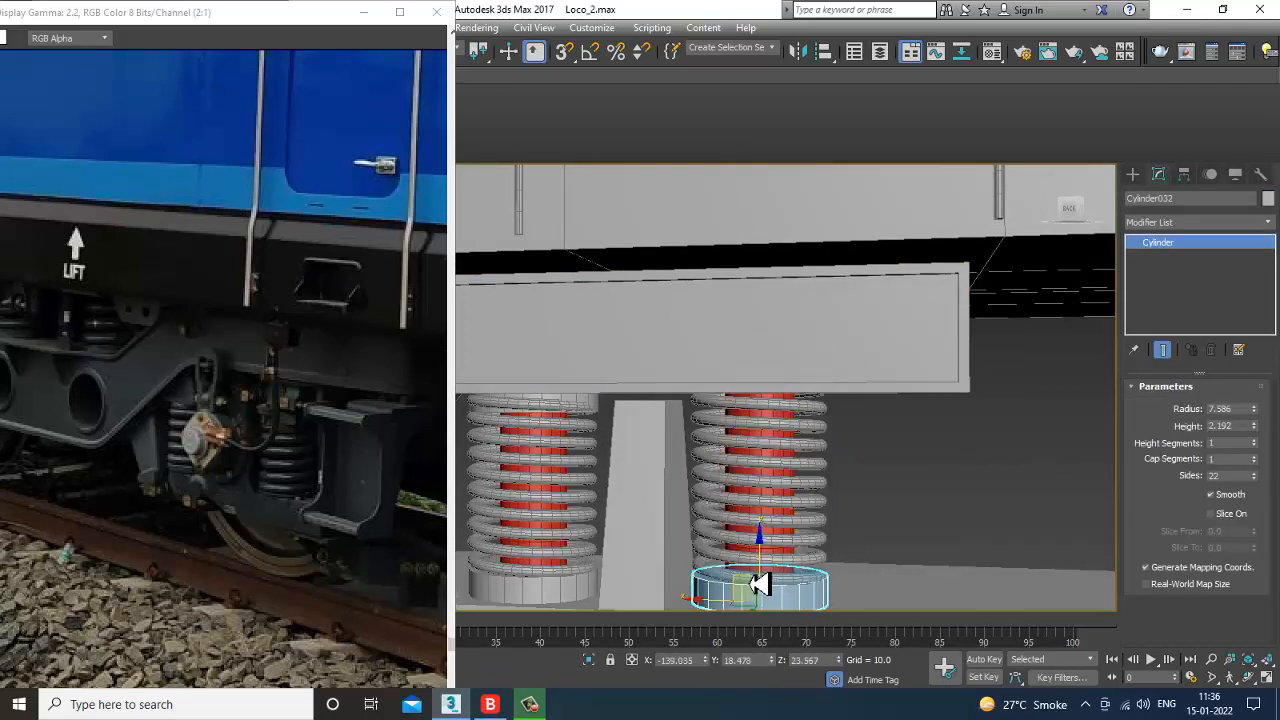
left_click_drag(766, 571, 766, 391)
left_click(645, 425)
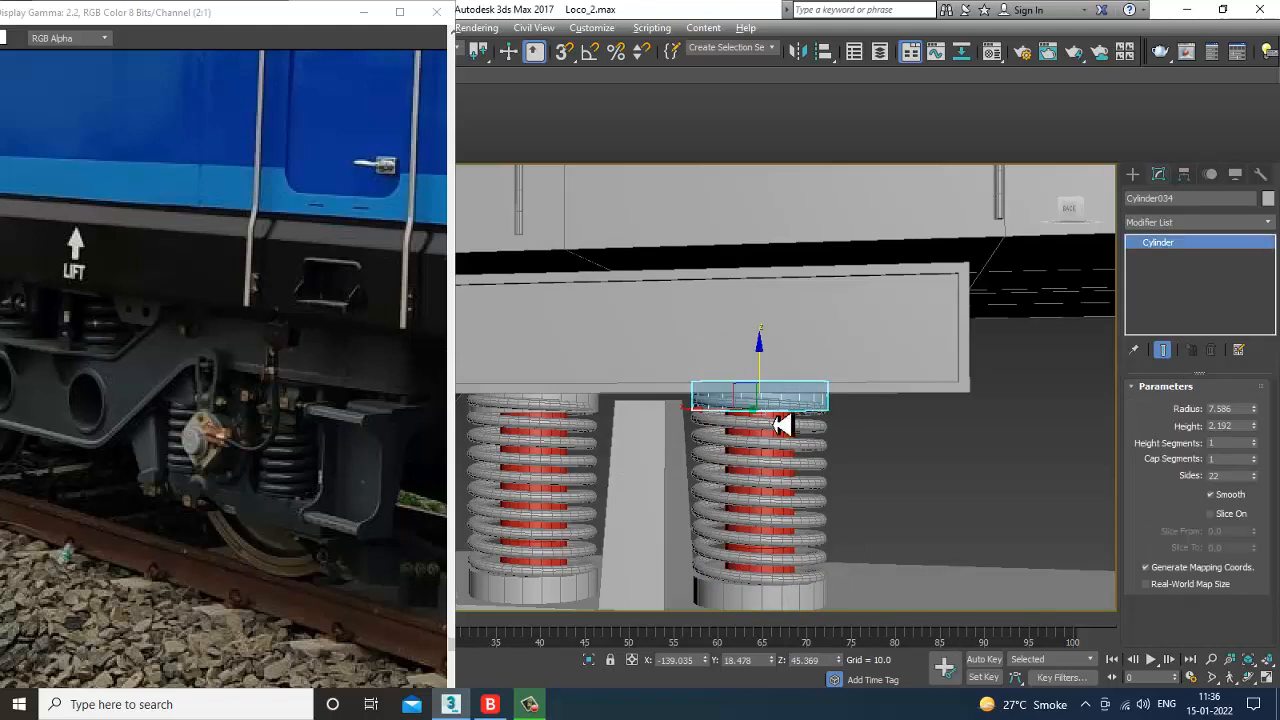
middle_click_drag(780, 425, 888, 424)
middle_click_drag(880, 422, 840, 412, "alt")
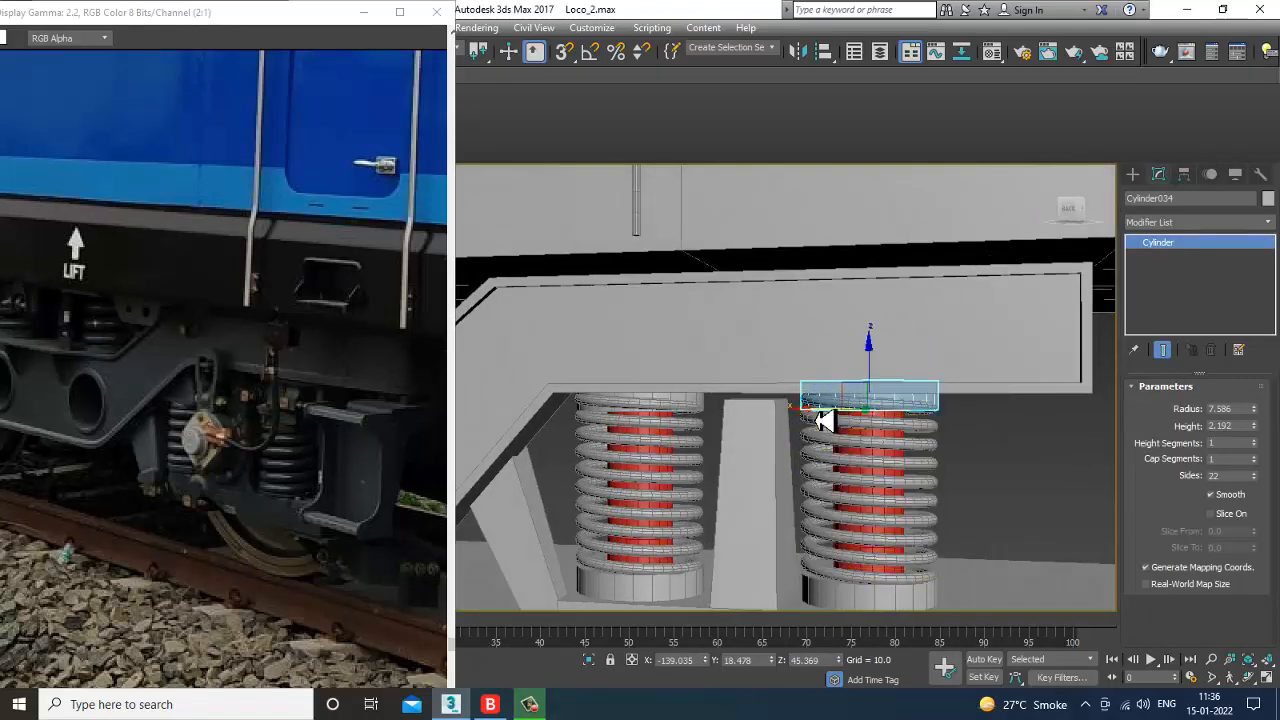
mouse_move(822, 420)
left_mouse_down("shift")
mouse_move(680, 414)
mouse_move(923, 437)
left_mouse_up("shift")
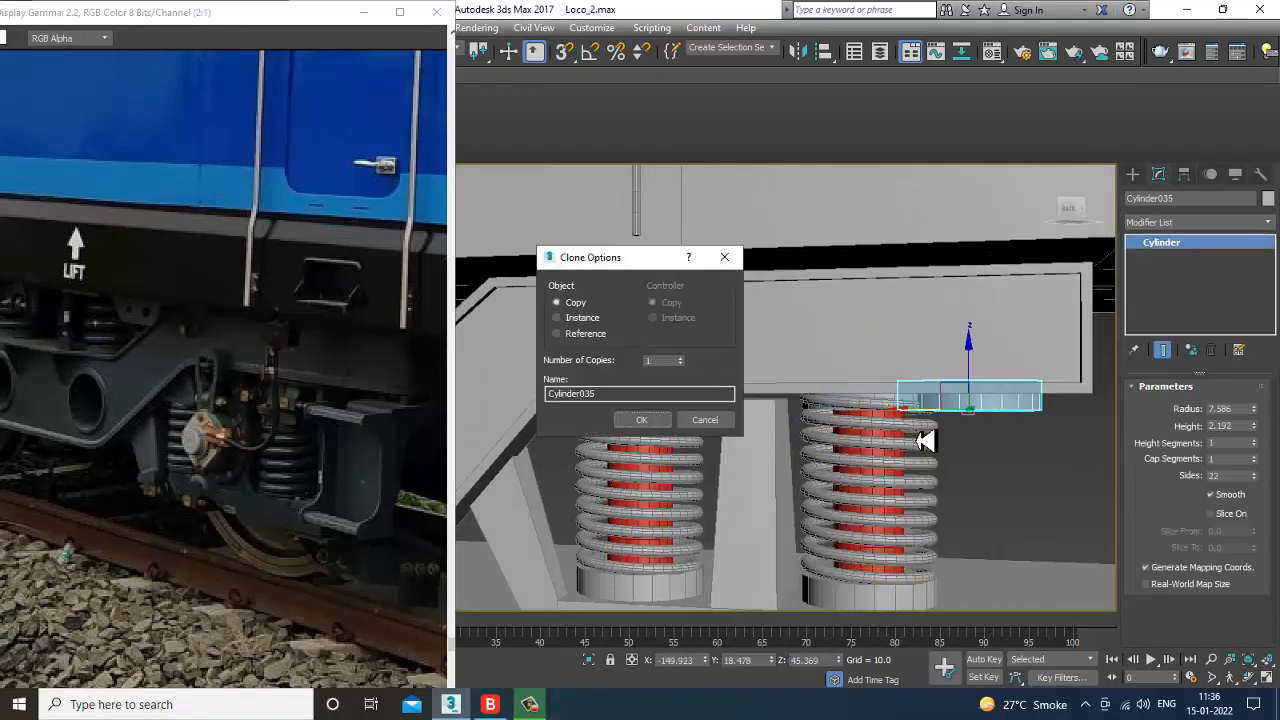
left_click(700, 420)
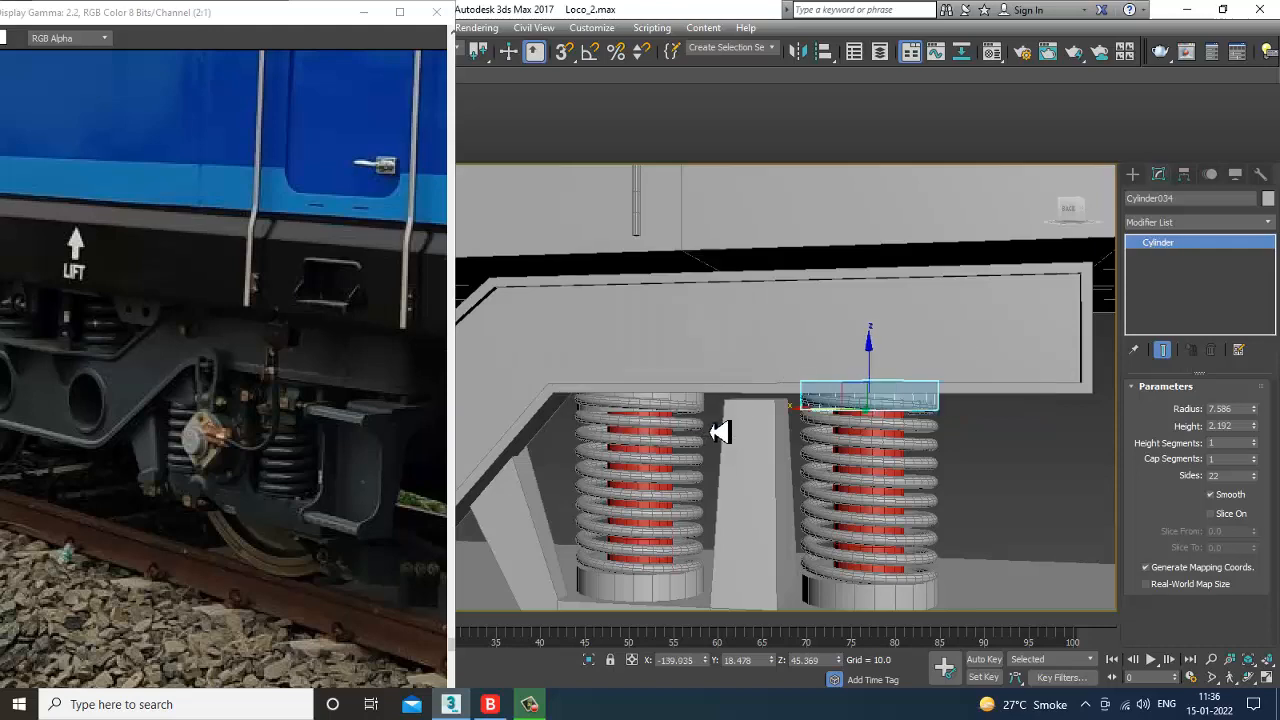
Step: Set the helix height of both coil springs beside the strut to 17.551
middle_click_drag(952, 427, 894, 424)
middle_click_drag(767, 405, 808, 430)
left_click(872, 437)
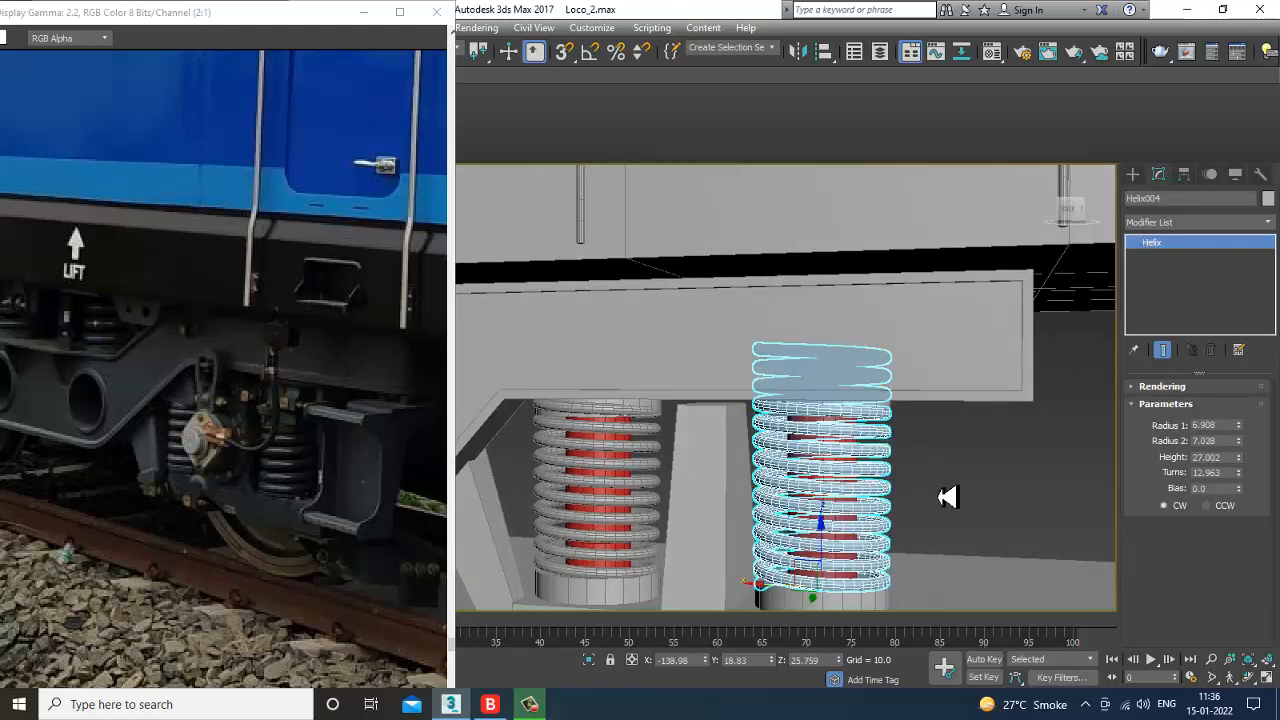
left_click_drag(1248, 473, 1272, 501)
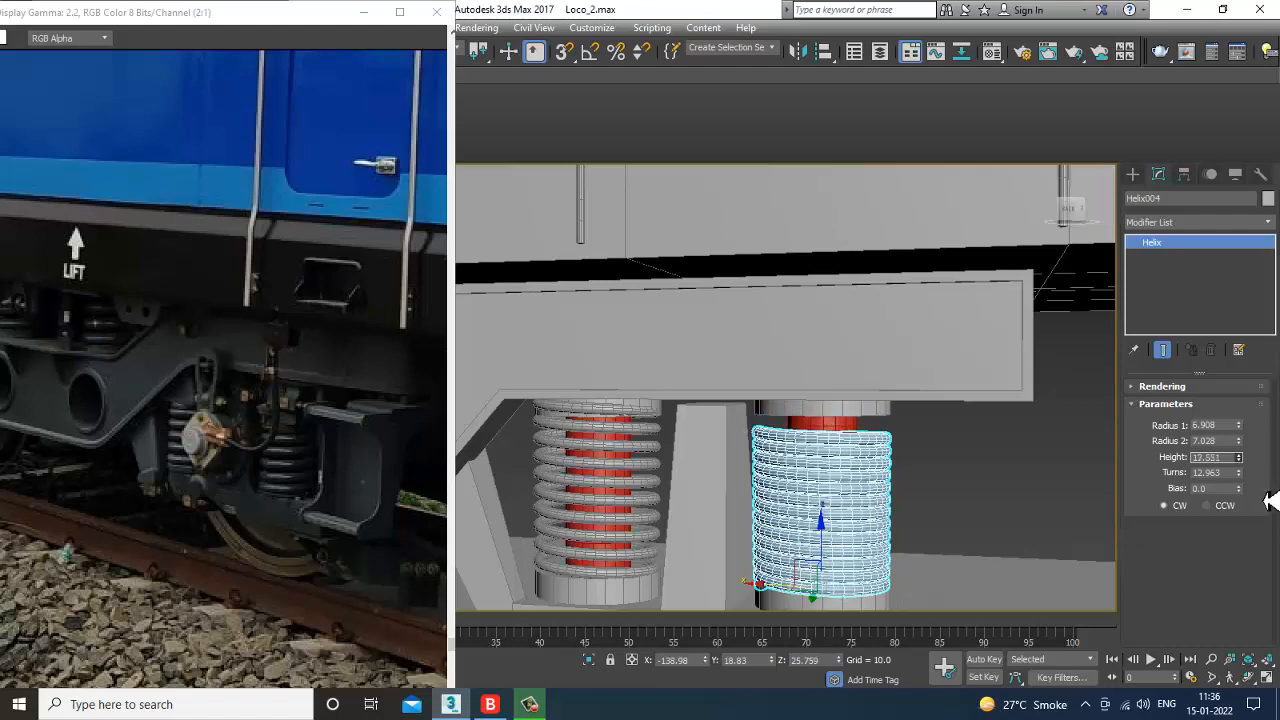
left_click(662, 478)
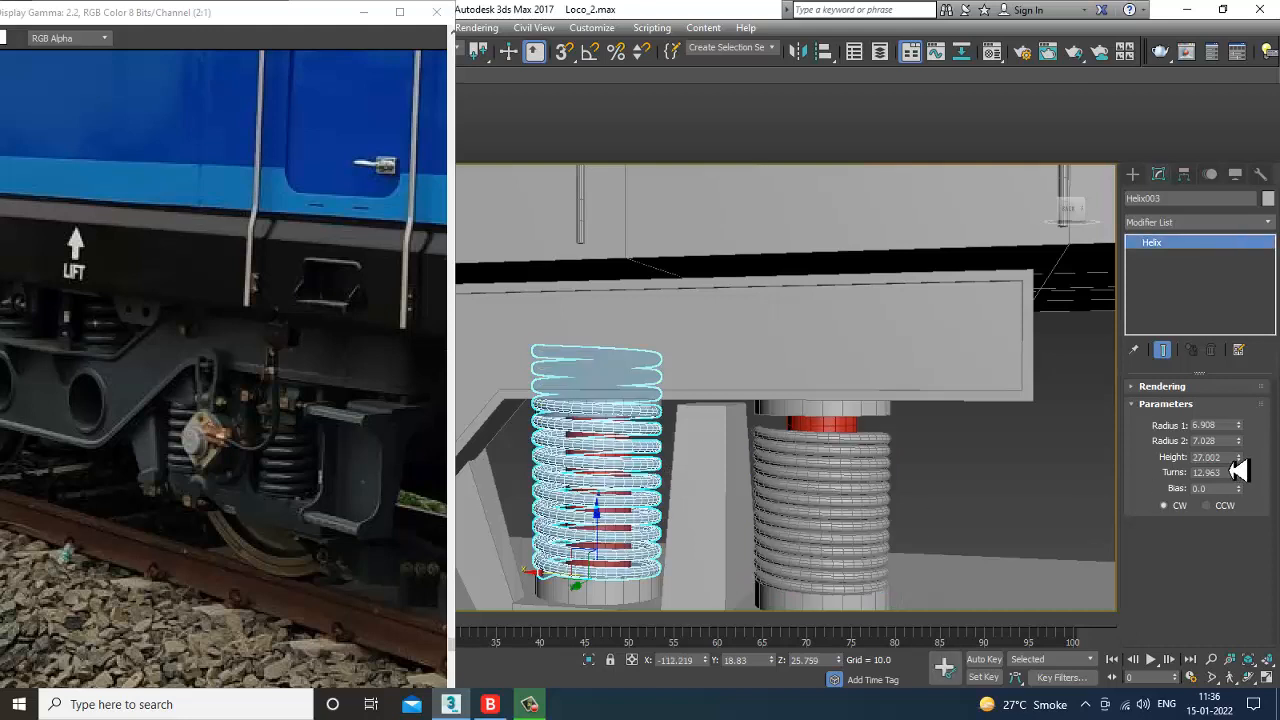
type("17.551")
key("Return")
Step: Lower the upper caps of both springs from the frame onto the shortened coils, moving the second spring's cap down about 3.5
left_click(845, 405)
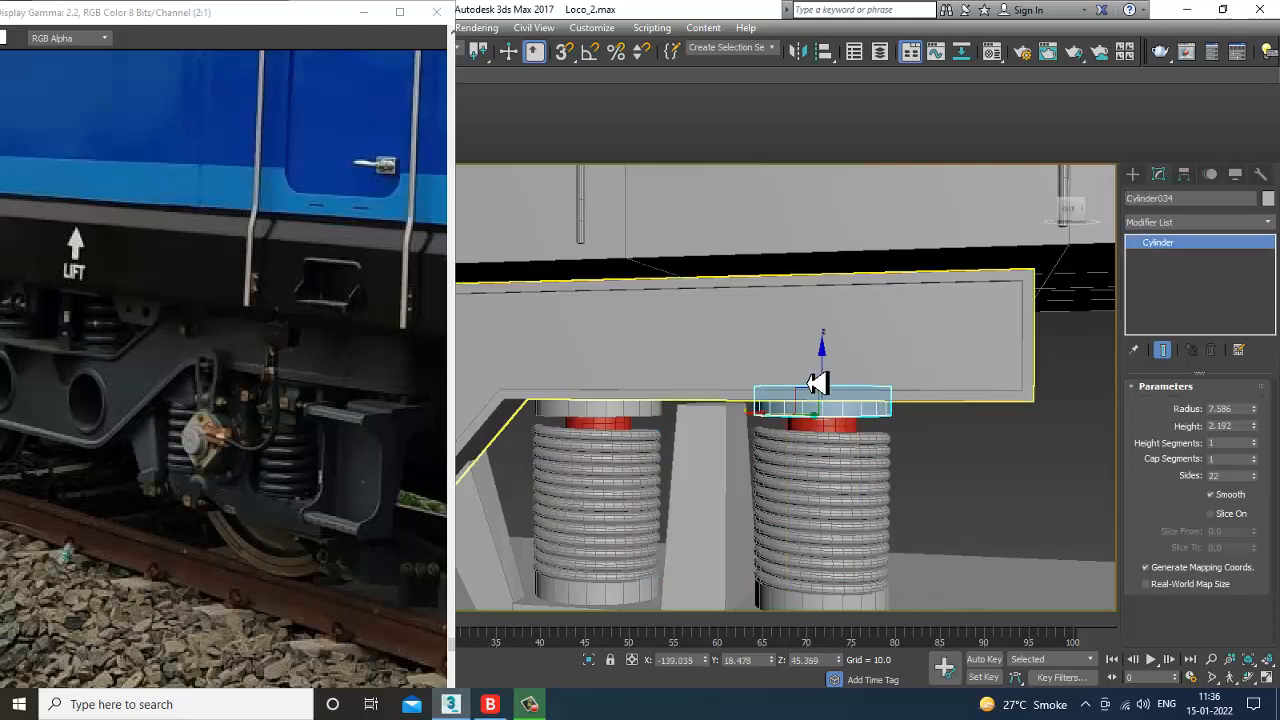
left_click_drag(840, 395, 846, 410)
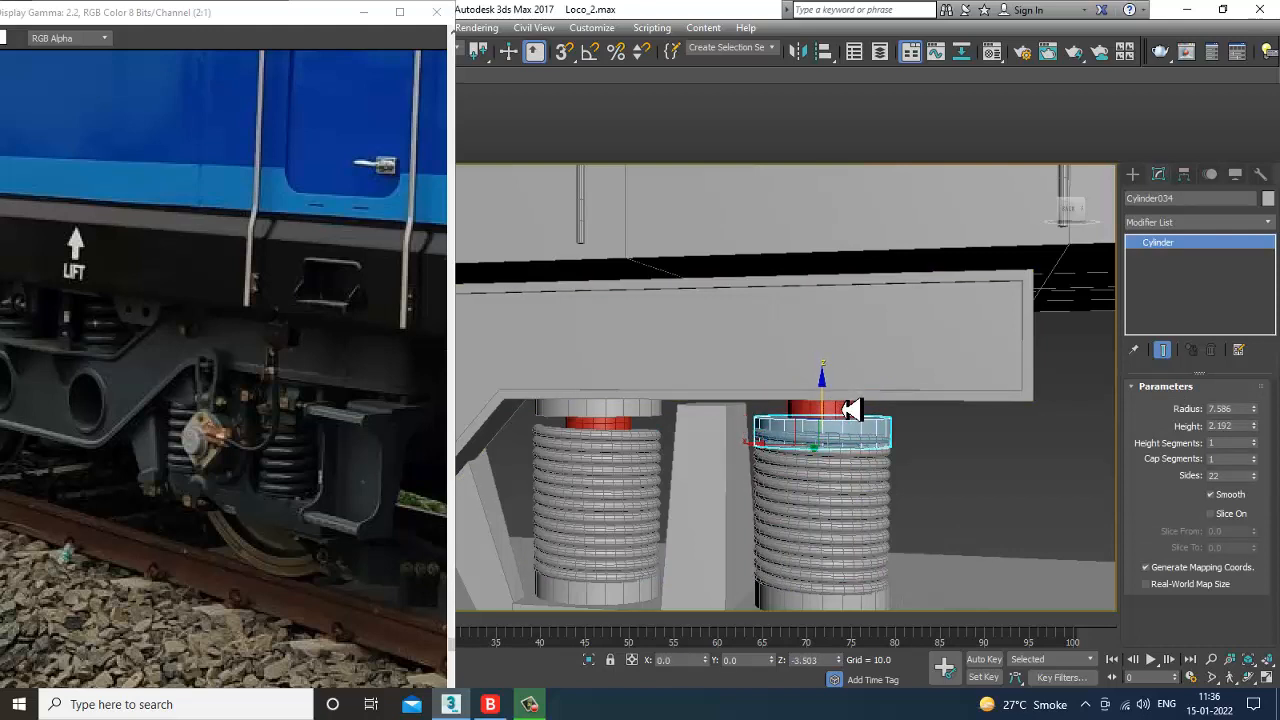
left_click(609, 386)
left_click_drag(609, 386, 631, 444)
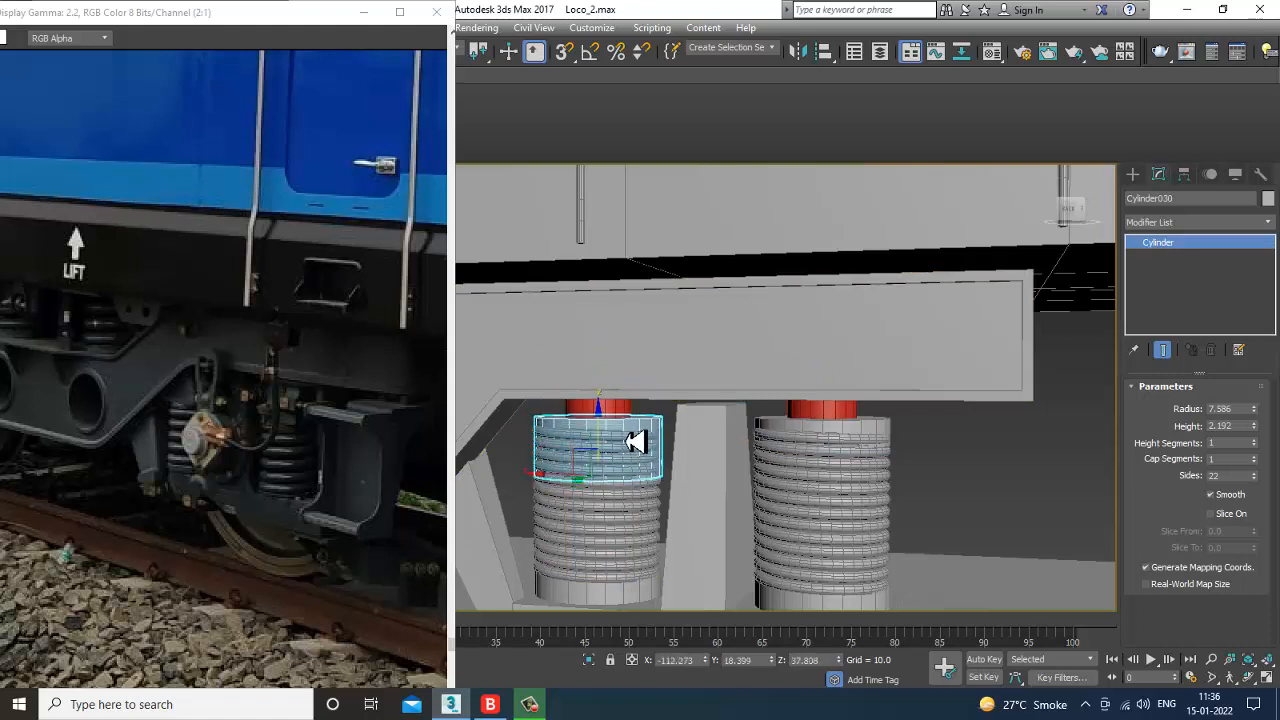
Step: Copy the second spring's upper cap across the strut onto the first spring
left_click(857, 436)
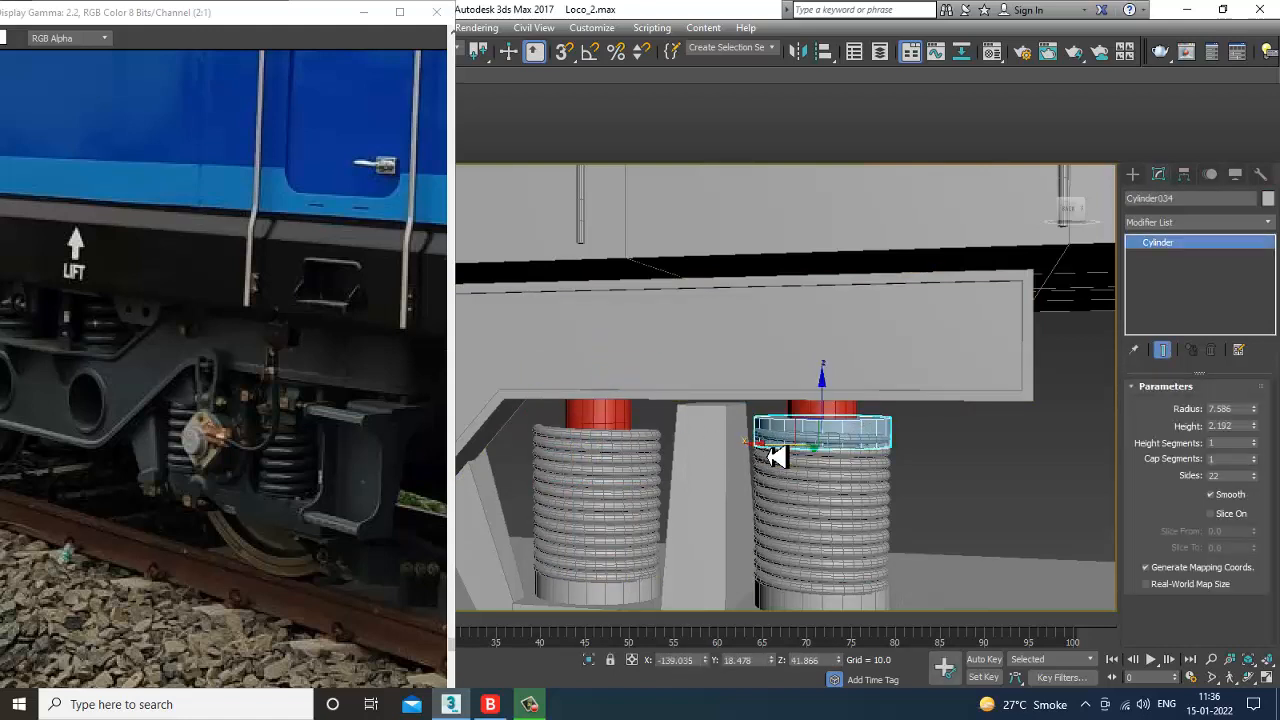
left_click_drag(776, 456, 551, 480, "shift")
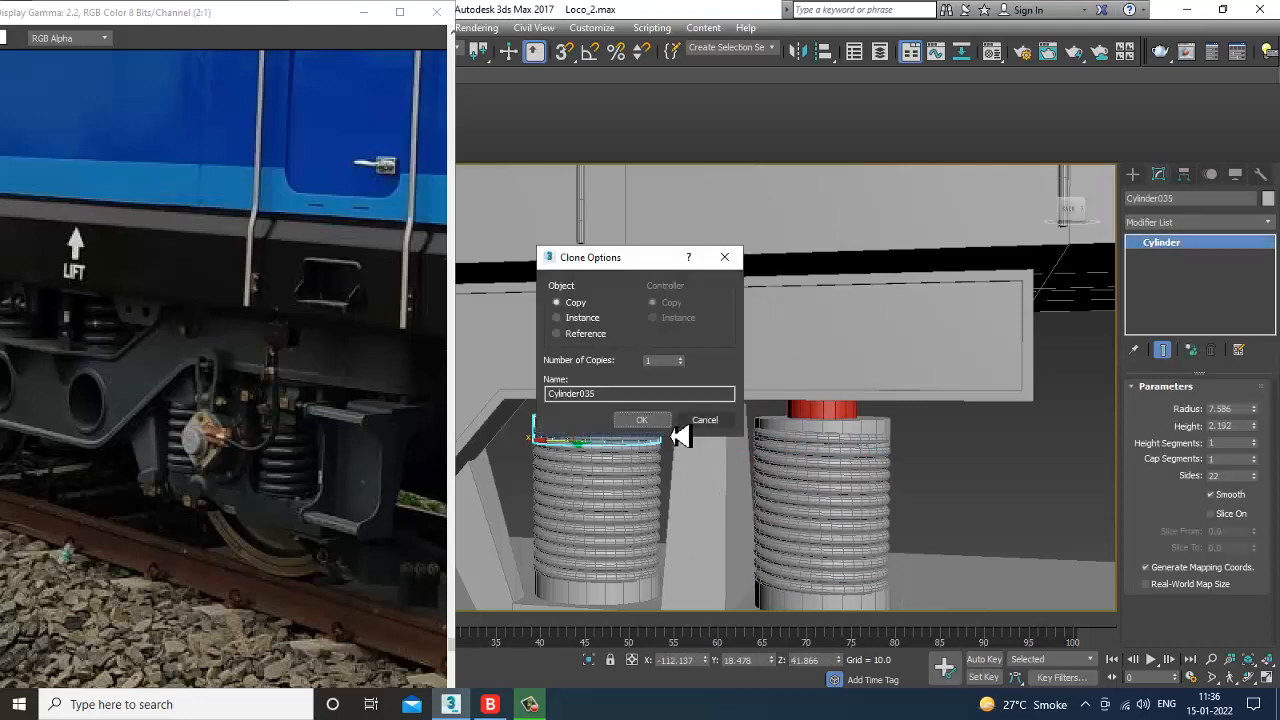
left_click(655, 421)
Step: Delete the red core cylinder from the second spring near the frame's outer end
scroll(845, 475, "up", 5)
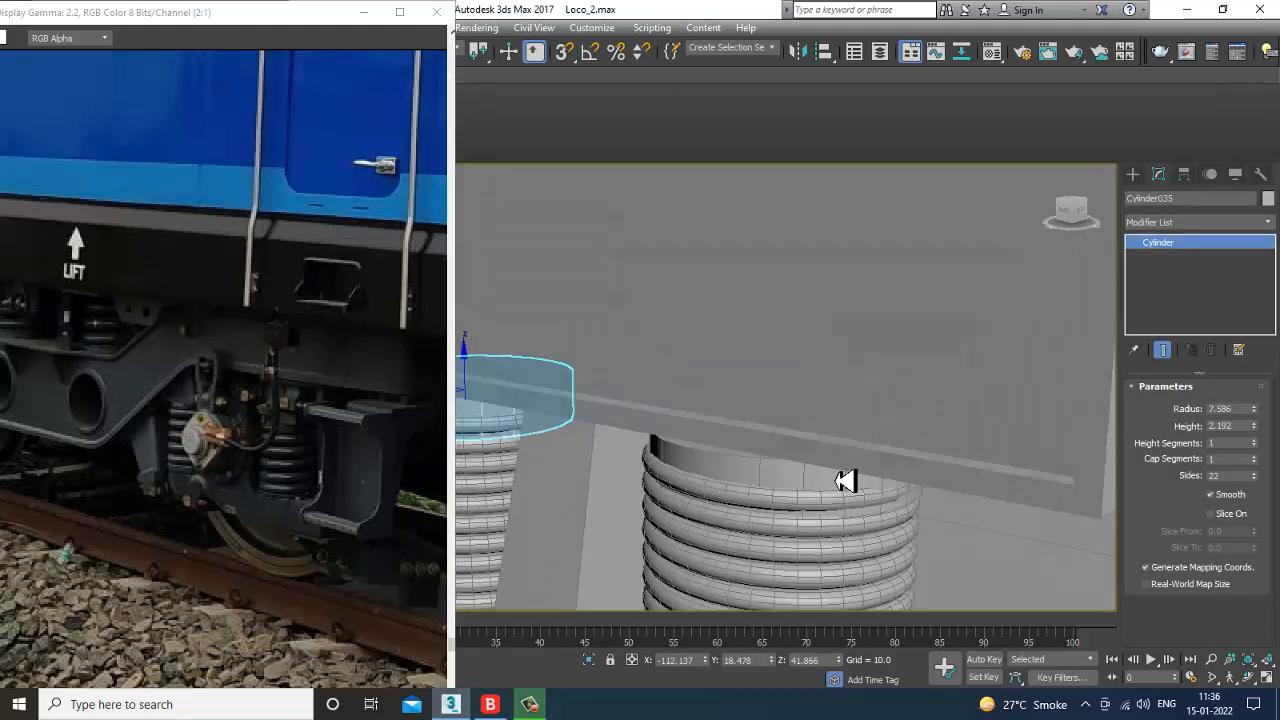
left_click(870, 368)
key("Delete")
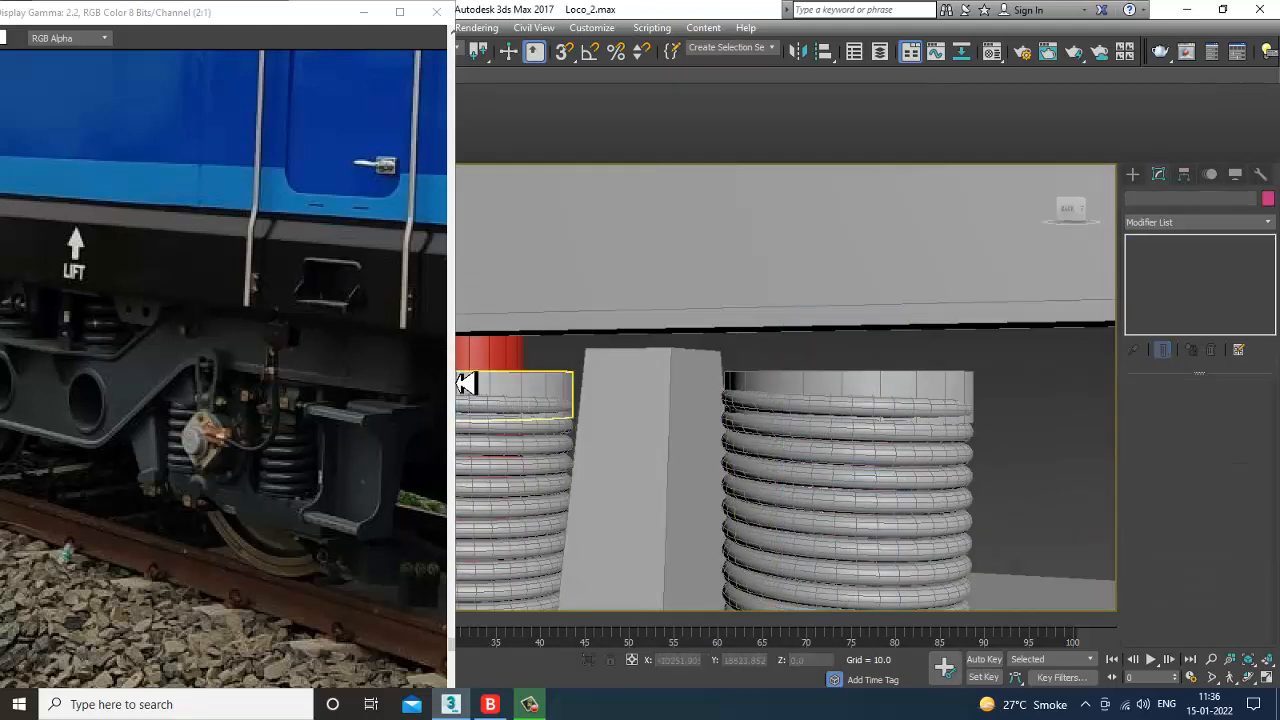
Step: Delete the red core cylinder from the first spring, across the strut from the frame's outer end
left_click(480, 355)
key("Delete")
left_click(1136, 177)
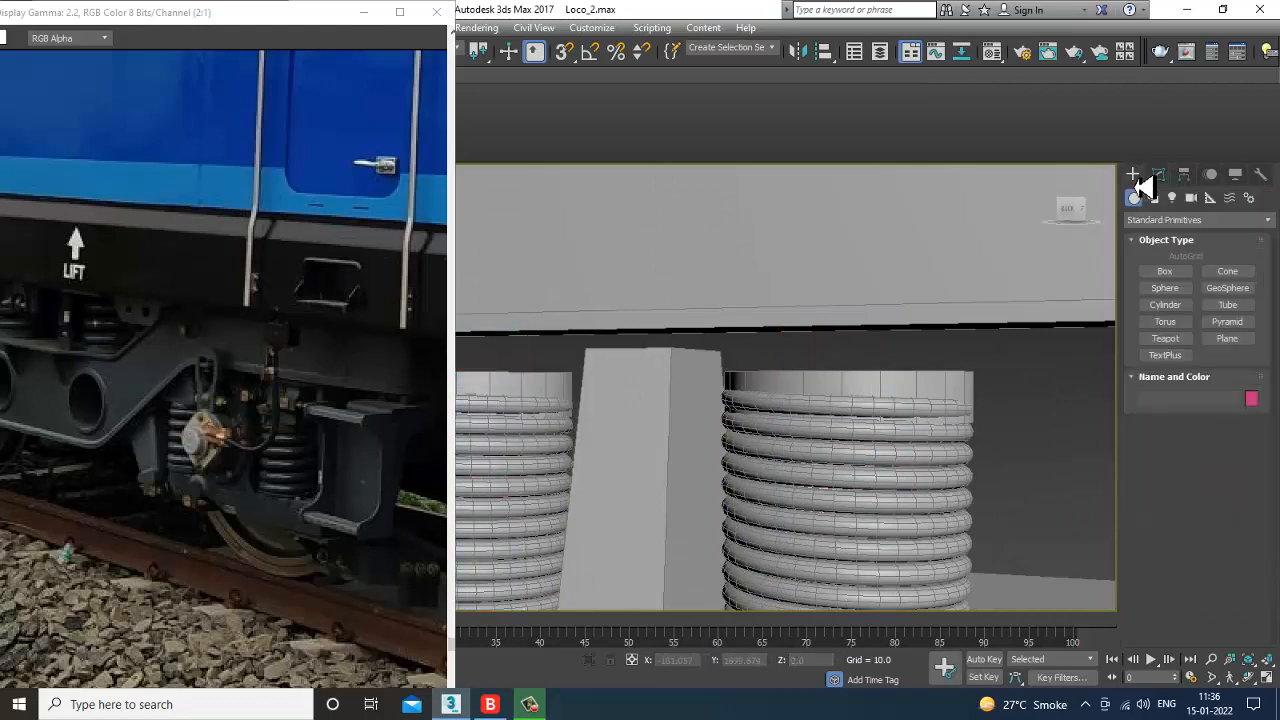
left_click(1165, 271)
scroll(890, 415, "up", 3)
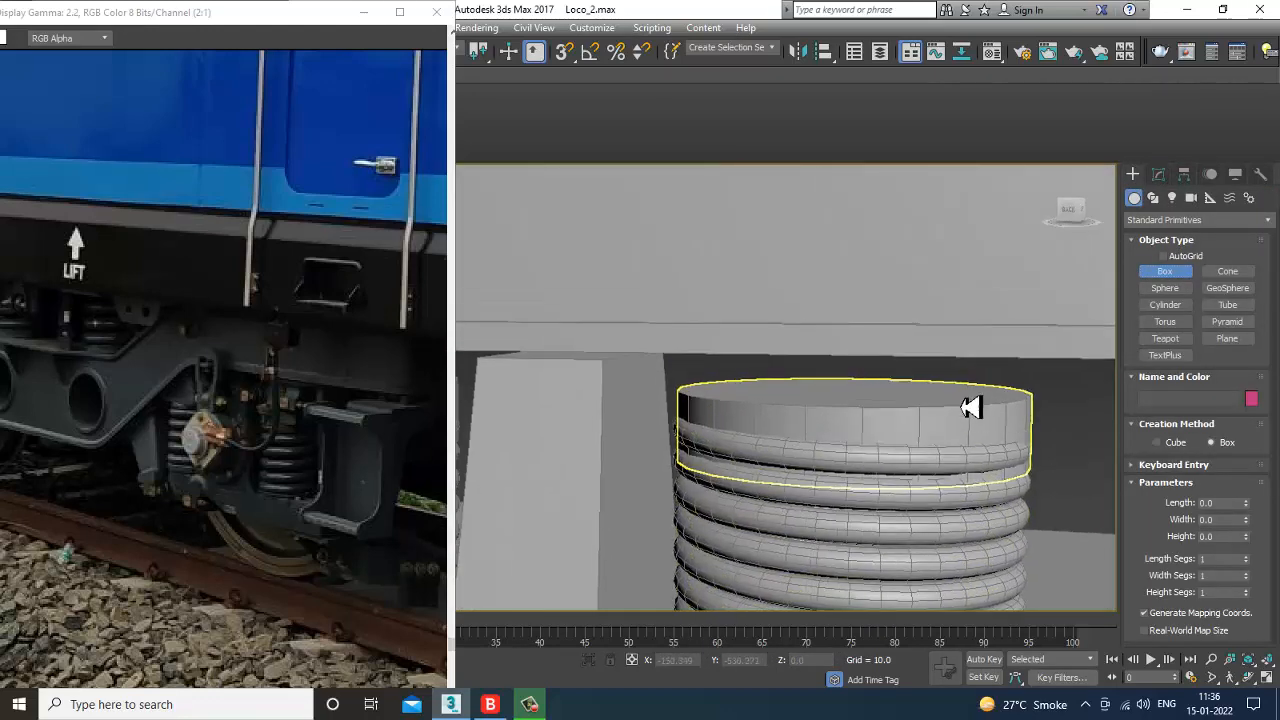
right_click(972, 407)
Step: Draw a stepped, C-like line profile just above the spring in the wireframe left view, with viewport rendering turned off
key("alt+w")
left_click(943, 329)
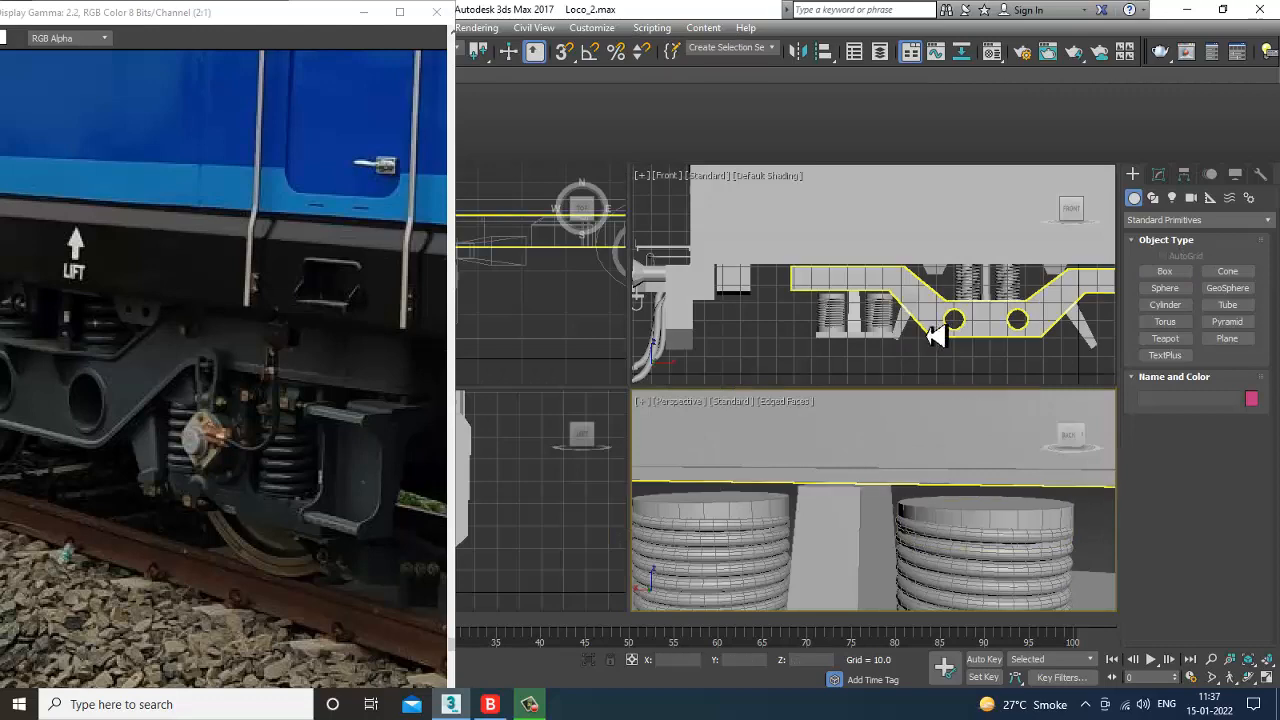
left_click(537, 478)
scroll(552, 530, "down", 3)
key("alt+w")
middle_click_drag(691, 463, 723, 440)
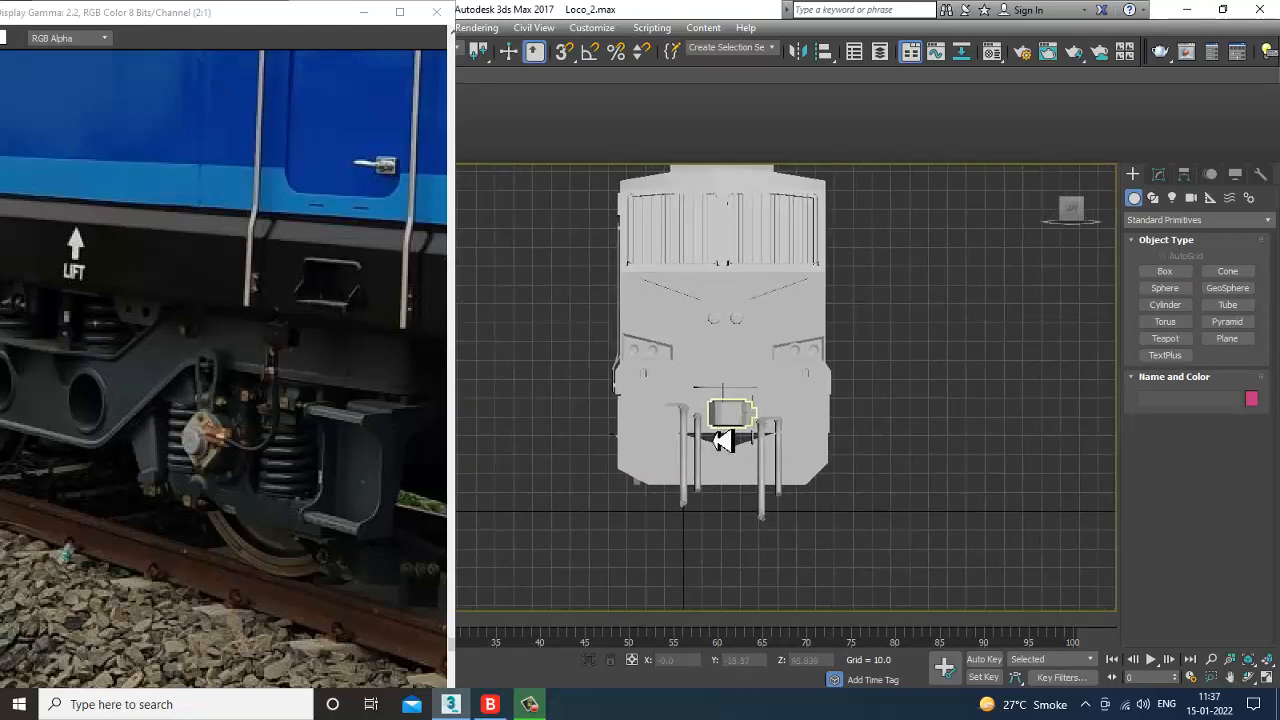
scroll(728, 440, "up", 2)
key("F3")
scroll(811, 463, "up", 10)
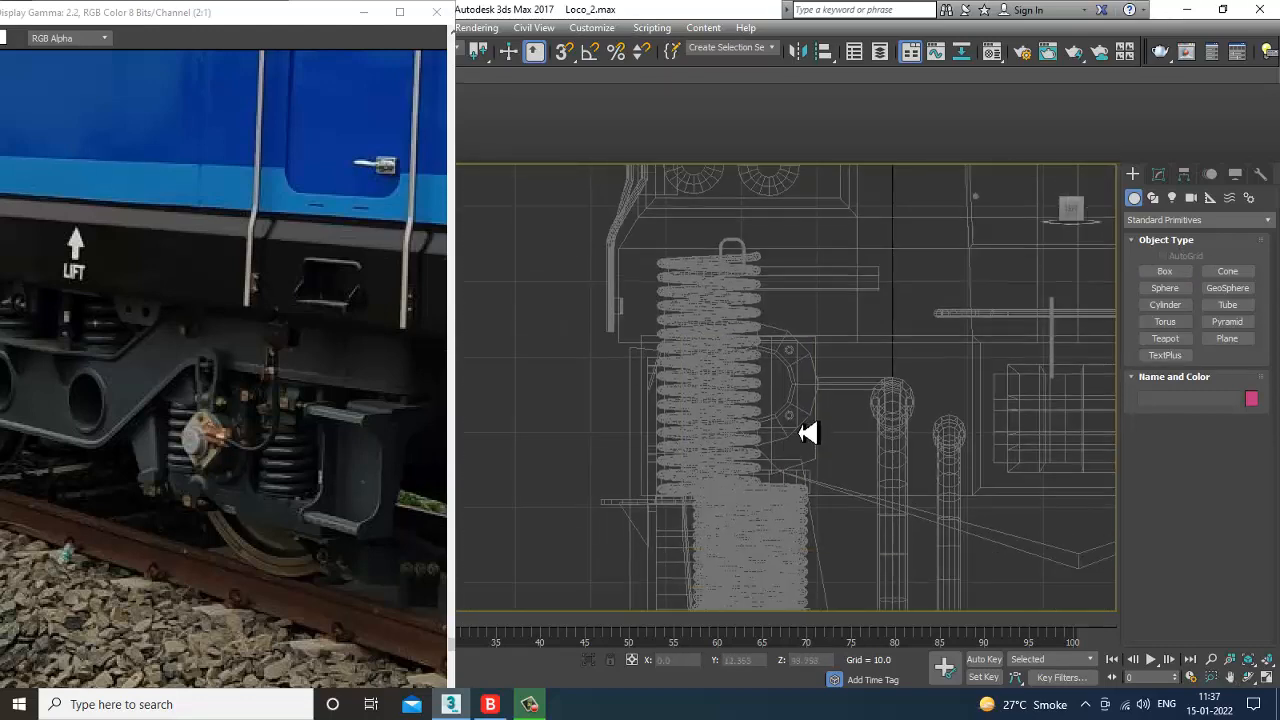
left_click(1153, 197)
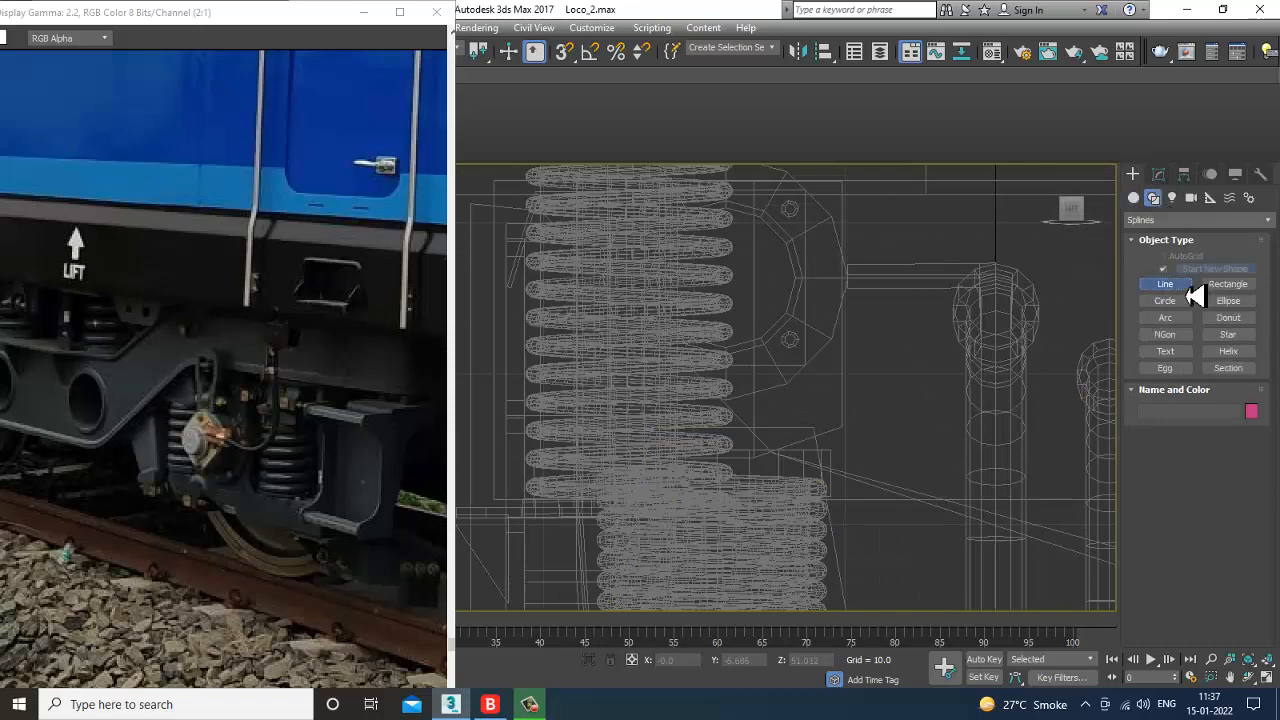
left_click(1165, 284)
middle_click_drag(894, 423, 909, 390)
scroll(801, 404, "up", 2)
left_click(812, 416)
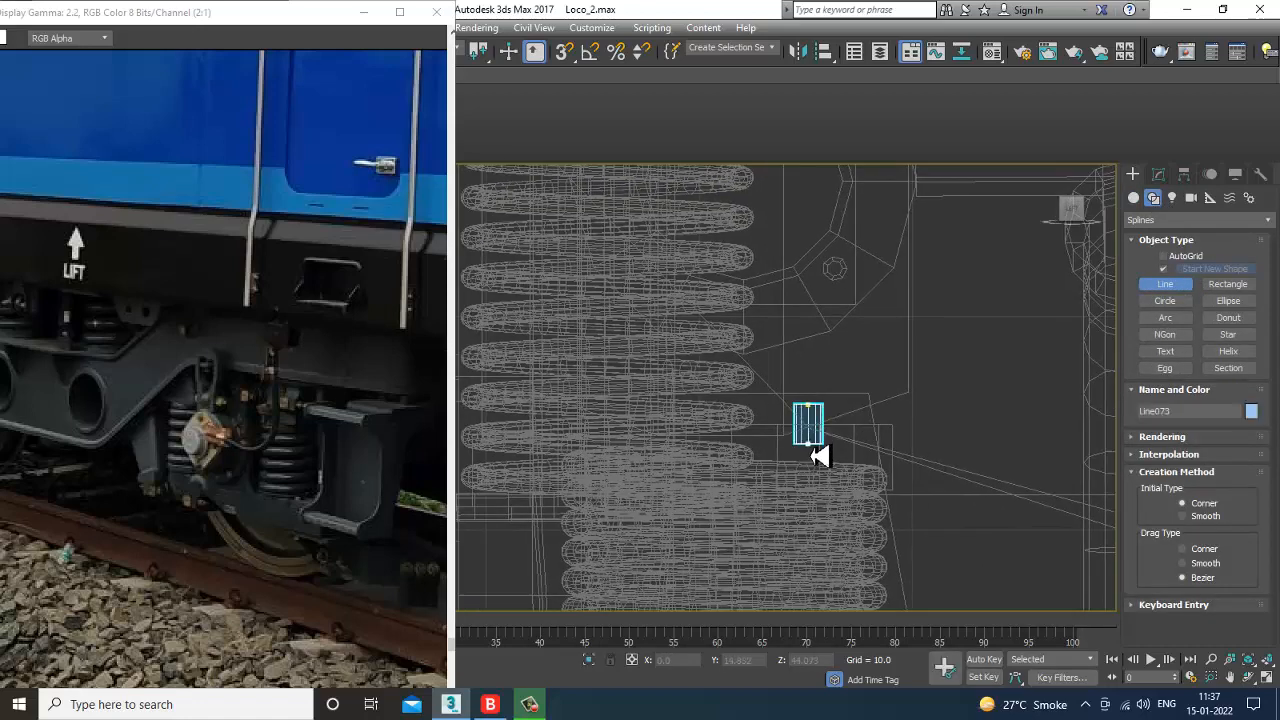
right_click(812, 458)
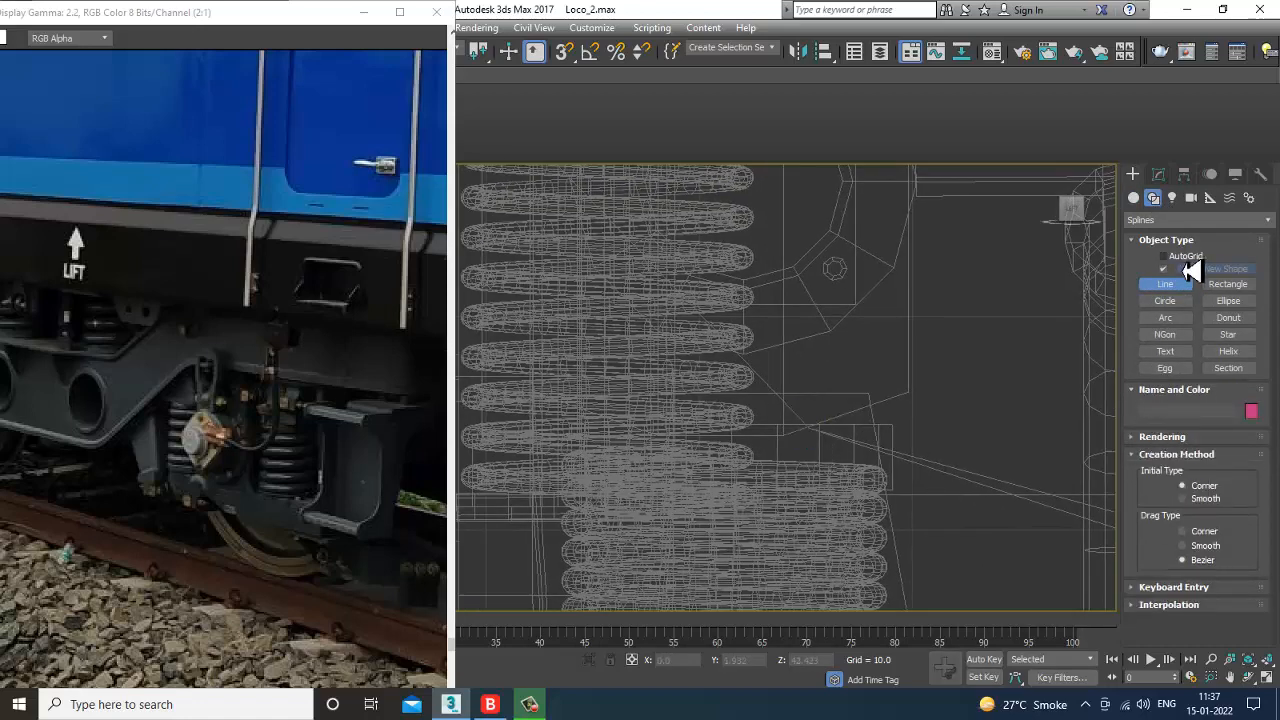
left_click(1138, 440)
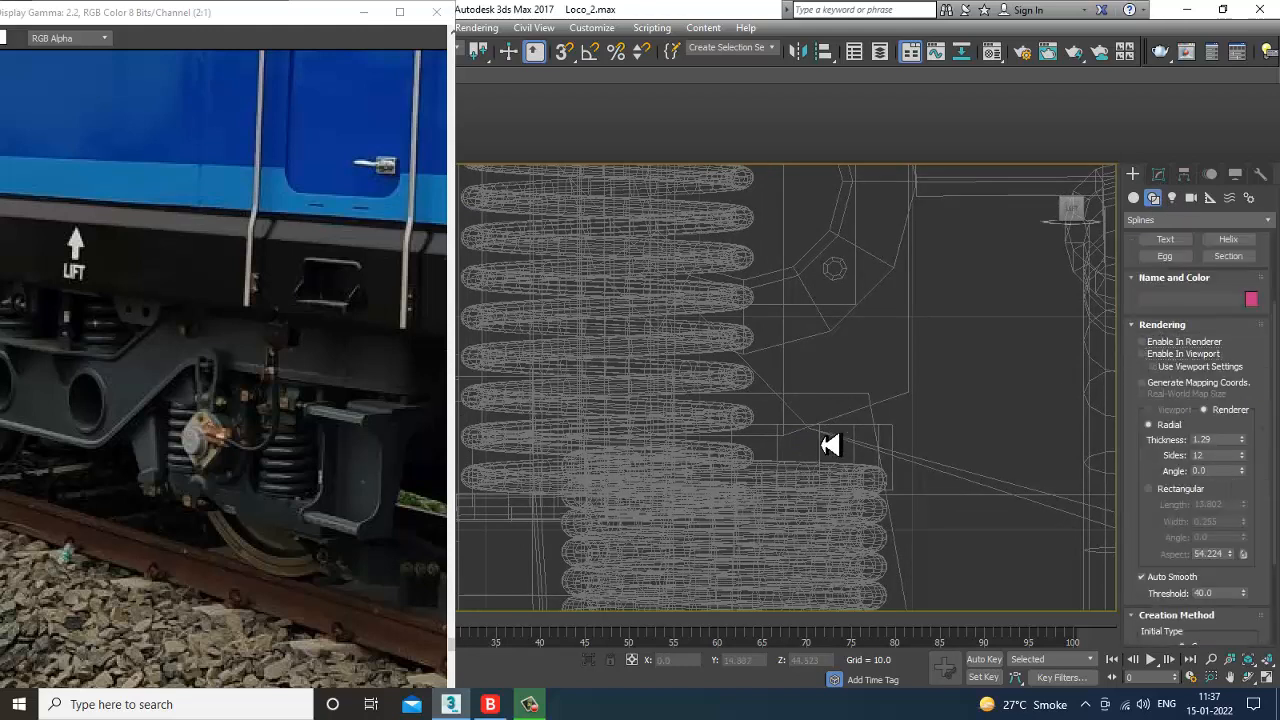
left_click(840, 376)
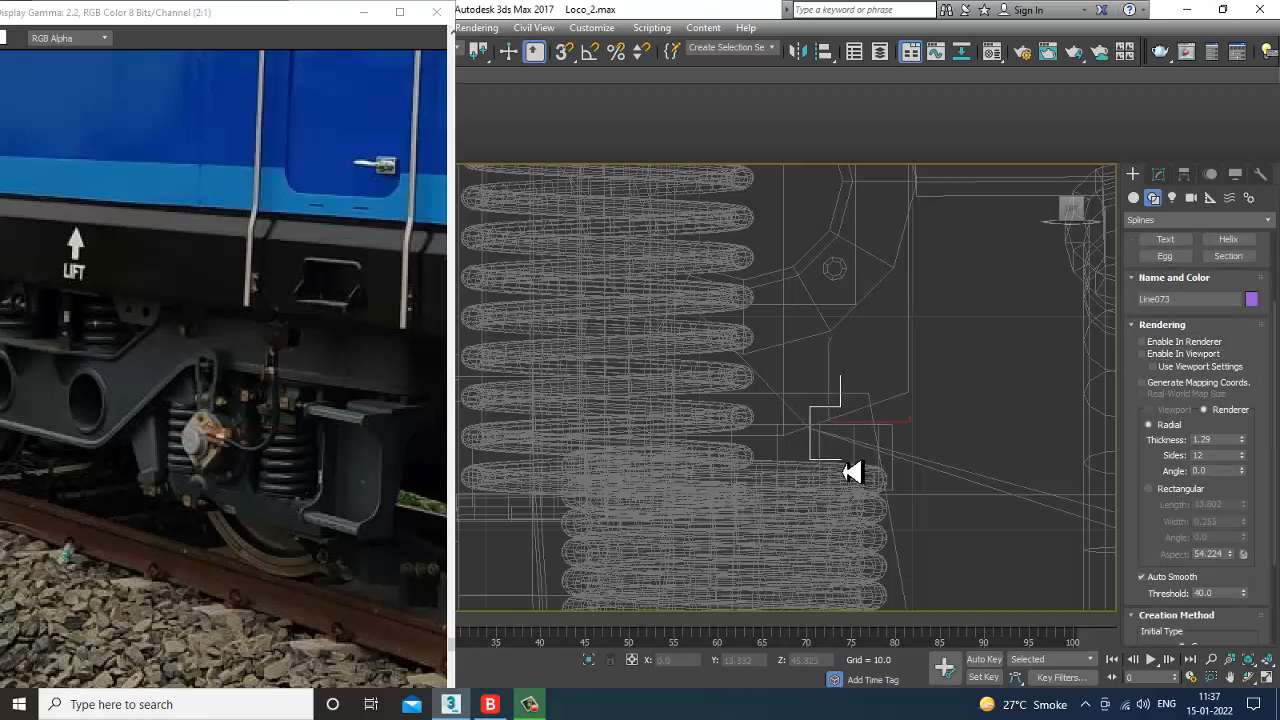
right_click(851, 473)
Step: Enable viewport rendering for the stepped line with a rectangular section and reduce the section length to 5.521
left_click(1158, 175)
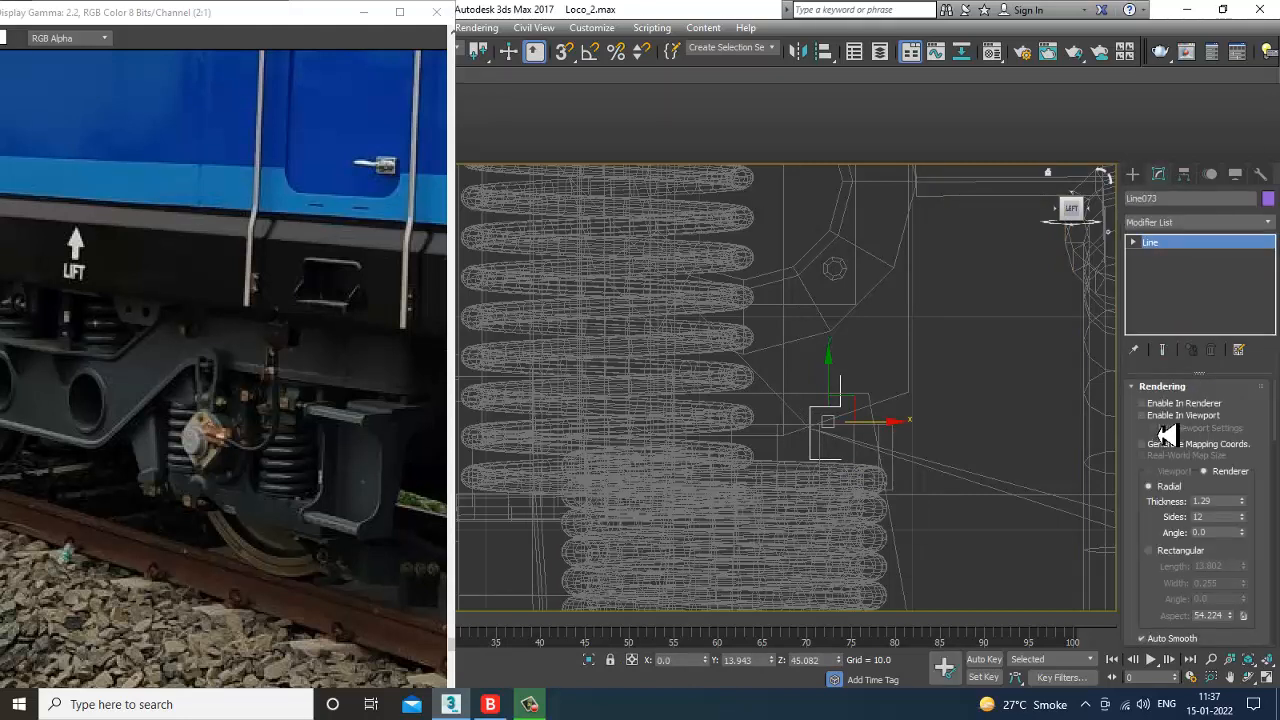
left_click(1142, 415)
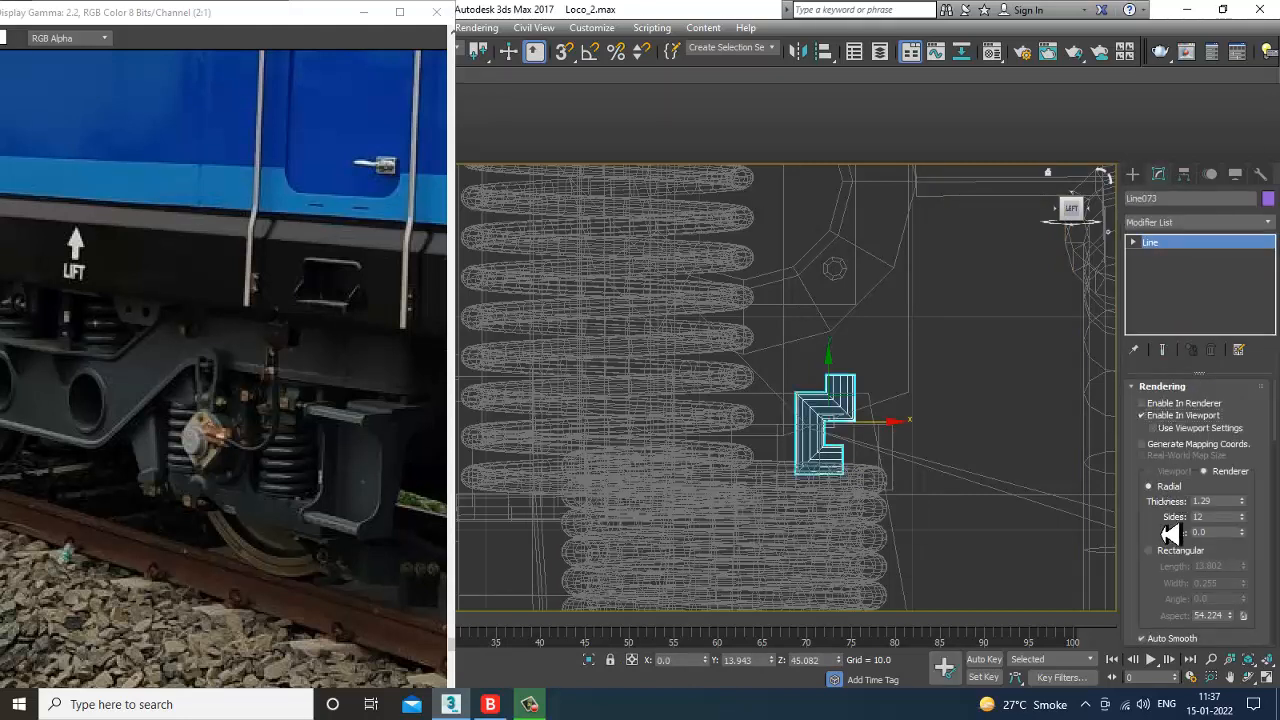
left_click(1149, 551)
key("alt+w")
right_click(1031, 540)
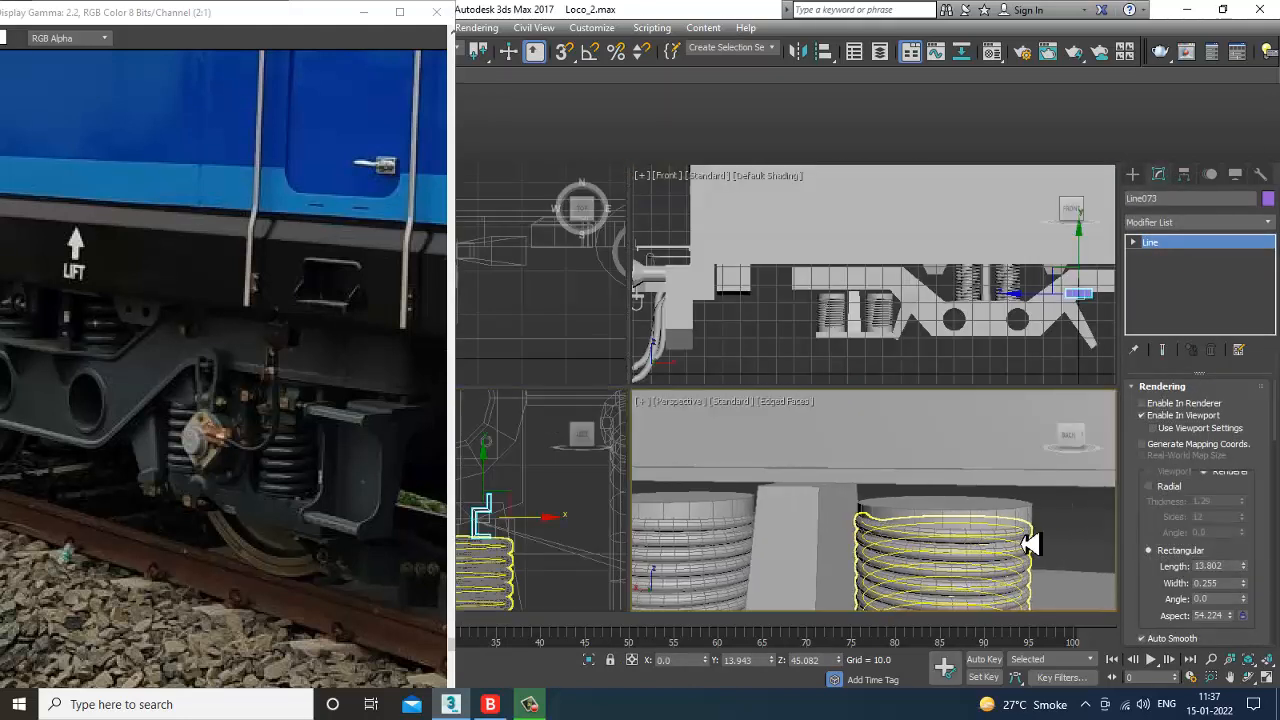
key("alt+w")
key("z")
scroll(909, 527, "down", 5)
middle_click_drag(909, 527, 905, 463, "alt")
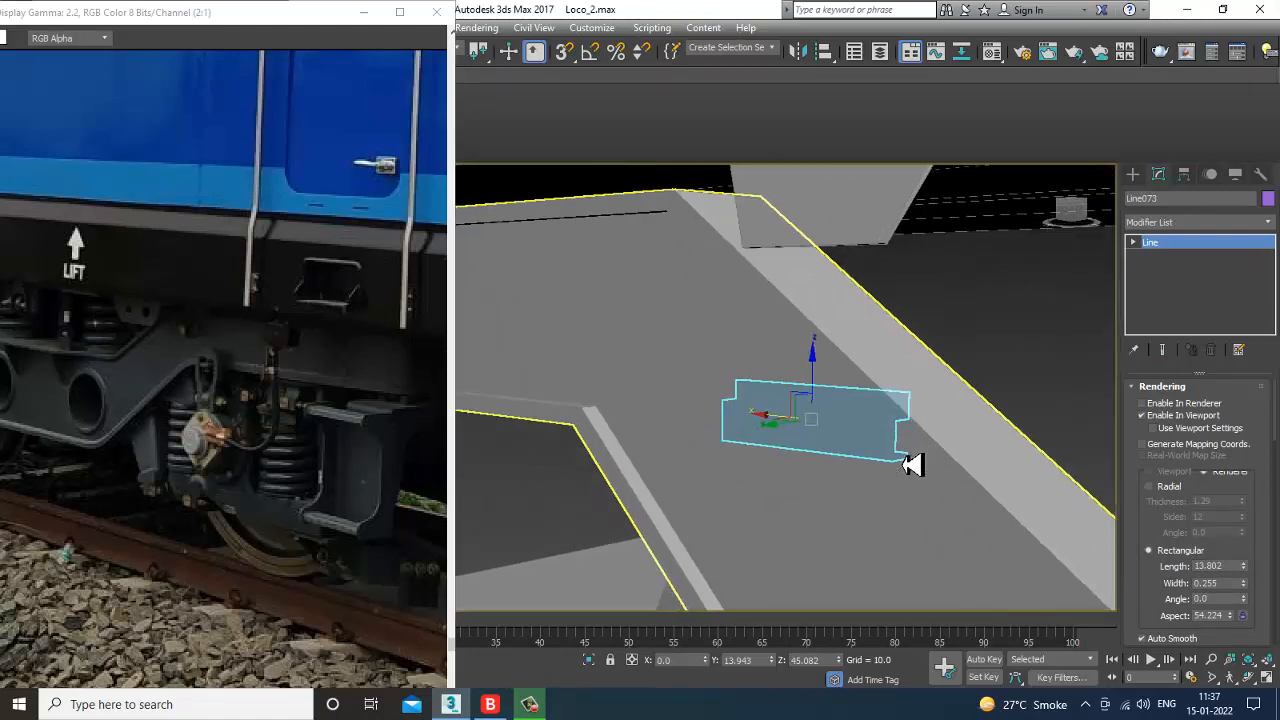
scroll(905, 463, "down", 4)
left_click_drag(1252, 581, 1258, 627)
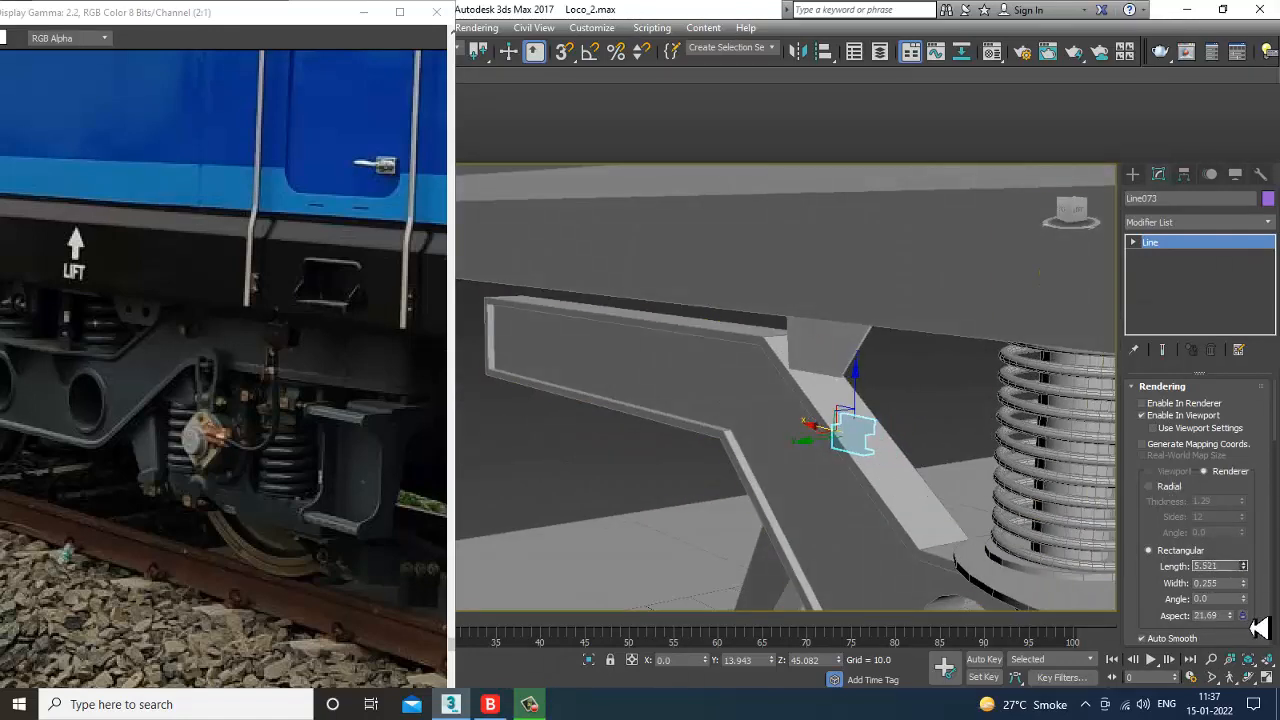
Step: Move the stepped bracket along the frame onto the outer spring's upper cap, with a section length of 5.245
scroll(948, 454, "down", 3)
middle_click_drag(1014, 457, 617, 385, "alt")
left_click_drag(580, 357, 901, 381)
right_click(901, 381)
middle_click_drag(837, 371, 789, 413, "alt")
left_click(789, 413)
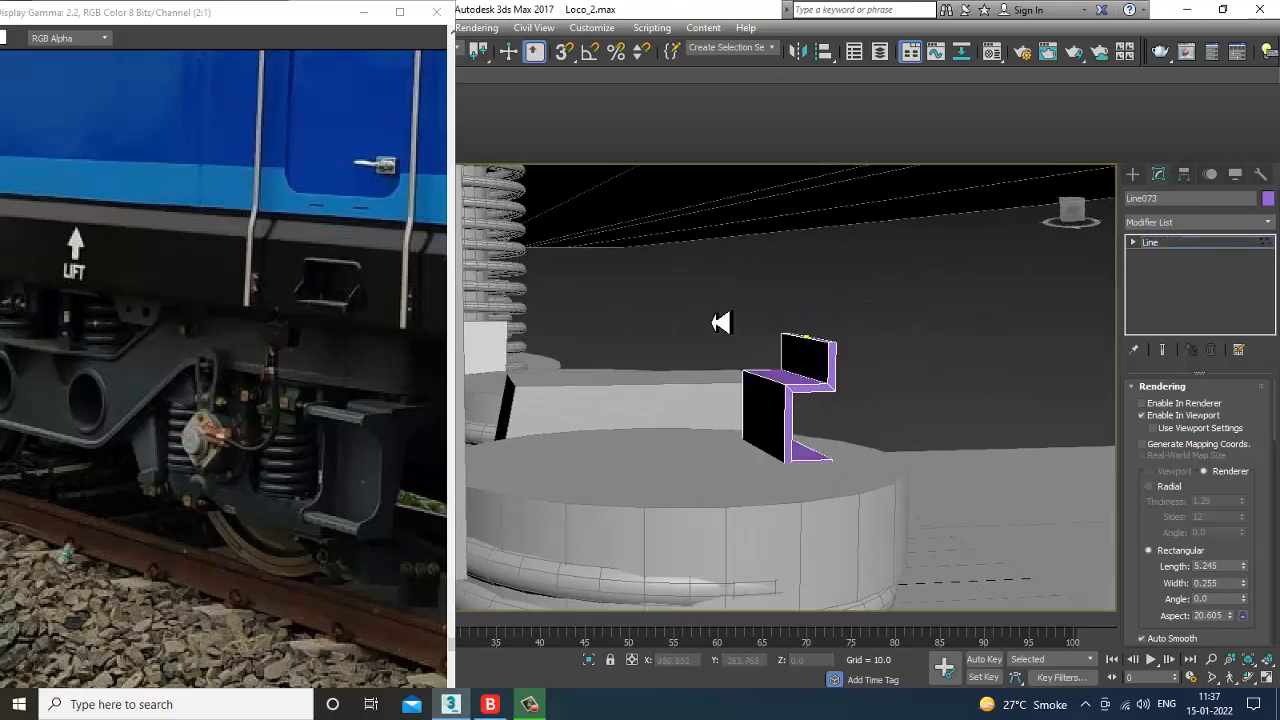
middle_click_drag(815, 320, 864, 354, "alt")
left_click(1207, 250)
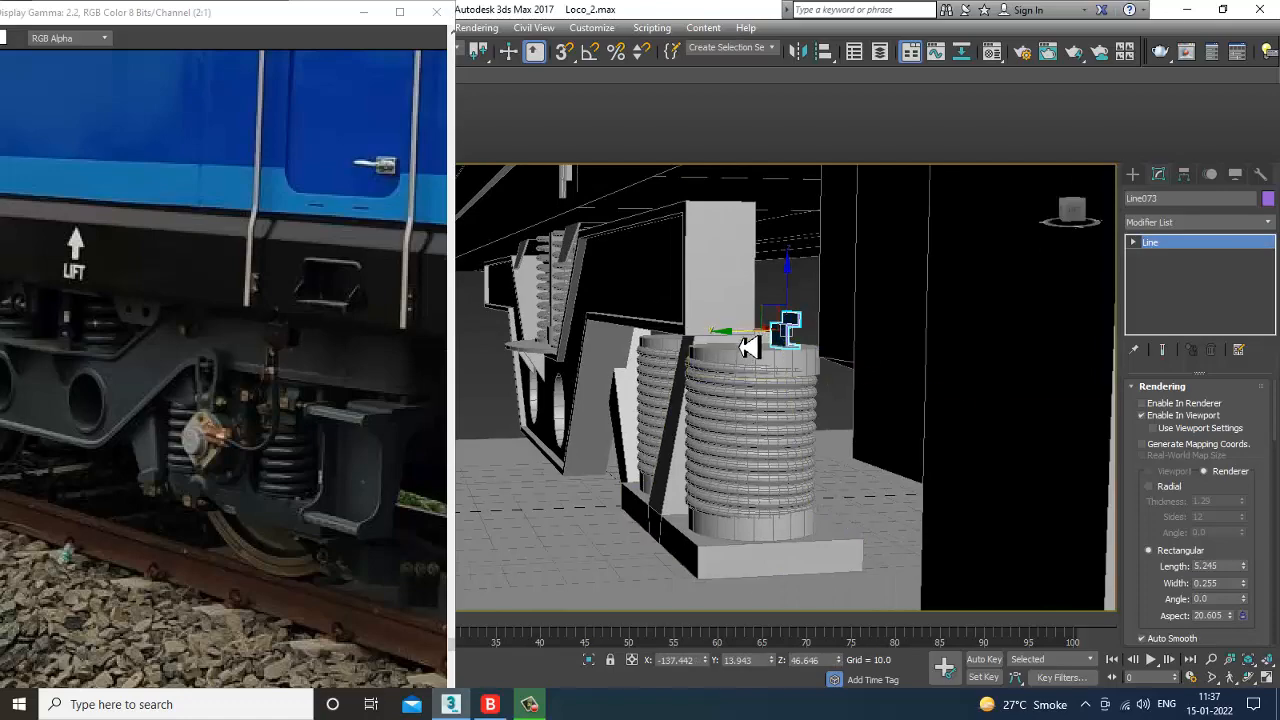
middle_click_drag(700, 348, 748, 368, "alt")
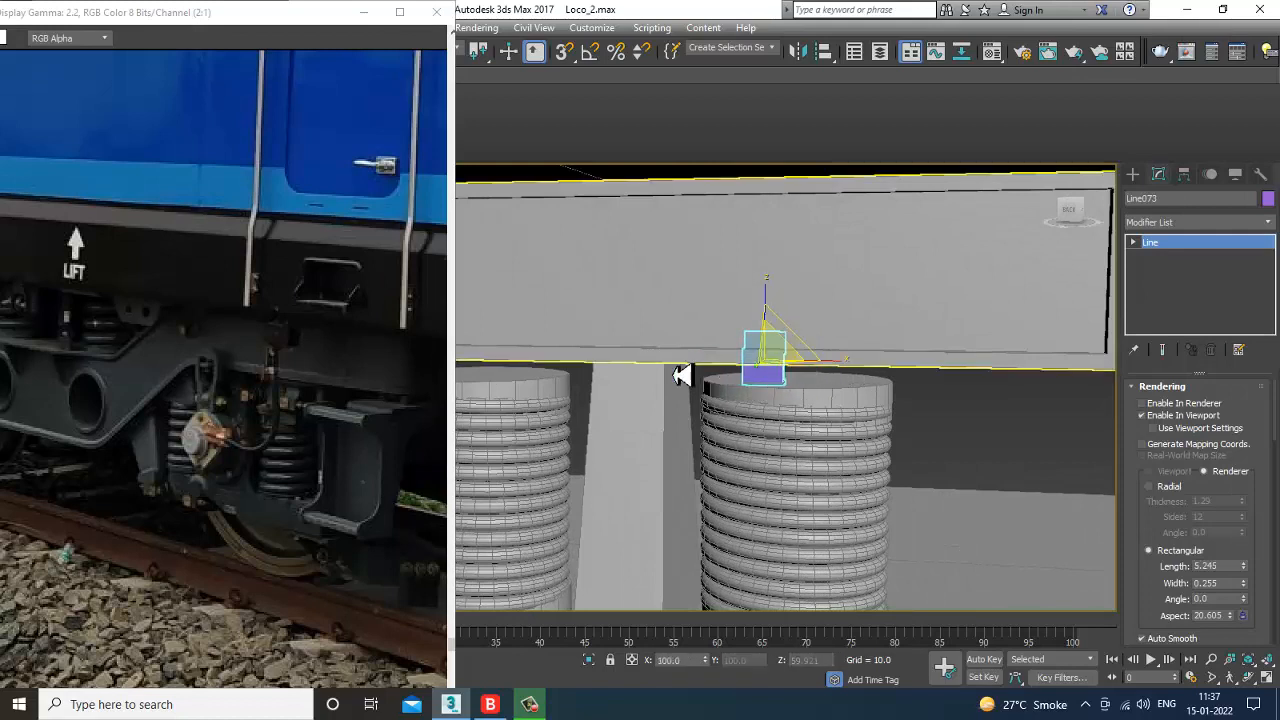
Step: Copy the bracket sideways so that a pair sits on the outer spring's upper cap
key("w")
left_click_drag(716, 370, 796, 369)
left_click(642, 419)
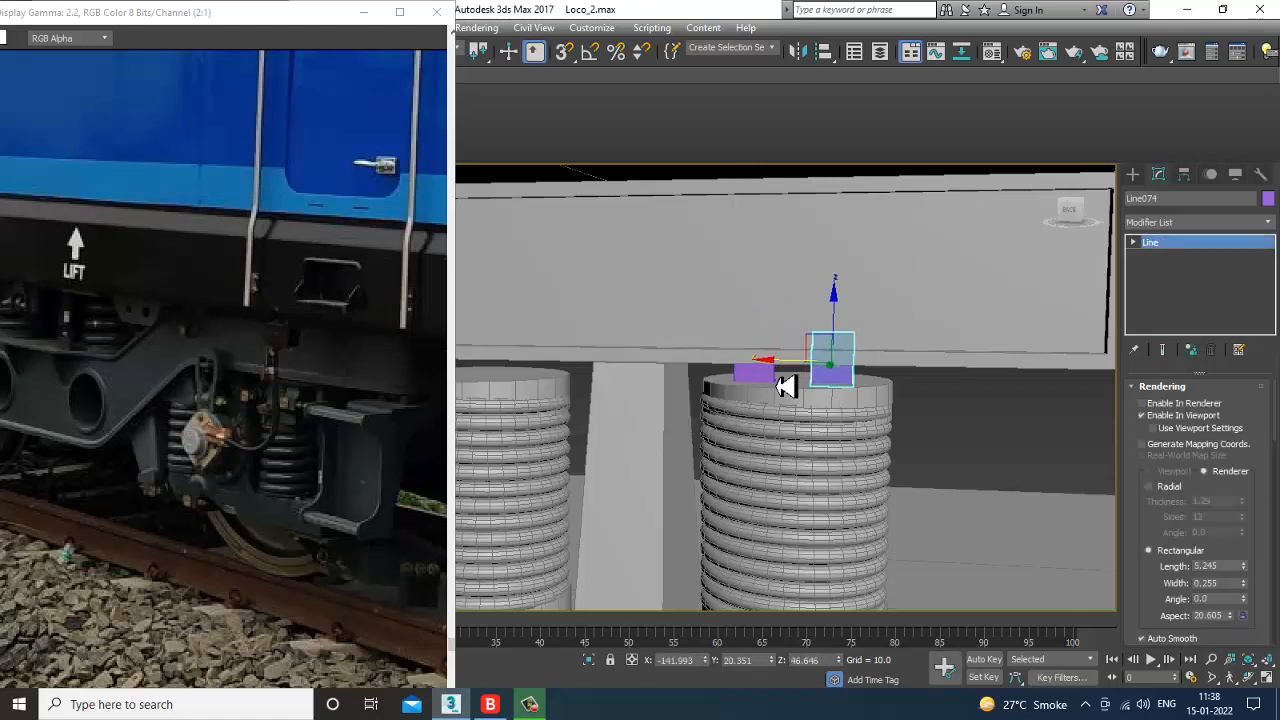
Step: Copy both brackets together across the strut onto the other spring's upper cap
left_click(770, 372, "ctrl")
scroll(849, 403, "down", 5)
left_click_drag(826, 398, 679, 414)
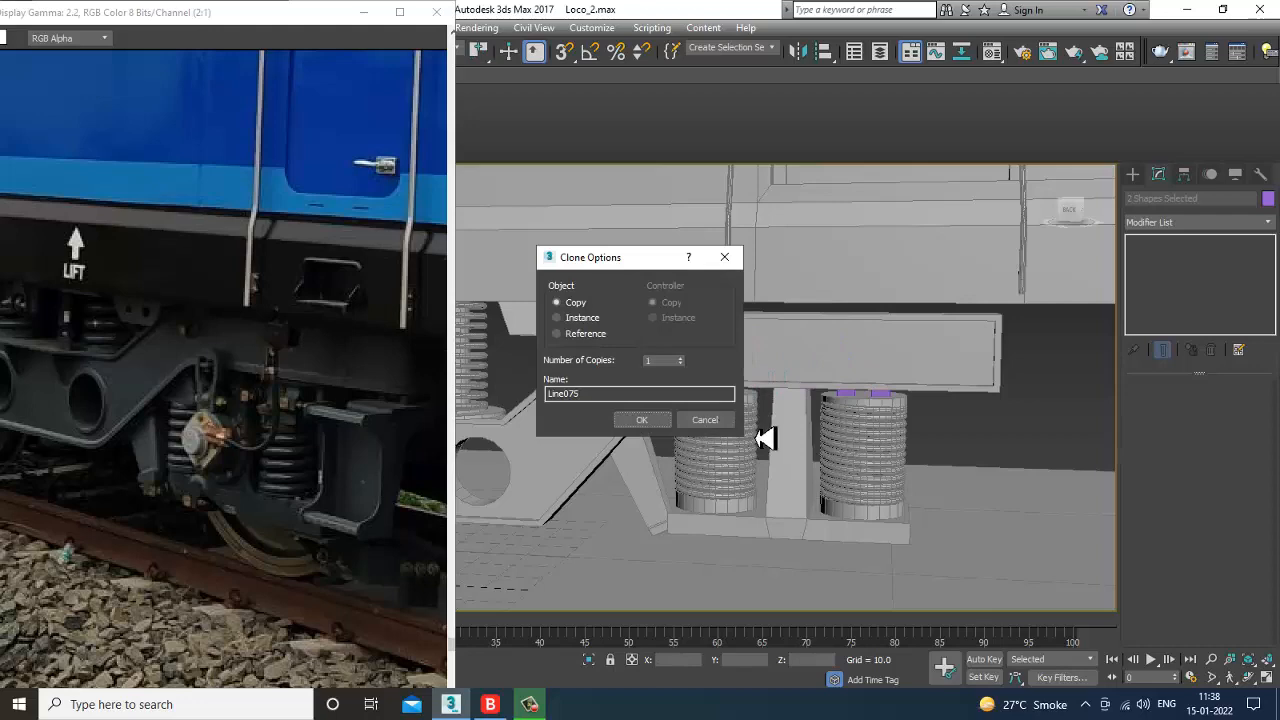
left_click(641, 423)
Step: Draw an open channel-shaped line with a slanted upper flange and a flat lower flange beside the bogie frame in the left view
middle_click_drag(930, 450, 797, 440)
key("alt+w")
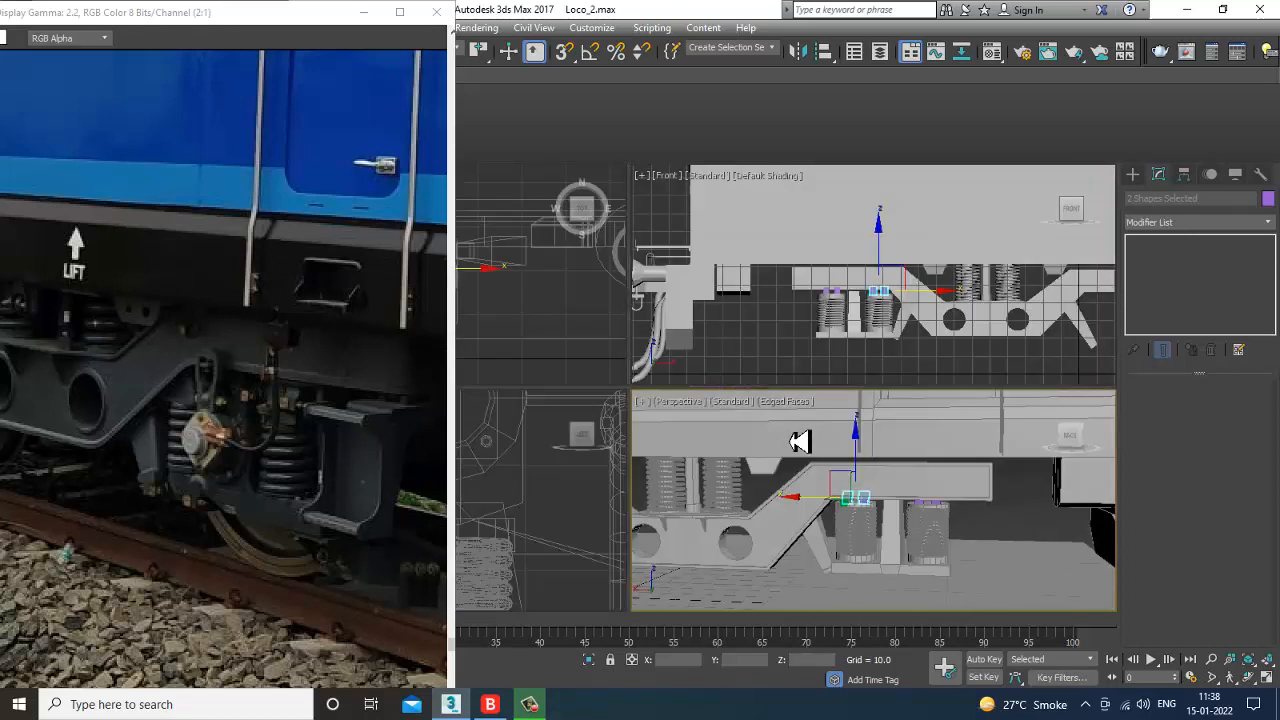
middle_click_drag(889, 294, 870, 300)
middle_click_drag(539, 545, 559, 509)
key("alt+w")
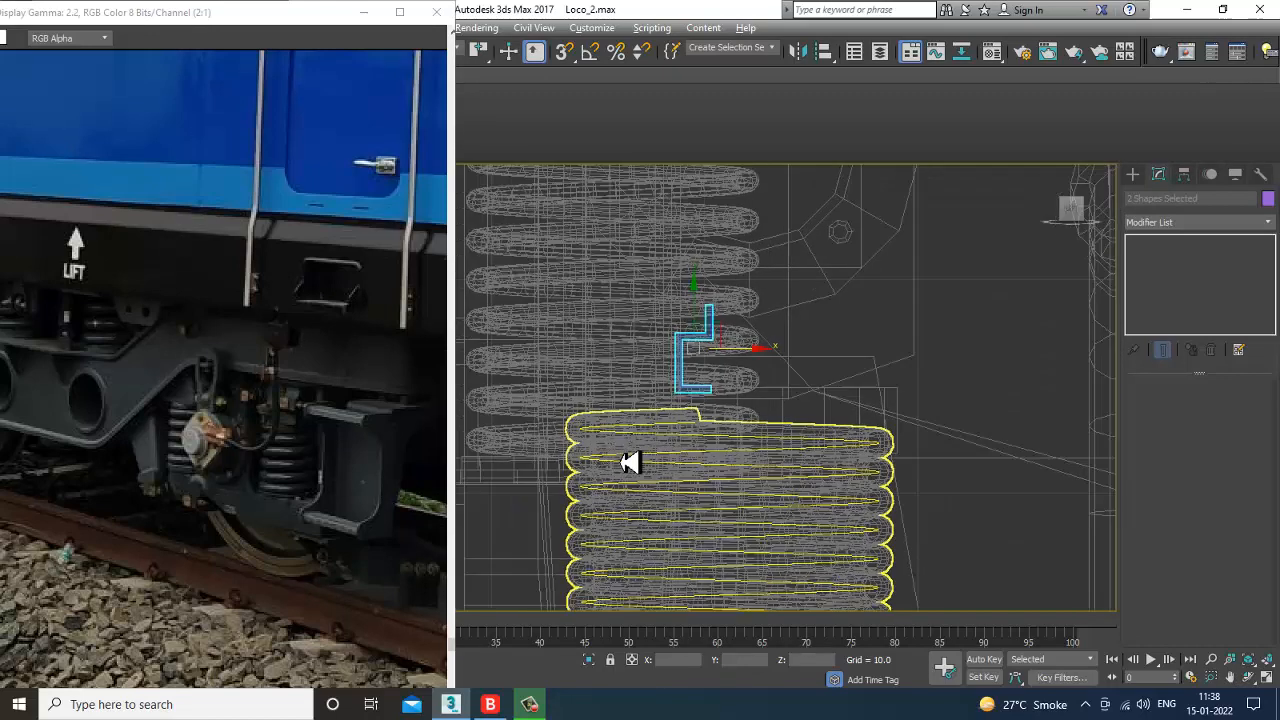
scroll(633, 460, "down", 3)
middle_click_drag(647, 460, 730, 290)
middle_click_drag(846, 334, 826, 326)
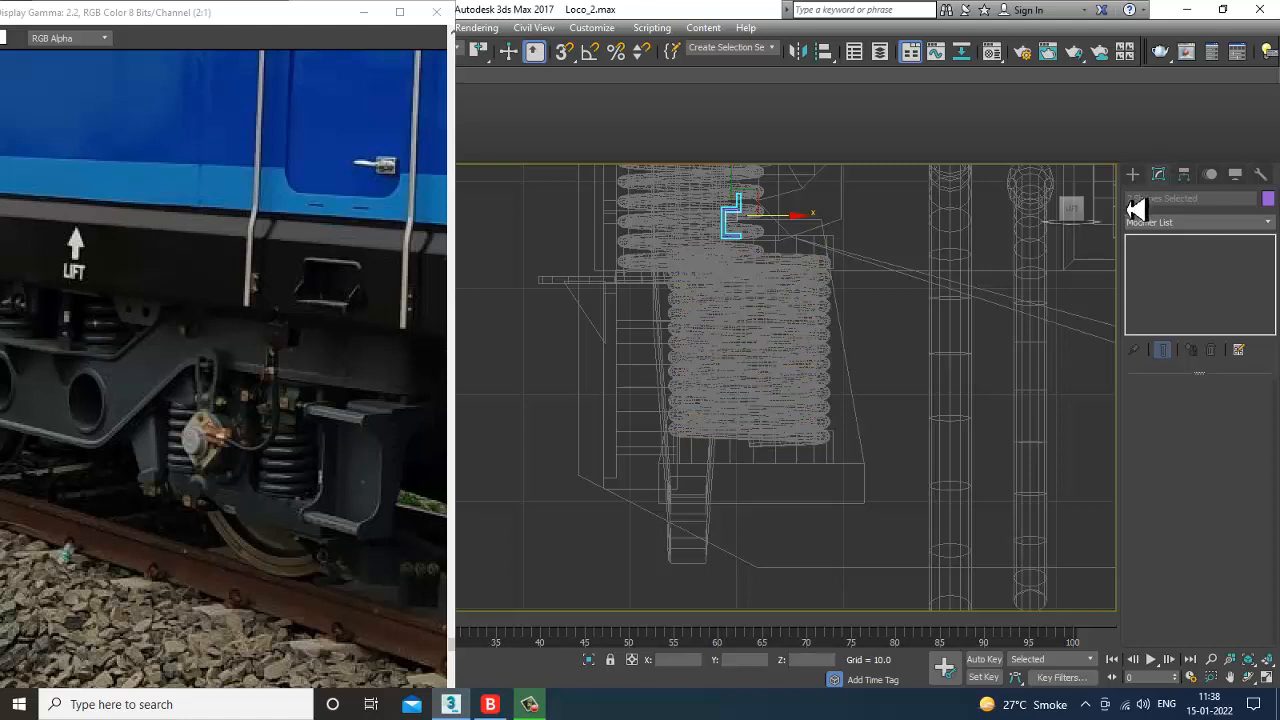
left_click(1132, 176)
left_click(1180, 285)
middle_click_drag(497, 432, 559, 428)
scroll(562, 428, "down", 2)
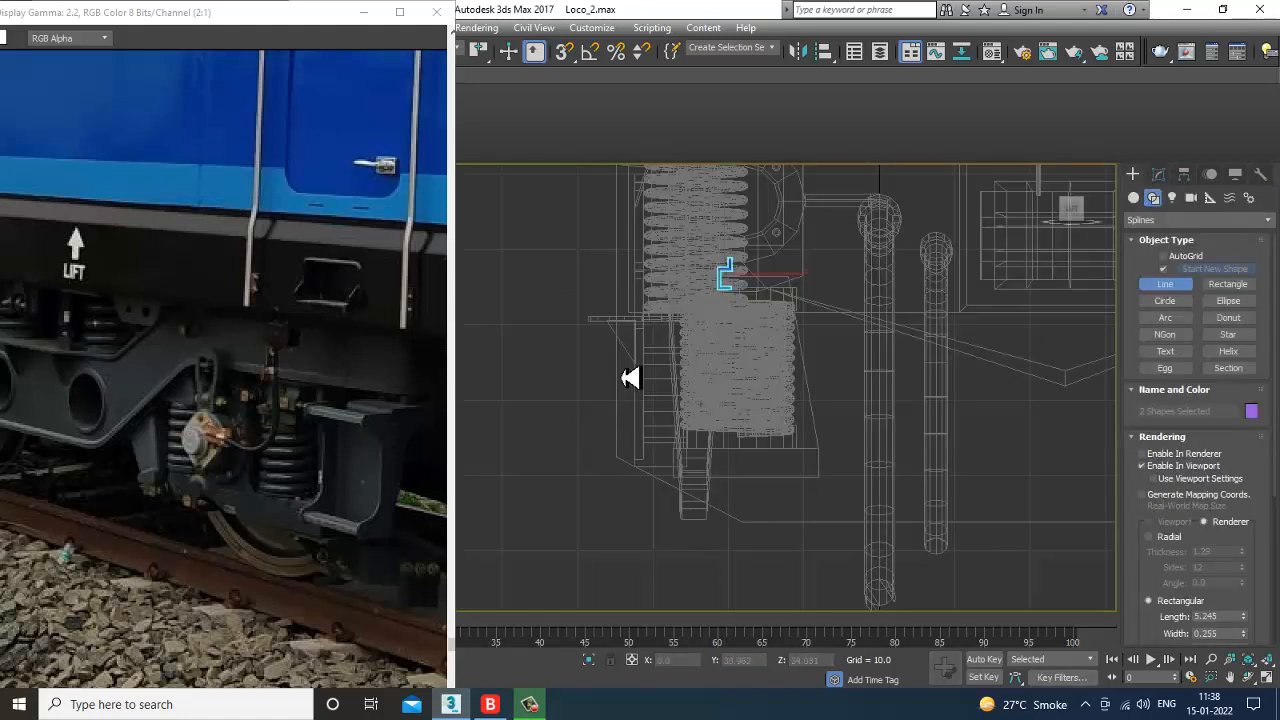
left_click(600, 361)
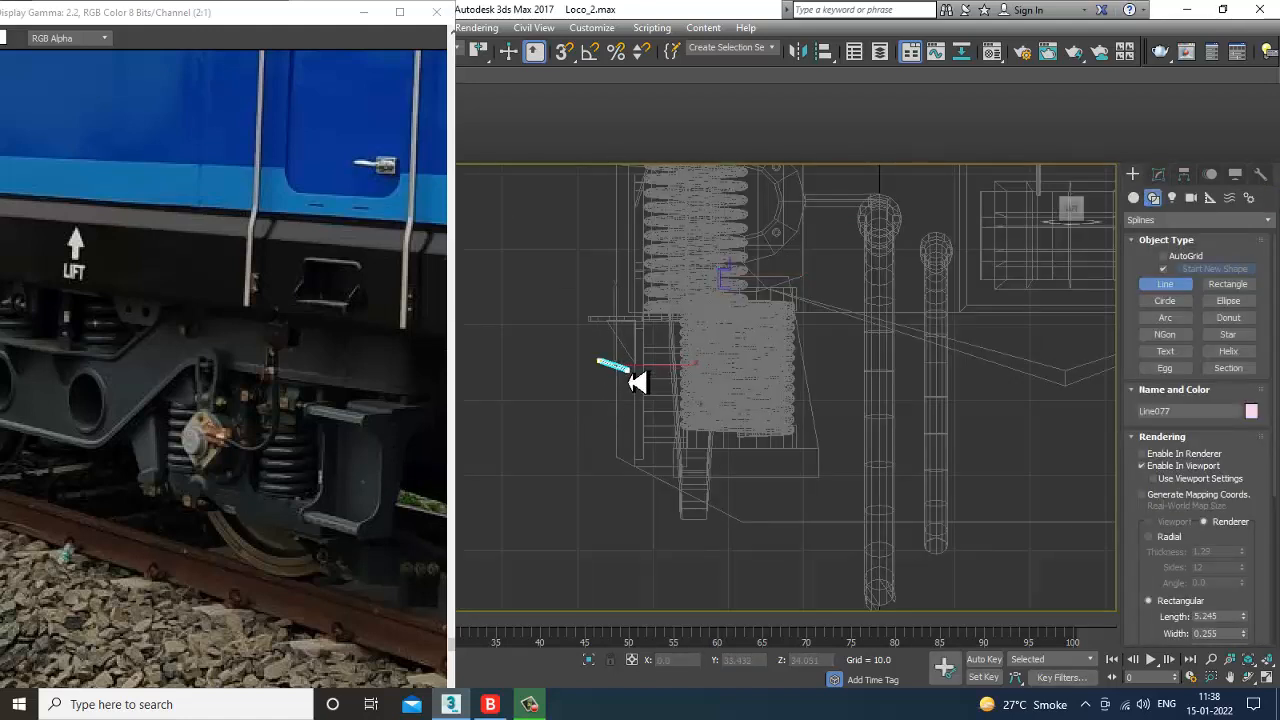
left_click(628, 369)
left_click(628, 467)
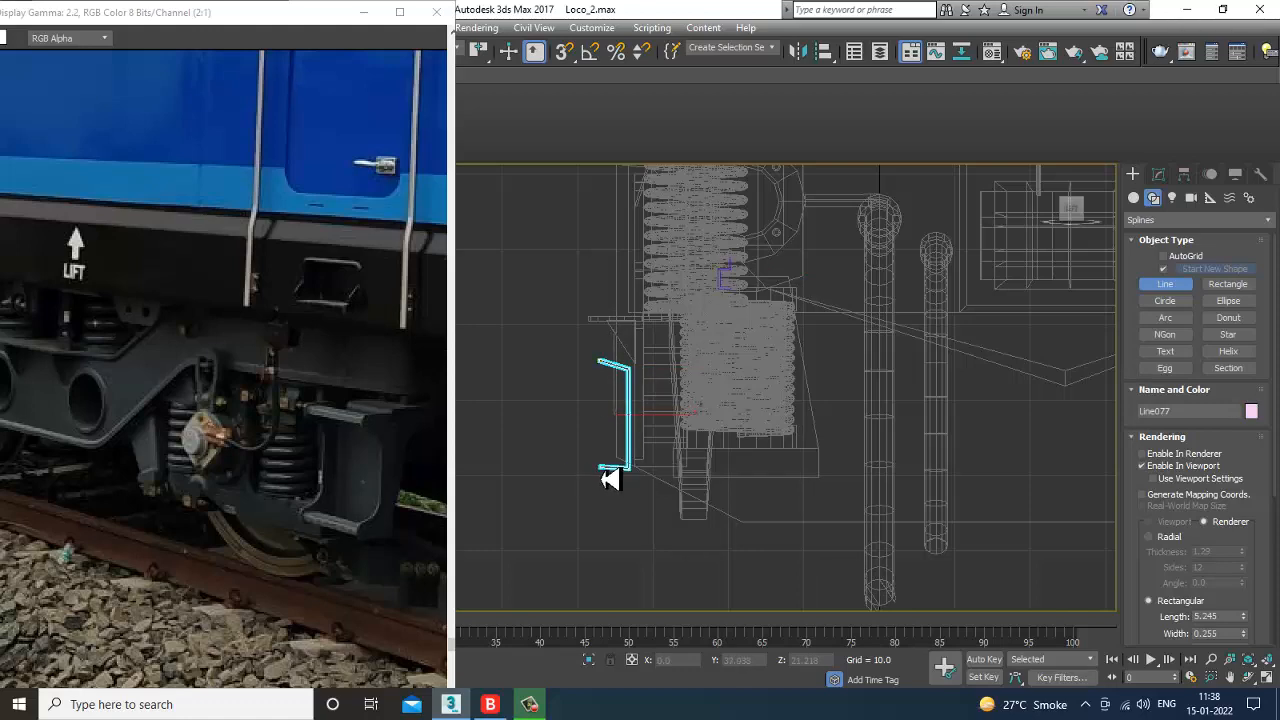
right_click(610, 479)
Step: Set the channel line's rectangular section to a length of 8.287 and a width of 1.255
key("alt+w")
key("alt+w")
middle_click_drag(991, 526, 905, 480)
scroll(974, 520, "down", 4)
scroll(836, 490, "up", 5)
left_click(1158, 174)
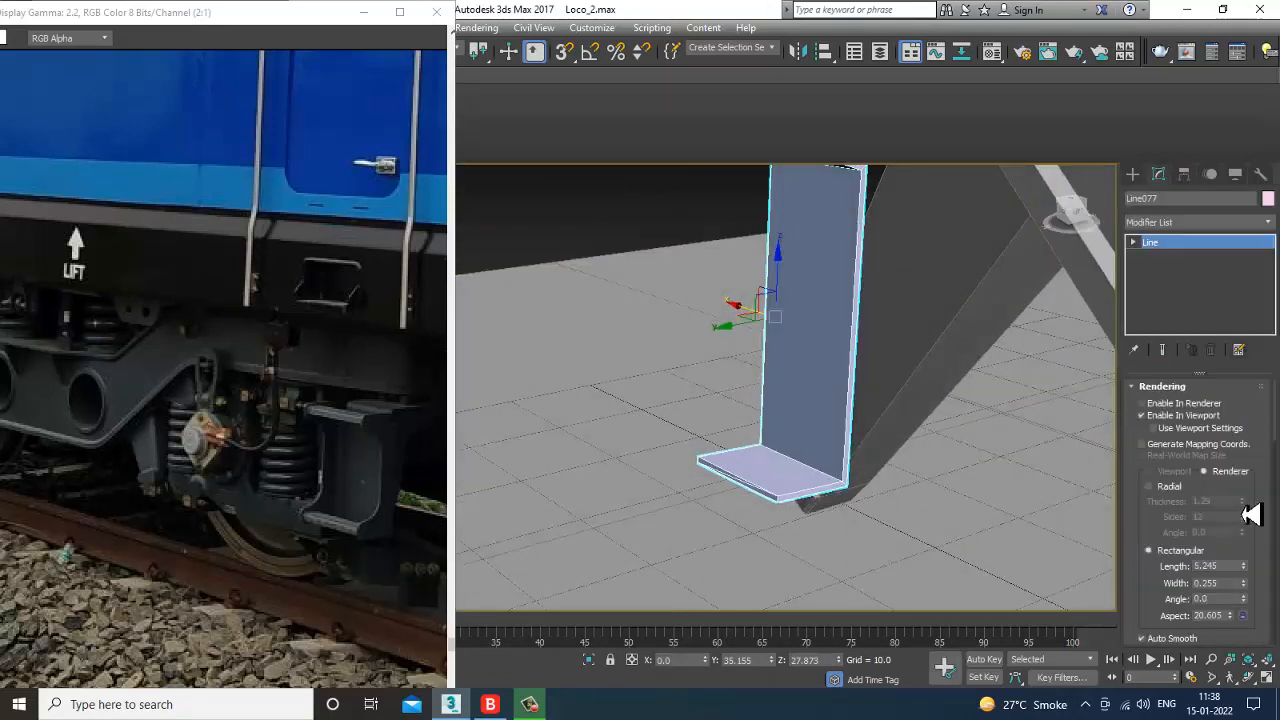
left_click_drag(1244, 567, 1222, 512)
middle_click_drag(990, 360, 809, 371, "alt")
Step: Convert the channel to an Editable Poly and remove the diagonal edge across the lower flange's front face
right_click(728, 256)
mouse_move(820, 409)
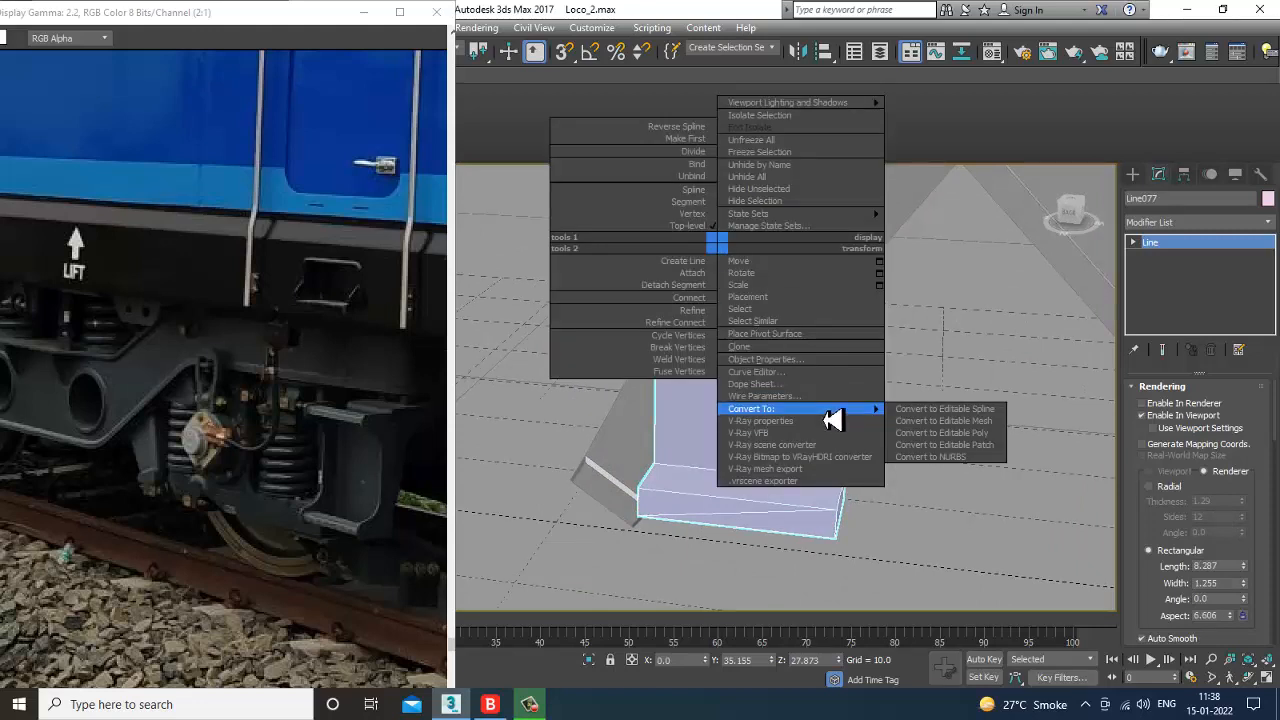
left_click(975, 433)
key("2")
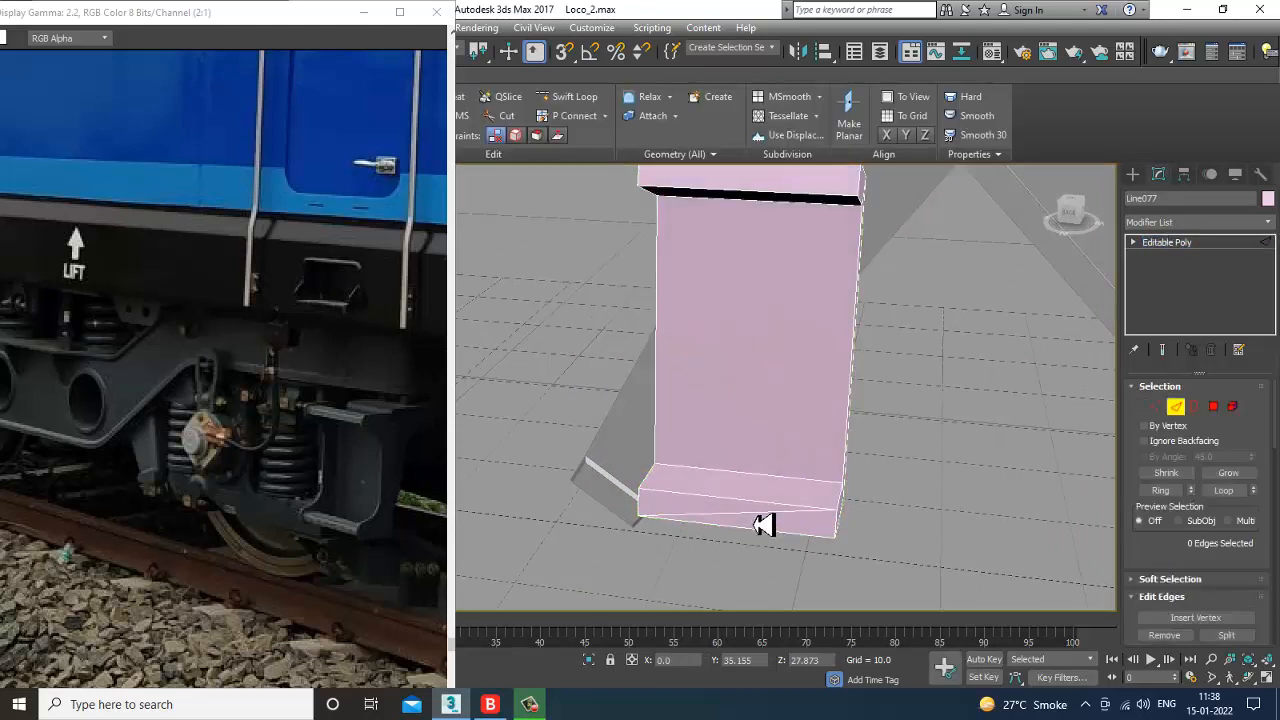
left_click(763, 526)
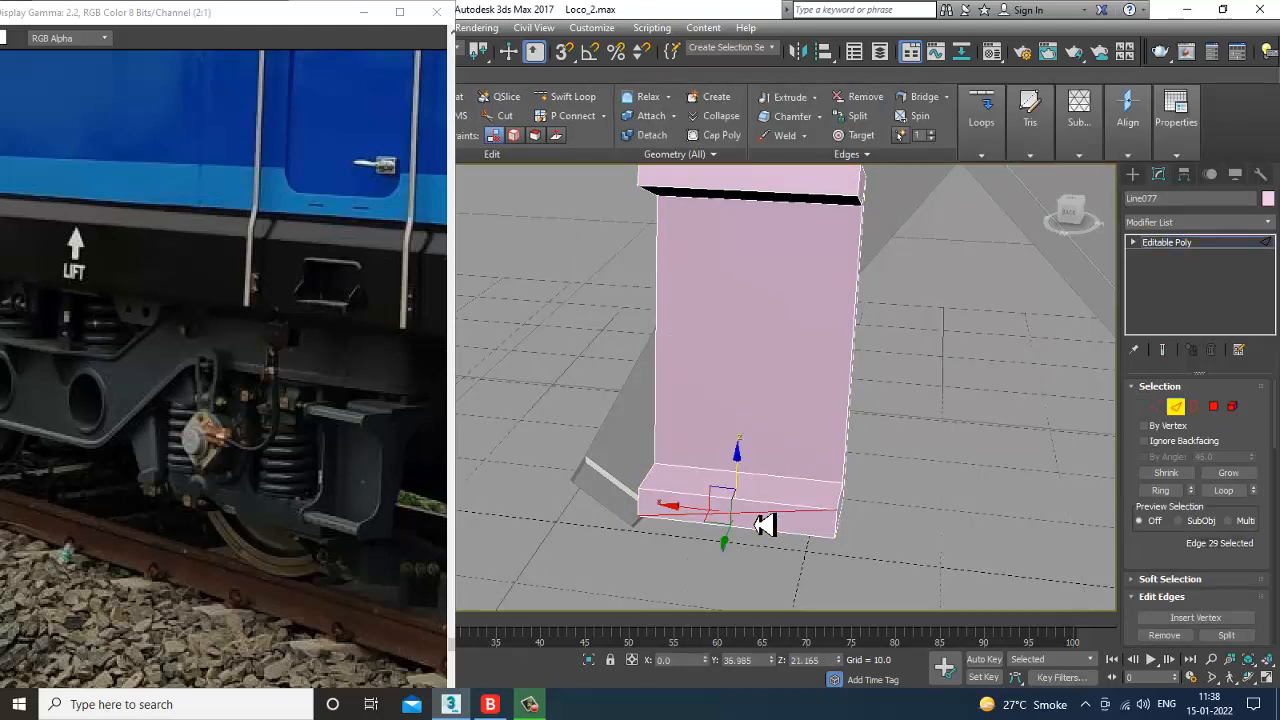
key("BackSpace")
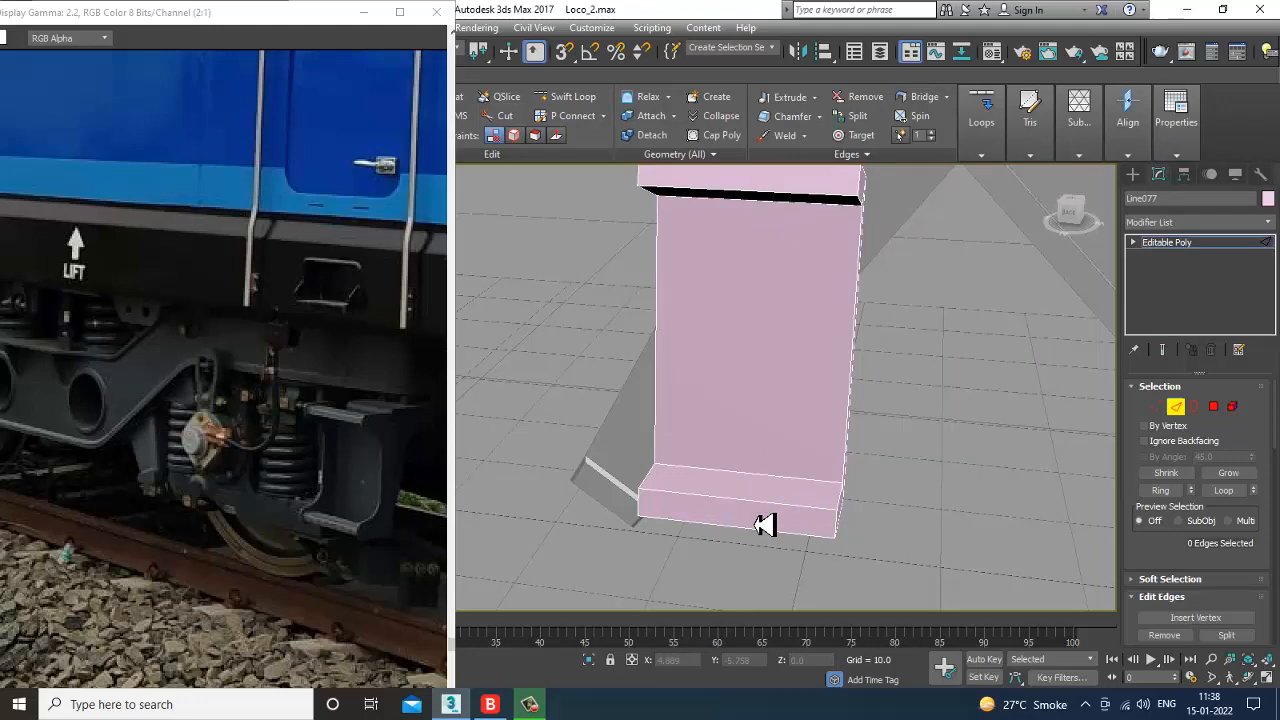
Step: Add a vertical edge loop near each side of the channel with Swift Loop and switch to polygon selection
middle_click_drag(940, 471, 921, 434, "alt")
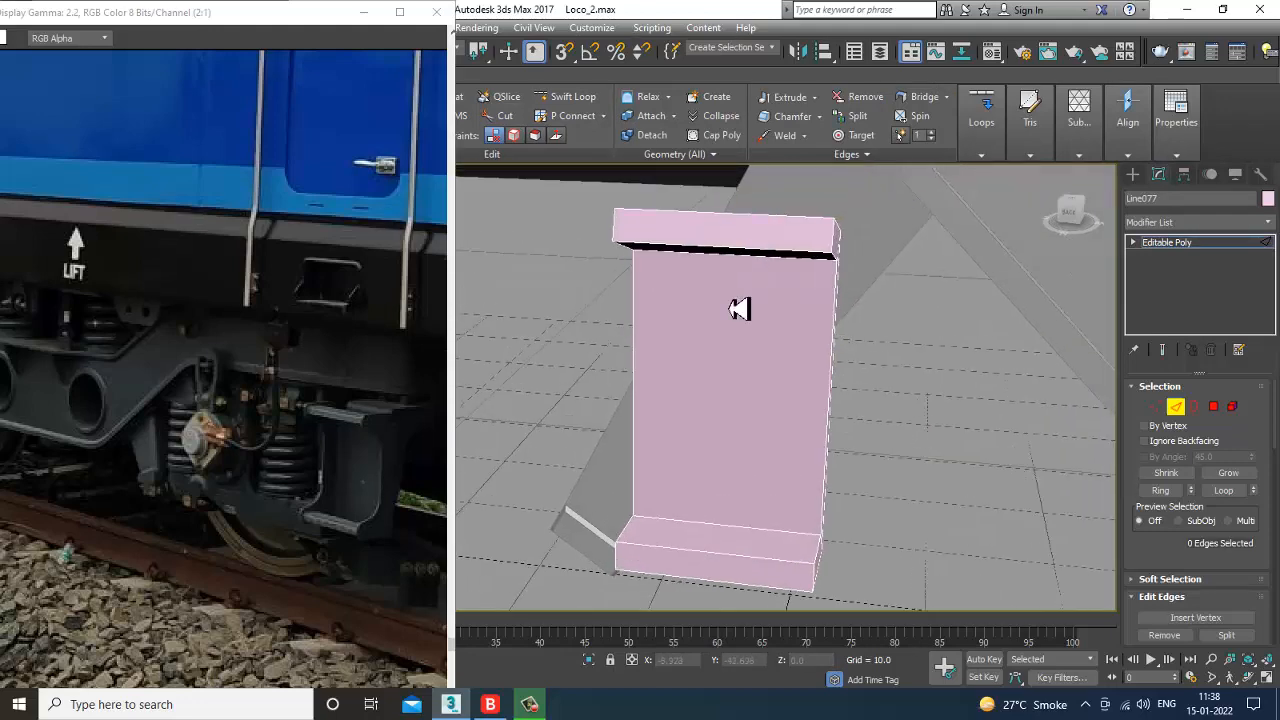
middle_click_drag(895, 259, 829, 223, "alt")
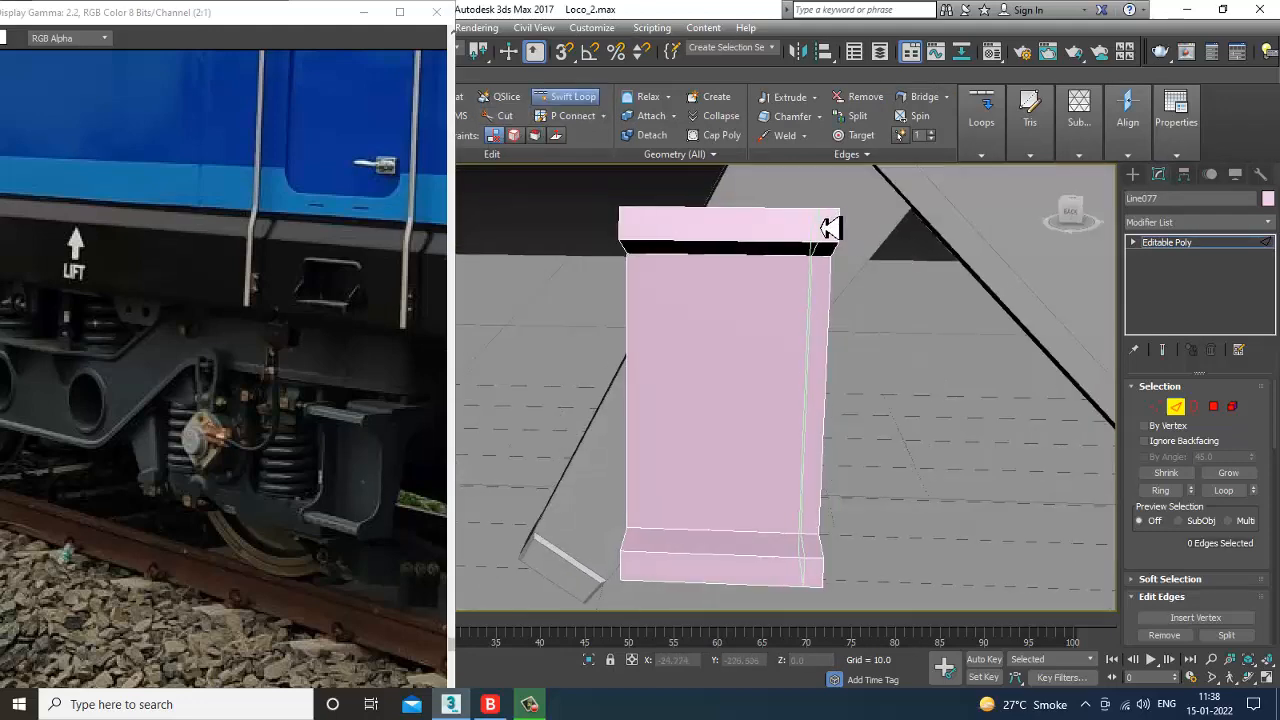
left_click(829, 228)
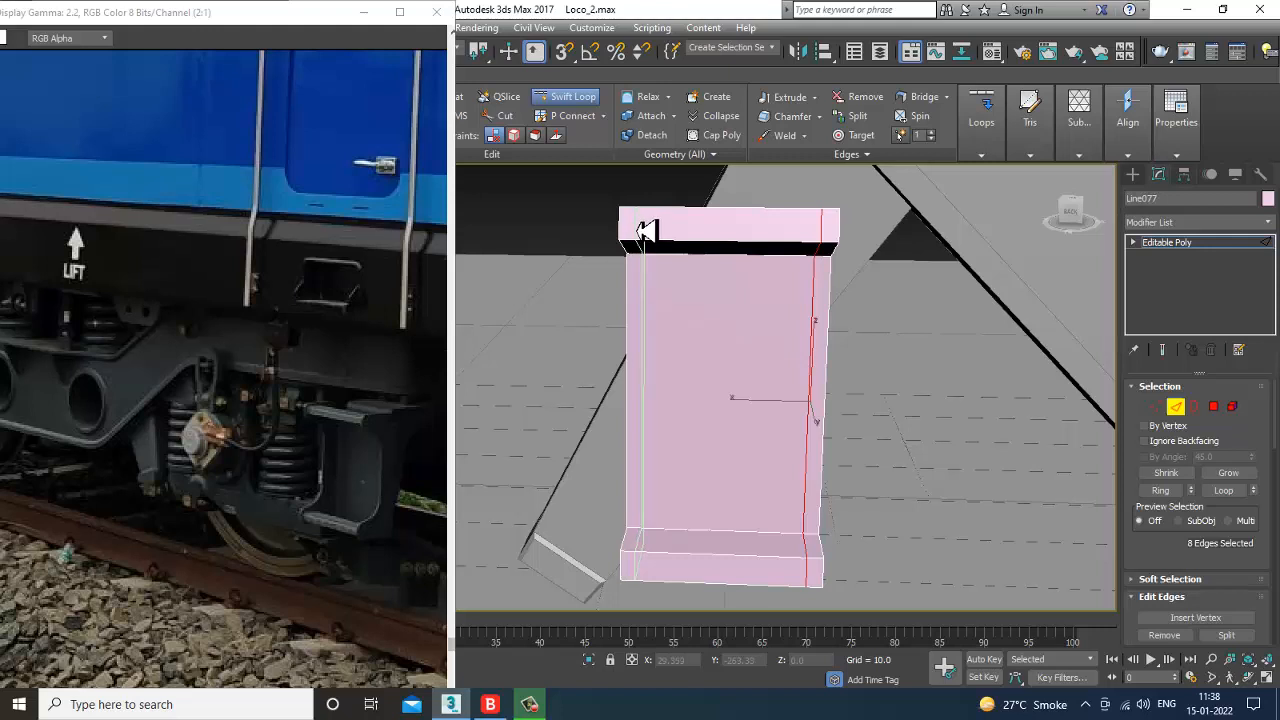
left_click(640, 231)
middle_click_drag(640, 231, 730, 294, "alt")
right_click(732, 294)
left_click(1213, 406)
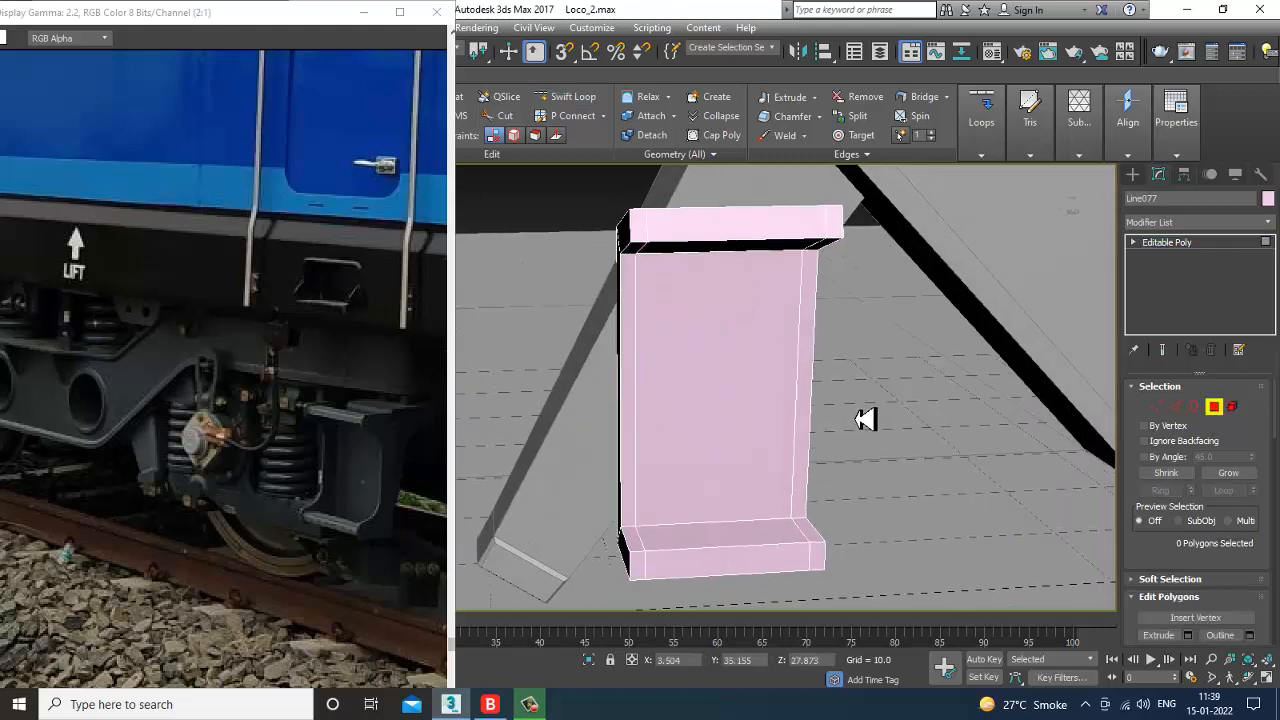
Step: Extrude the six narrow inner strips along both sides of the channel inward along their local normals to form raised side rims
middle_click_drag(860, 420, 668, 338, "alt")
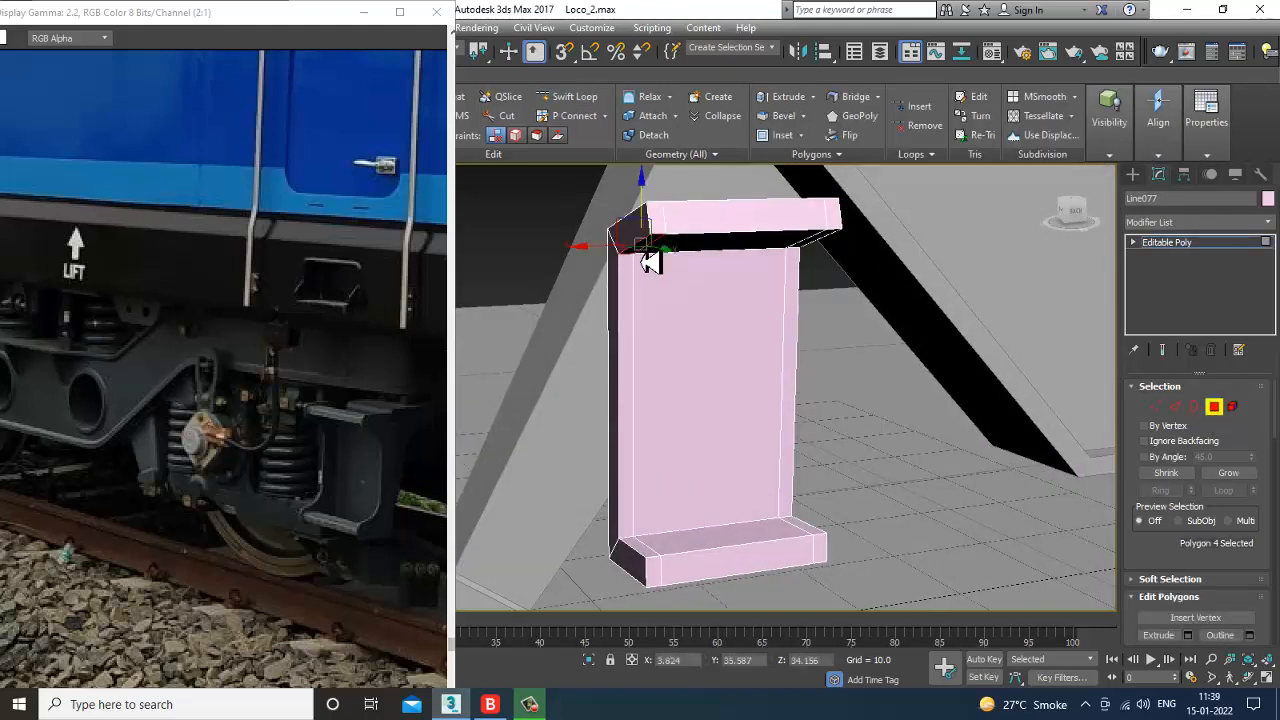
left_click(632, 310, "ctrl")
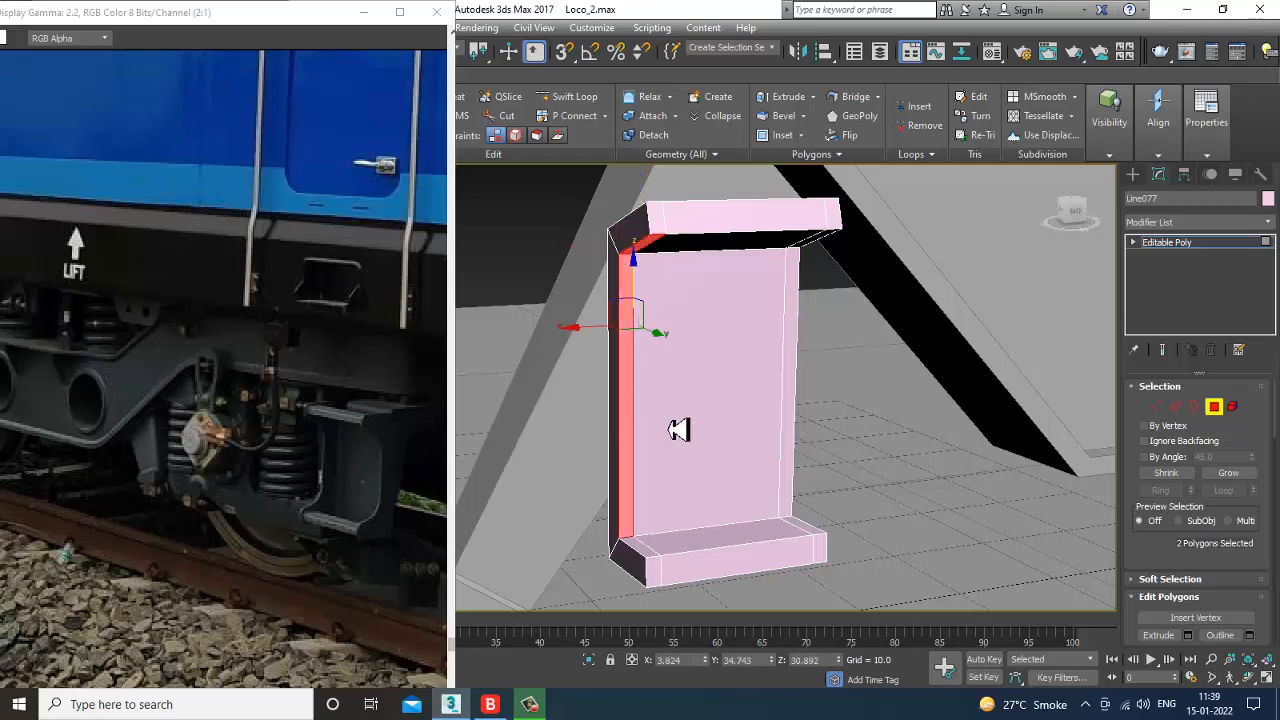
left_click(650, 559, "ctrl")
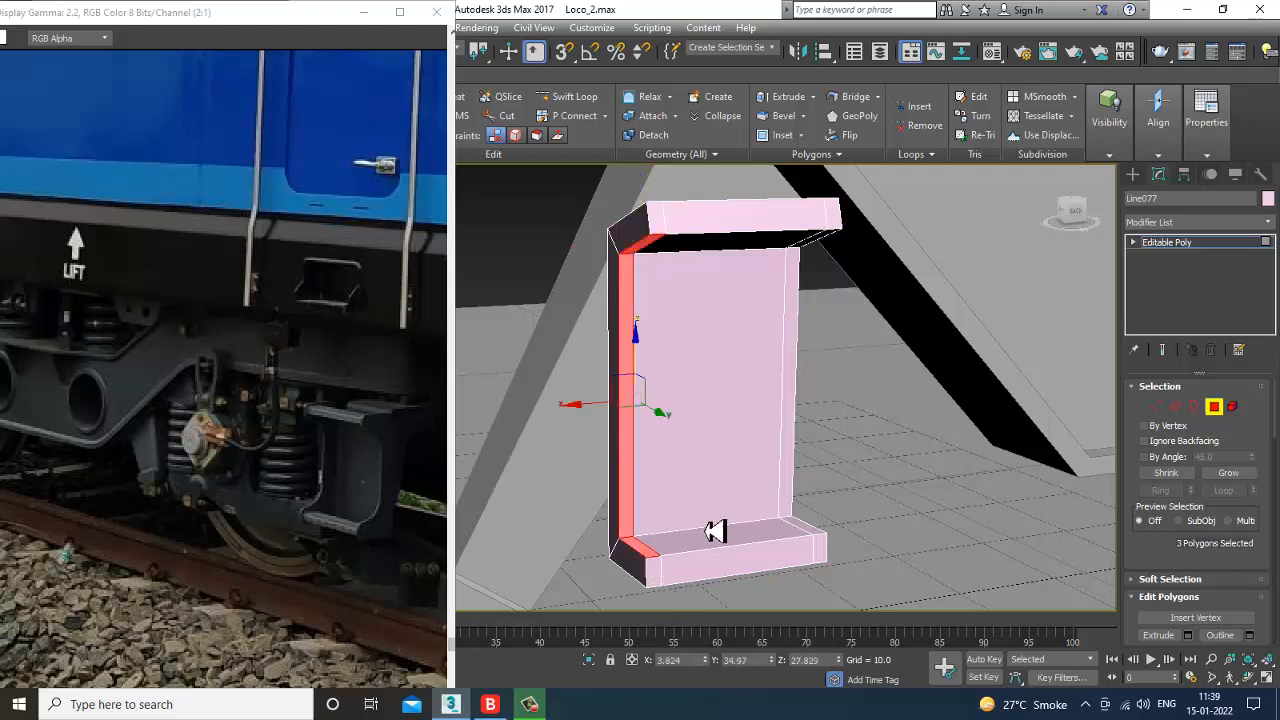
left_click(791, 414, "ctrl")
middle_click_drag(791, 414, 798, 479, "alt")
left_click(801, 258, "ctrl")
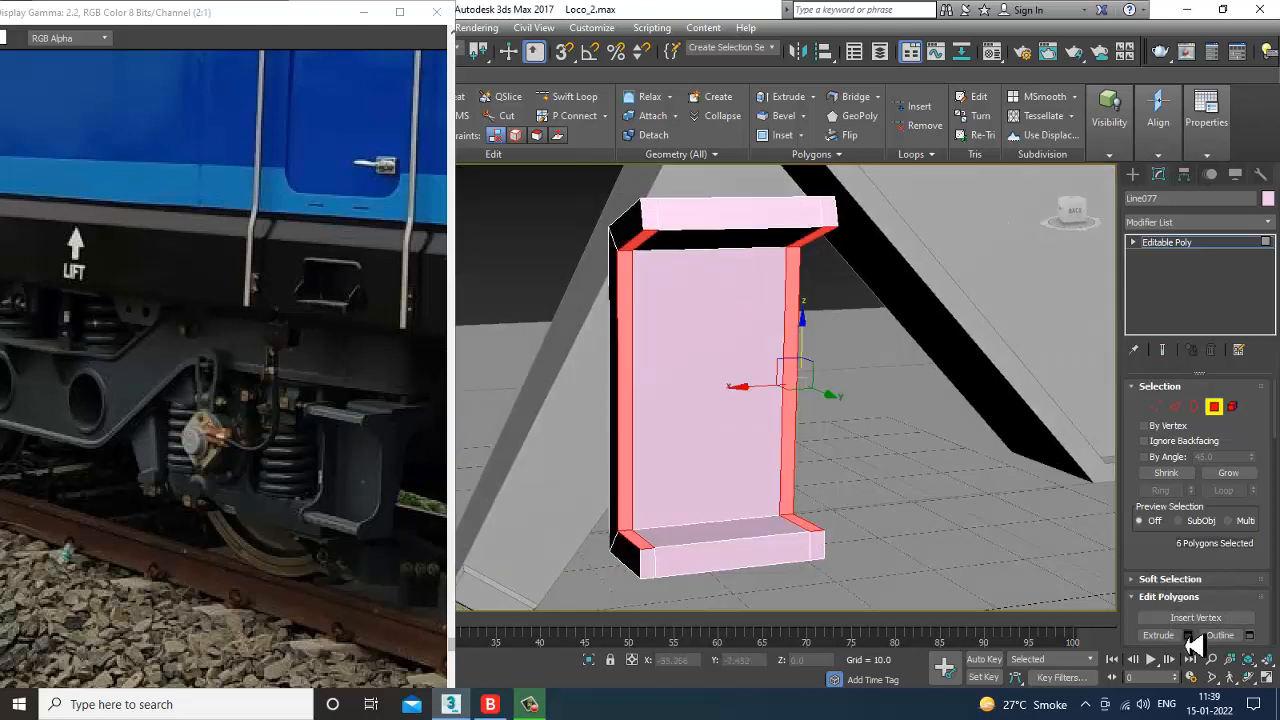
left_click(1187, 636)
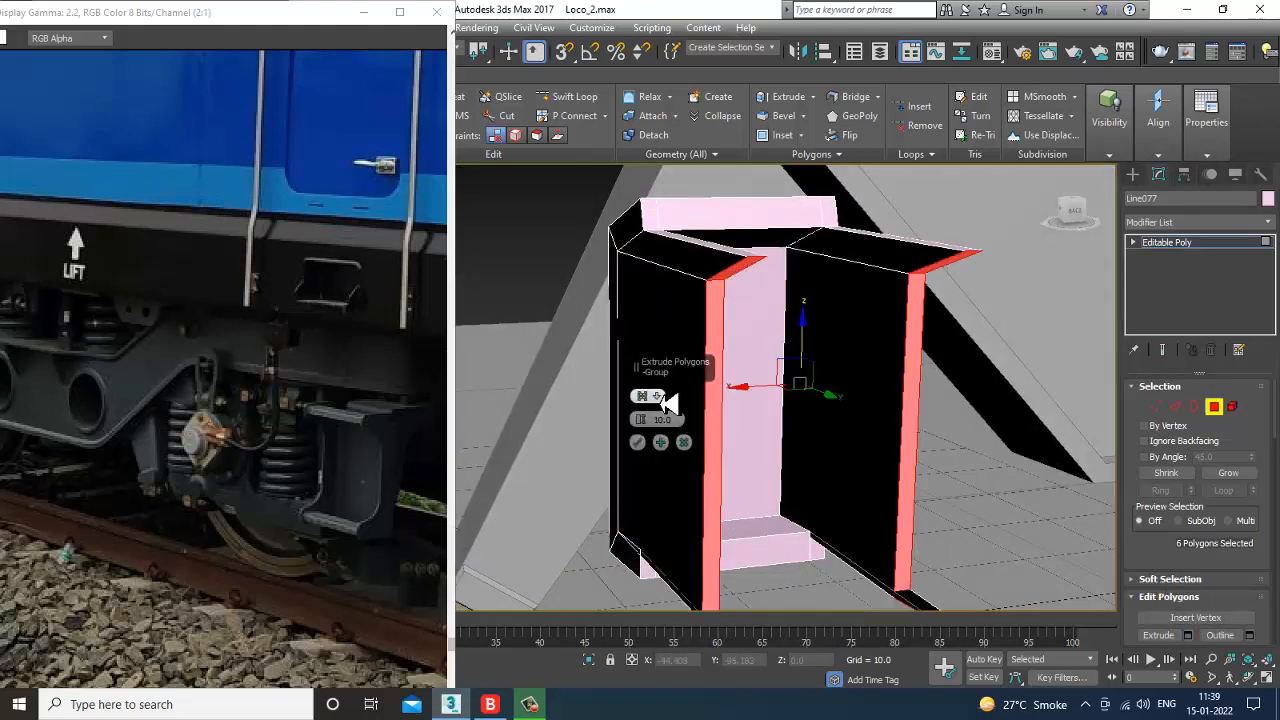
left_click(641, 395)
left_click(700, 433)
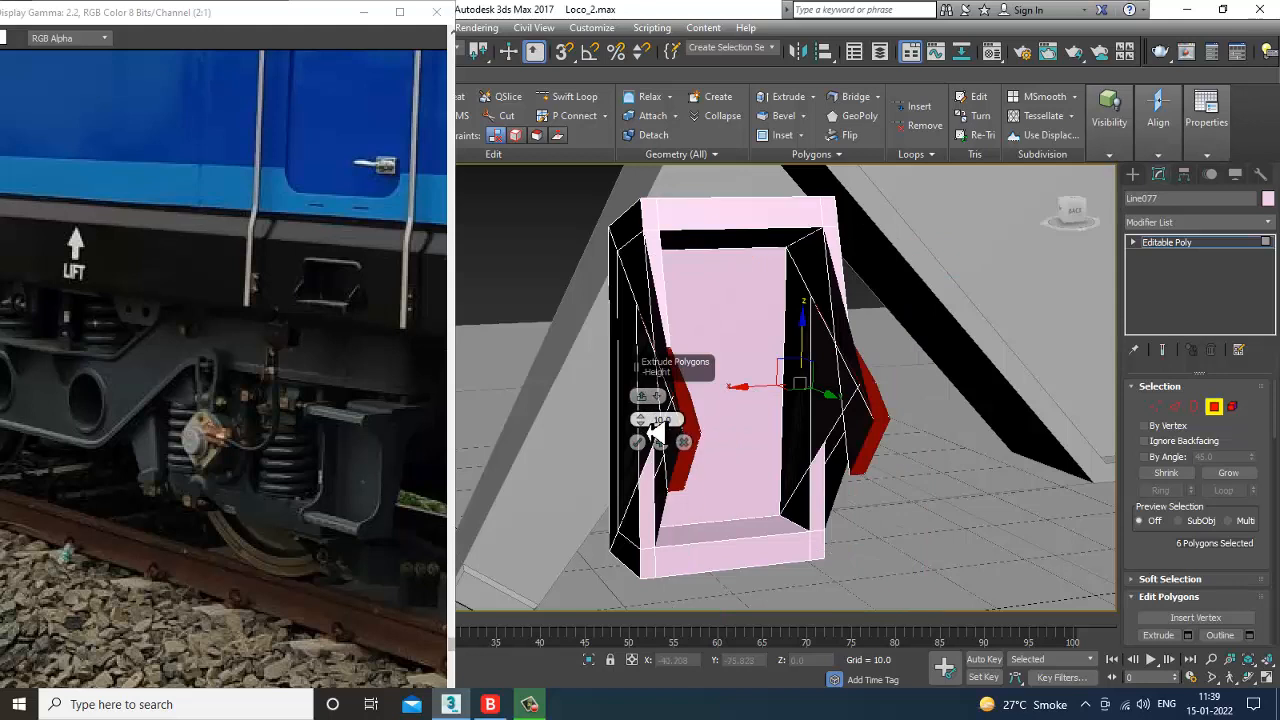
left_click_drag(652, 428, 648, 455)
left_click(638, 442)
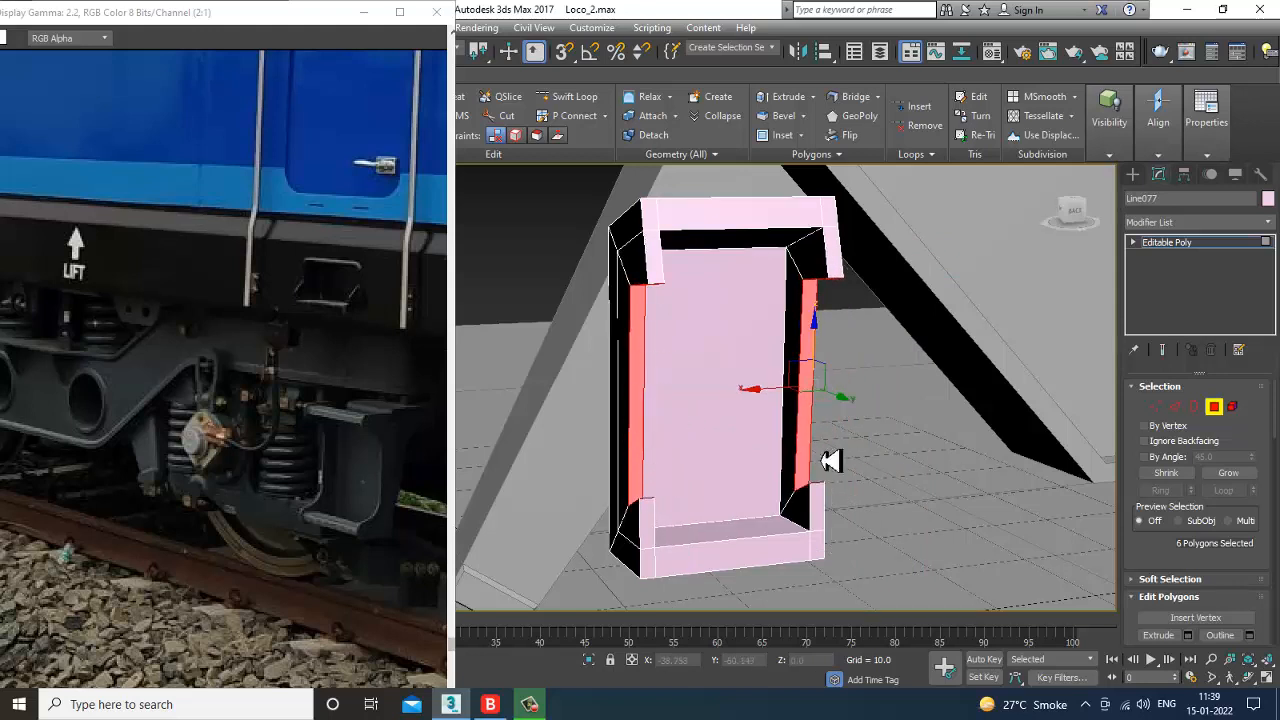
Step: Add a Swift Loop running lengthwise along the inner face of each side rim of the channel
middle_click_drag(829, 457, 826, 403, "alt")
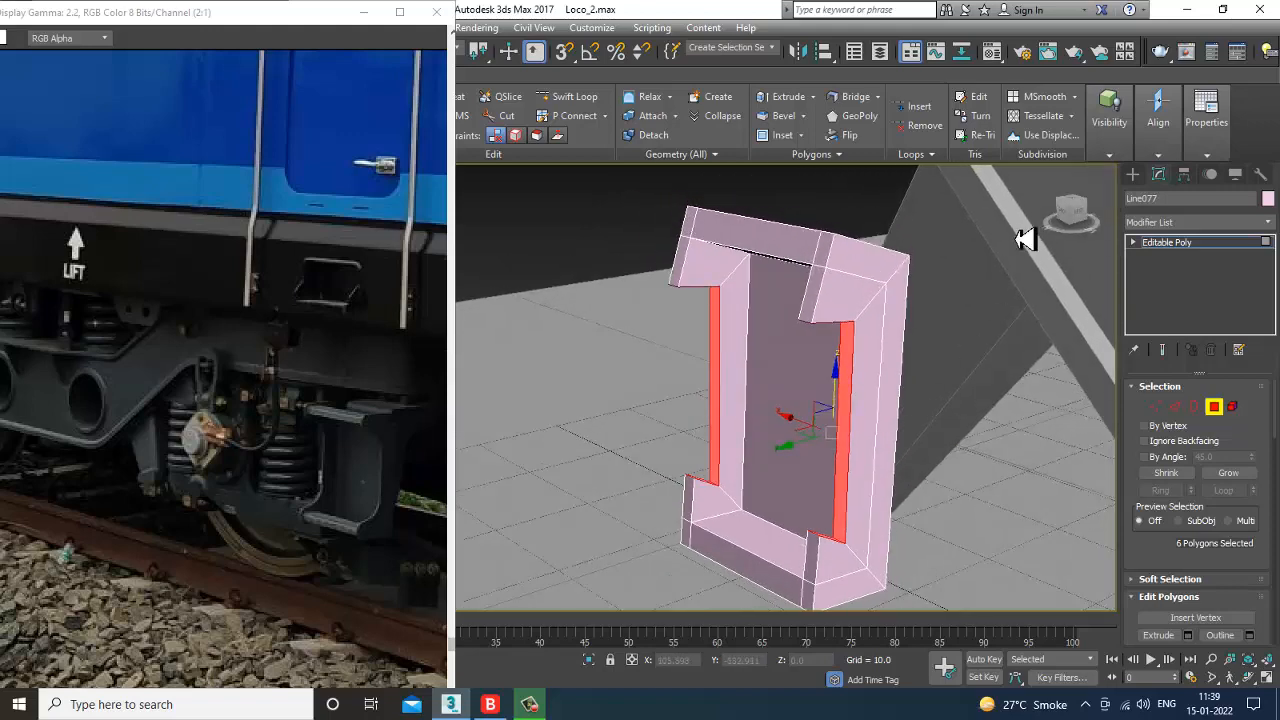
left_click(1133, 174)
middle_click_drag(903, 337, 798, 340, "alt")
scroll(807, 383, "up", 3)
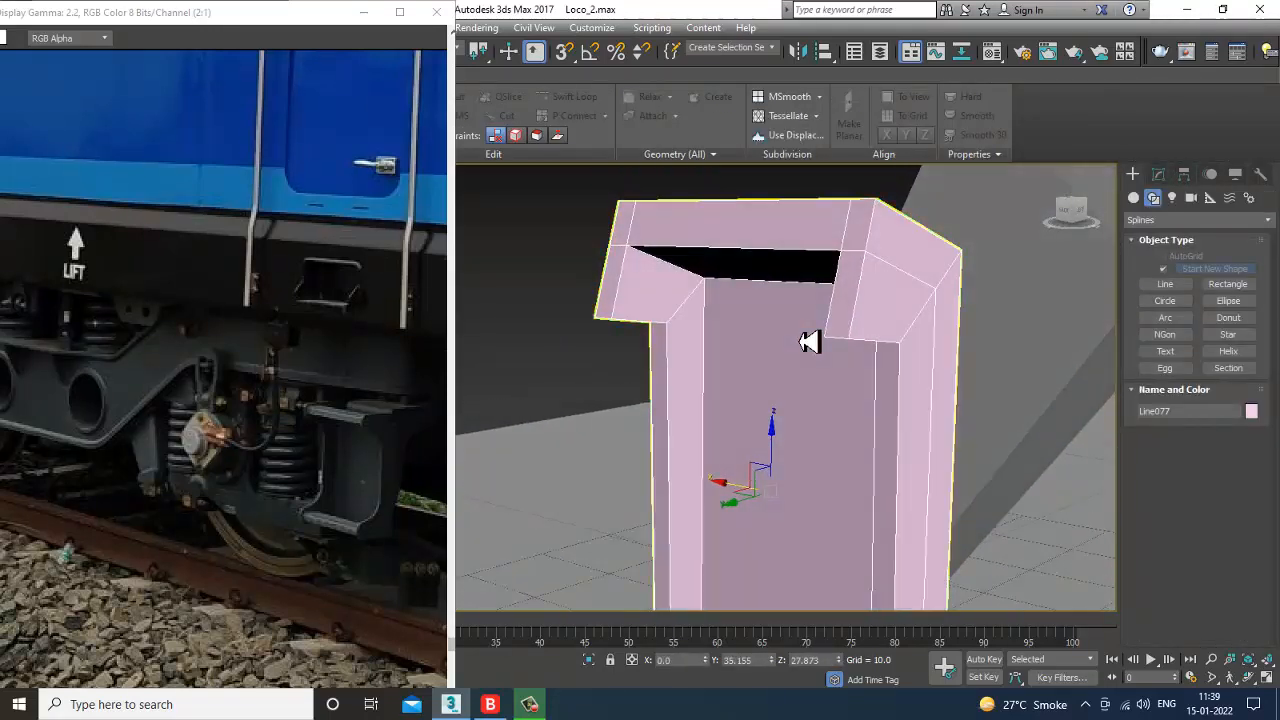
left_click(1161, 175)
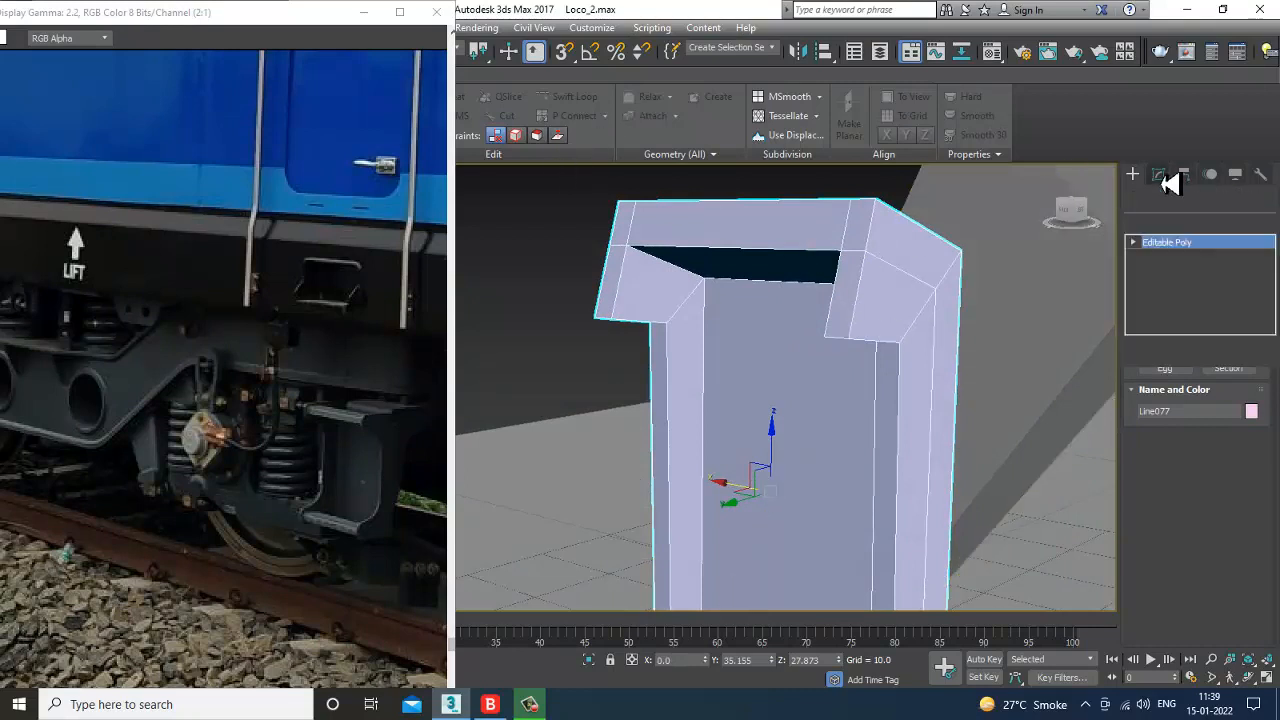
left_click(575, 97)
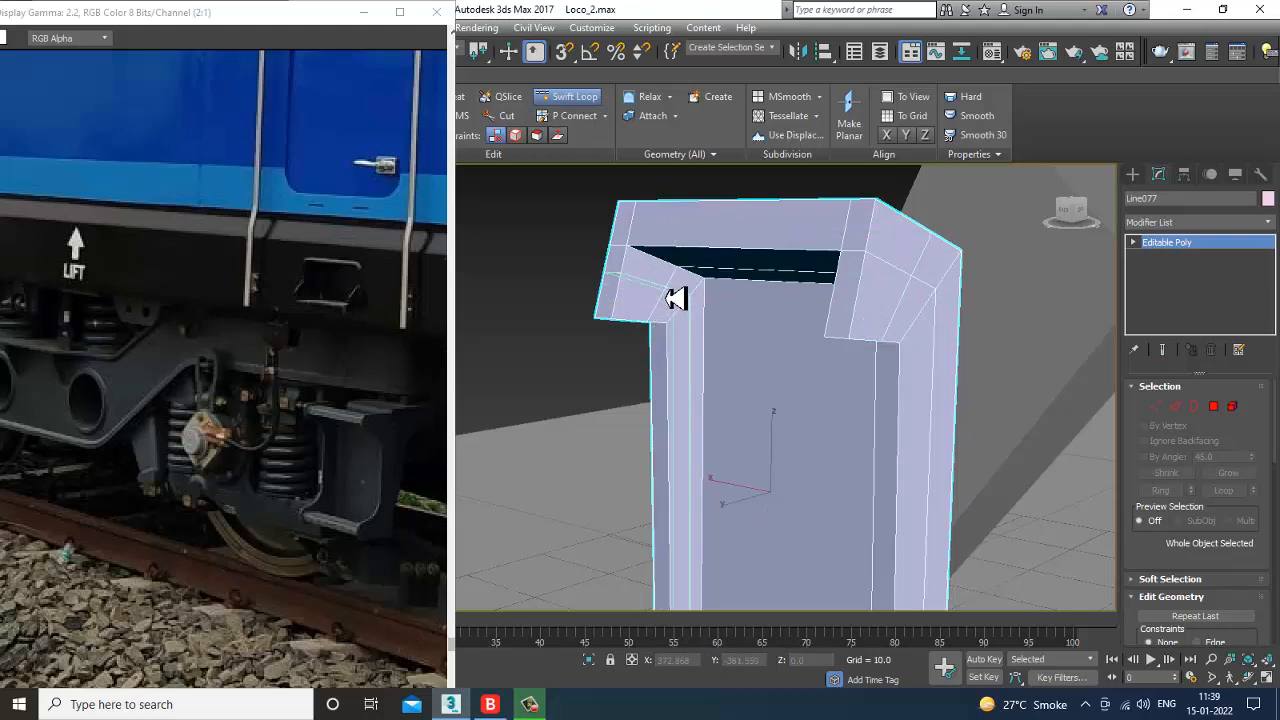
left_click(676, 299)
right_click(740, 310)
middle_click_drag(845, 318, 928, 292, "alt")
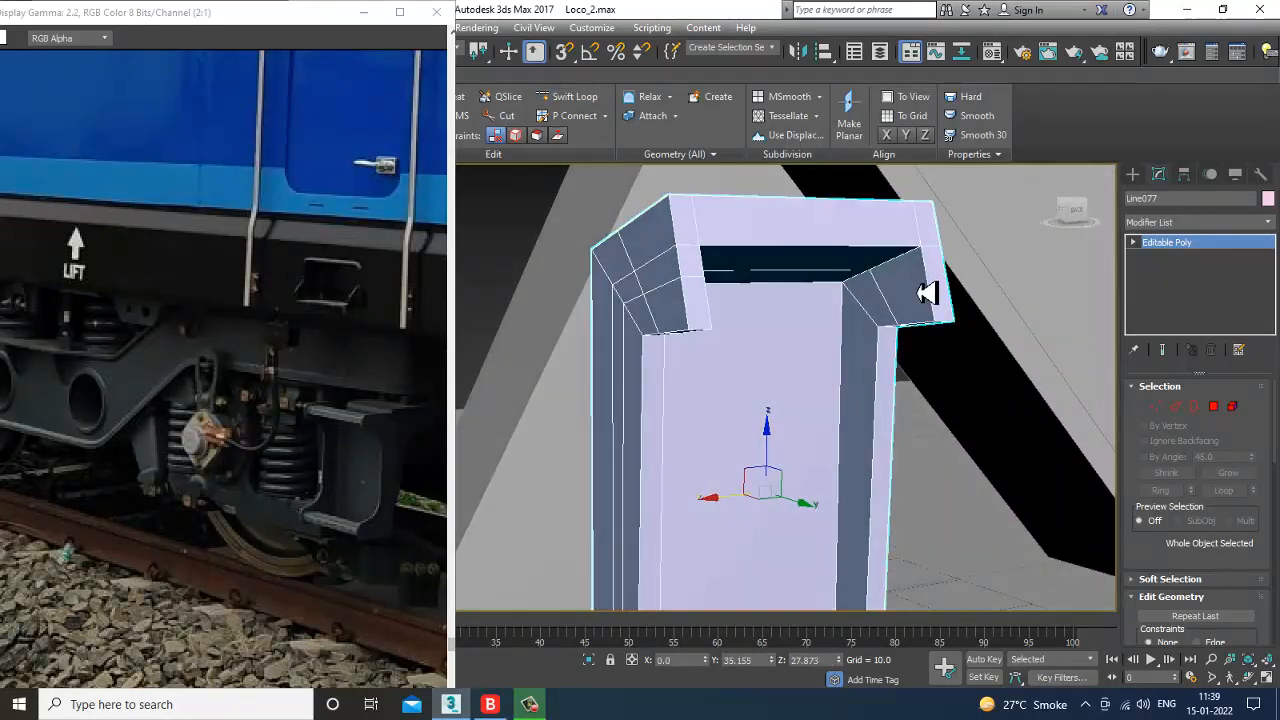
left_click(568, 96)
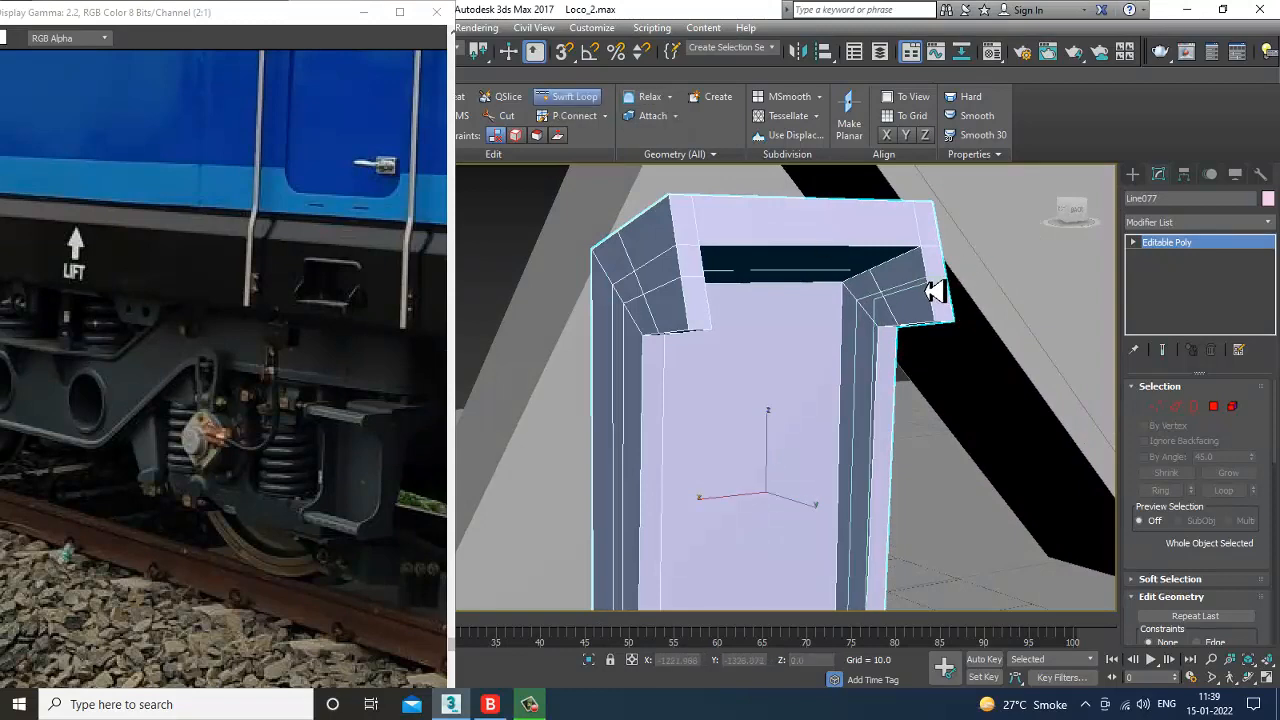
middle_click_drag(933, 290, 814, 326, "alt")
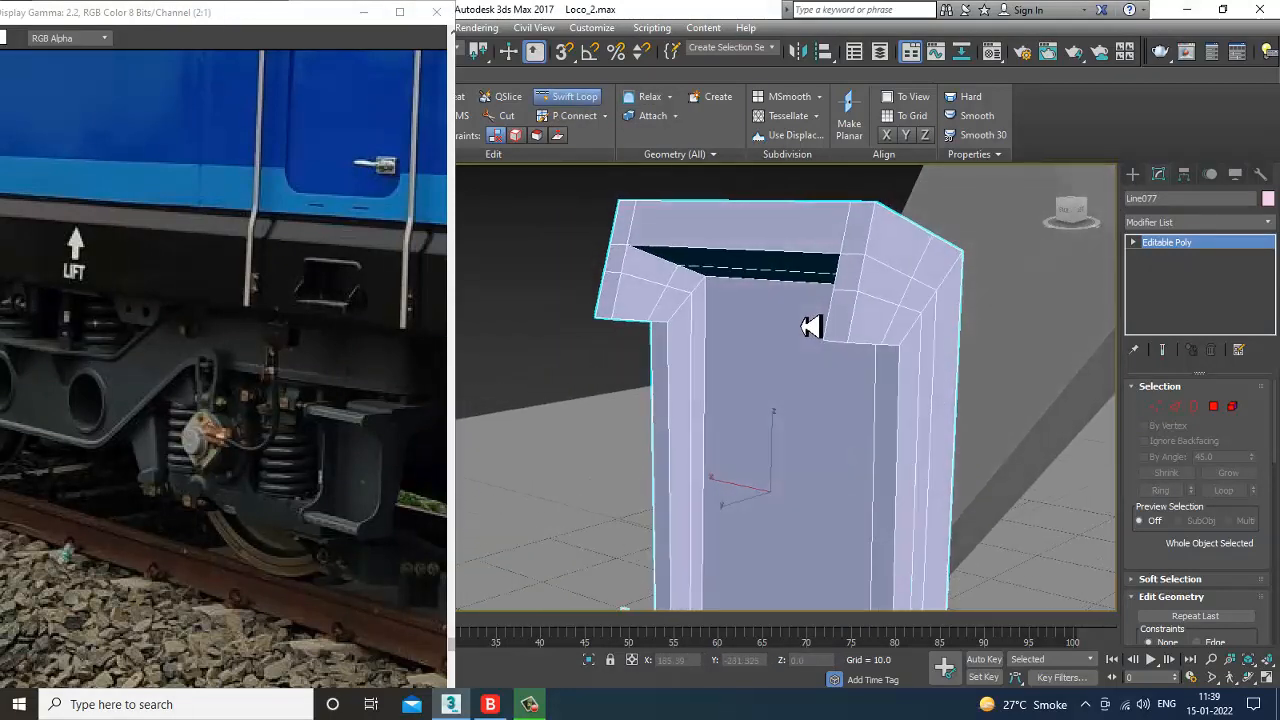
right_click(814, 326)
Step: Bridge the two facing polygons at the lower outer ends of the upper side rims
left_click(1213, 406)
left_click(643, 309)
middle_click_drag(643, 309, 816, 316, "alt")
left_click(810, 305, "ctrl")
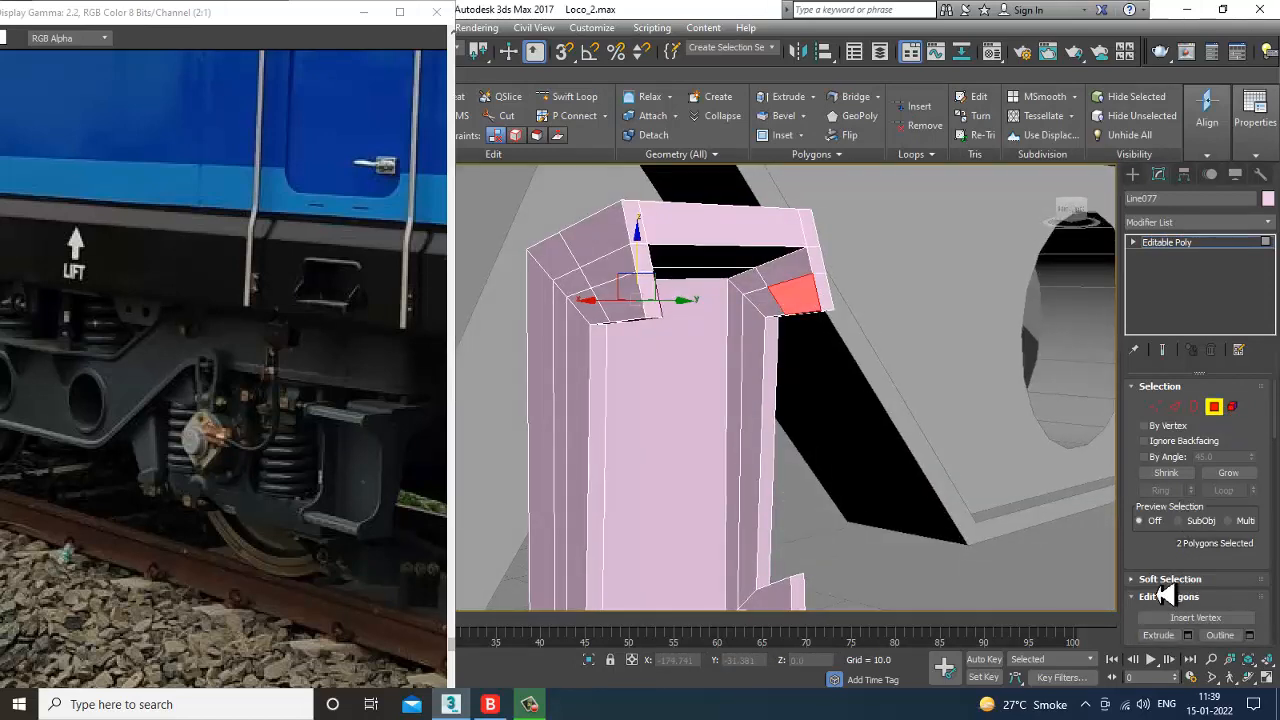
scroll(1175, 575, "down", 1)
scroll(1172, 550, "down", 2)
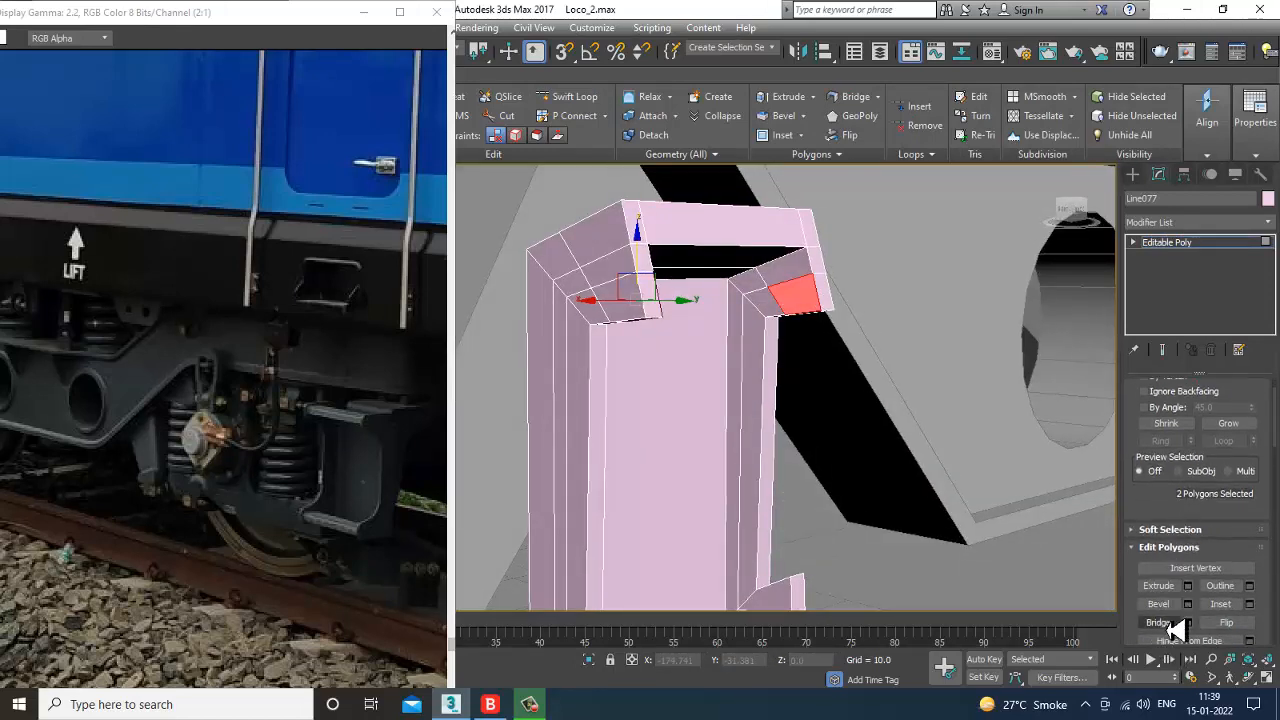
left_click(1164, 626)
middle_click_drag(917, 435, 765, 437, "alt")
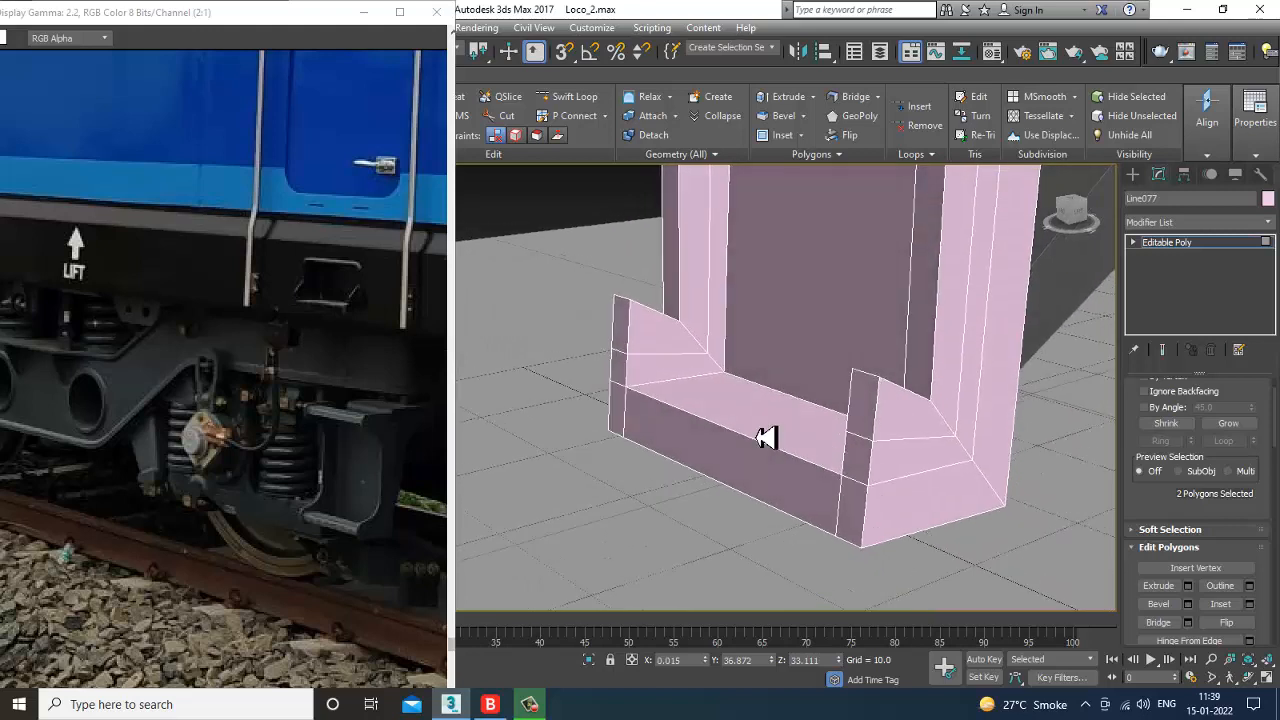
Step: Add a Swift Loop across the lower flange's front face and shift its vertices outward so the face bulges
left_click(864, 510)
left_click(620, 422, "ctrl")
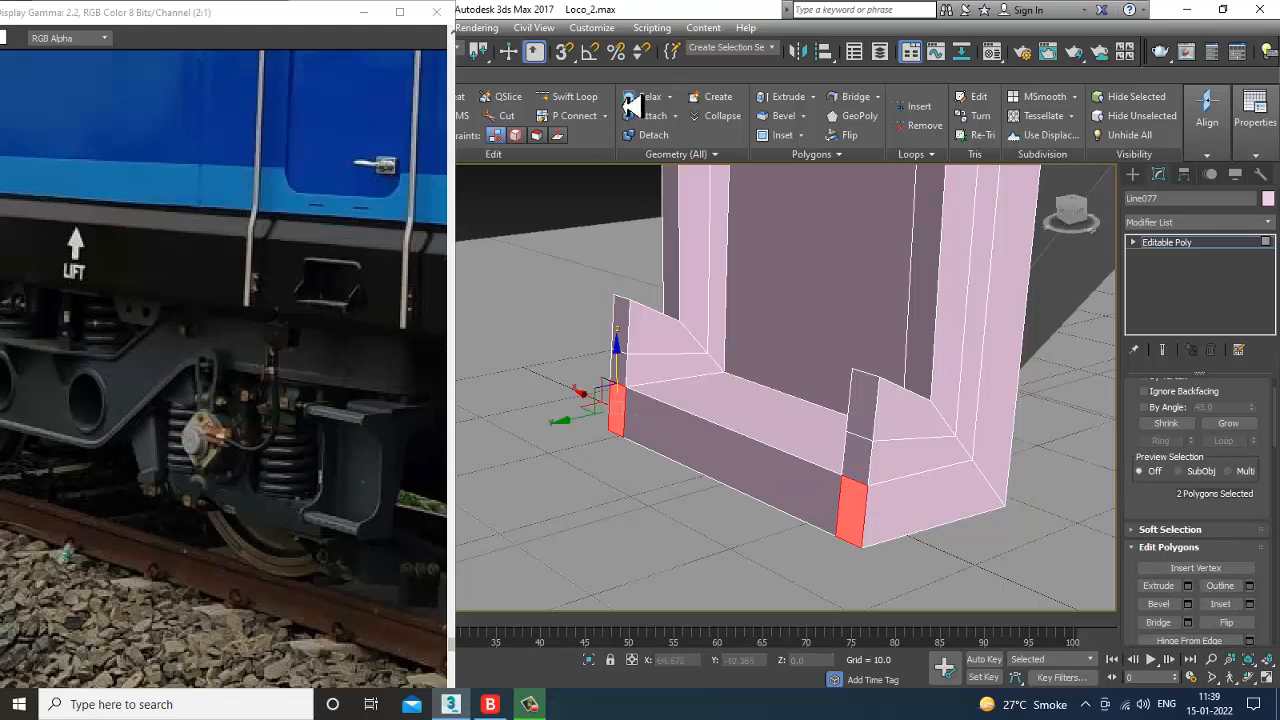
left_click(570, 96)
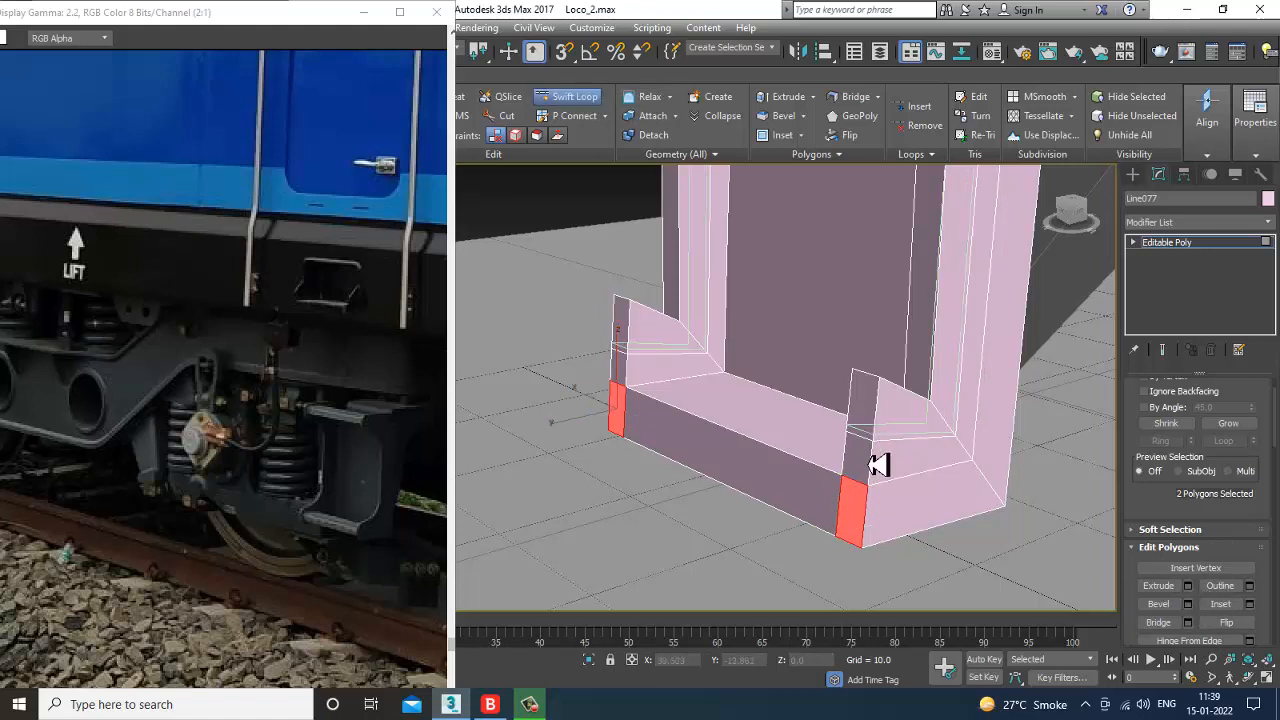
right_click(874, 528)
middle_click_drag(874, 528, 655, 412, "alt")
key("1")
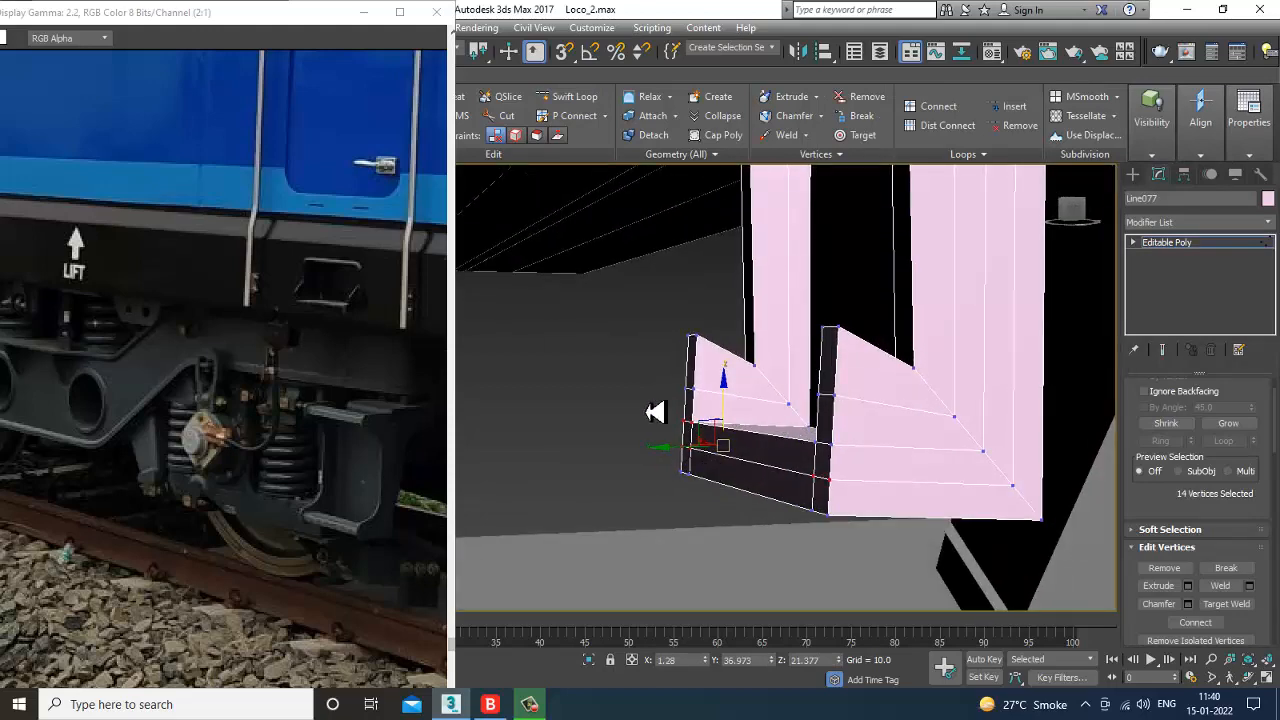
middle_click_drag(706, 455, 704, 469, "alt")
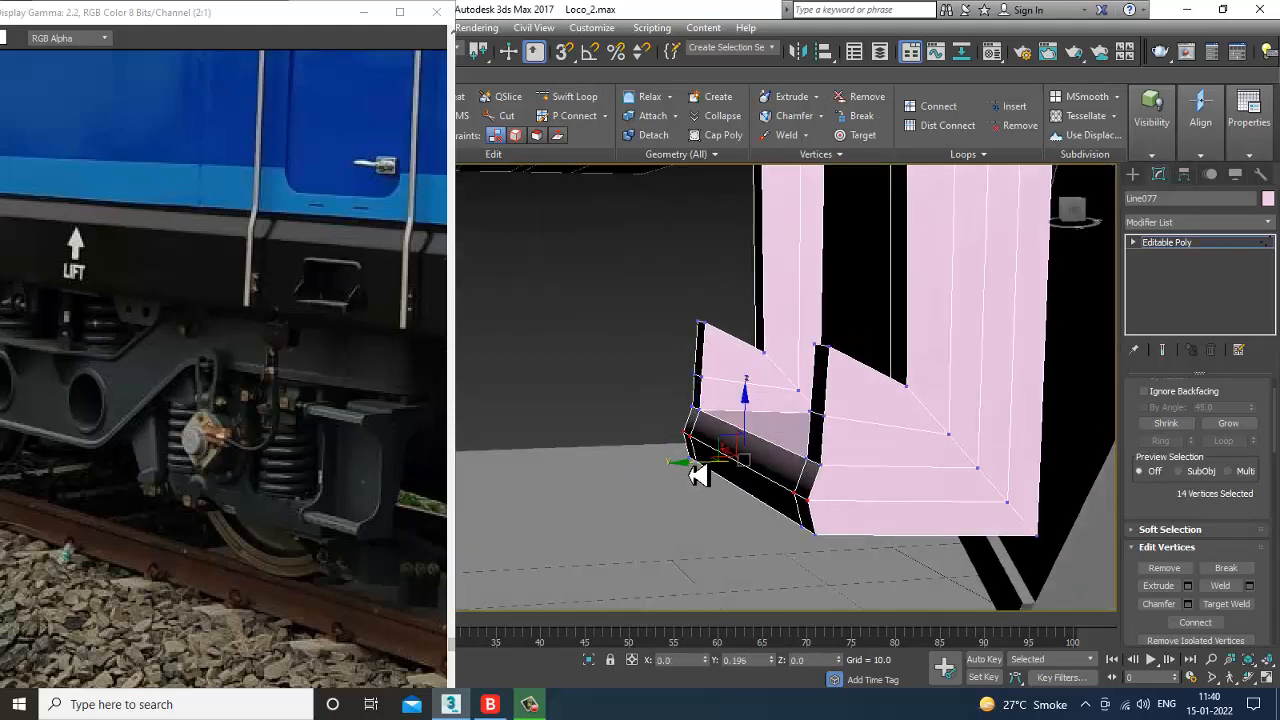
middle_click_drag(697, 463, 874, 494, "alt")
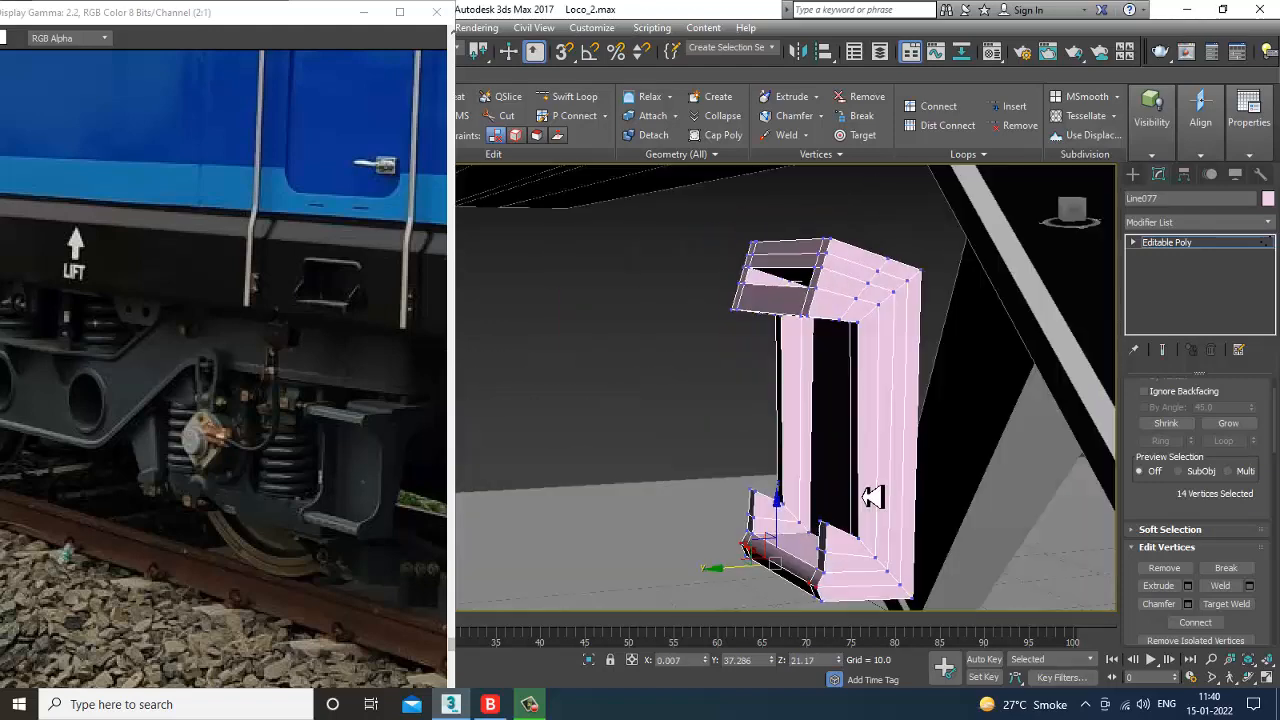
Step: Leave vertex editing and scale the whole channel bracket up uniformly
scroll(806, 437, "down", 5)
middle_click_drag(806, 437, 846, 447, "alt")
left_click(1176, 246)
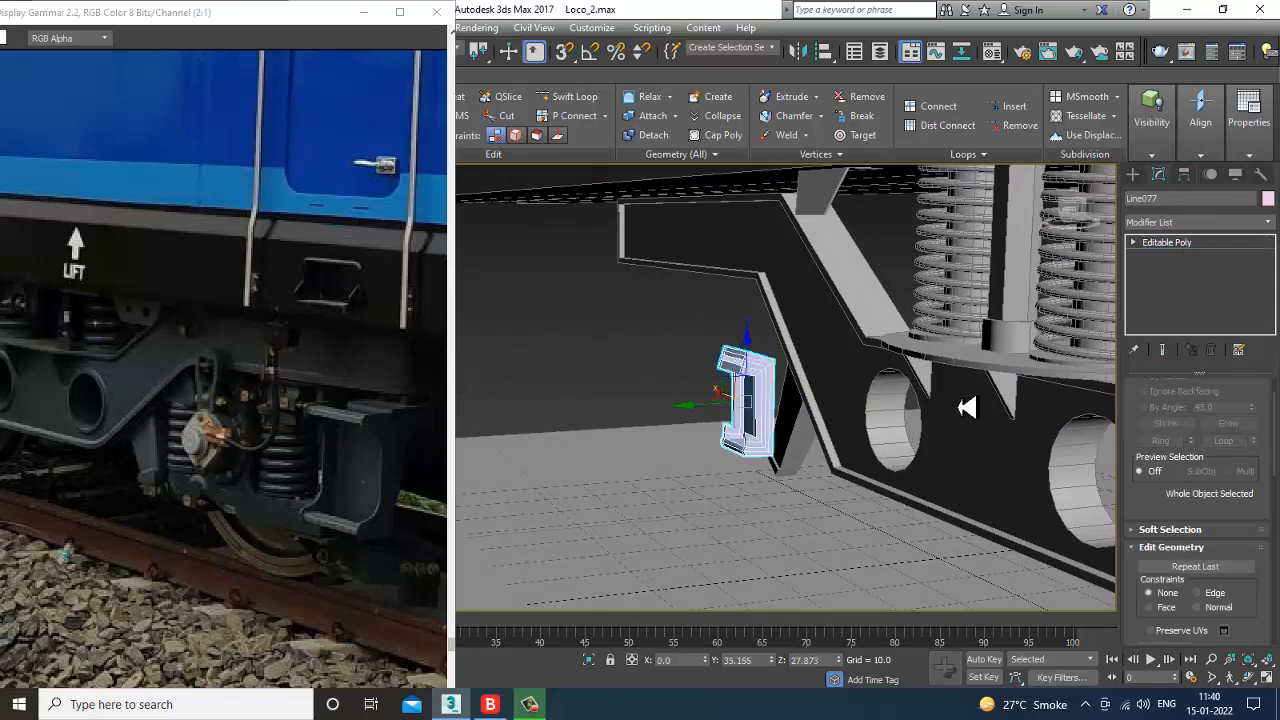
scroll(709, 346, "down", 4)
middle_click_drag(709, 346, 641, 362, "alt")
left_click(643, 338)
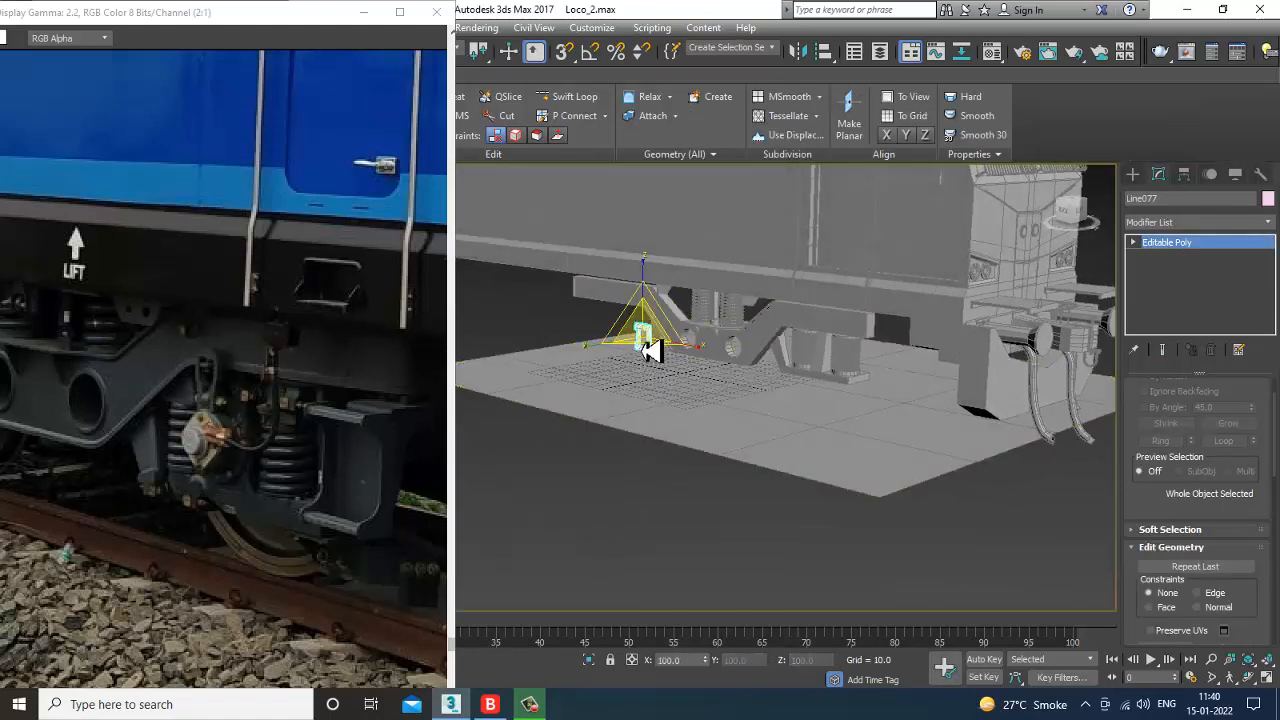
left_click(663, 349)
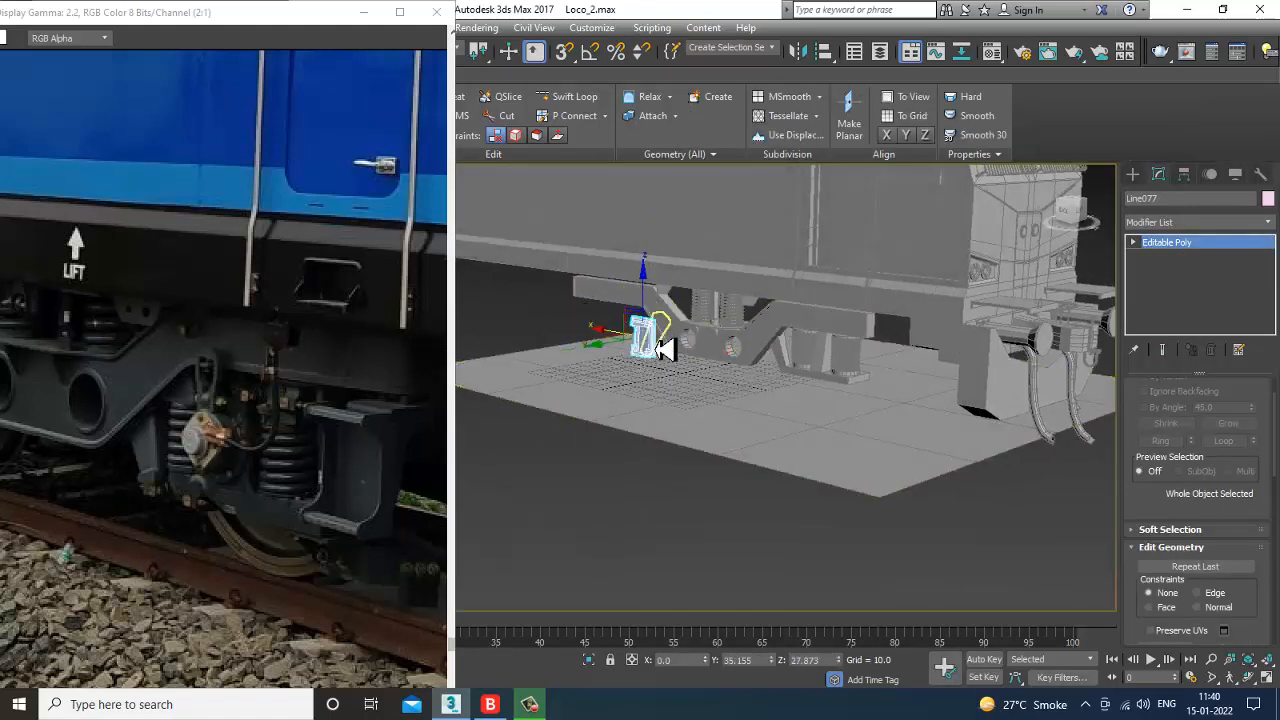
Step: Move the bracket under the outer end of the bogie frame beside the coil springs and scale it uniformly to about 106%
left_click_drag(615, 345, 830, 368)
middle_click_drag(830, 368, 740, 383, "alt")
left_click_drag(666, 363, 694, 360)
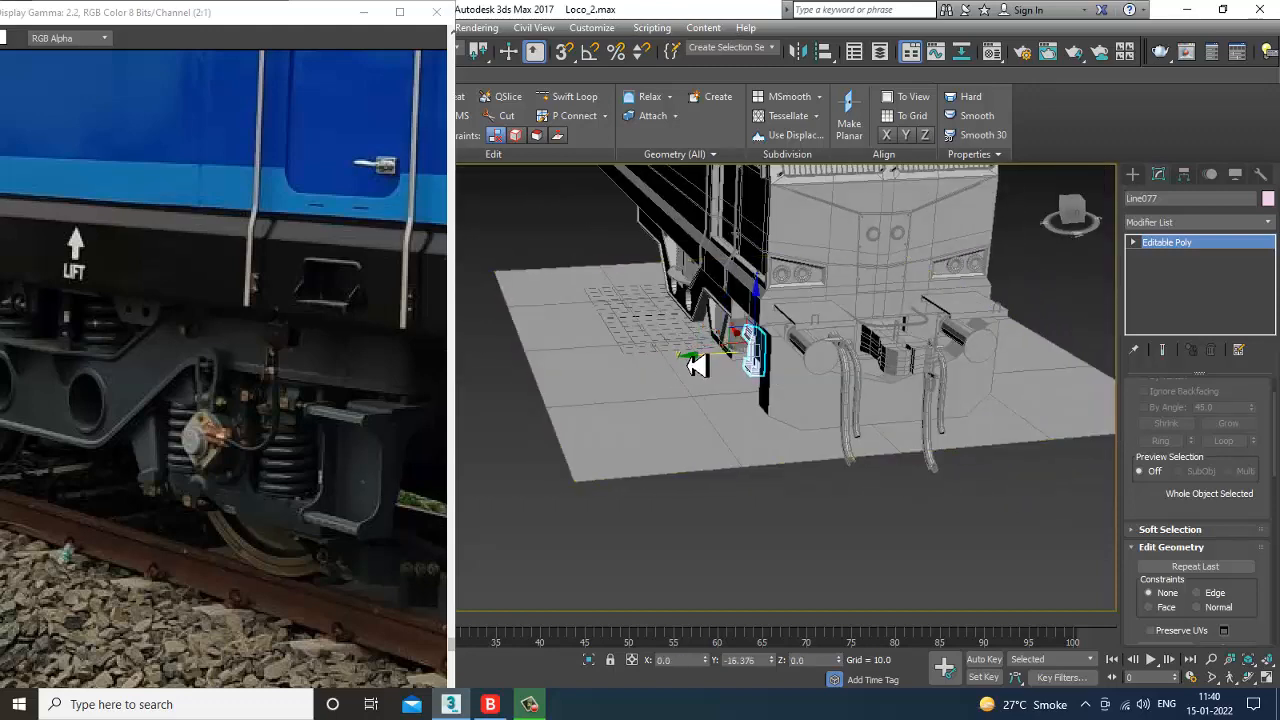
middle_click_drag(694, 360, 792, 349, "alt")
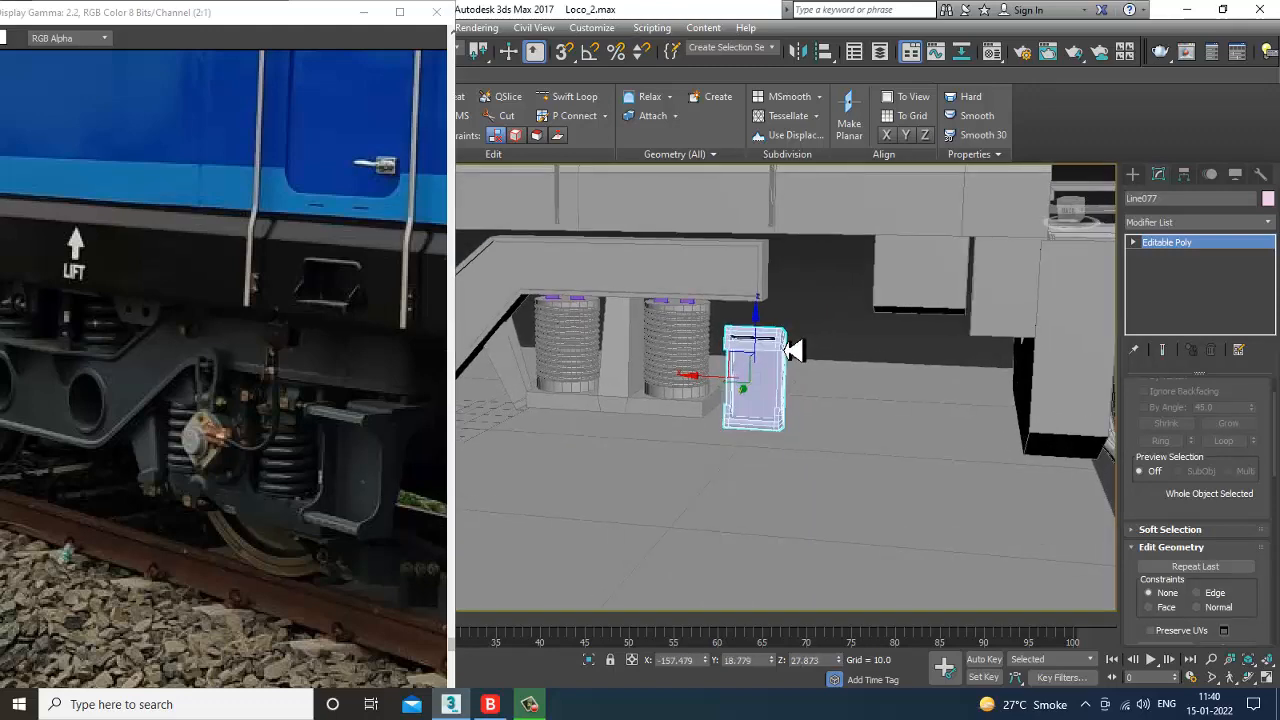
left_click_drag(763, 339, 765, 319)
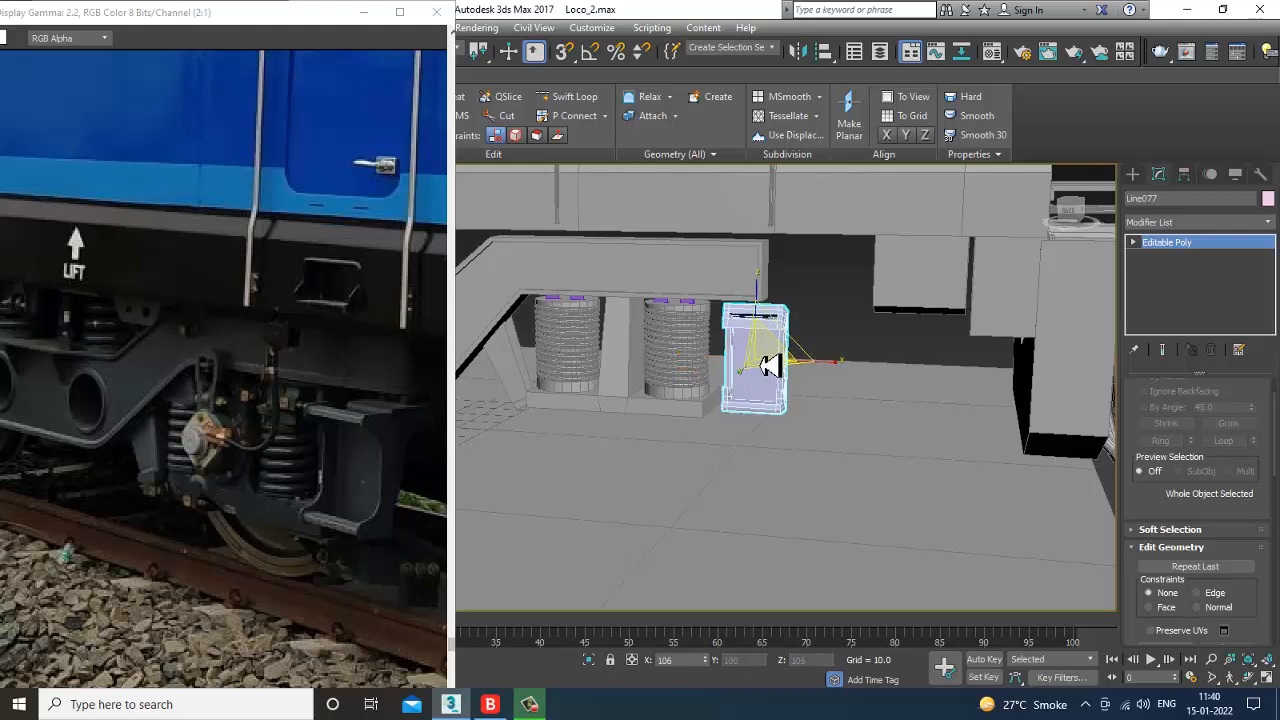
left_click_drag(765, 364, 764, 362)
key("w")
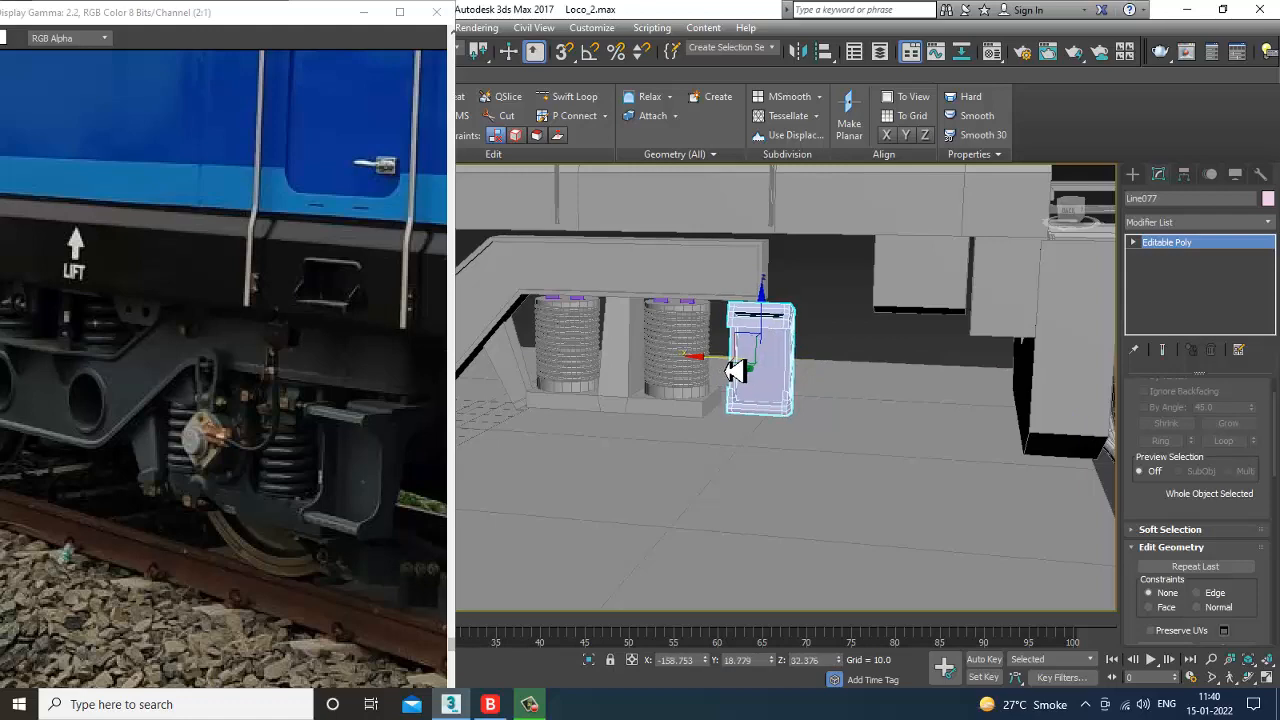
Step: Isolate the channel bracket and convert it to an Editable Poly
middle_click_drag(878, 382, 729, 343, "alt")
scroll(744, 372, "up", 2)
key("alt+q")
right_click(675, 227)
mouse_move(785, 392)
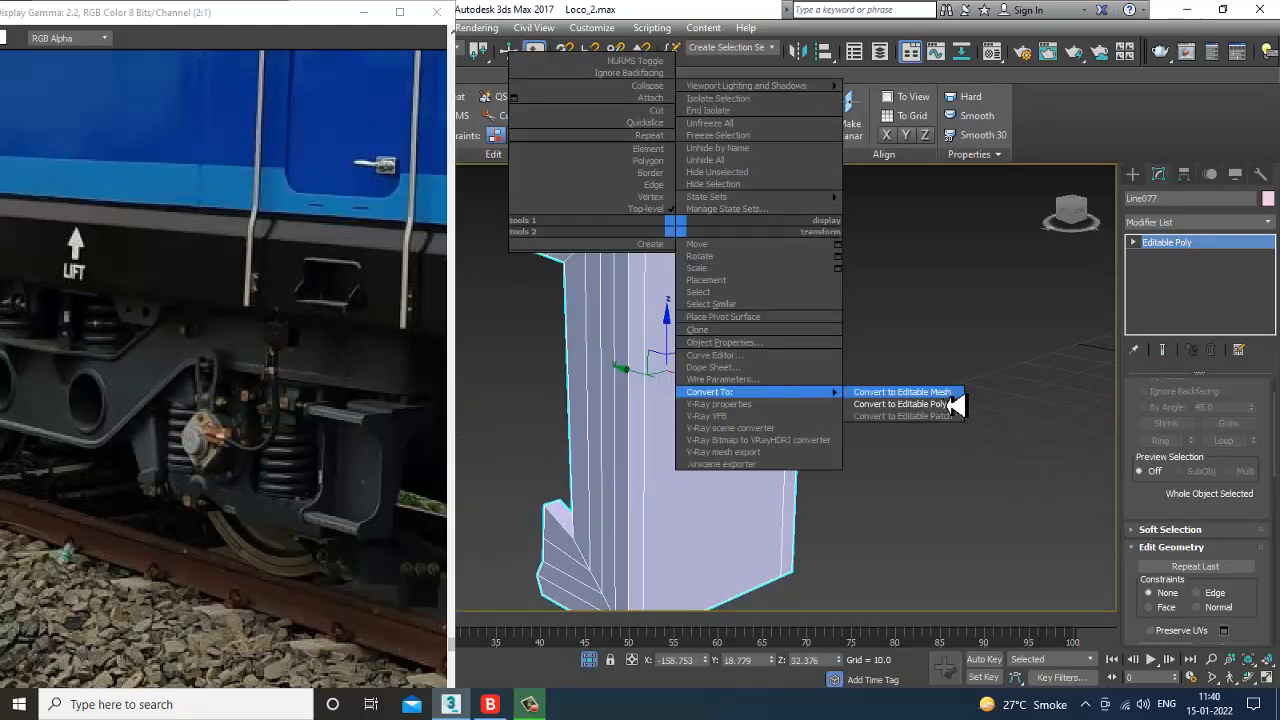
left_click(955, 404)
Step: Extrude the large central polygon on the bracket's back face outward into a block
key("4")
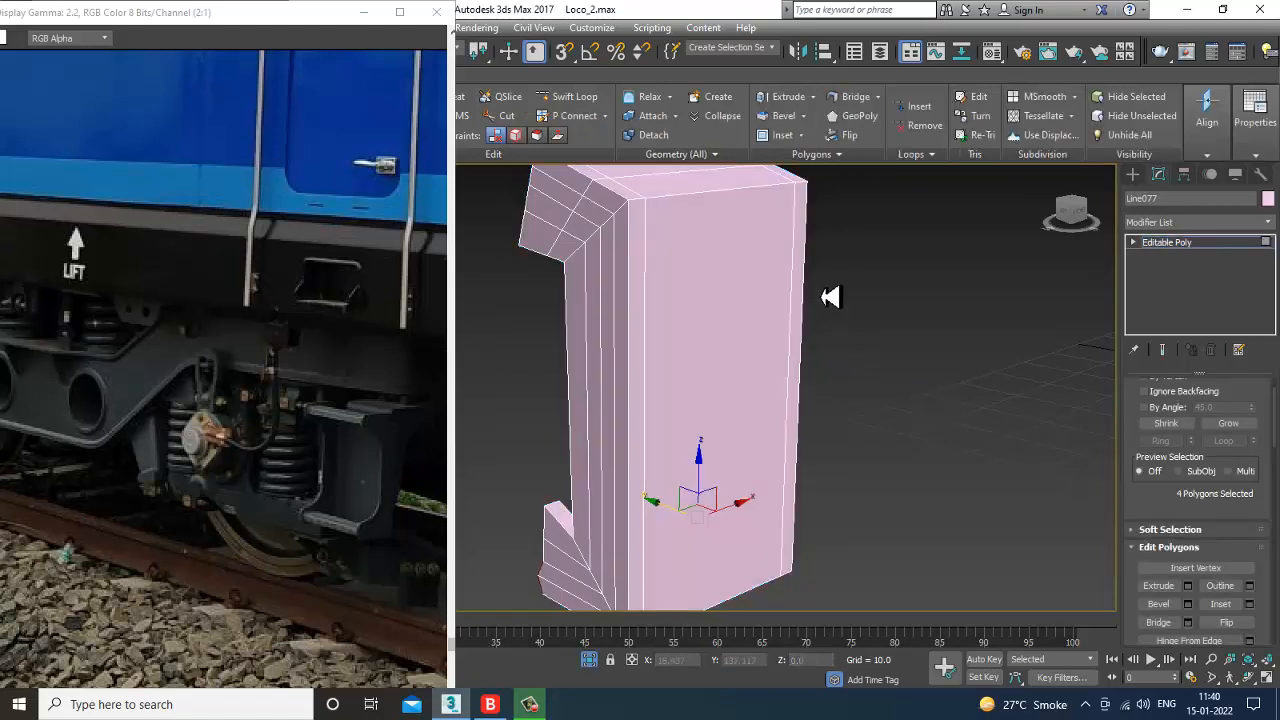
left_click(757, 286)
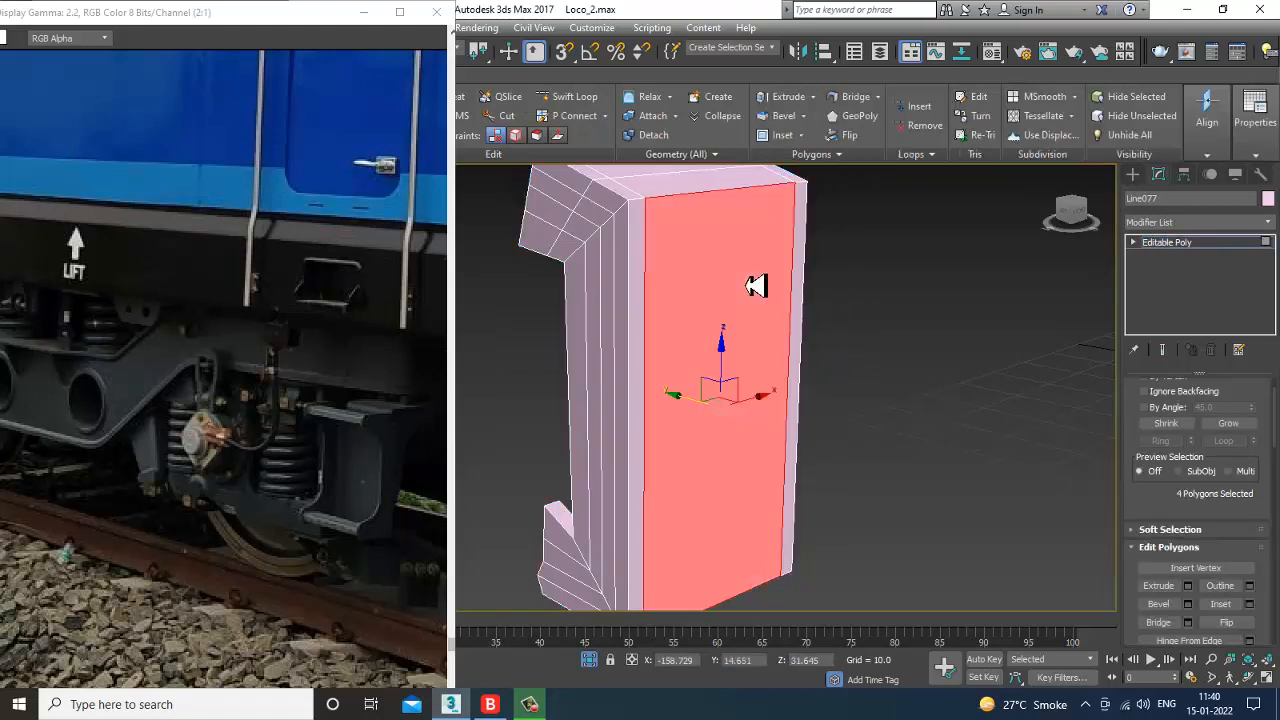
left_click(1188, 588)
left_click(640, 446)
middle_click_drag(706, 458, 797, 404, "alt")
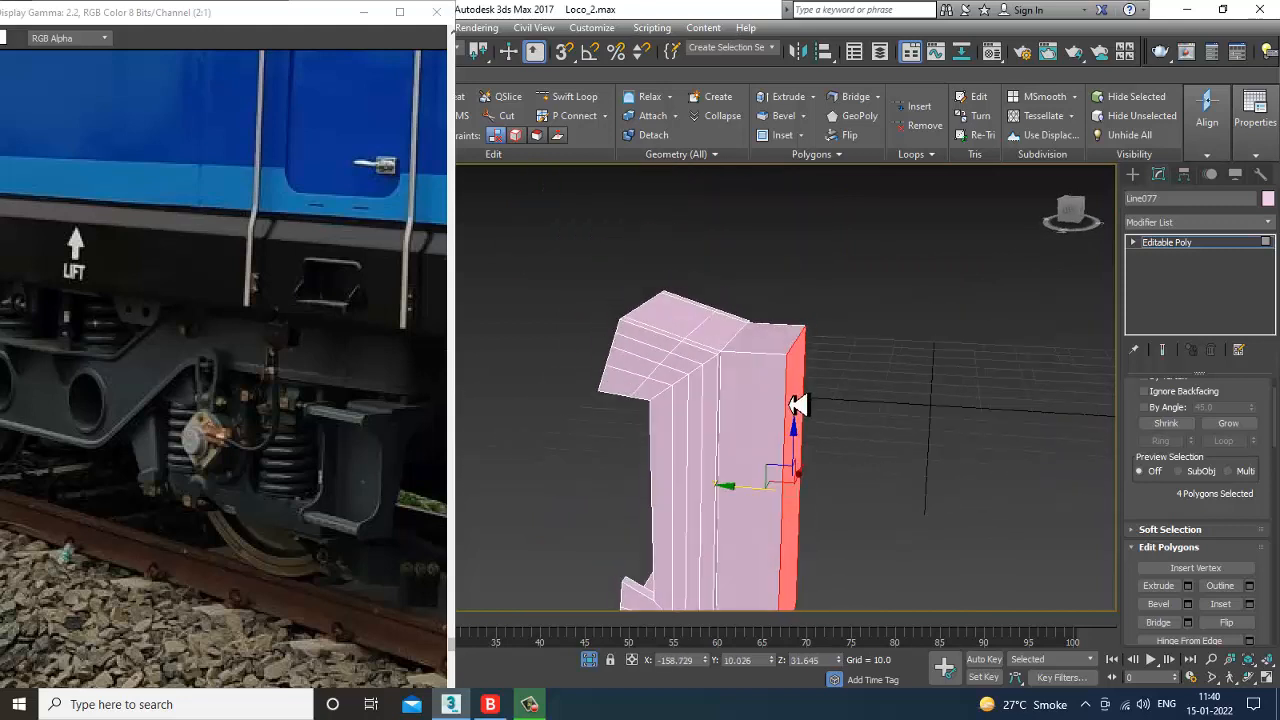
Step: Add a Swift Loop around the extruded back block close to where it joins the channel
left_click(574, 96)
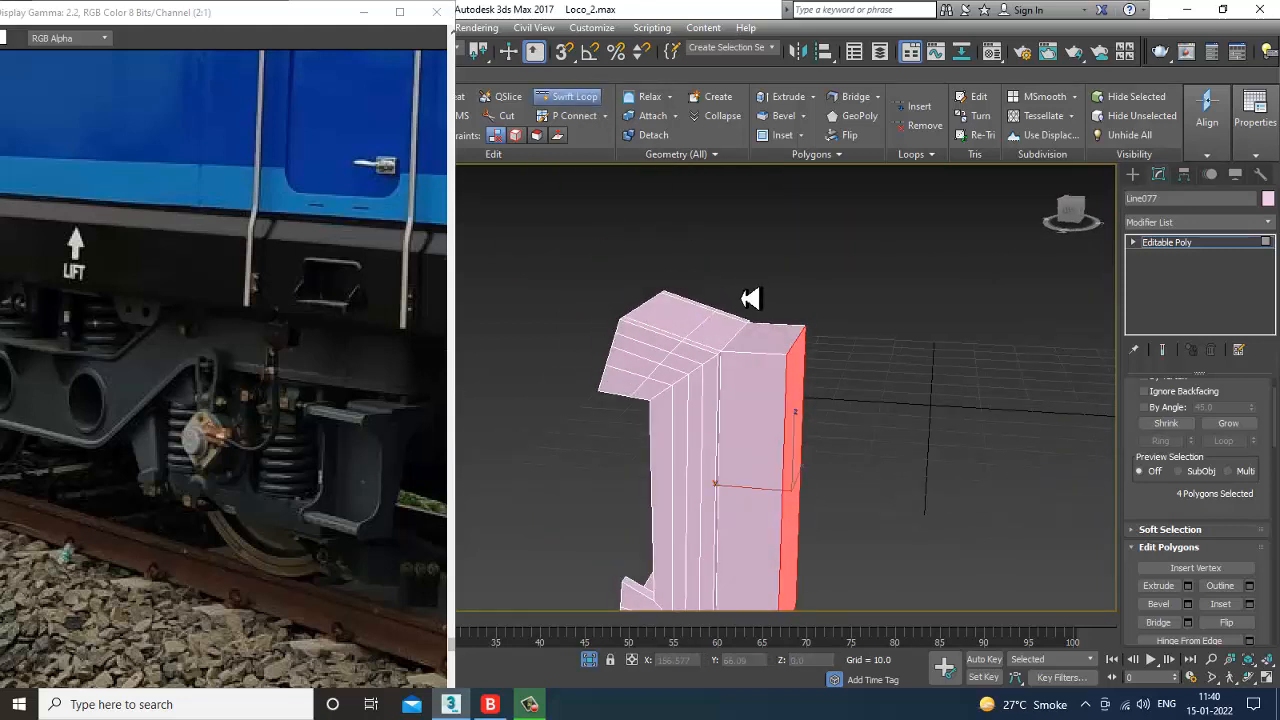
mouse_move(749, 364)
middle_mouse_down("alt")
mouse_move(771, 363)
mouse_move(763, 349)
mouse_move(766, 360)
middle_mouse_up("alt")
scroll(763, 349, "up", 3)
right_click(763, 349)
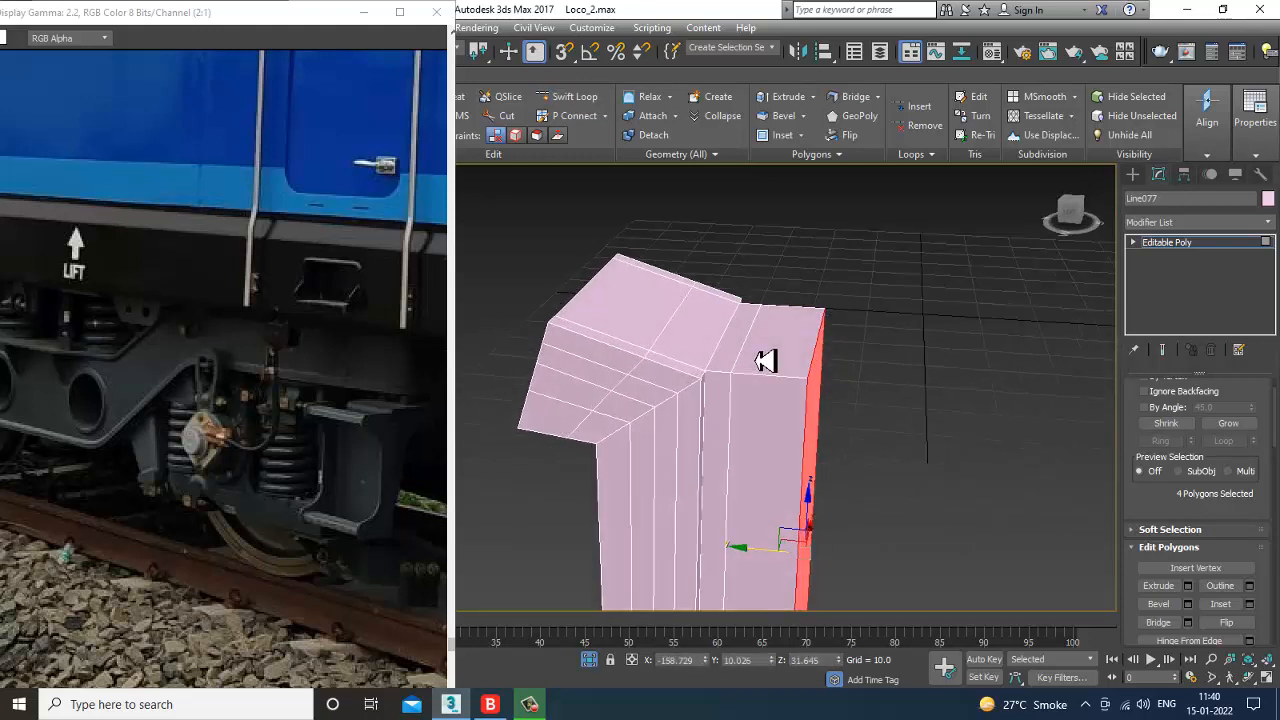
Step: Raise the top edges of the bracket's back block by about 0.9 units so they stand above the channel
key("2")
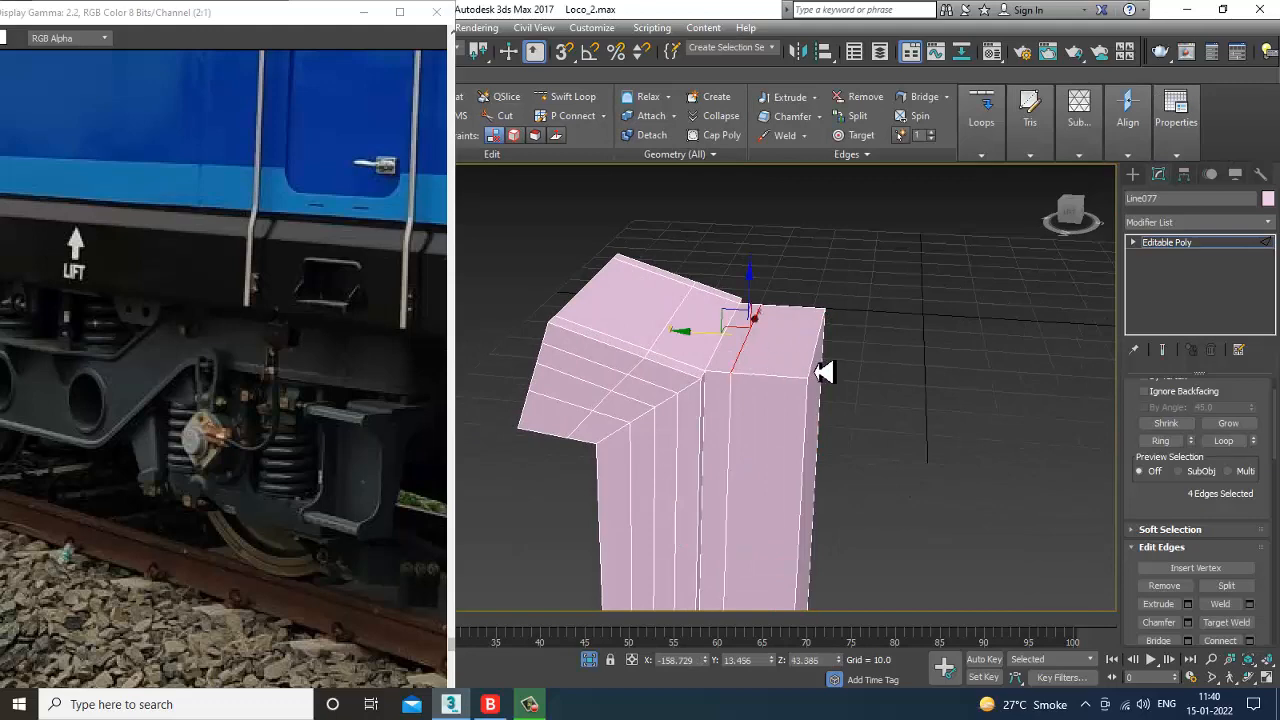
left_click(822, 314)
left_click_drag(826, 300, 826, 291)
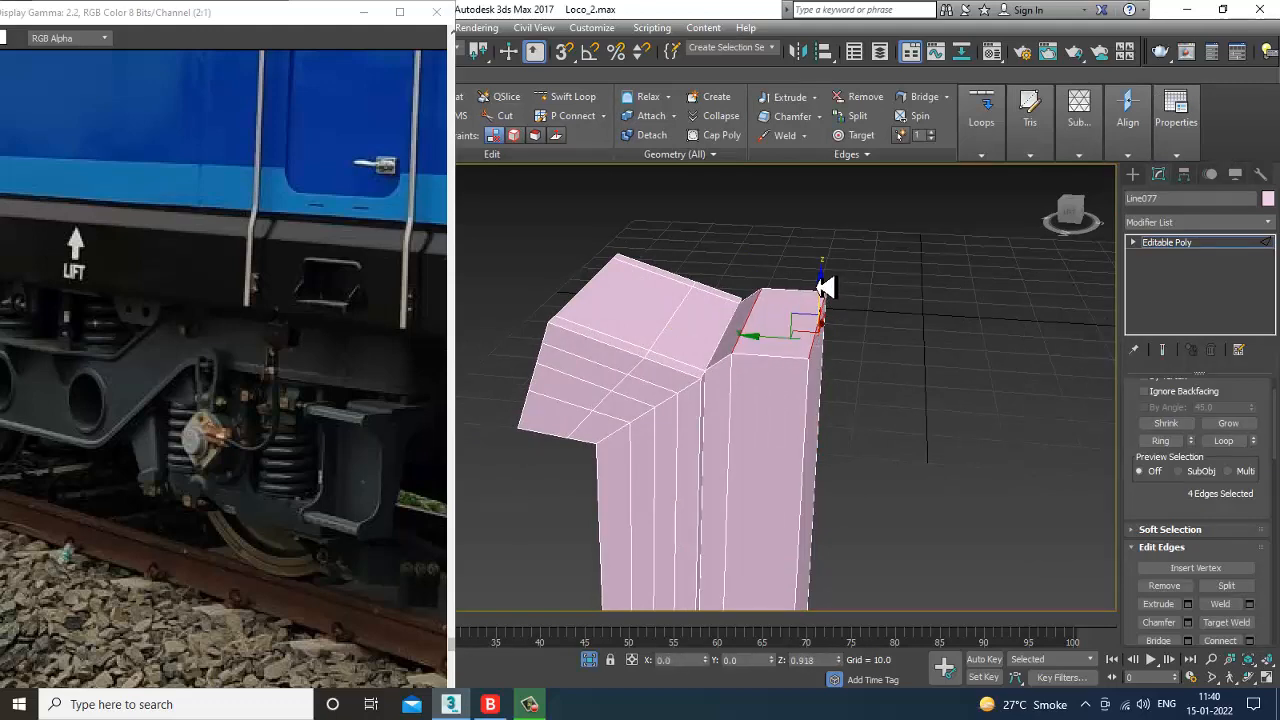
middle_click_drag(822, 287, 790, 318, "alt")
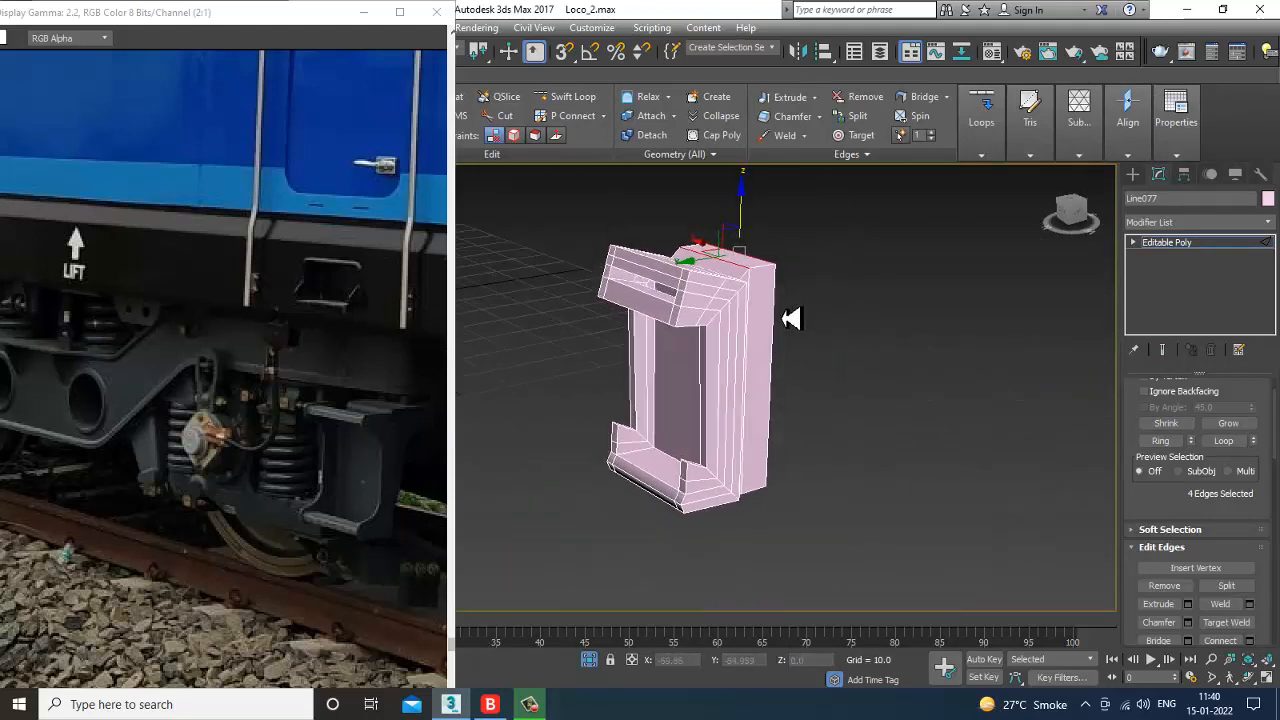
Step: End the isolation of the channel bracket to bring back the rest of the locomotive
right_click(878, 287)
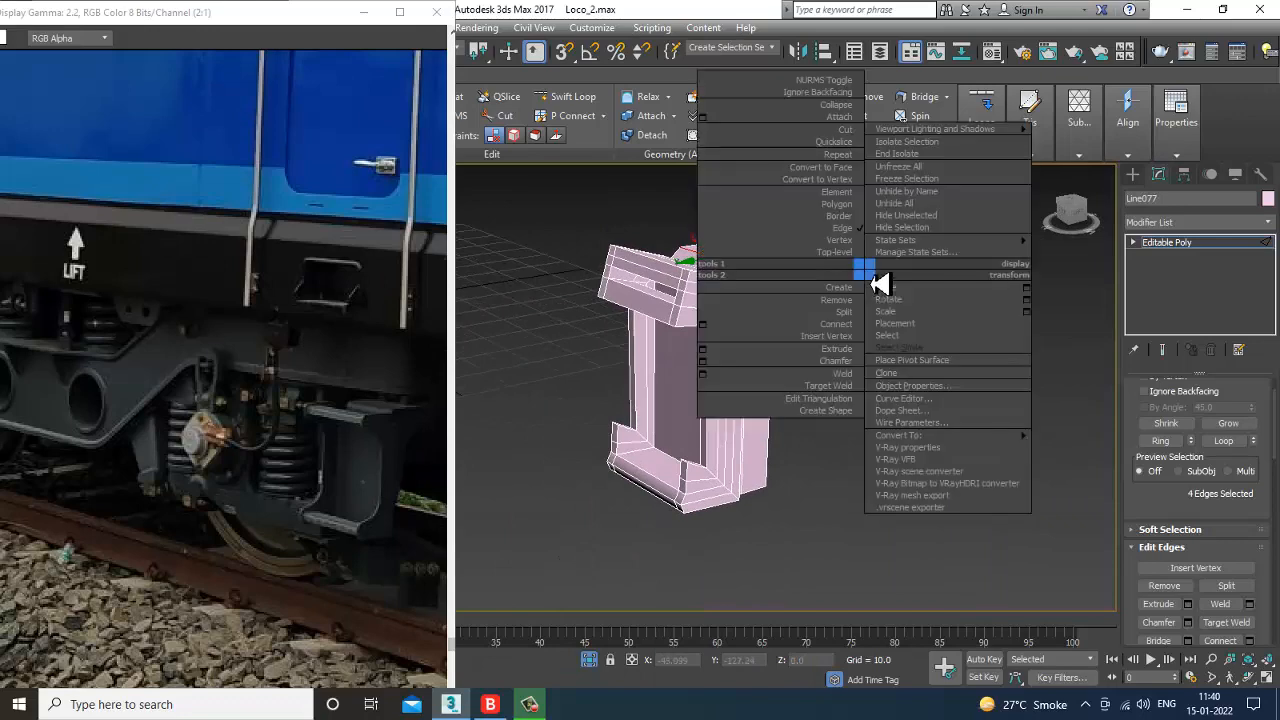
left_click(910, 152)
middle_click_drag(720, 355, 766, 391, "alt")
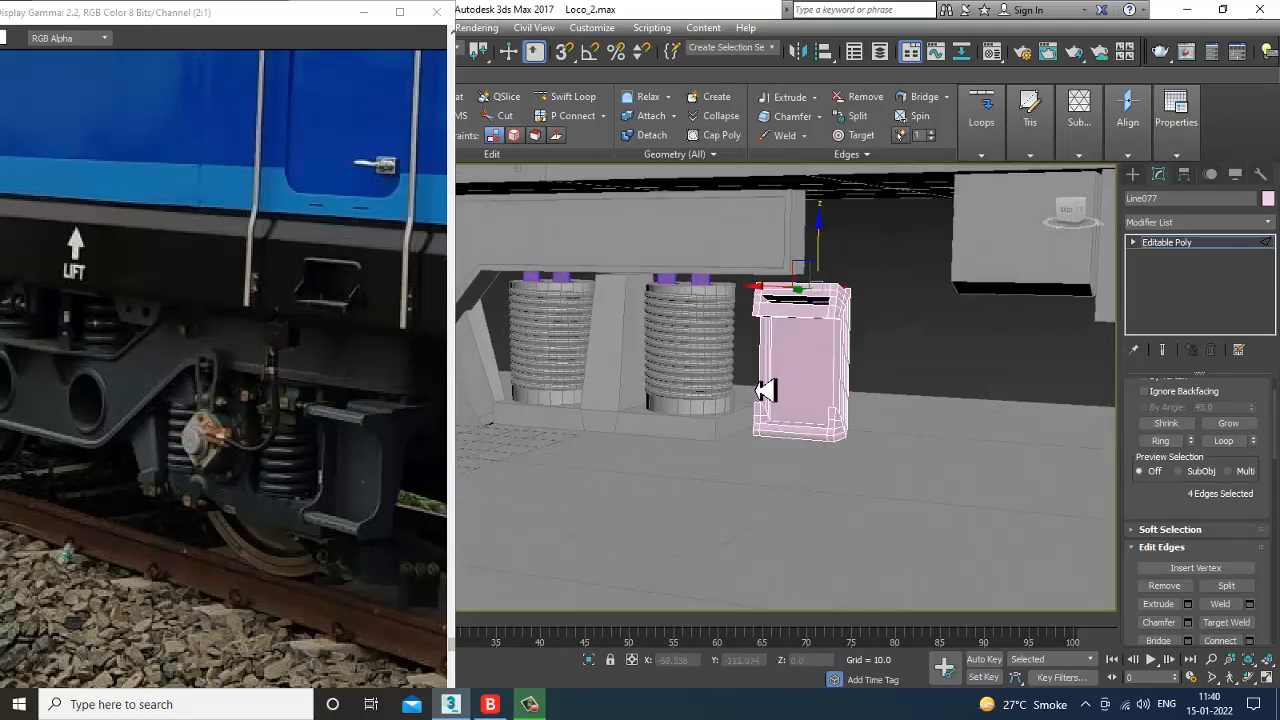
Step: Leave edge editing and change the channel bracket's object color to the same light grey as the bogie
left_click(1236, 244)
middle_click_drag(851, 374, 802, 316, "alt")
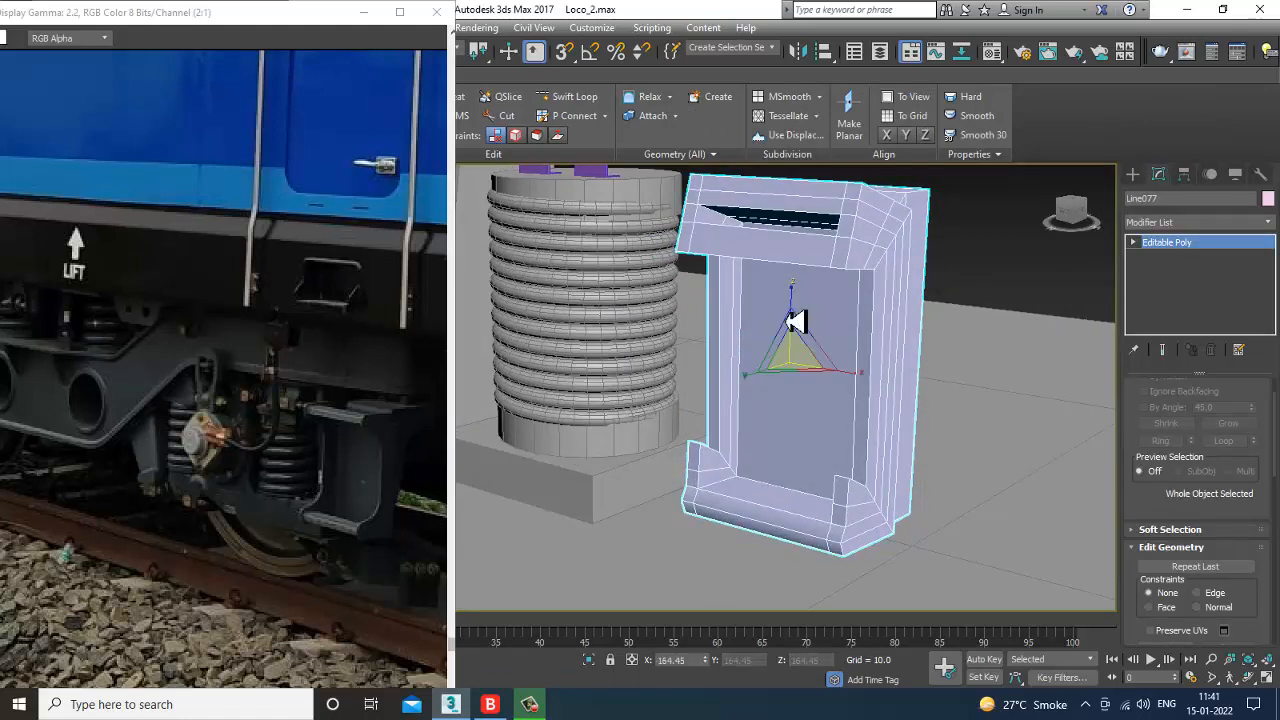
scroll(874, 357, "down", 5)
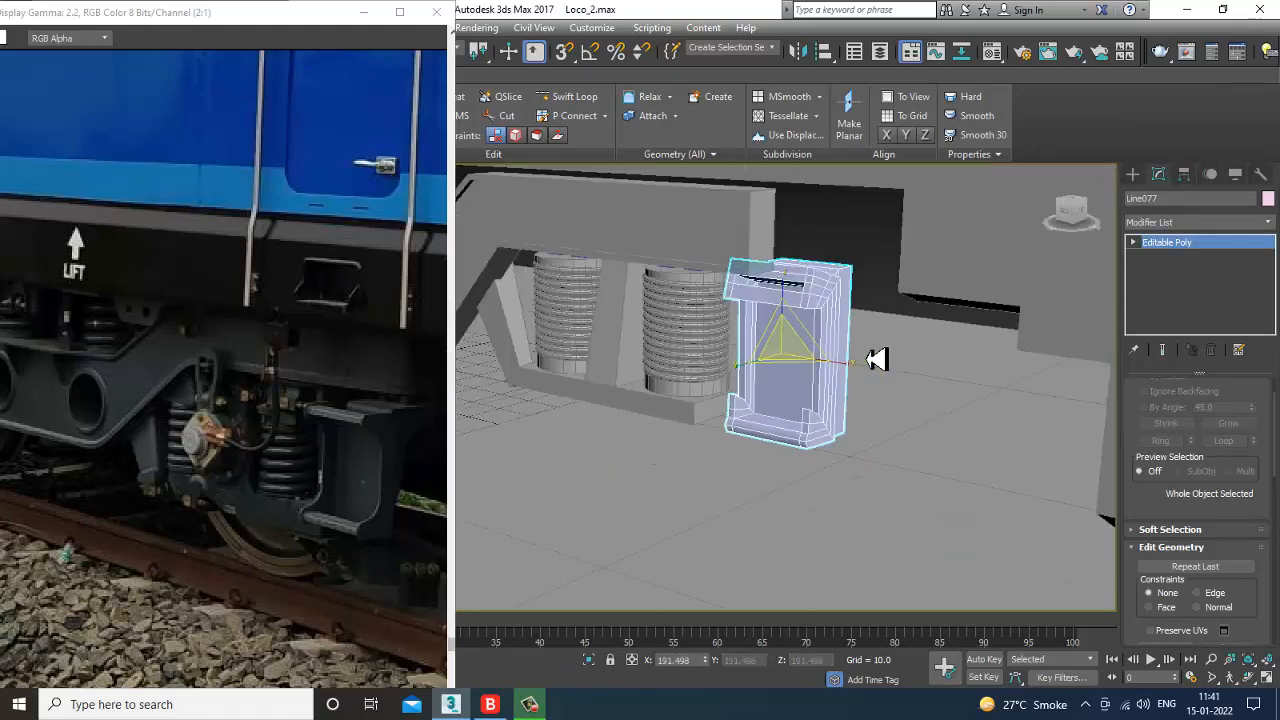
left_click(1266, 199)
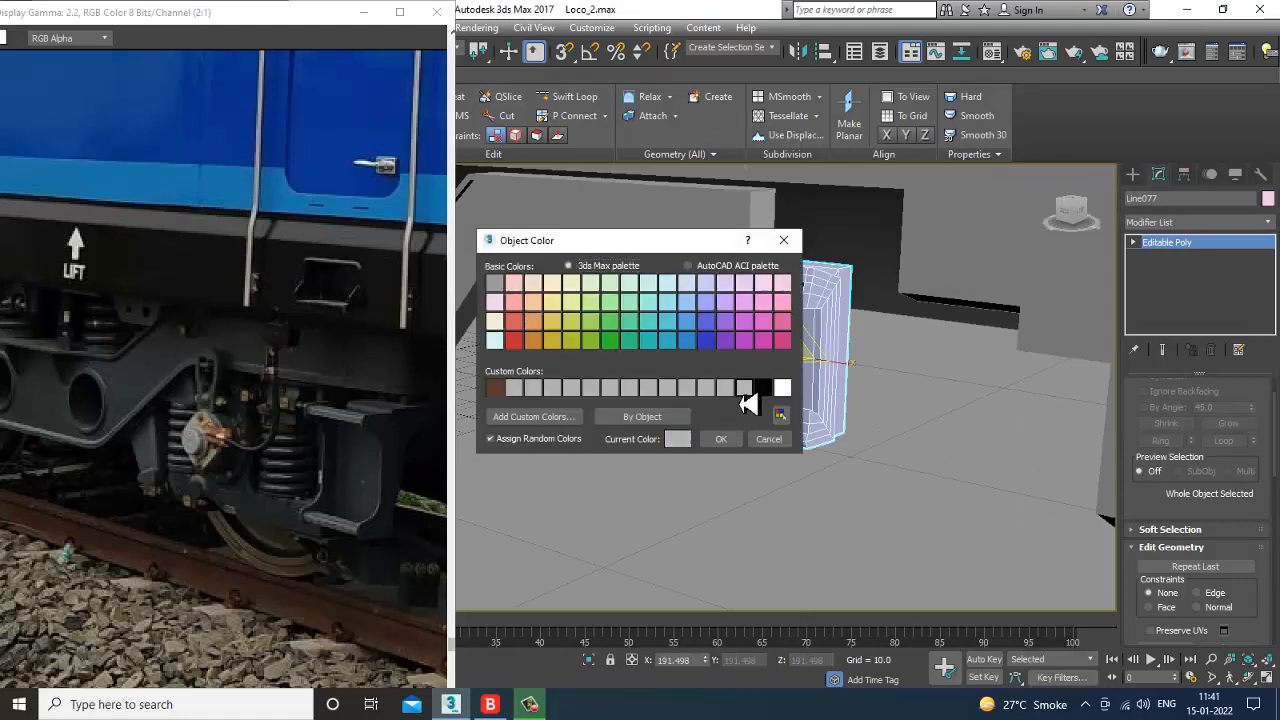
left_click(723, 440)
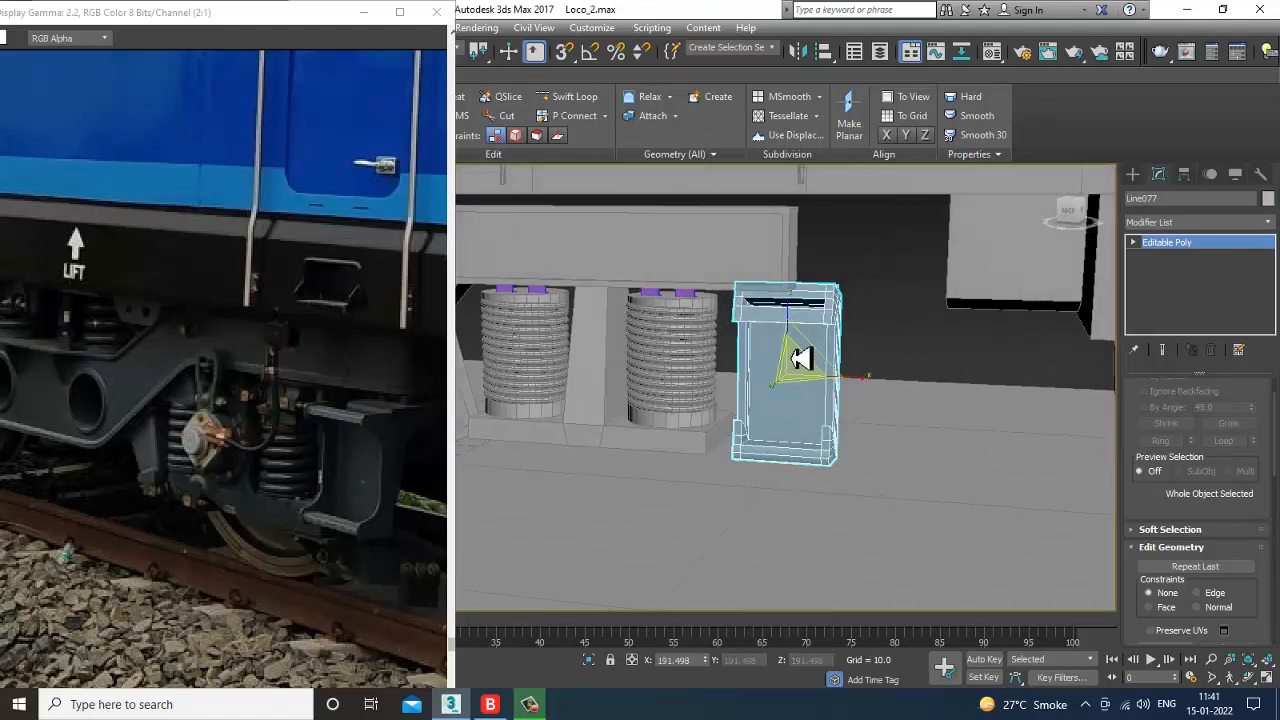
left_click(797, 342)
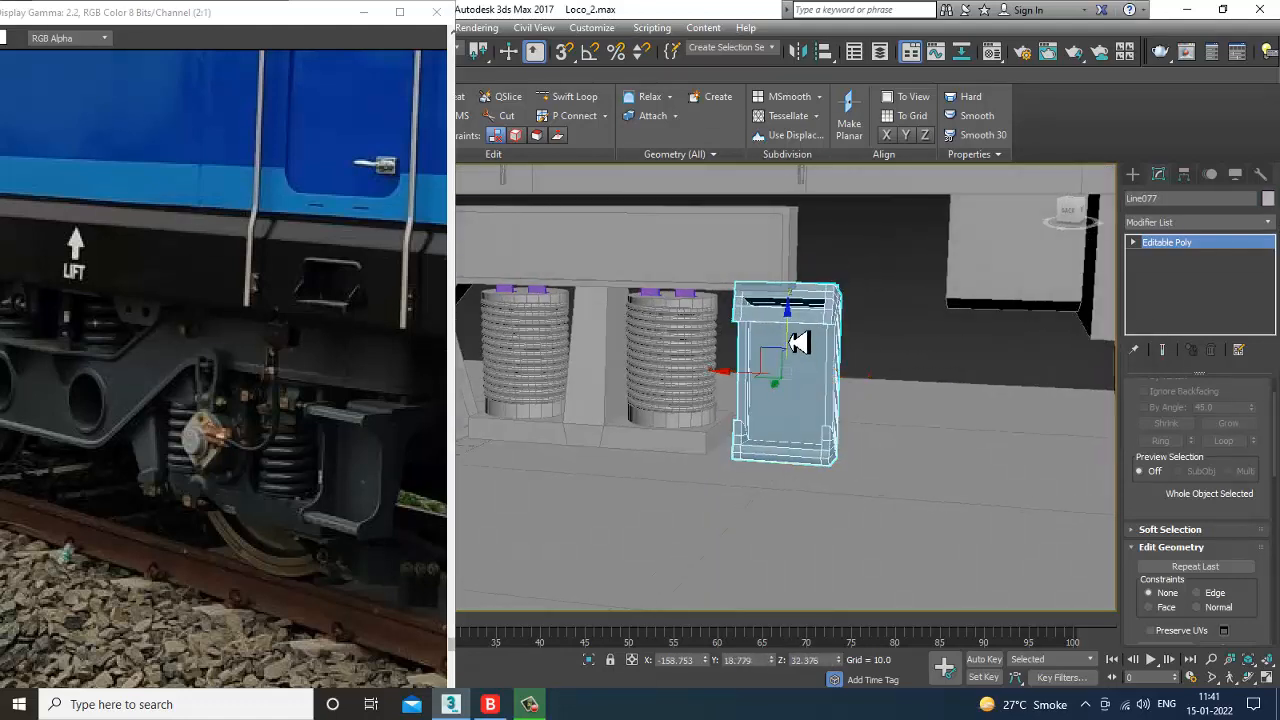
scroll(735, 440, "up", 5)
left_click(719, 446)
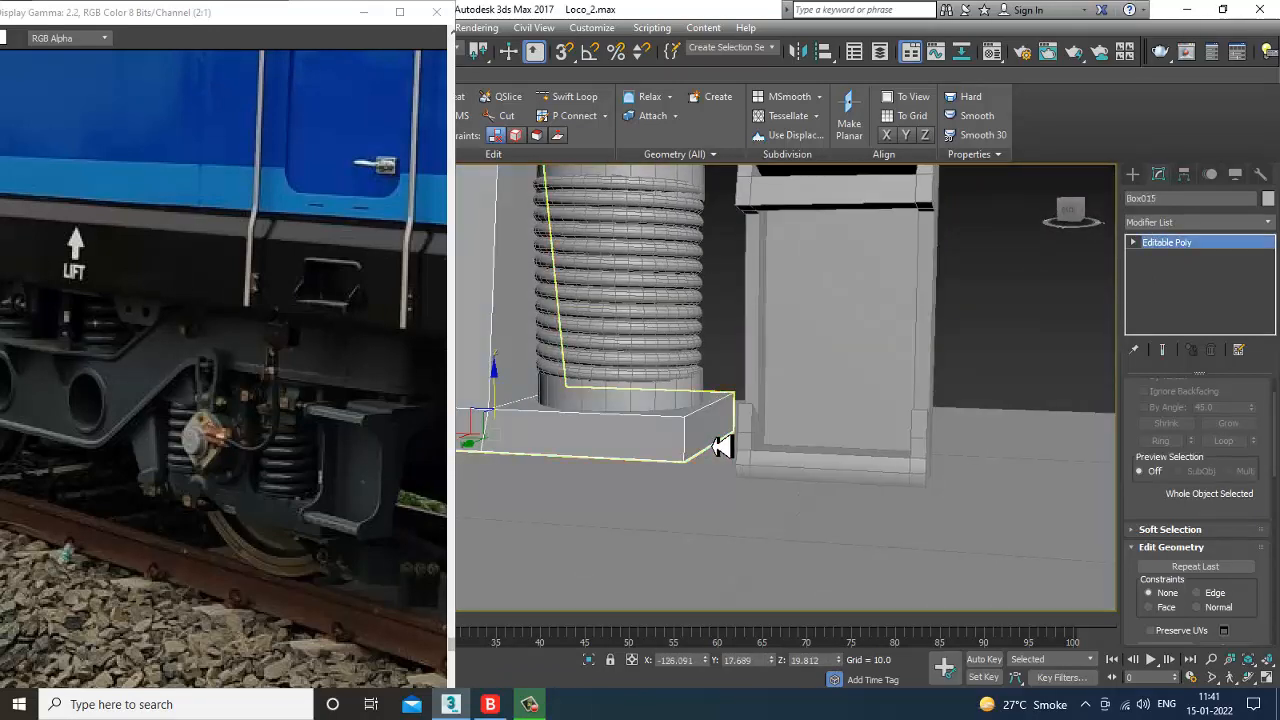
left_click(1172, 297)
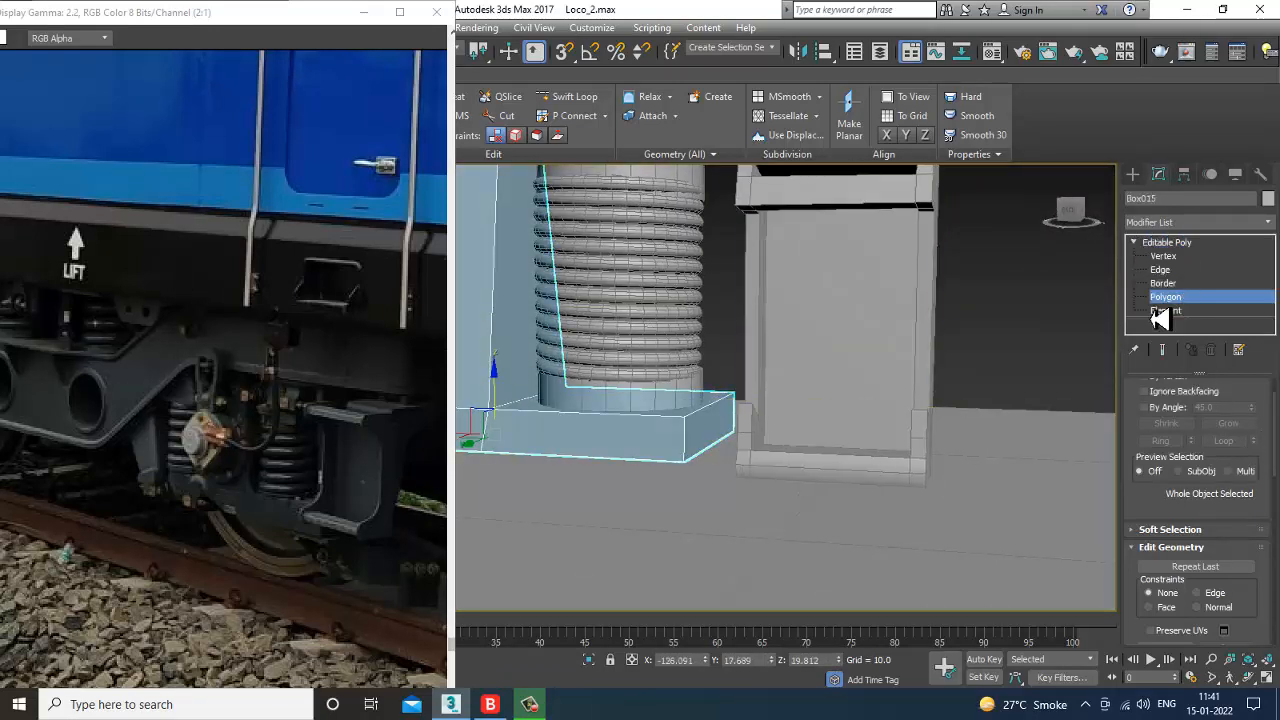
left_click(715, 435)
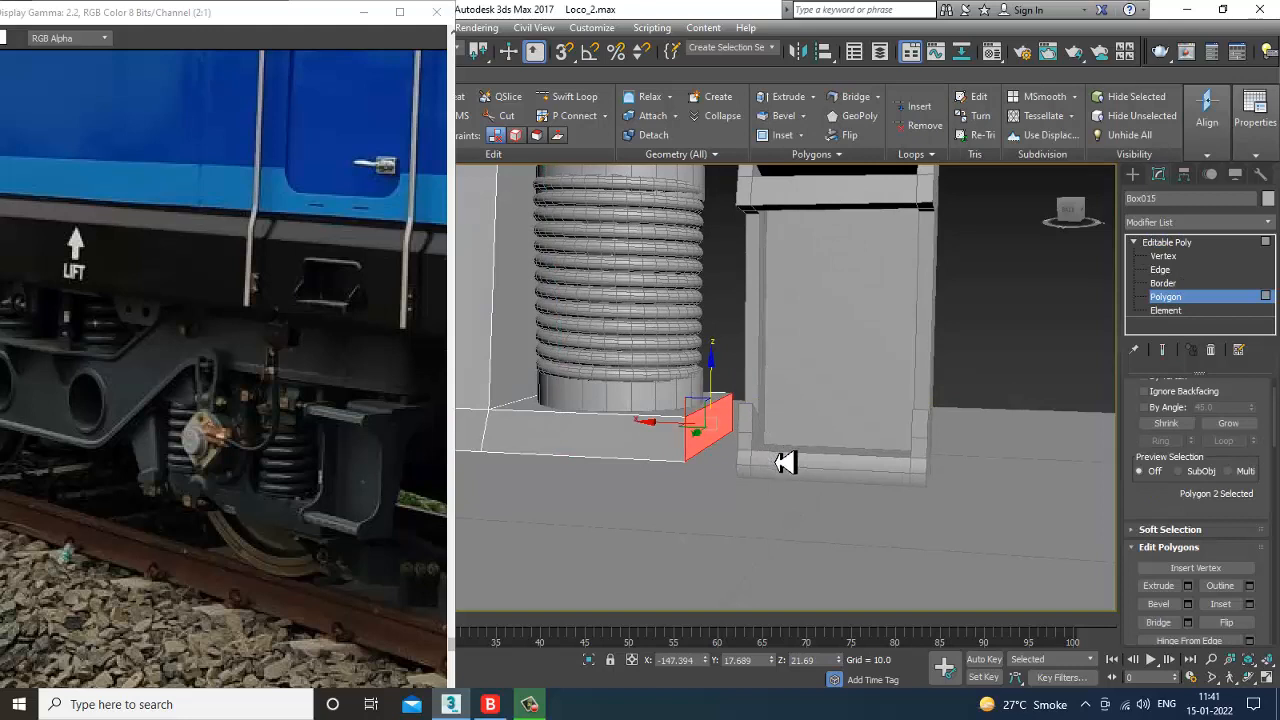
left_click(1165, 243)
Step: Raise the bottom vertices of the channel bracket to shorten it towards the level of the spring base plate
left_click(823, 432)
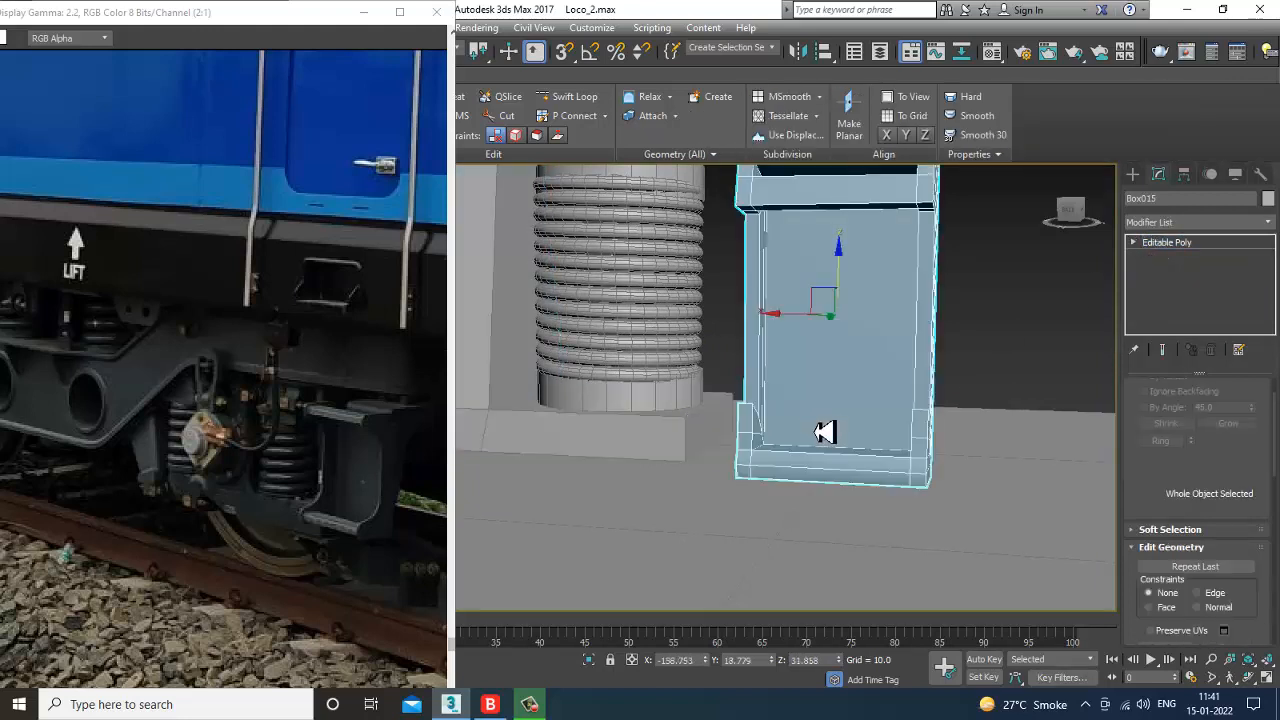
key("1")
left_click_drag(1005, 366, 596, 618)
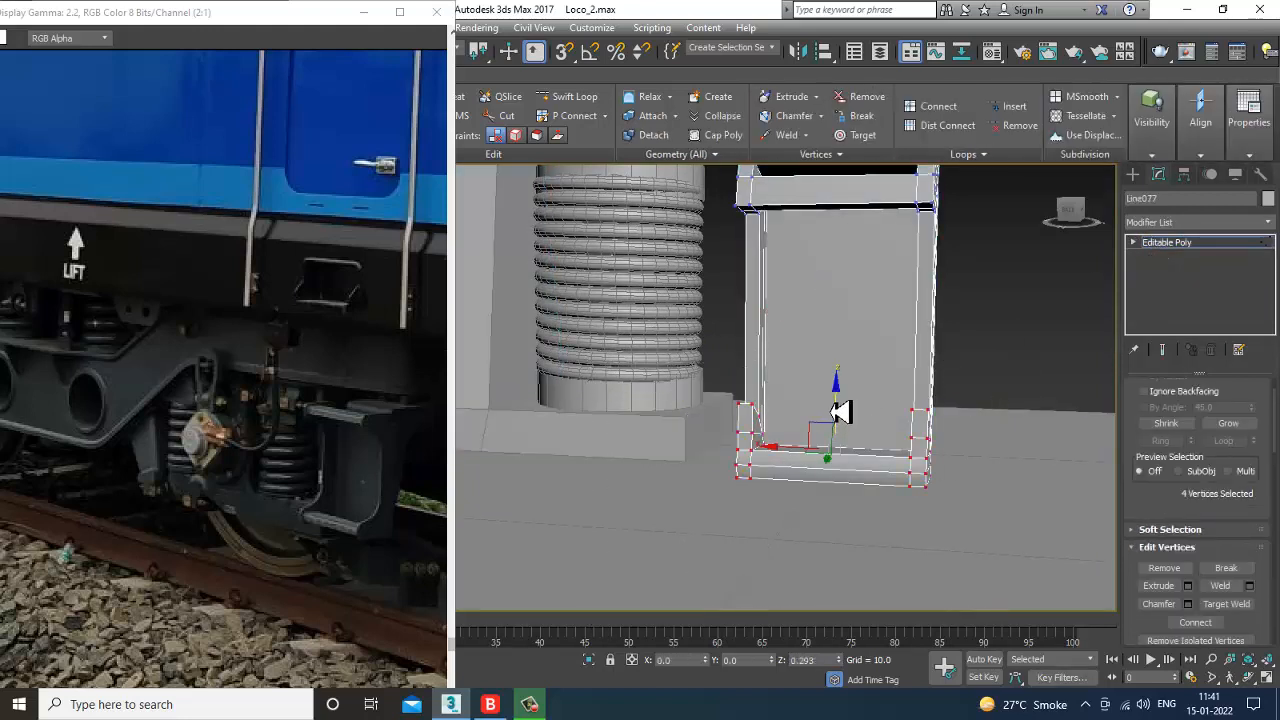
left_click_drag(840, 412, 864, 387)
left_click(1165, 243)
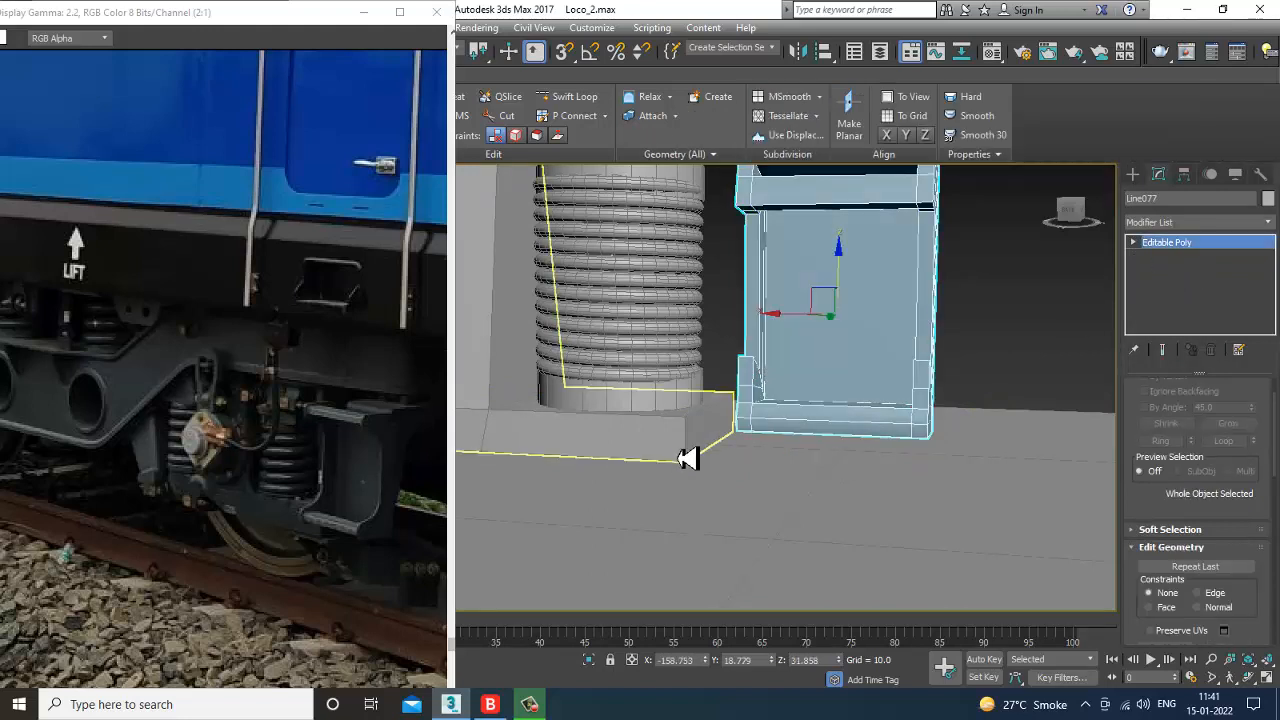
Step: Extrude the end polygon of the spring base plate by 15.995 so the plate extends under the channel bracket
left_click(686, 450)
left_click(1168, 297)
left_click(706, 452)
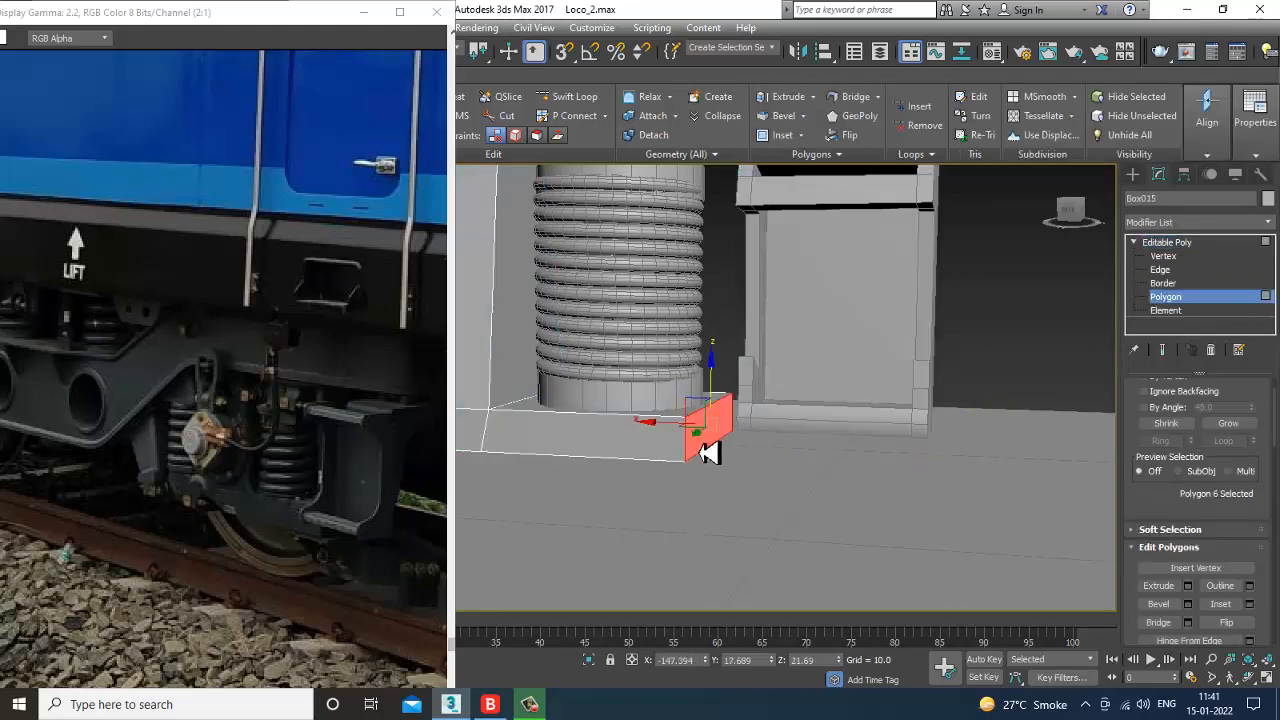
left_click(1187, 586)
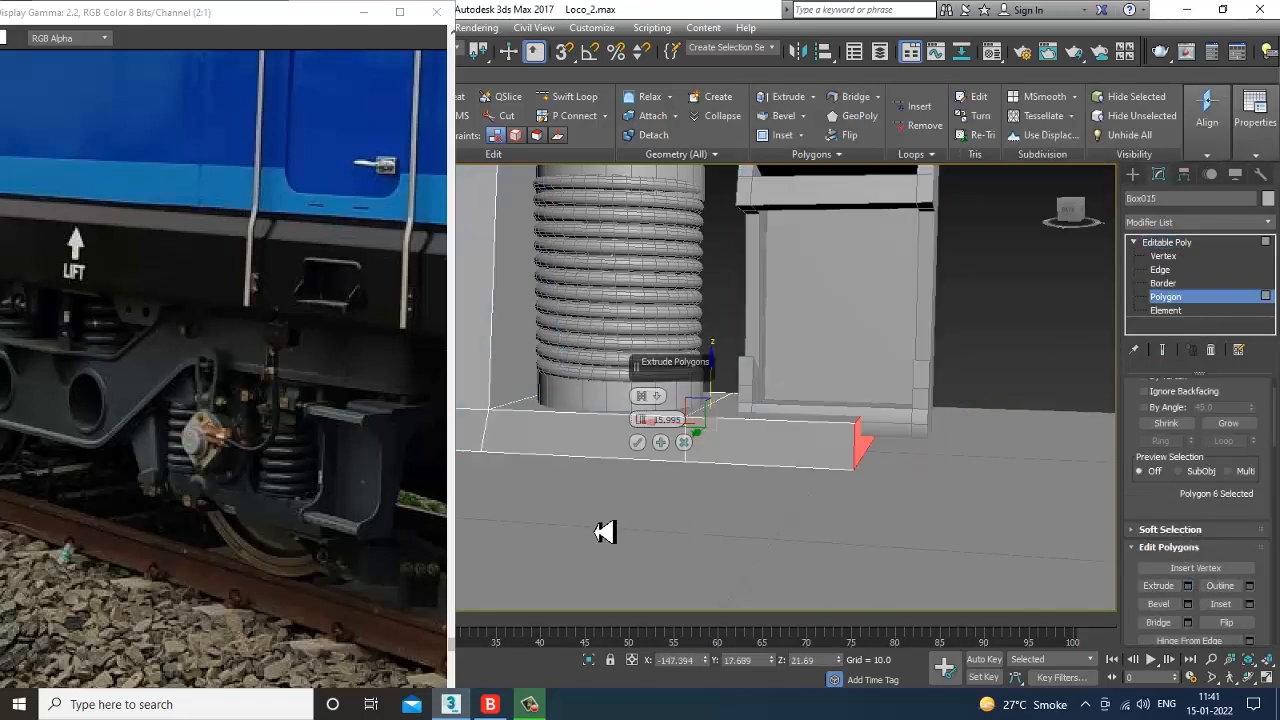
left_click(640, 444)
scroll(925, 428, "down", 6)
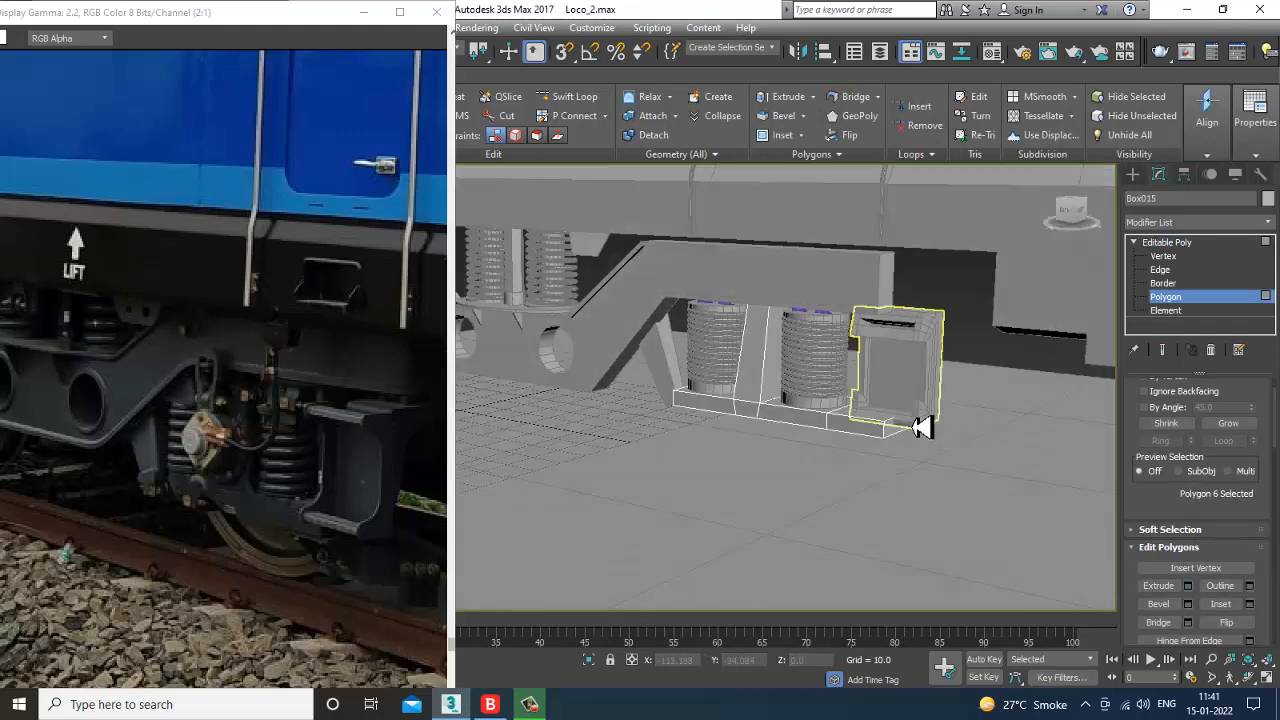
Step: Move the end vertices of the extended base plate back along X to shorten the part under the bracket
scroll(945, 443, "up", 4)
key("1")
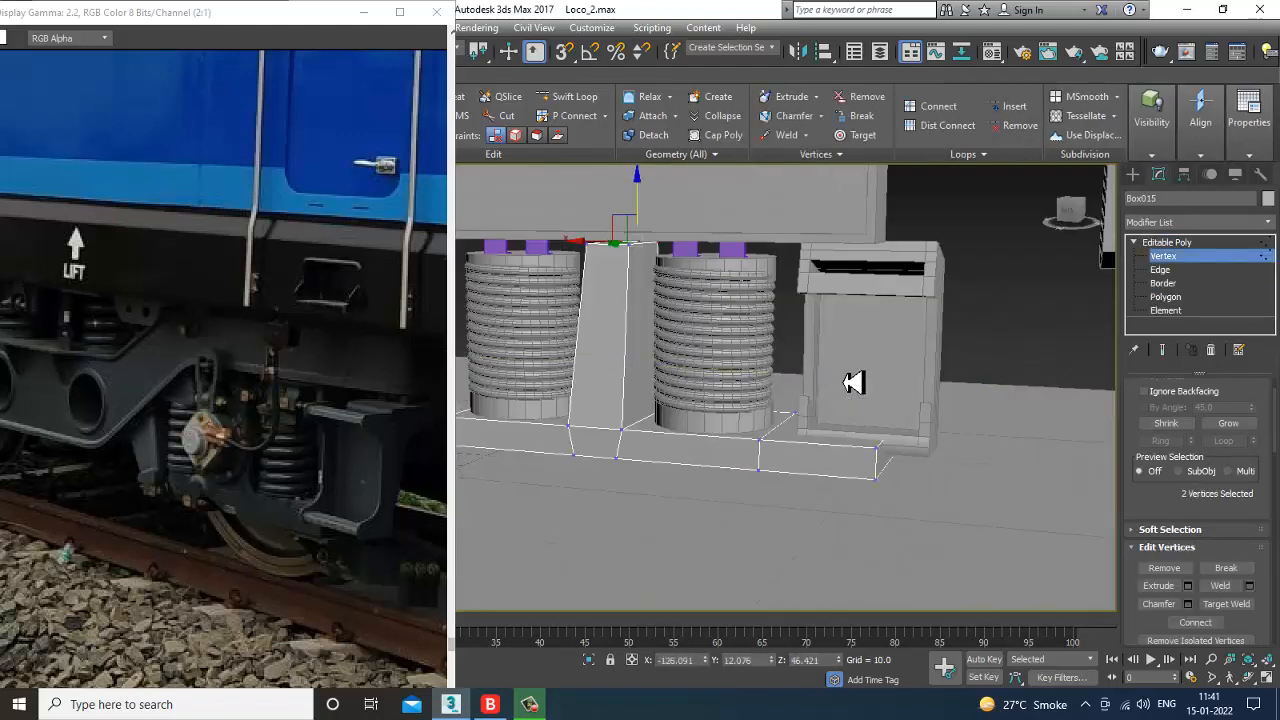
key("F3")
left_click_drag(990, 552, 985, 545)
key("F3")
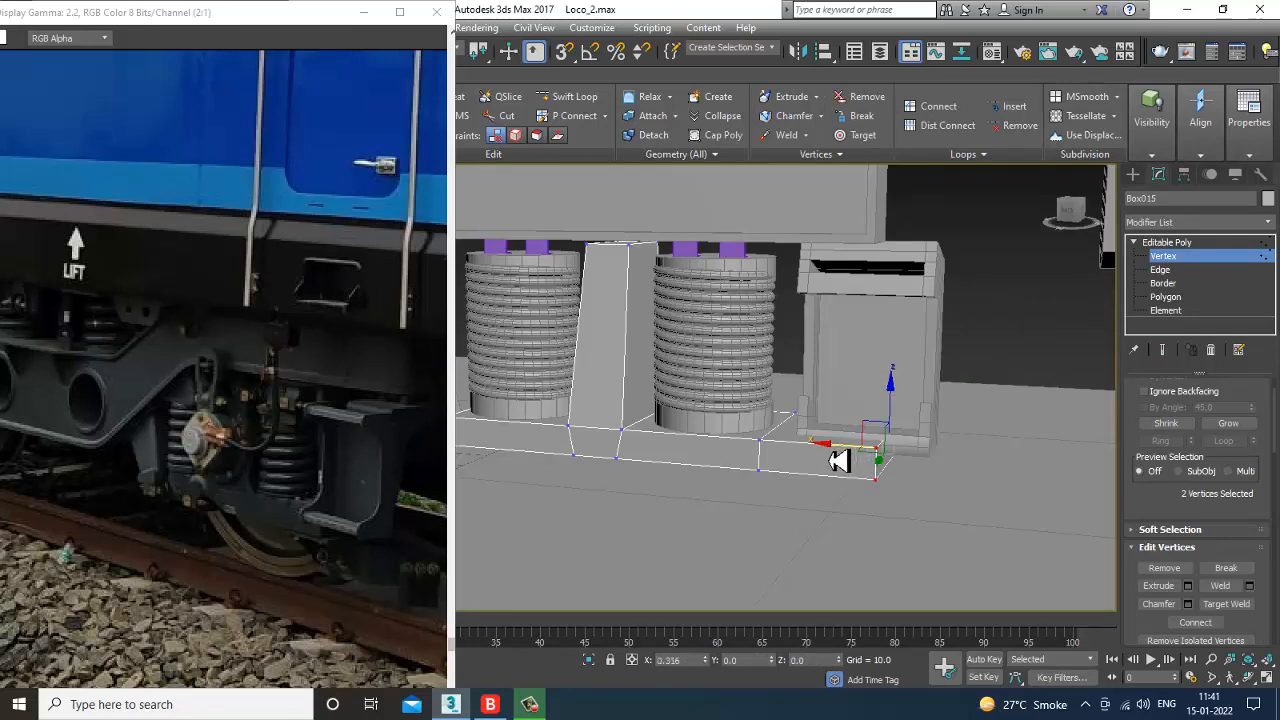
Step: Compare the modelled bogie with the reference photo, examining the underframe between the channel bracket and the locomotive's front end
scroll(832, 462, "down", 8)
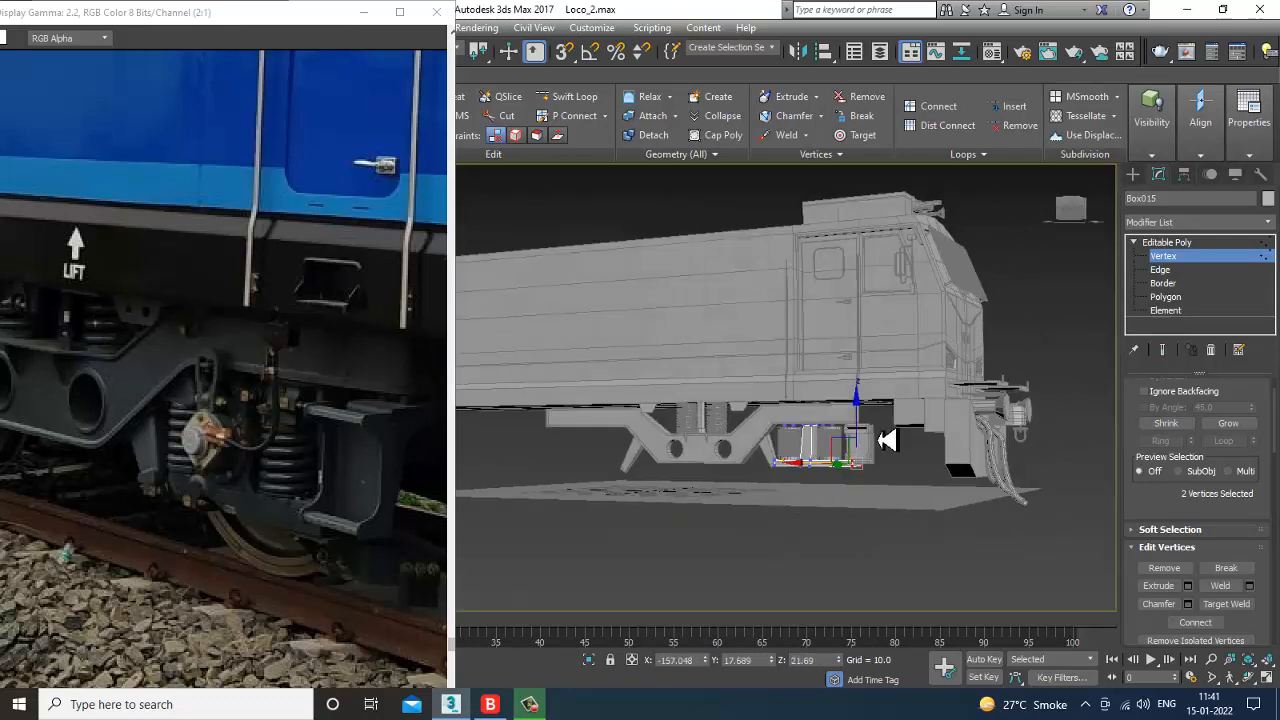
scroll(886, 460, "up", 3)
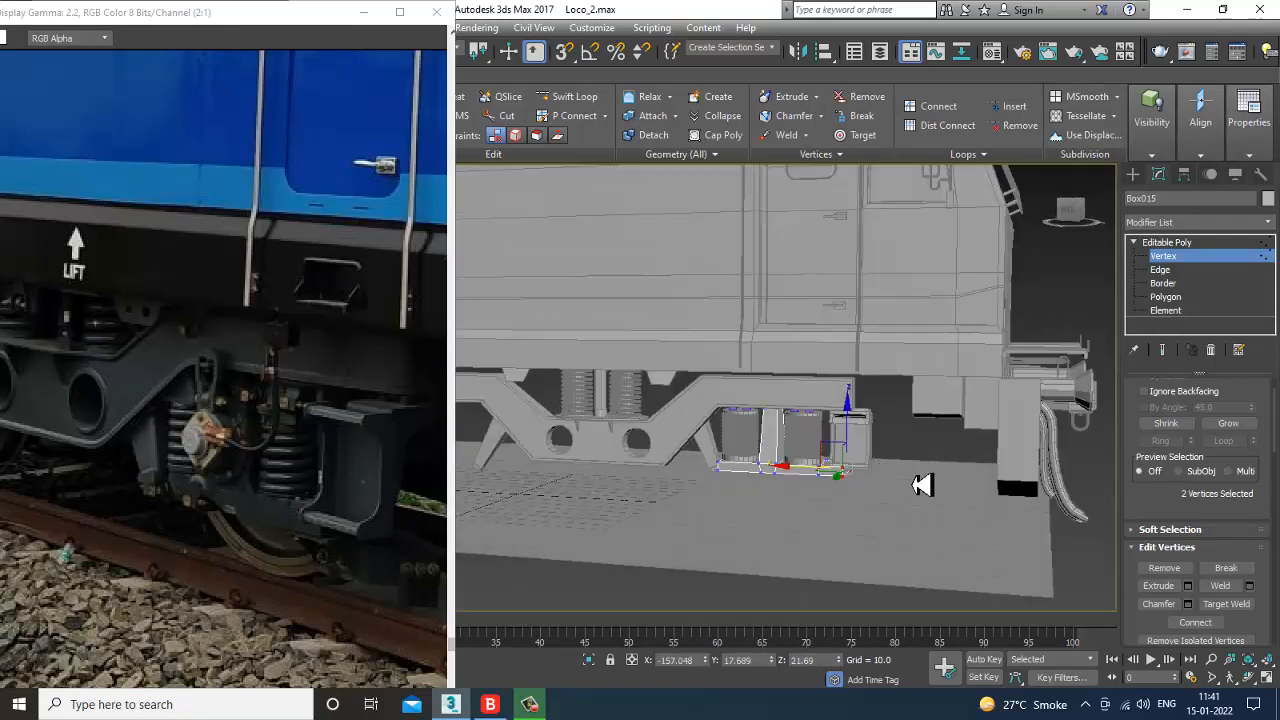
left_click(277, 446)
scroll(270, 443, "up", 1)
middle_click_drag(370, 498, 308, 423)
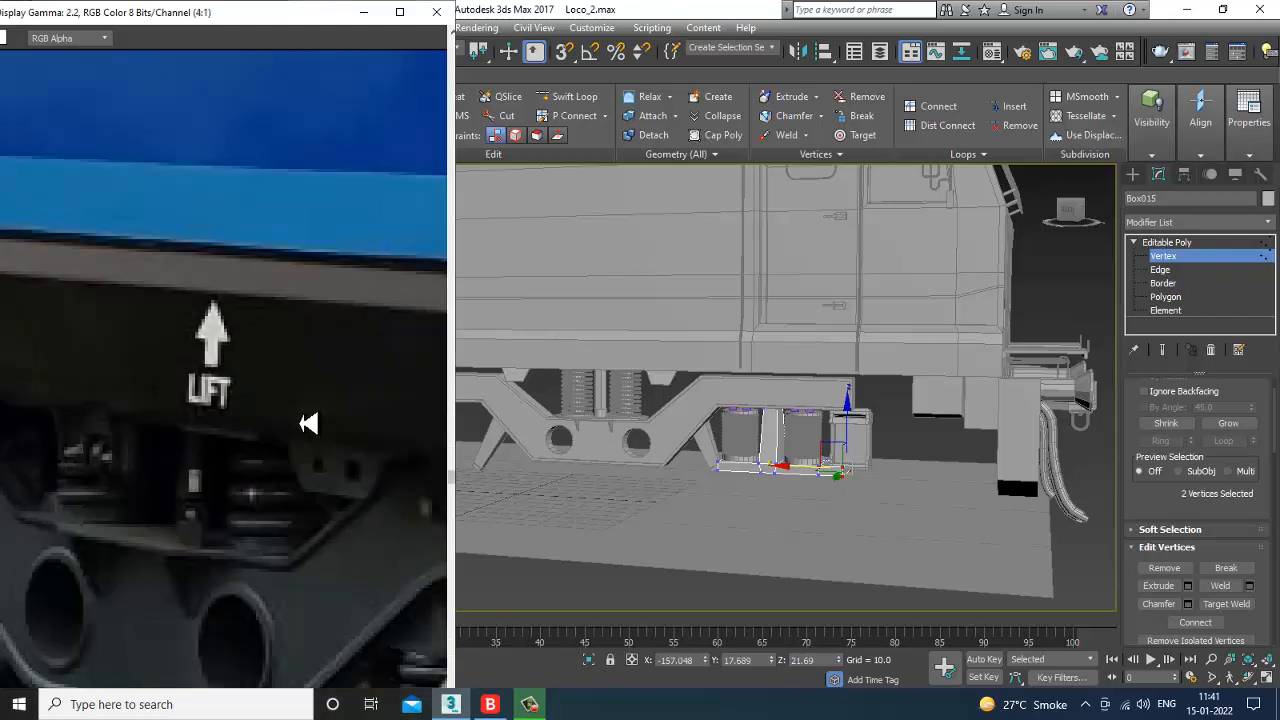
scroll(309, 430, "down", 1)
middle_click_drag(363, 577, 166, 511)
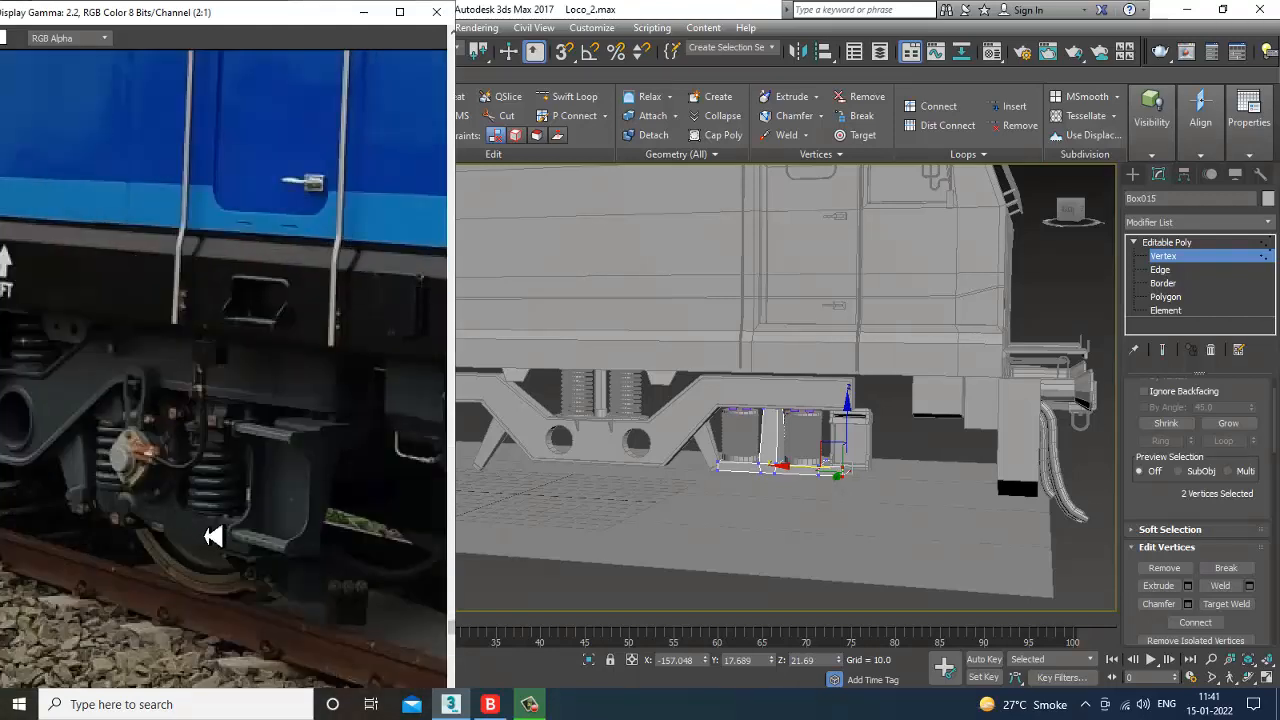
scroll(206, 536, "down", 2)
scroll(251, 537, "up", 1)
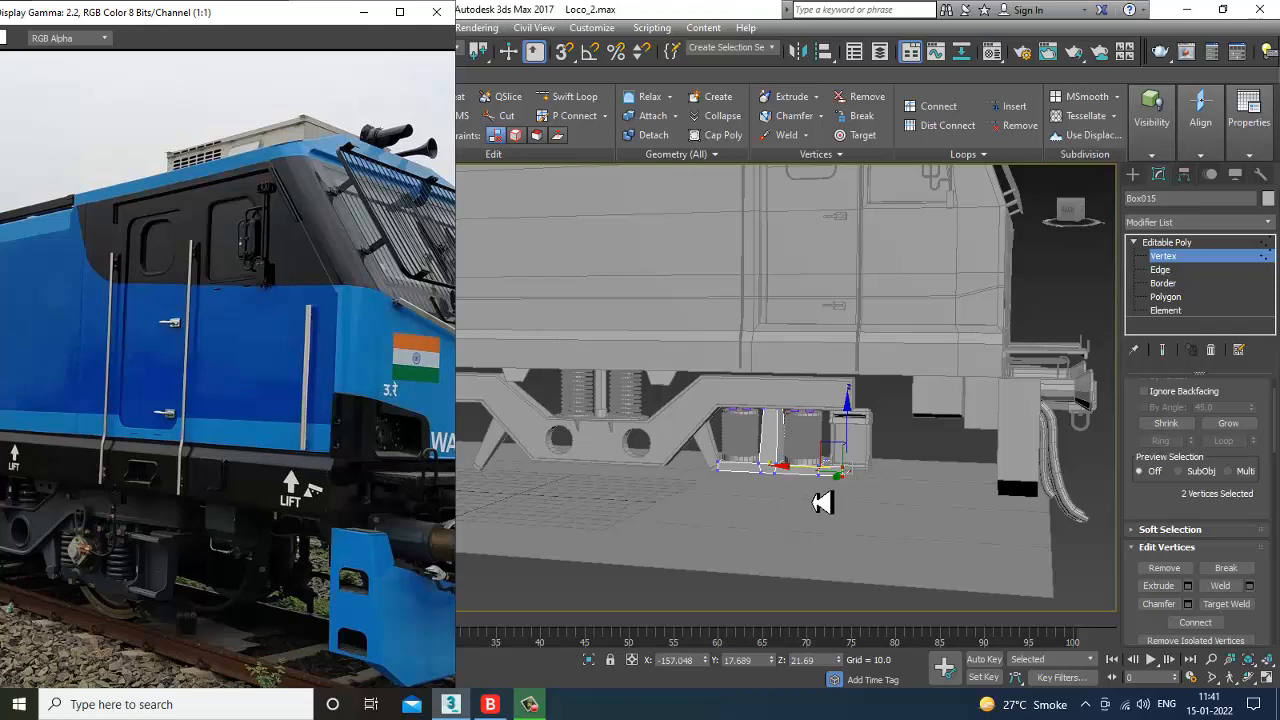
middle_click(945, 443)
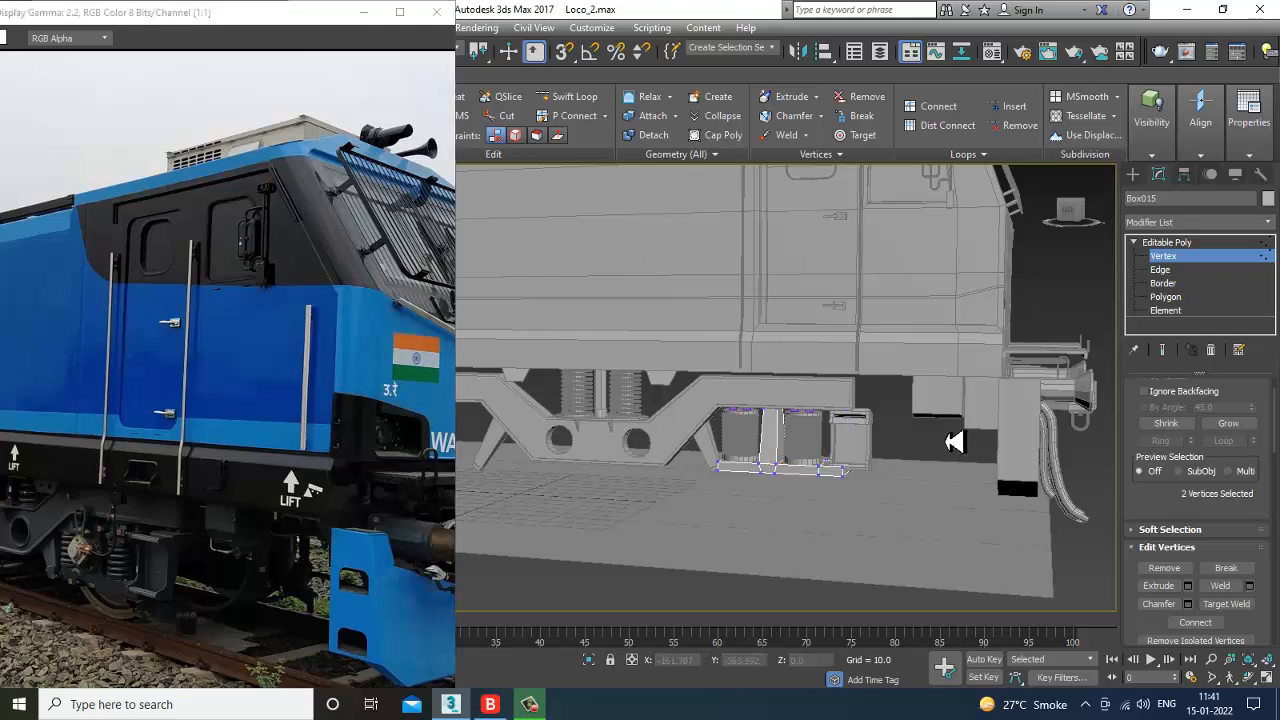
Step: Draw an open U-shaped Line spline in the Front view, just below the underframe box between the bracket and the locomotive's front end
scroll(950, 440, "up", 4)
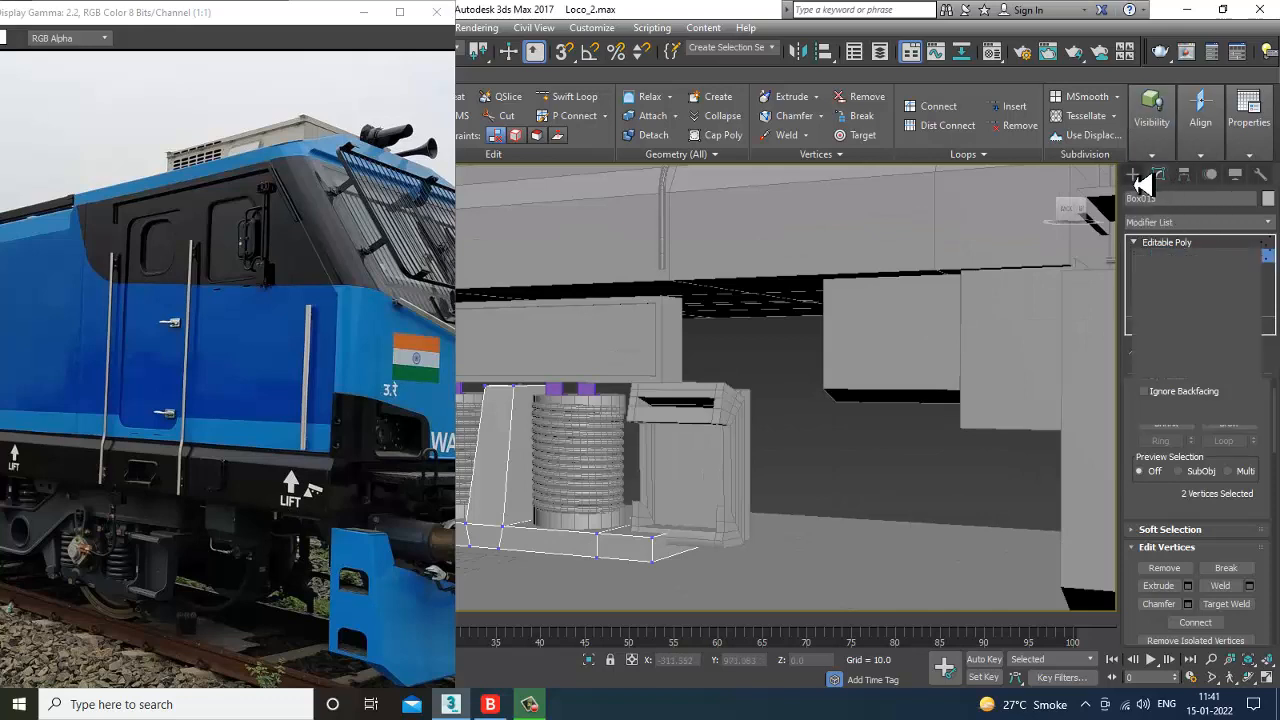
left_click(1133, 174)
left_click(1153, 197)
left_click(1165, 284)
key("f")
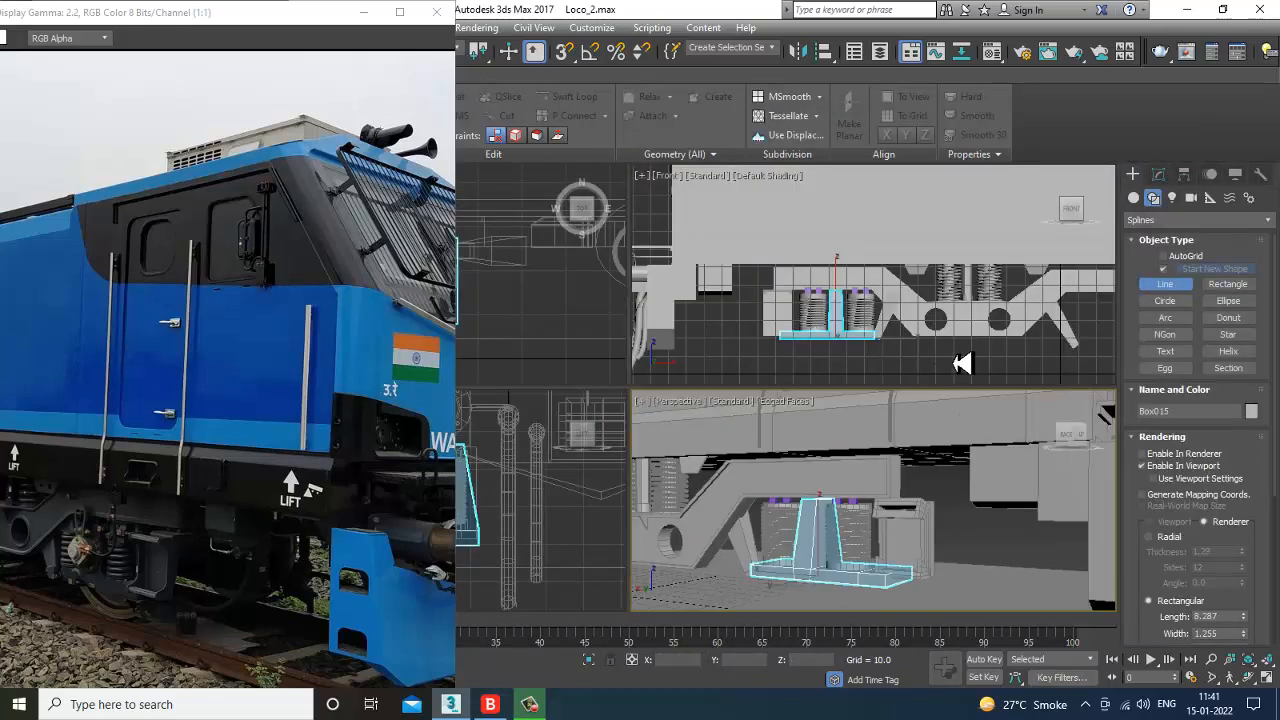
scroll(760, 330, "up", 6)
scroll(480, 380, "up", 2)
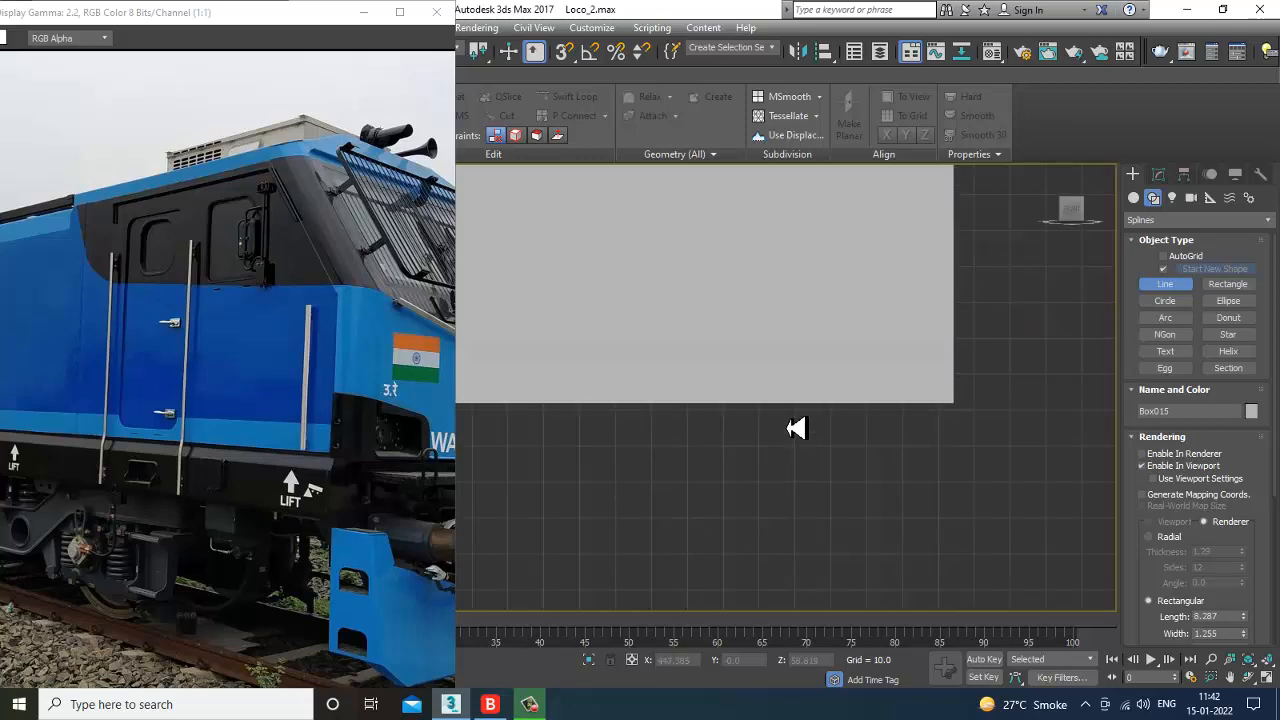
scroll(794, 429, "down", 6)
scroll(793, 418, "up", 2)
scroll(571, 400, "up", 4)
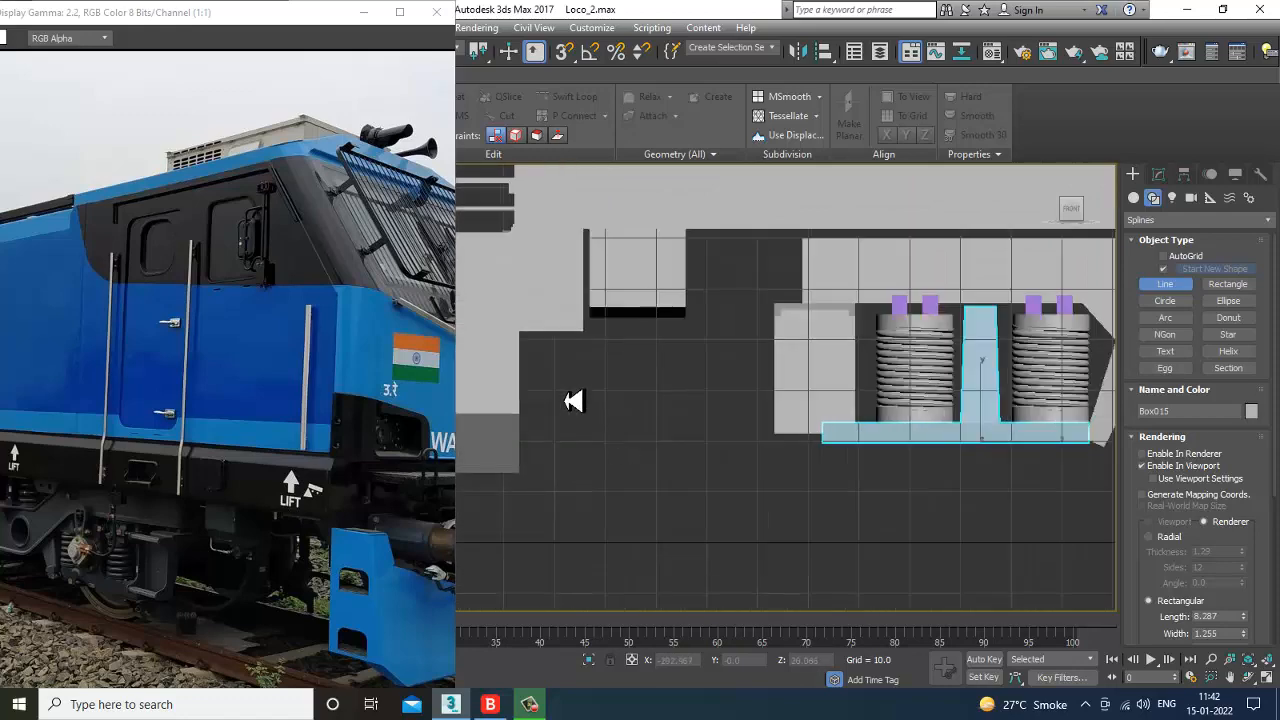
scroll(704, 404, "up", 3)
left_click(706, 349)
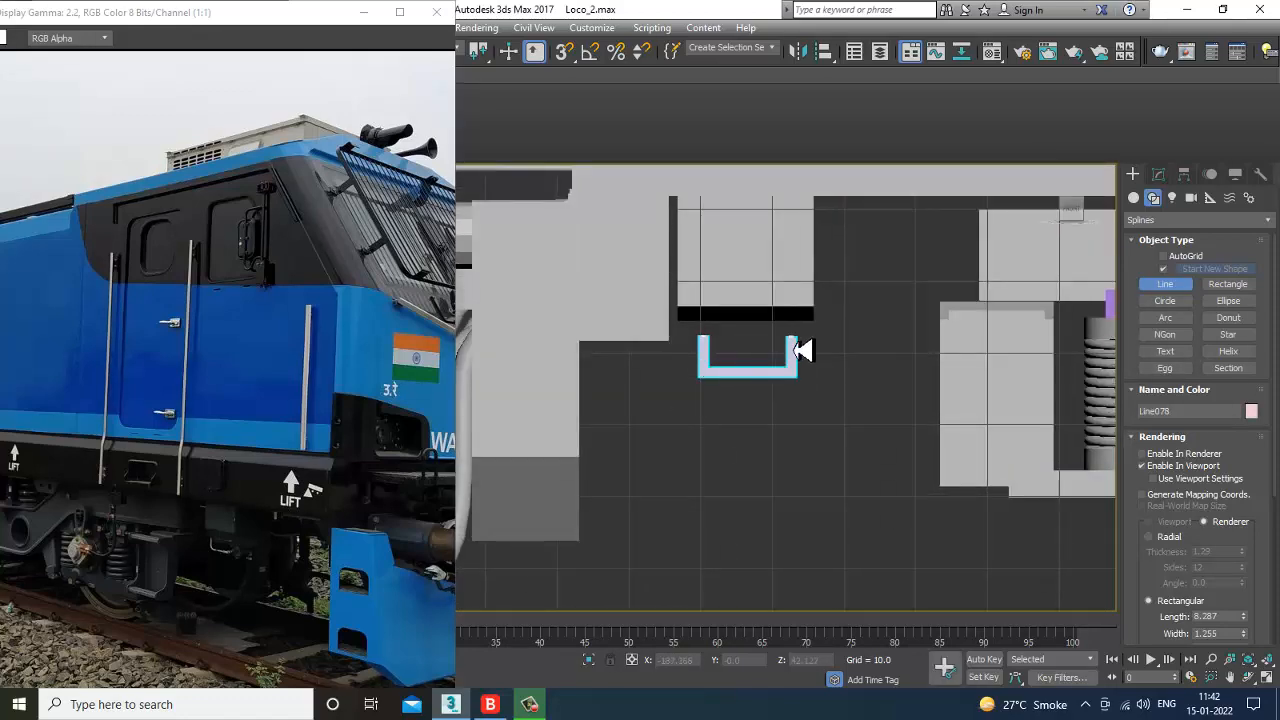
right_click(803, 347)
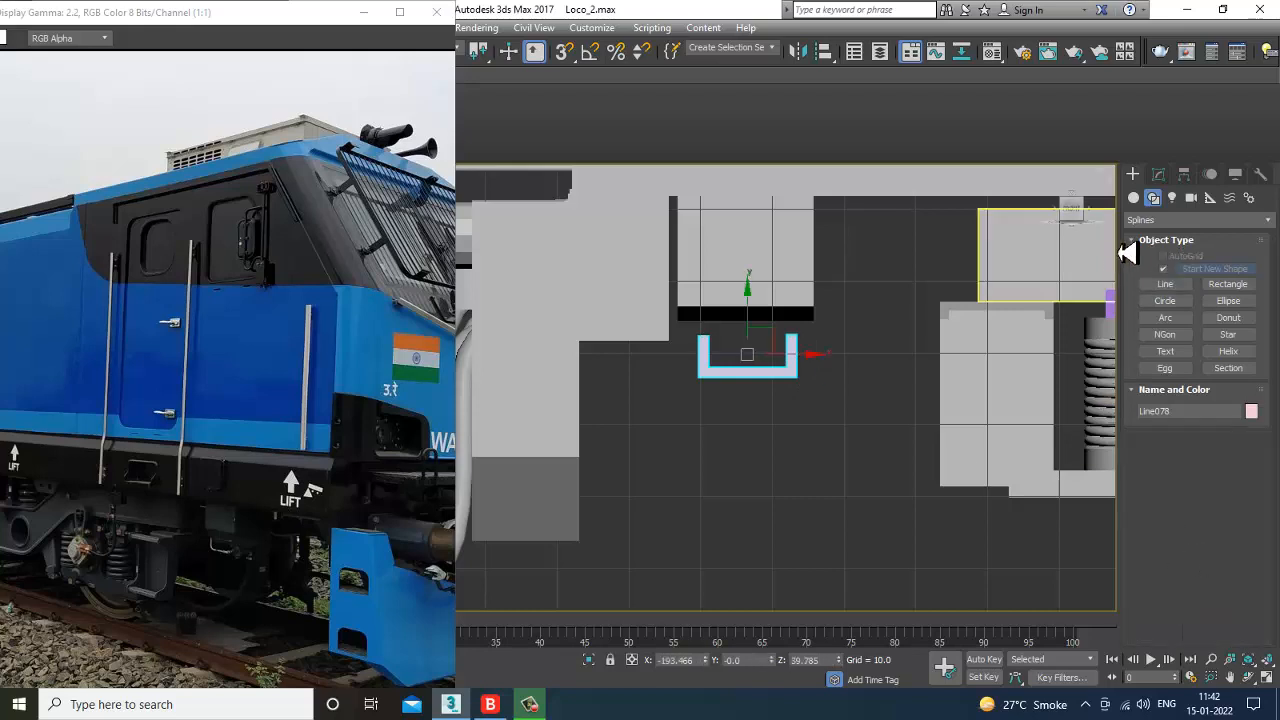
Step: Give the U-shaped line a Radial profile with thickness 1.29 and Fillet its two lower corner vertices by about 0.89
left_click(1158, 175)
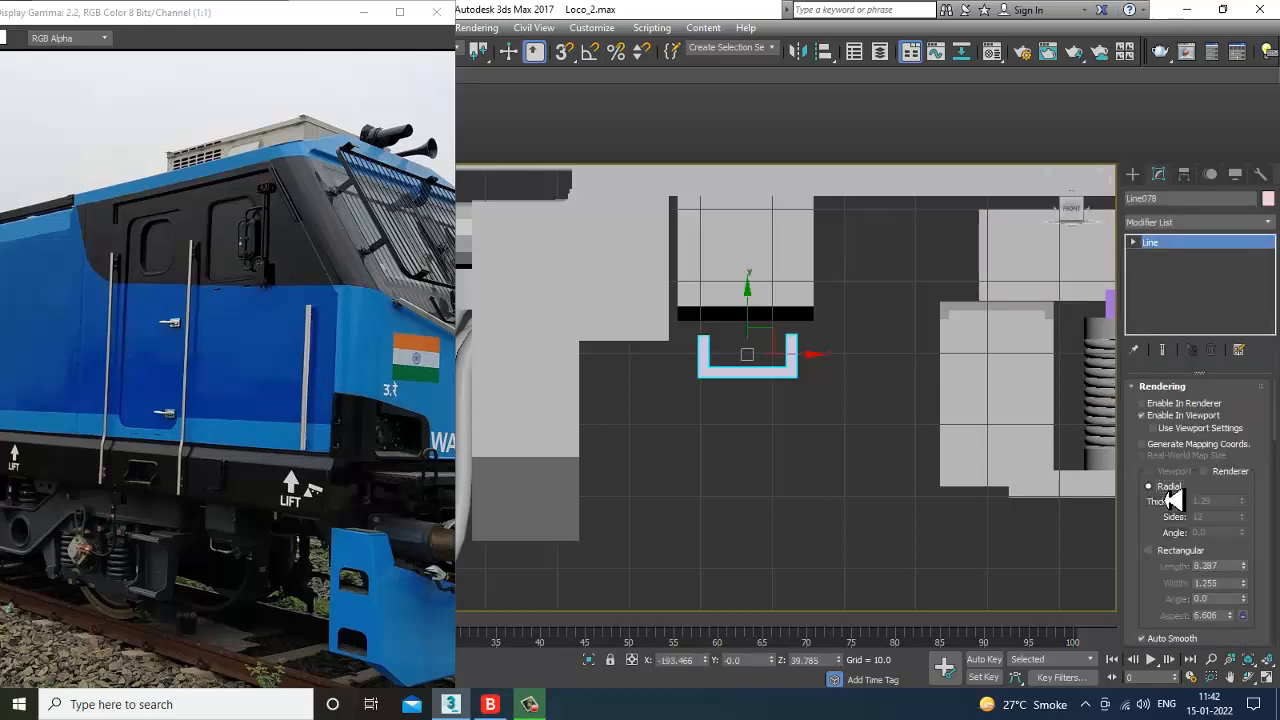
left_click(1168, 492)
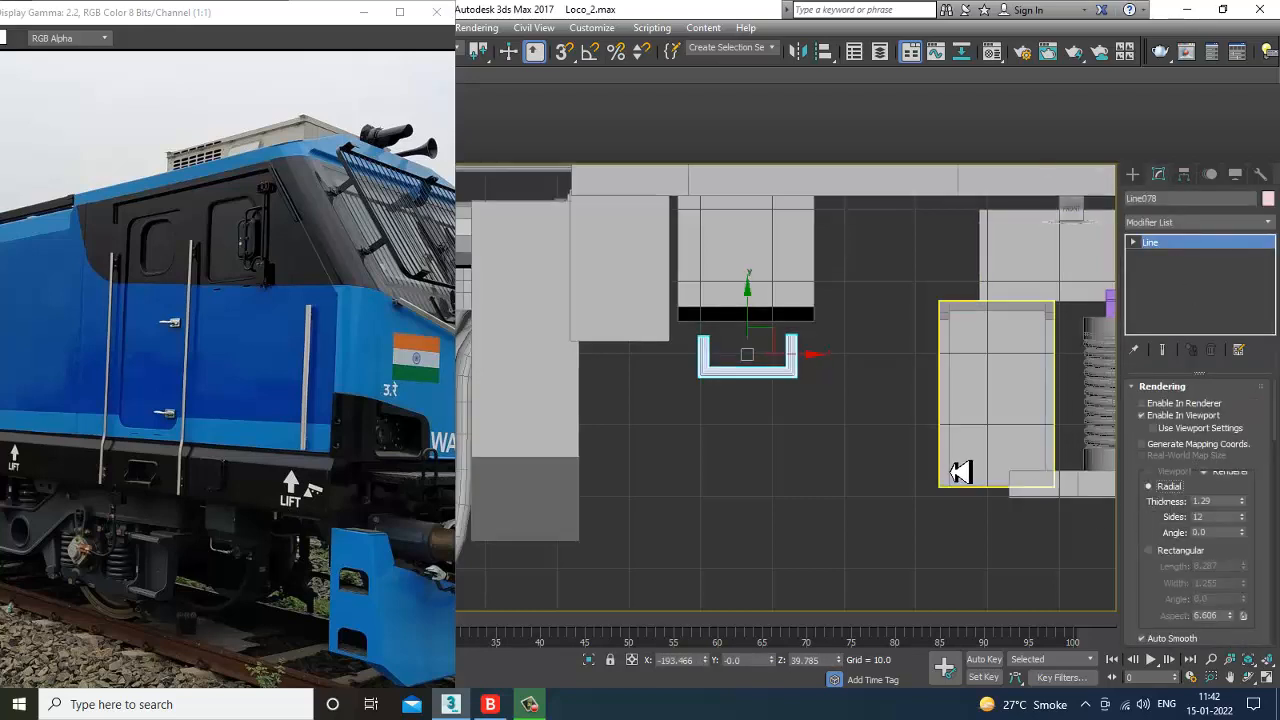
left_click(690, 424)
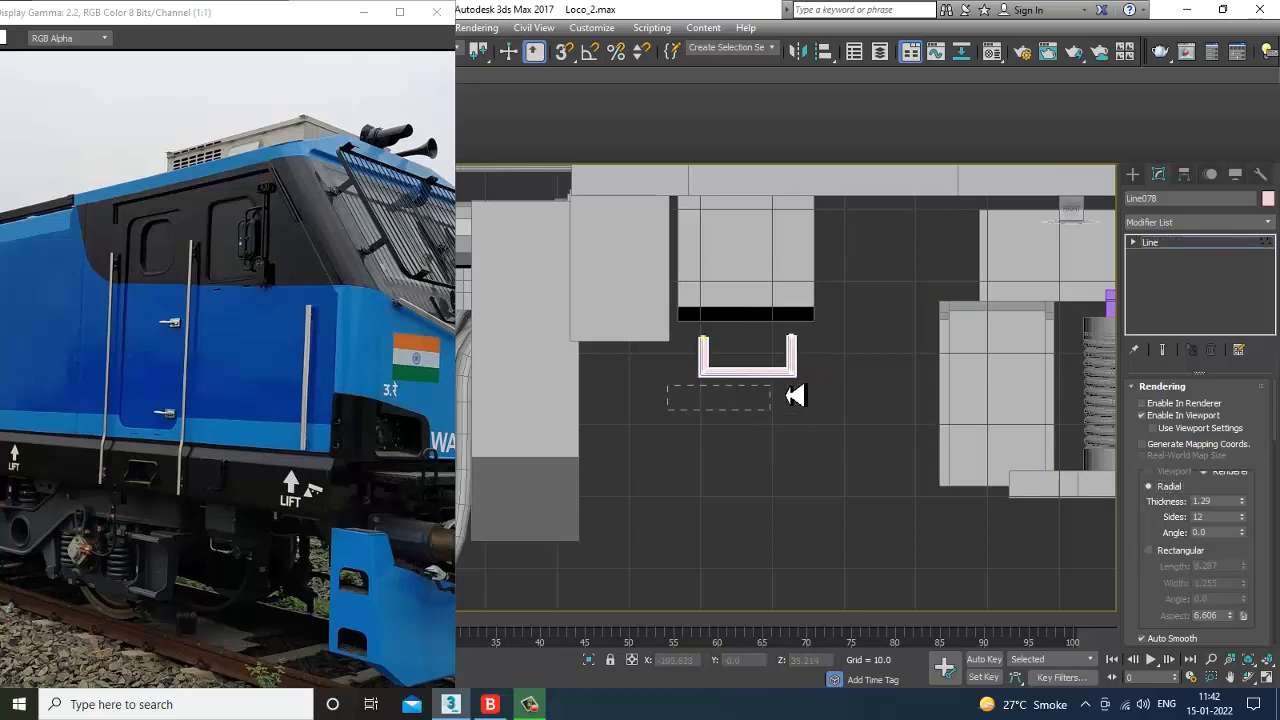
left_click_drag(849, 372, 843, 362)
scroll(1168, 615, "down", 10)
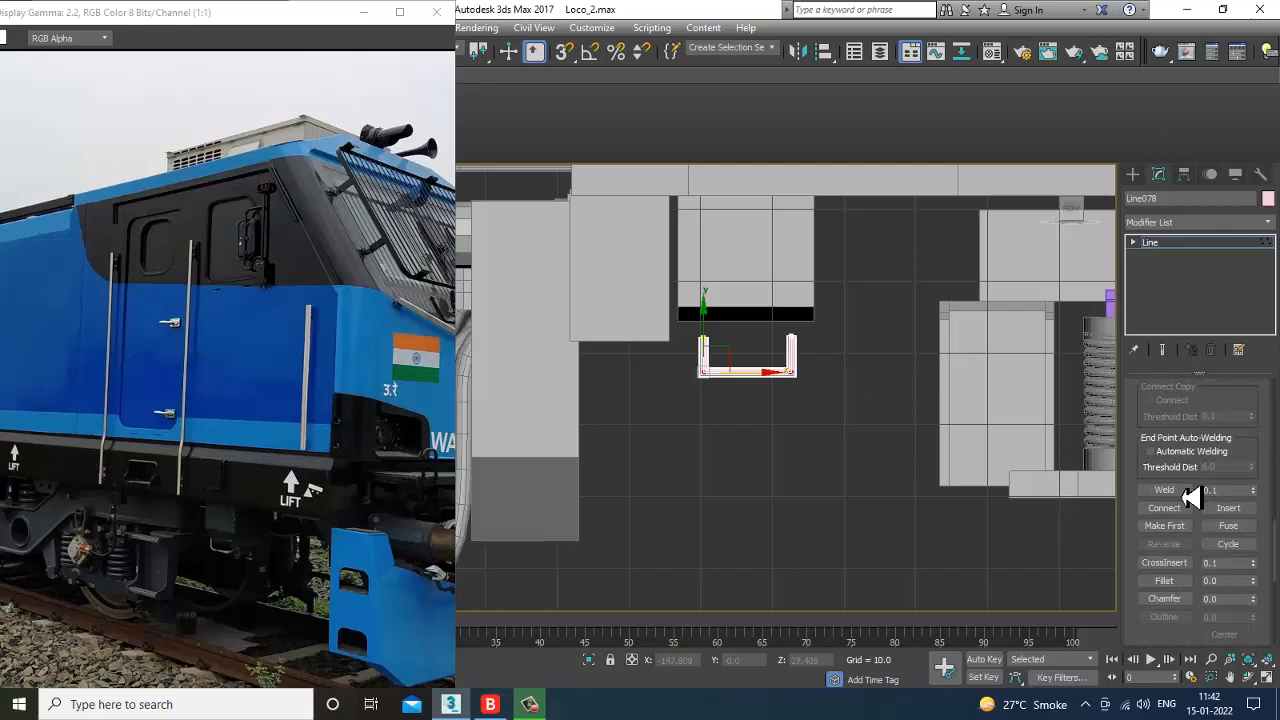
left_click(1165, 581)
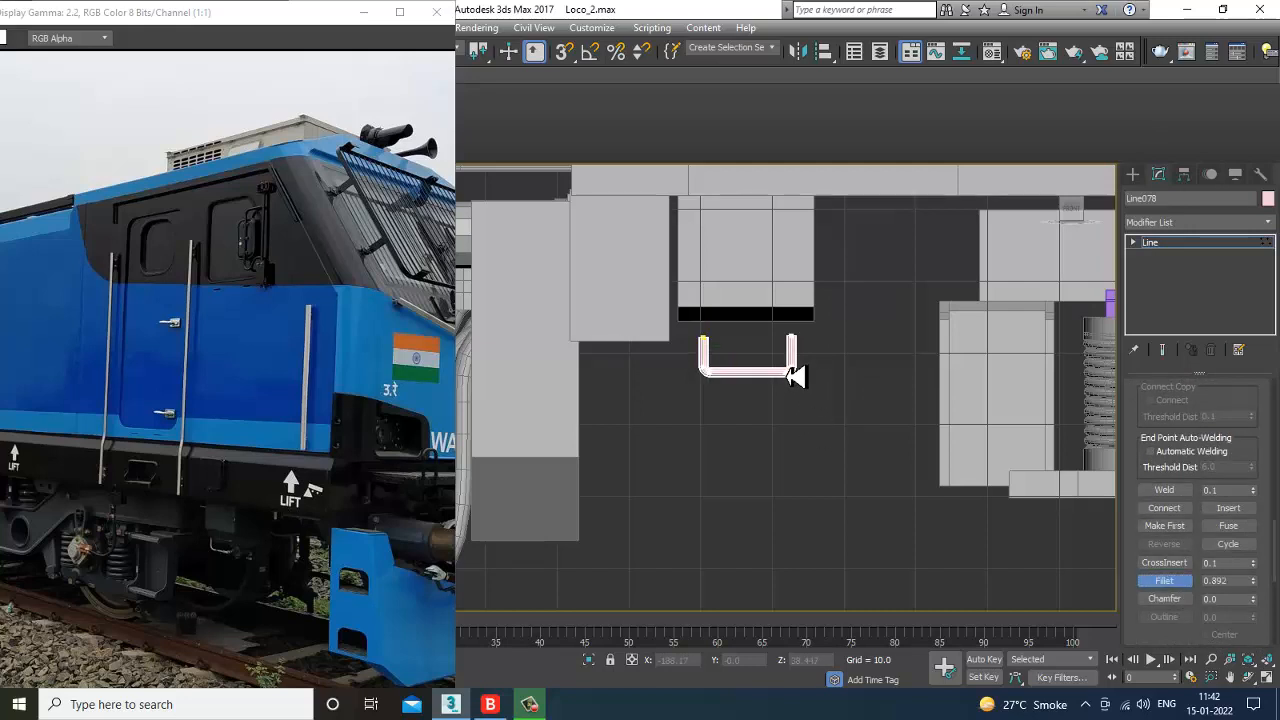
left_click(1150, 244)
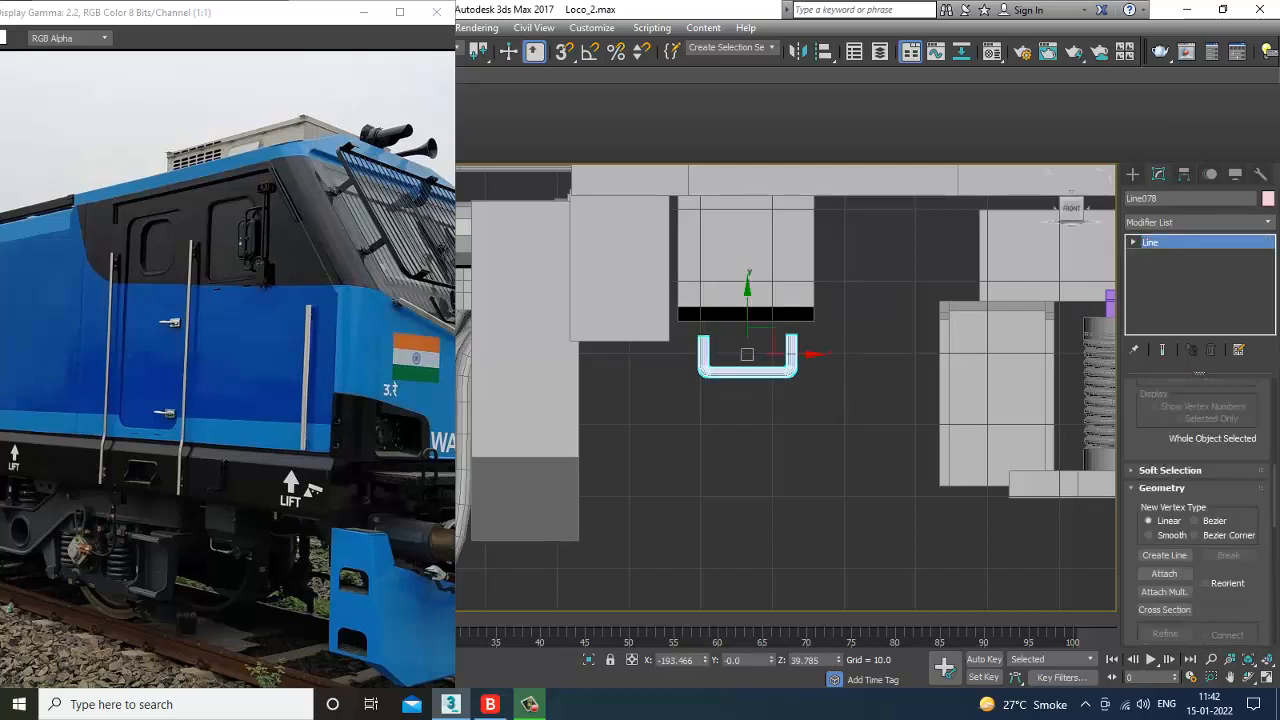
Step: Set the U-shaped bar's radial thickness to 0.735 and raise the bar along Z against the underside of the underframe box
scroll(1153, 438, "up", 8)
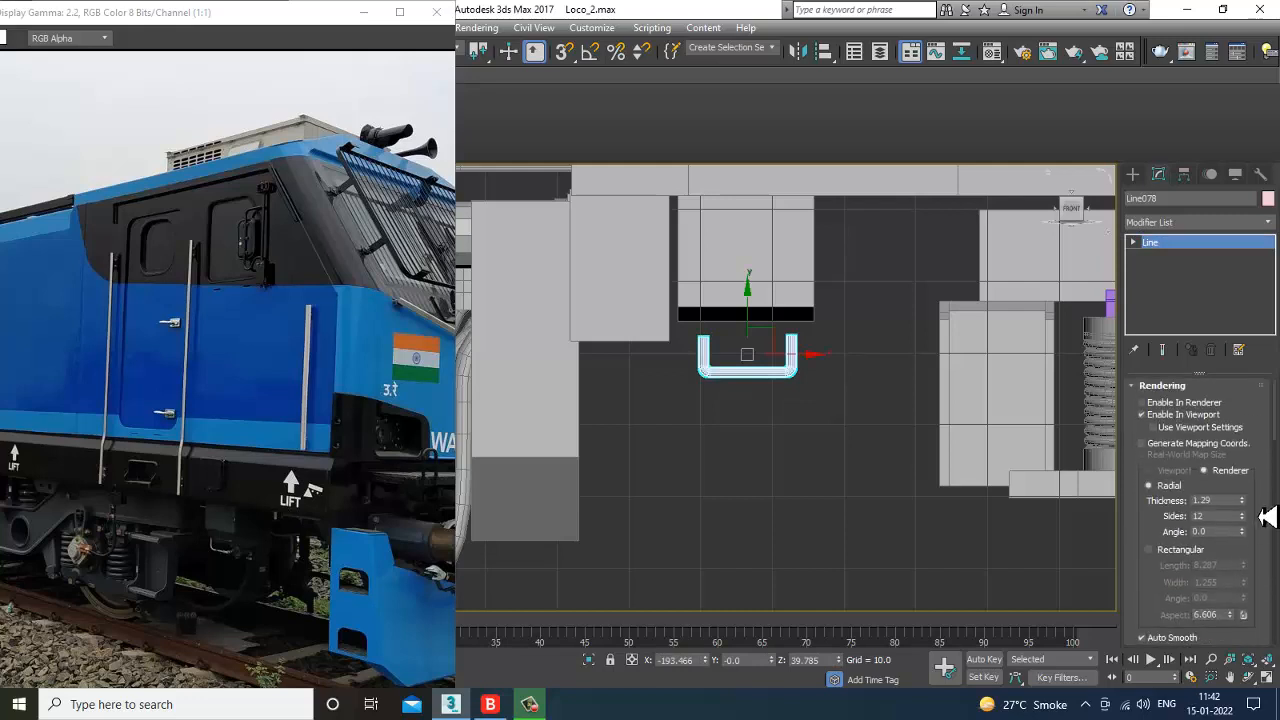
left_click_drag(1254, 512, 1262, 555)
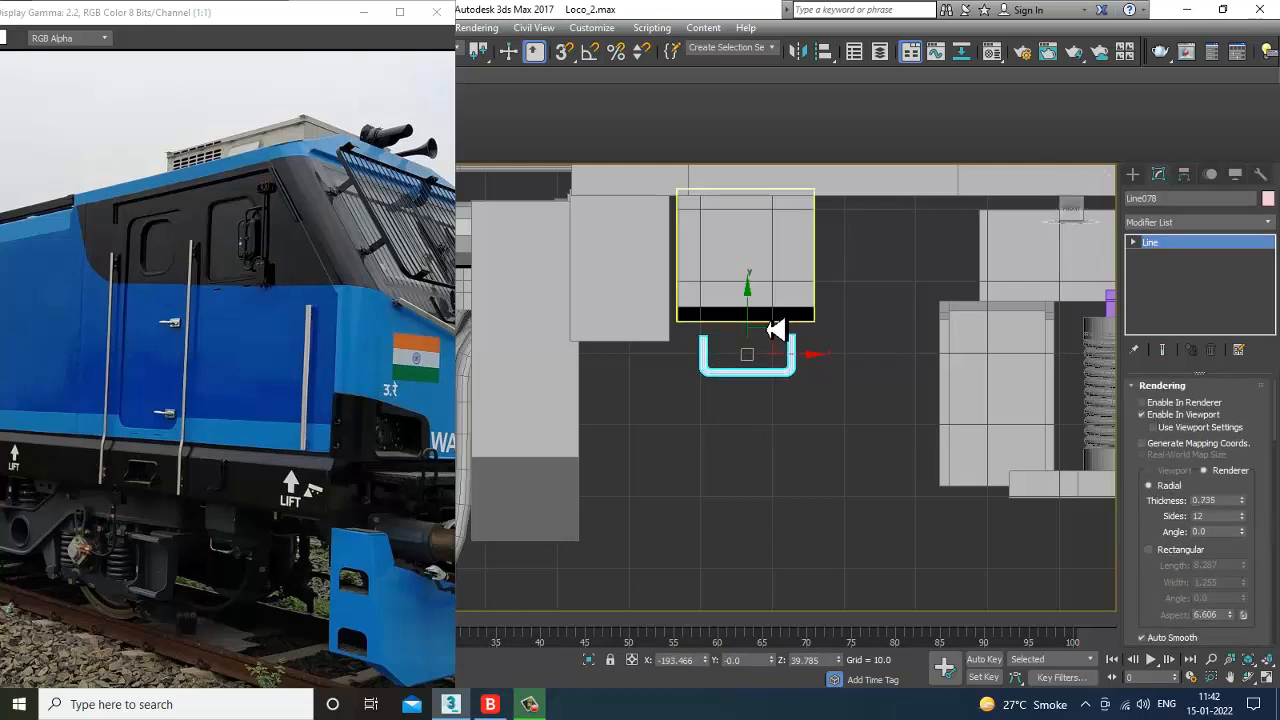
left_click_drag(749, 334, 748, 302)
Step: Move the U-shaped bar along Y to about 24.2 so it sits under the outer side of the underframe box
key("alt+w")
middle_click(838, 477)
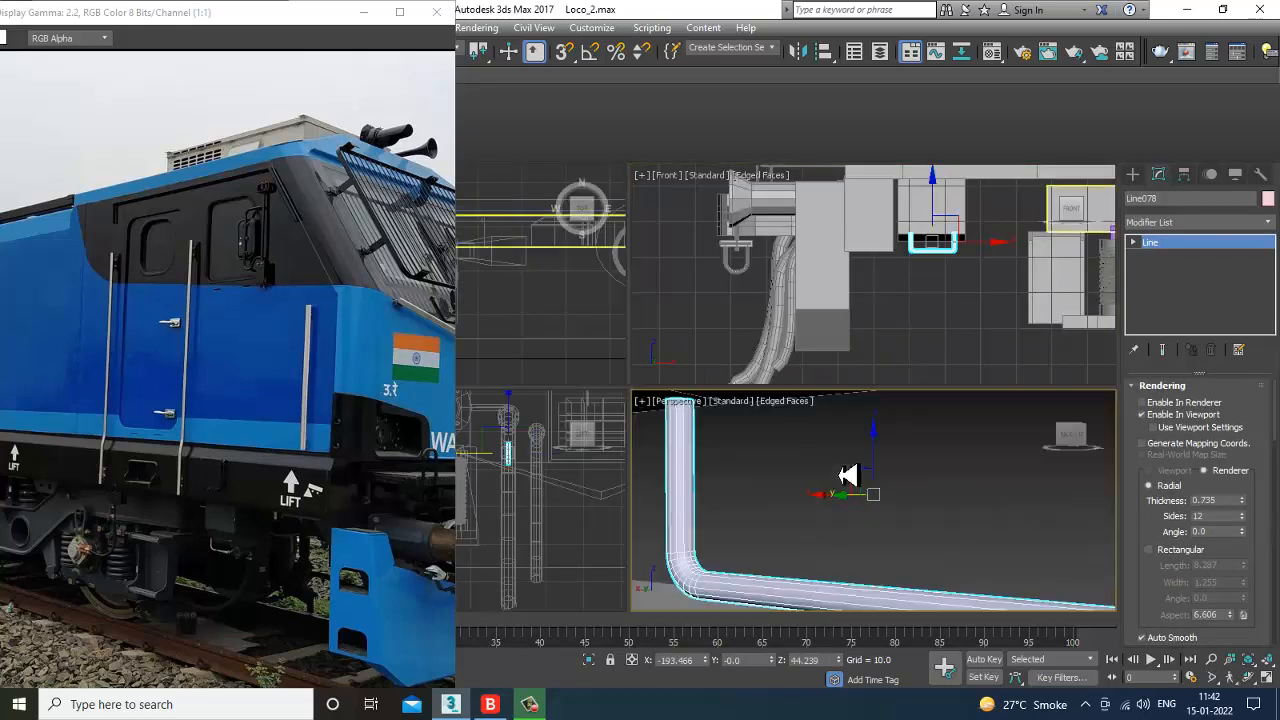
key("alt+w")
key("z")
mouse_move(841, 484)
middle_mouse_down("alt")
mouse_move(854, 474)
mouse_move(839, 480)
middle_mouse_up("alt")
left_click(788, 304)
scroll(788, 304, "down", 8)
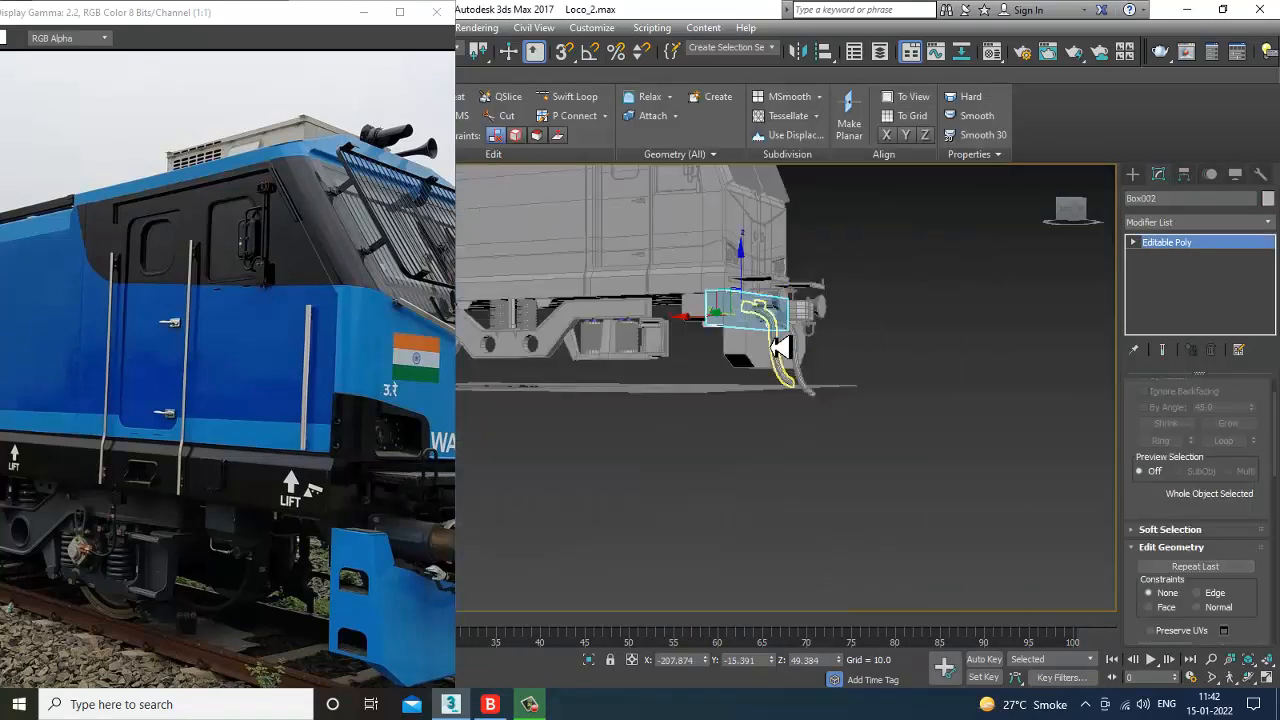
middle_click_drag(777, 349, 686, 363, "alt")
scroll(785, 390, "up", 6)
scroll(783, 390, "down", 6)
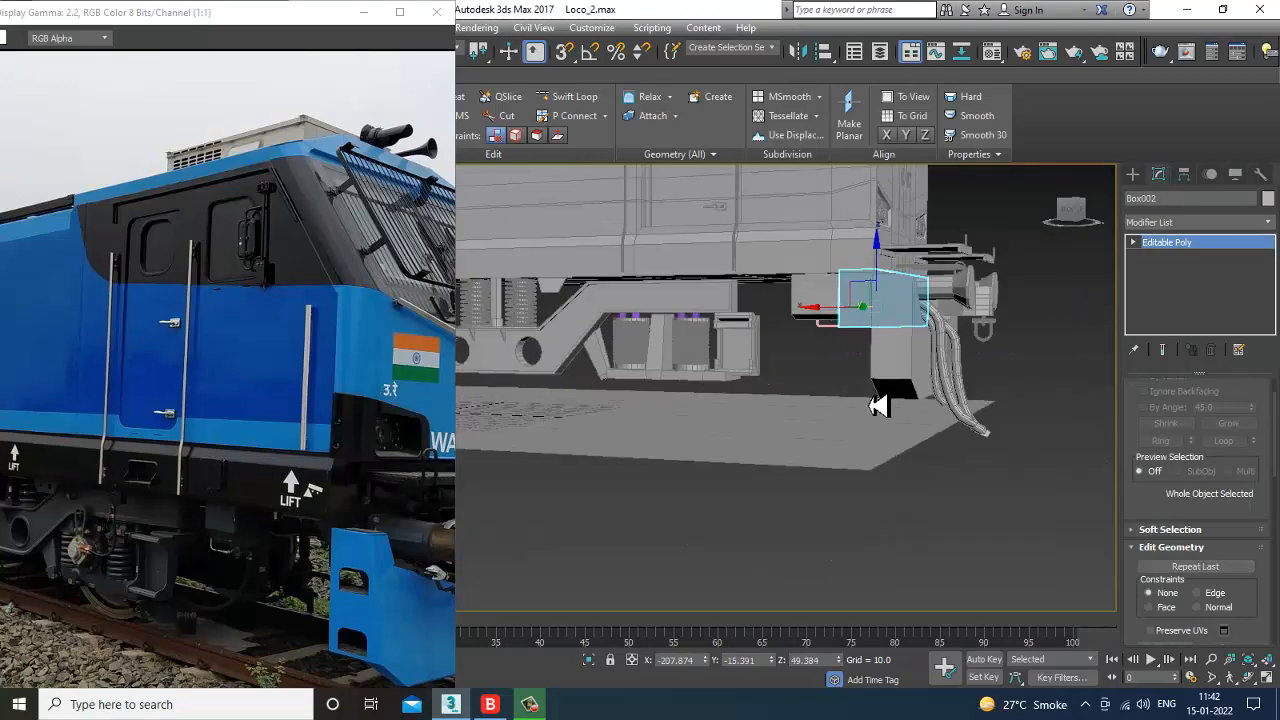
left_click(830, 328)
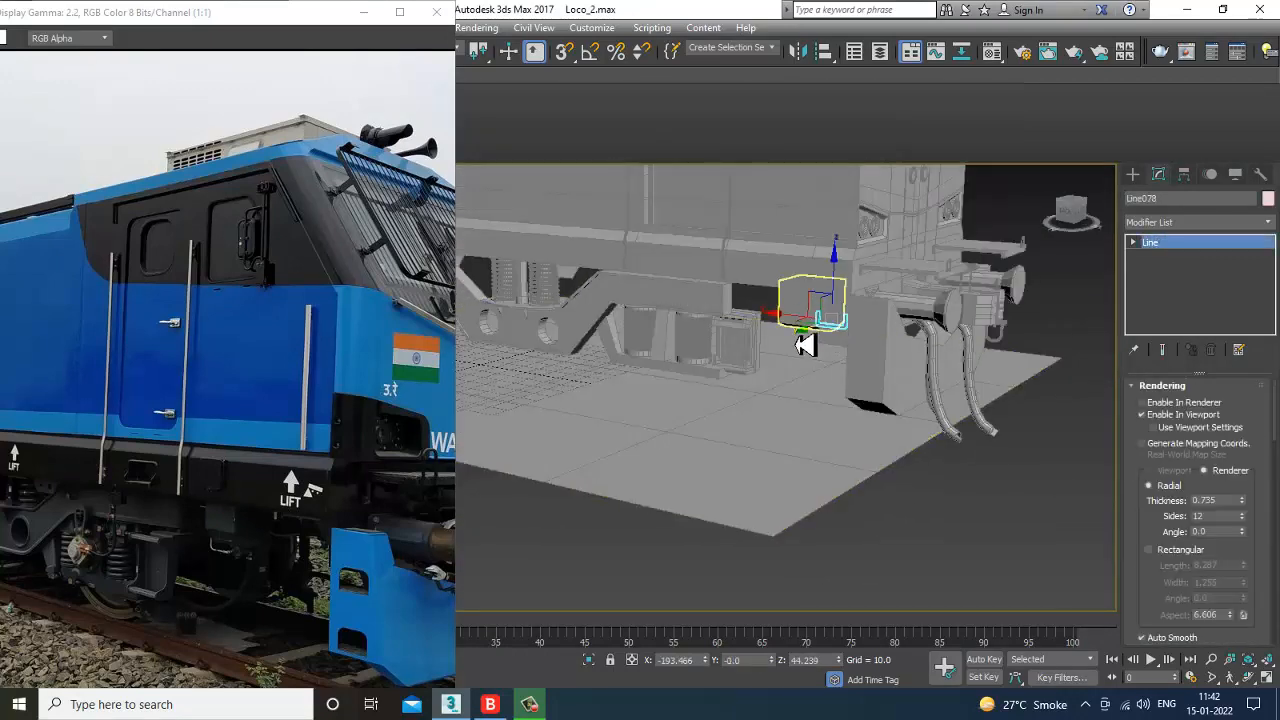
middle_click_drag(806, 343, 777, 389, "alt")
left_click_drag(797, 343, 755, 355)
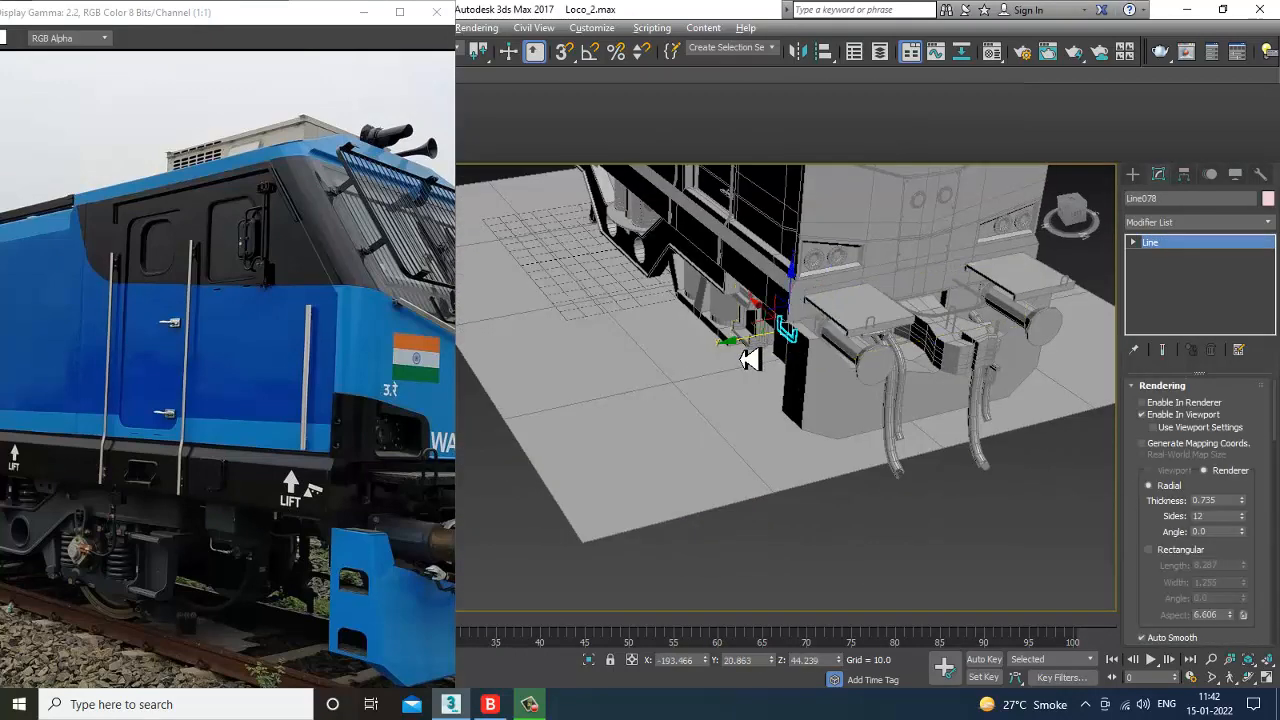
scroll(750, 360, "up", 10)
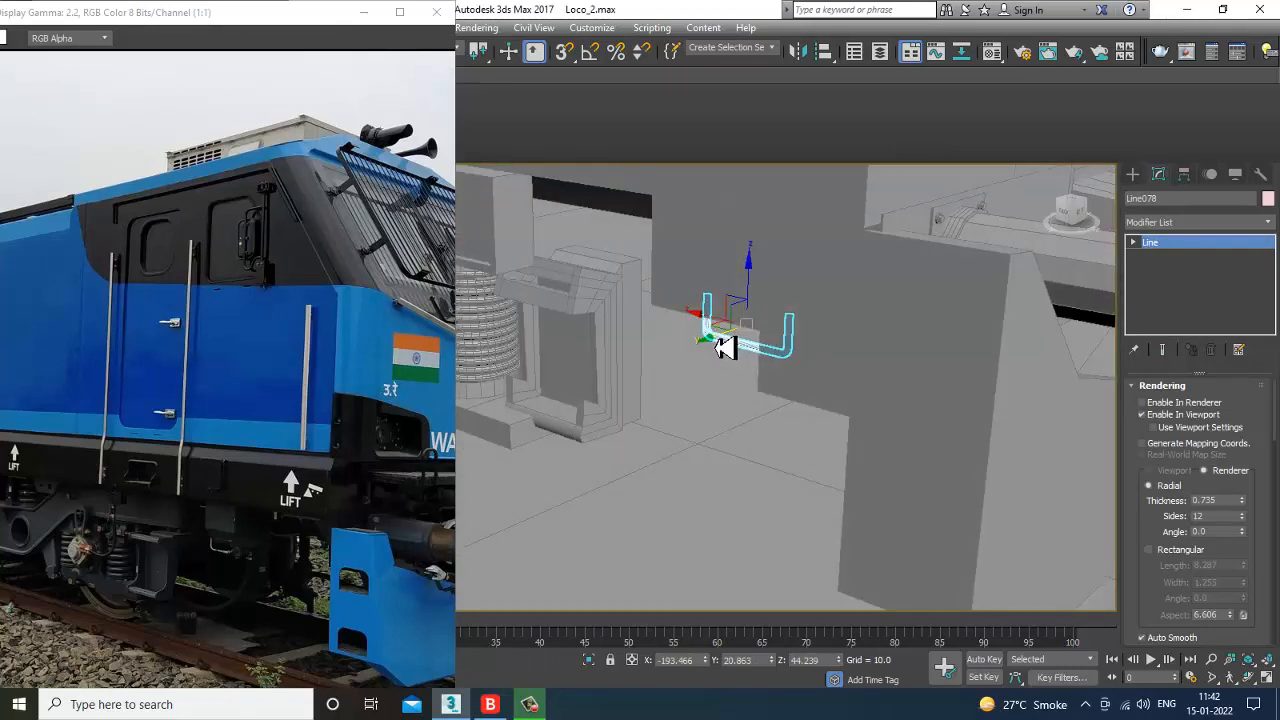
left_click_drag(724, 347, 709, 358)
middle_click_drag(708, 357, 916, 352, "alt")
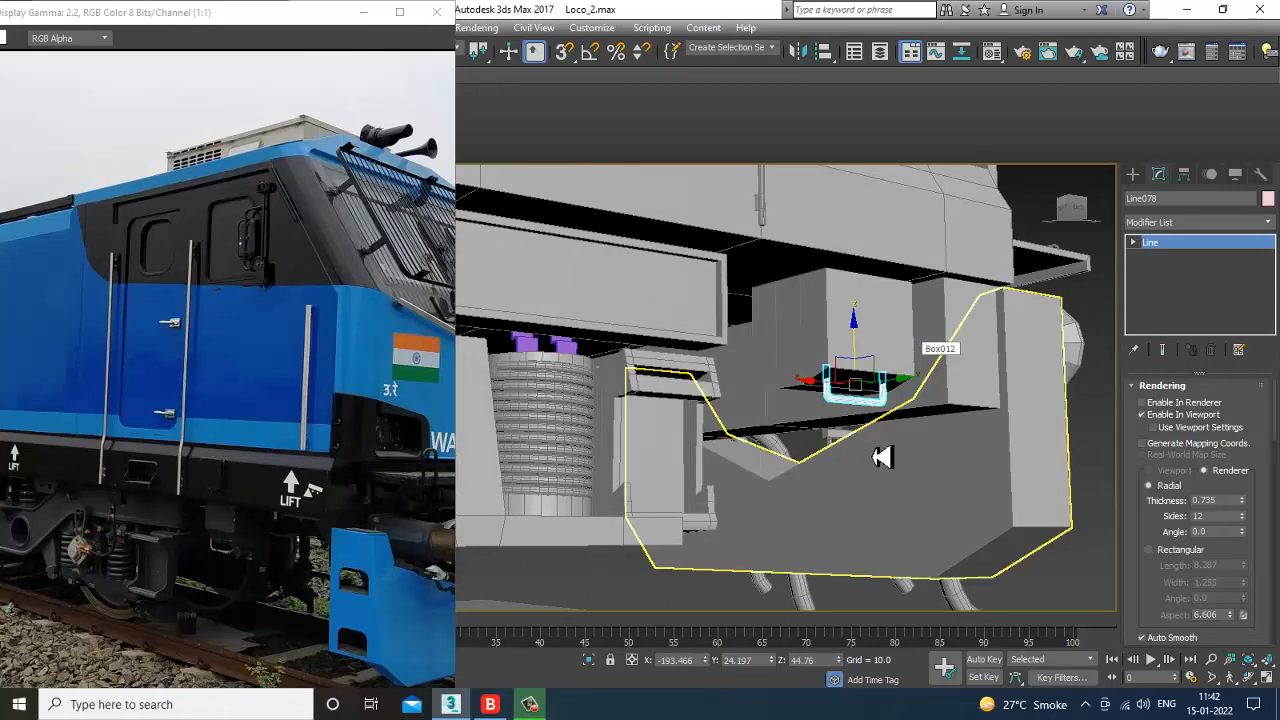
Step: Move the underframe box and the U-shaped bar together along X toward the bogie and inward along Y
middle_click_drag(886, 451, 833, 467, "alt")
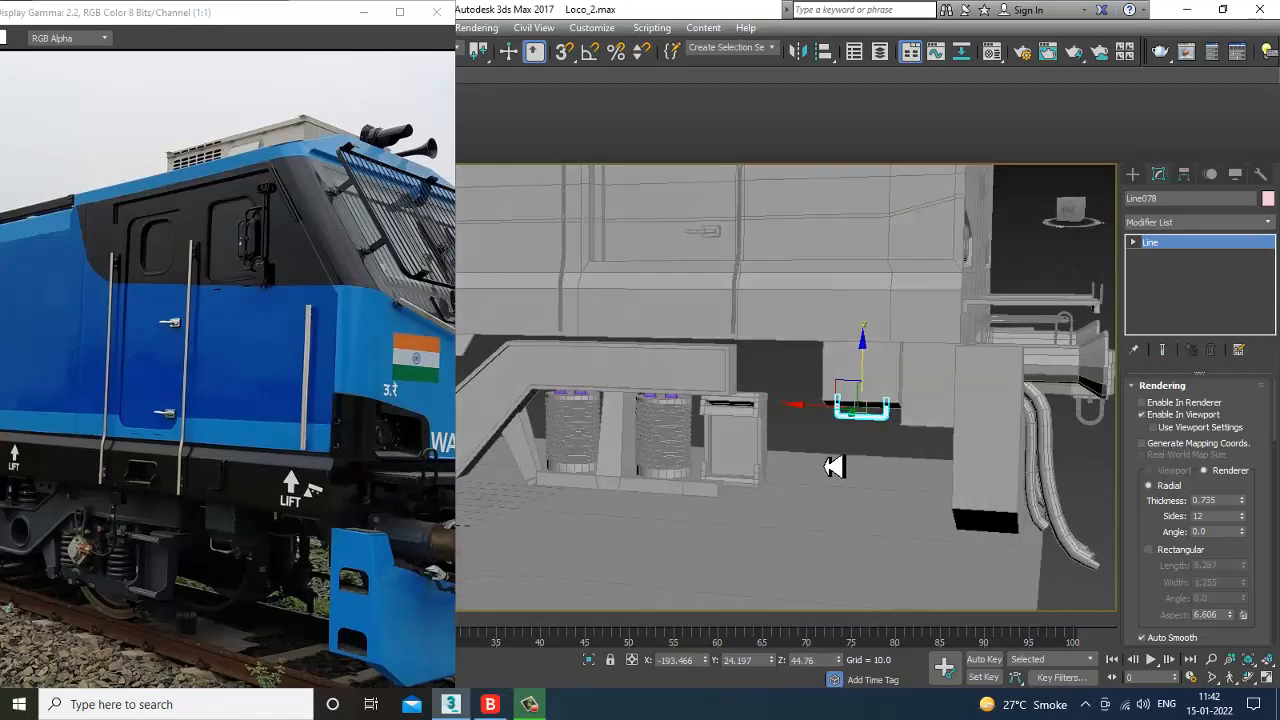
left_click(852, 390, "ctrl")
left_click_drag(825, 402, 777, 405)
mouse_move(797, 414)
middle_mouse_down("alt")
mouse_move(758, 431)
mouse_move(825, 405)
mouse_move(797, 420)
middle_mouse_up("alt")
left_click_drag(789, 391, 826, 433)
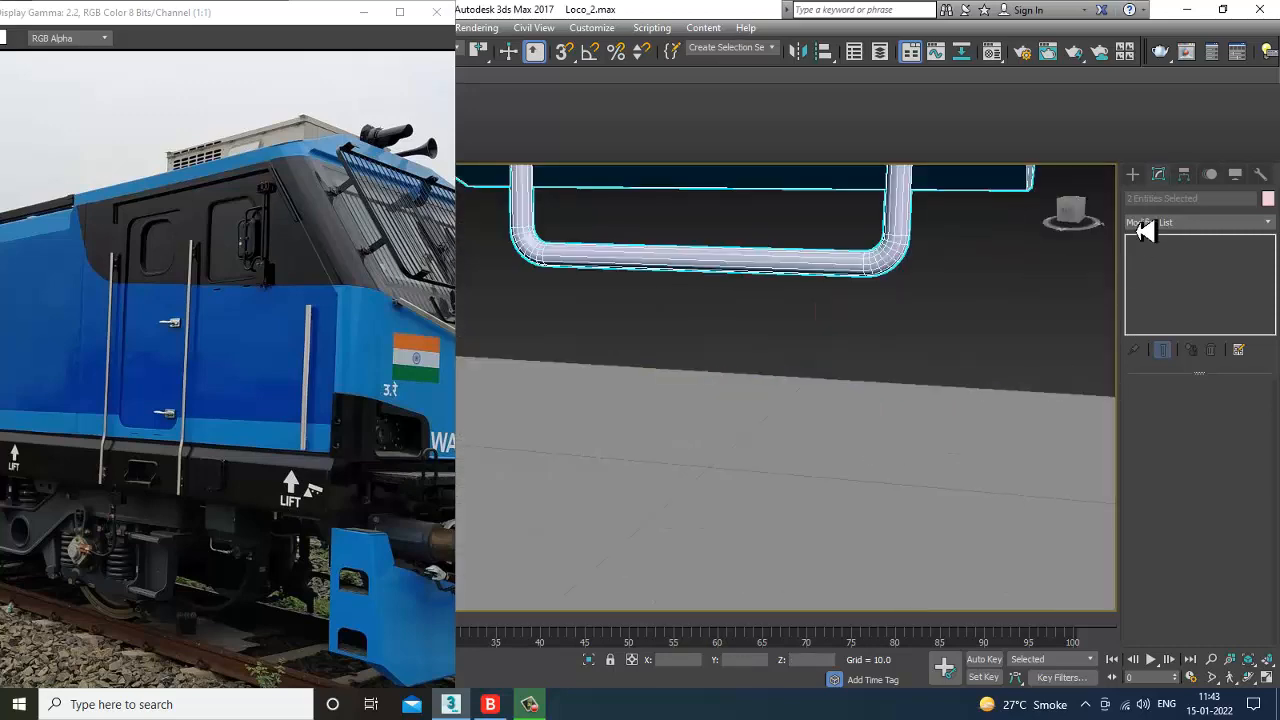
Step: Create a Cylinder of radius about 2.3 and height about 2.2 in the Top view, beside the U-shaped bar within the box outline
left_click(1133, 174)
left_click(1133, 197)
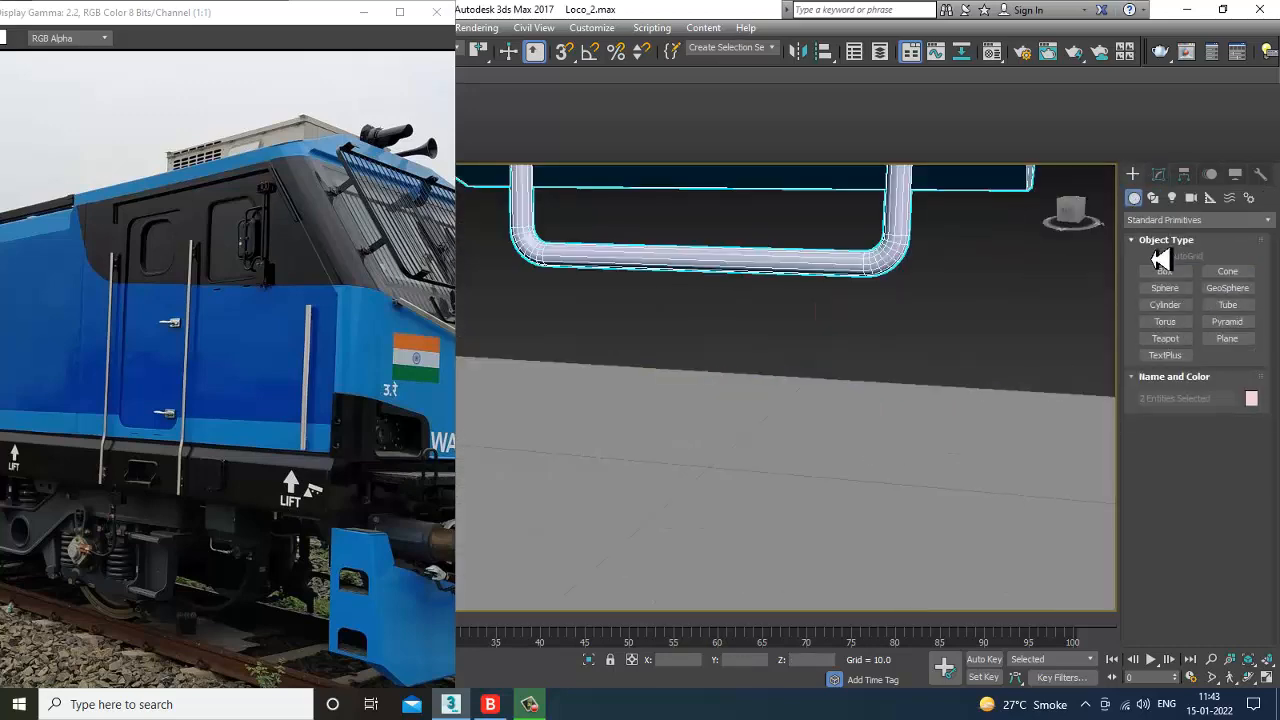
left_click(1181, 309)
middle_click_drag(908, 474, 845, 479, "alt")
scroll(787, 478, "down", 3)
middle_click_drag(779, 436, 781, 514, "alt")
key("alt+w")
middle_click(594, 341)
key("alt+w")
key("z")
middle_click_drag(605, 384, 697, 380)
left_click_drag(680, 388, 717, 437)
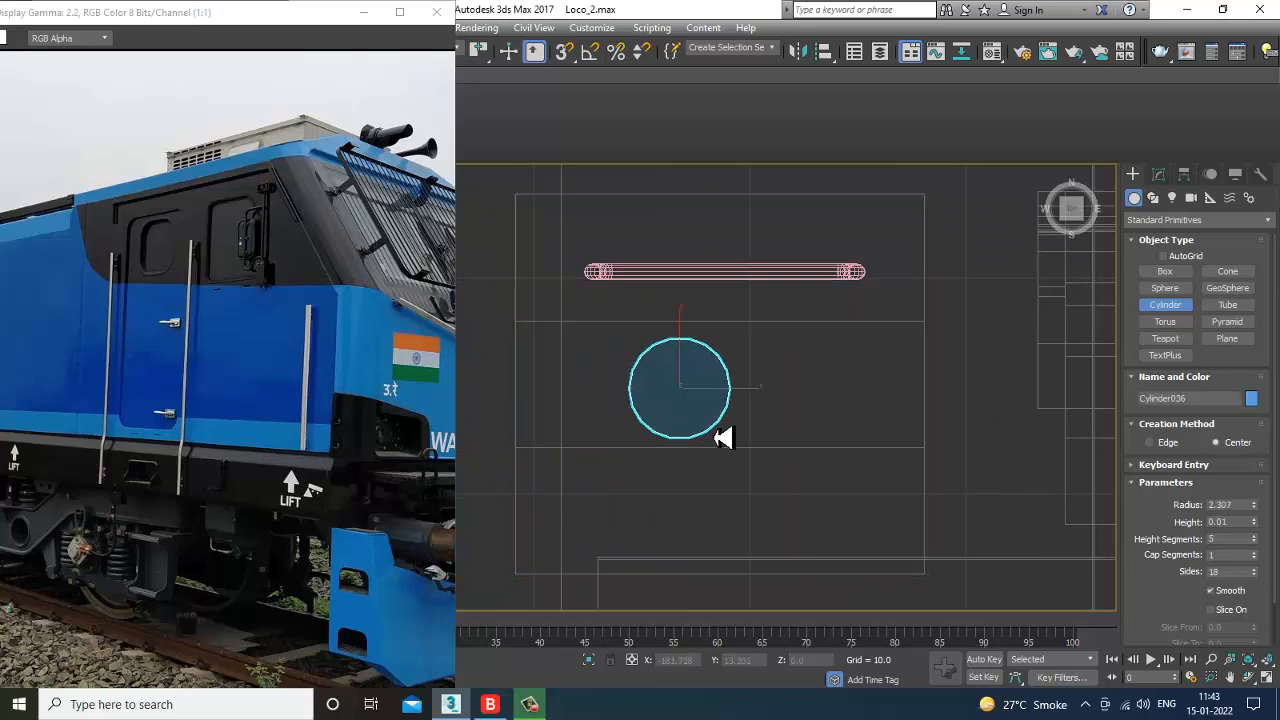
left_click(725, 390)
right_click(726, 390)
Step: Set the cylinder's height segments to 1 and convert it to an Editable Poly
key("alt+w")
middle_click(914, 497)
key("z")
key("alt+w")
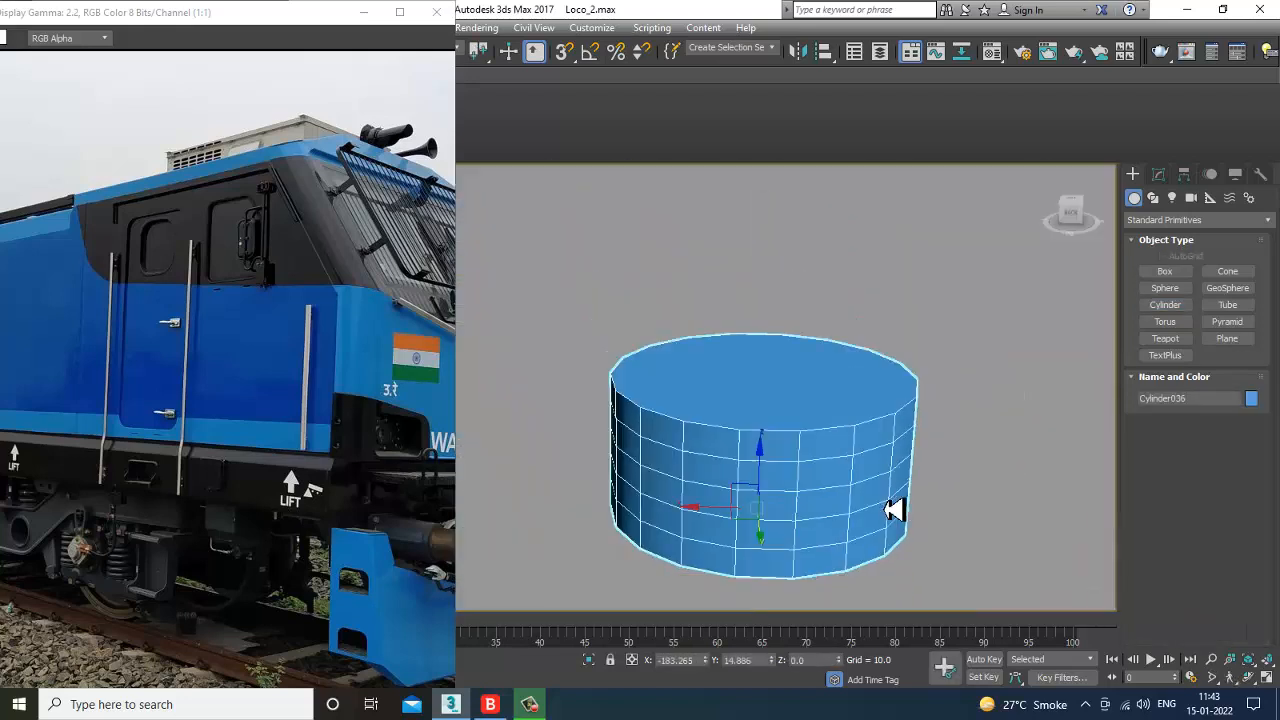
scroll(894, 509, "down", 3)
middle_click_drag(894, 509, 898, 470, "alt")
left_click(1160, 175)
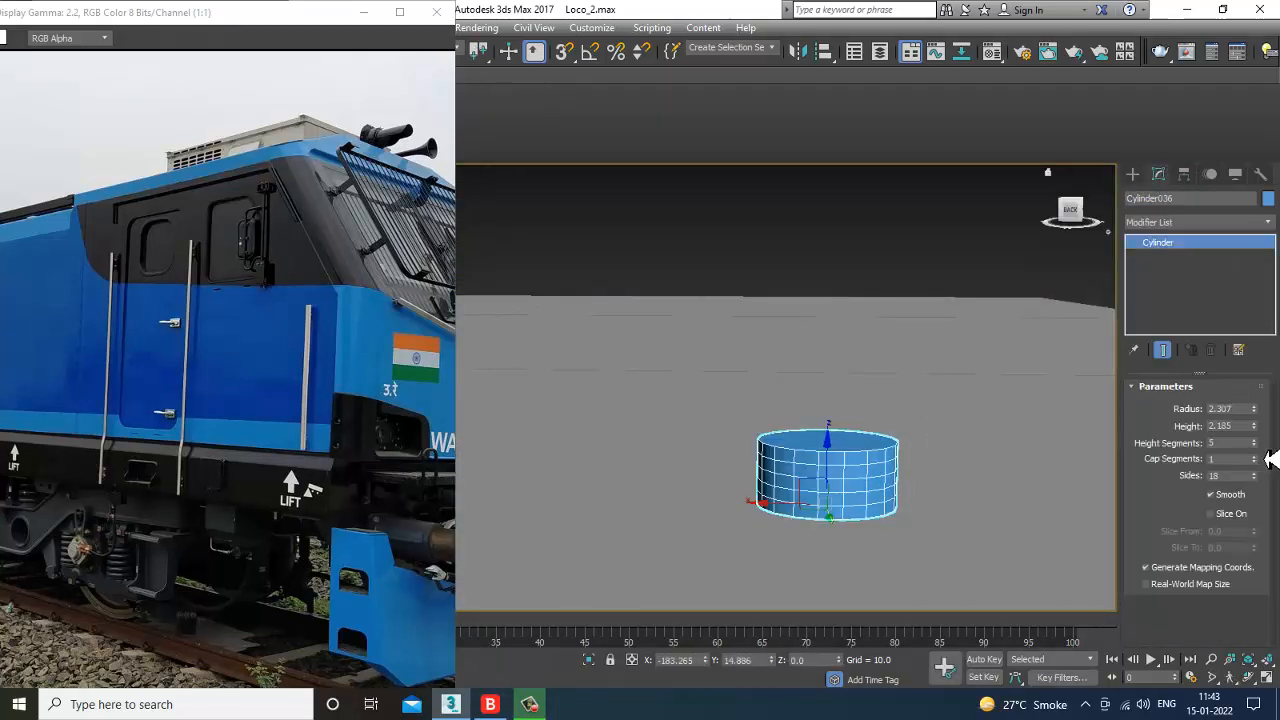
left_click_drag(1254, 446, 1254, 476)
middle_click_drag(825, 461, 804, 355, "alt")
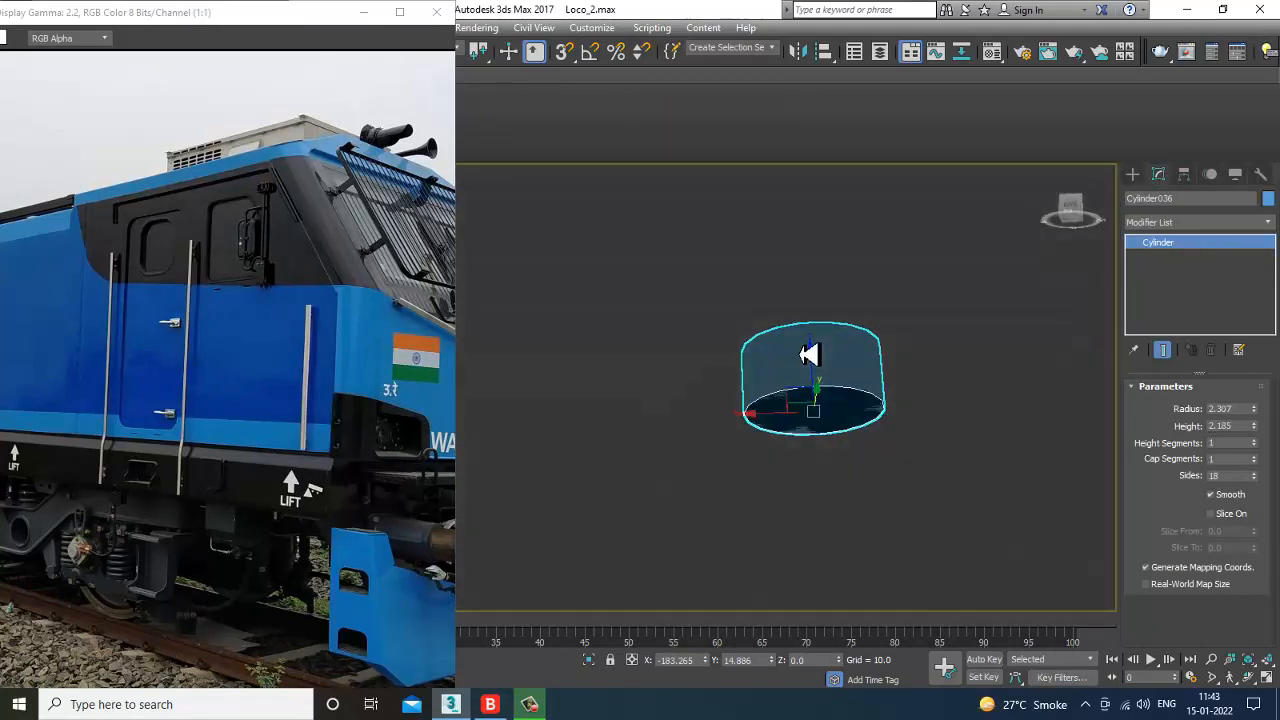
right_click(810, 354)
mouse_move(890, 508)
left_click(1060, 517)
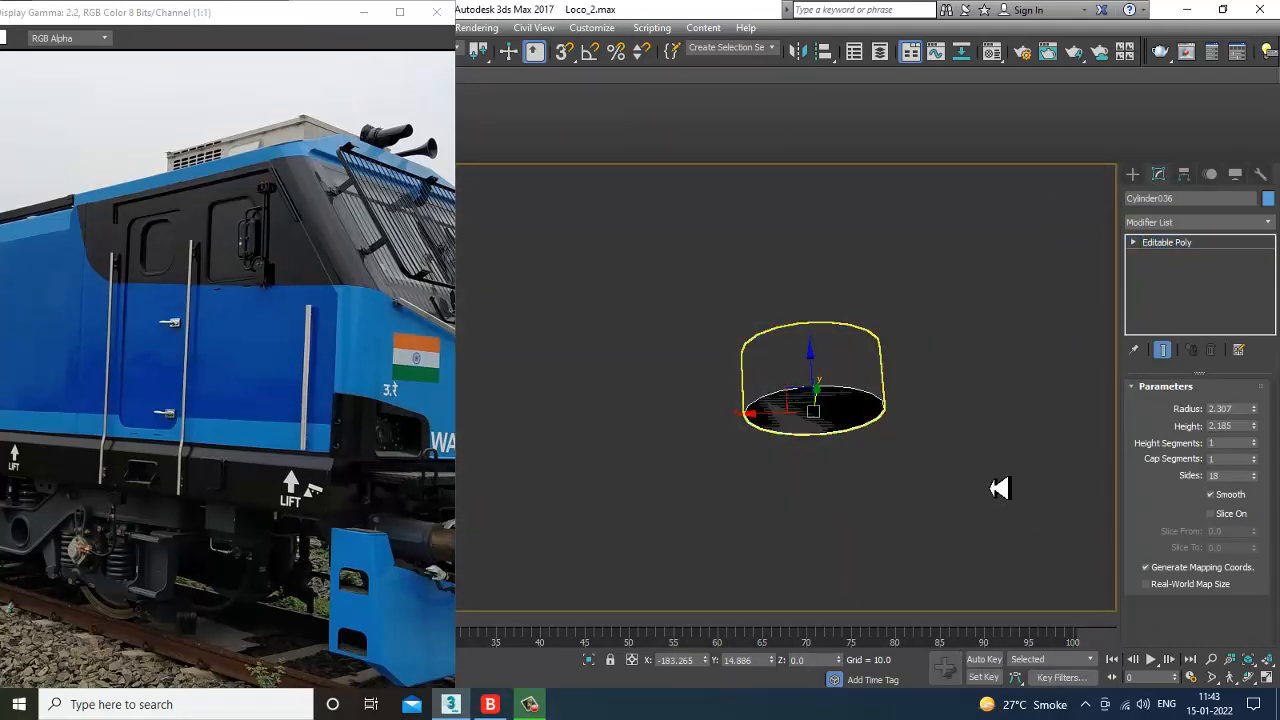
Step: Bevel the cylinder's bottom polygon with a height of 1.28 and an outline of -1.0
key("4")
left_click(852, 416)
scroll(1193, 566, "down", 3)
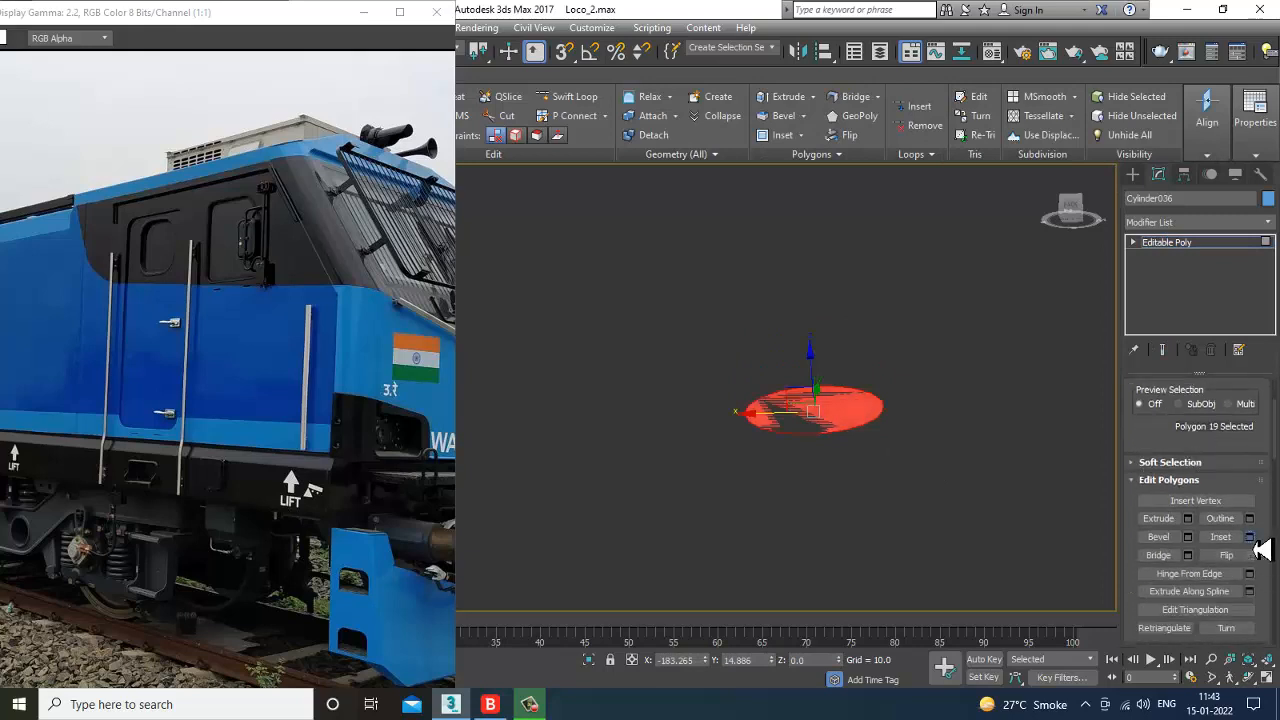
left_click(1249, 537)
left_click(684, 442)
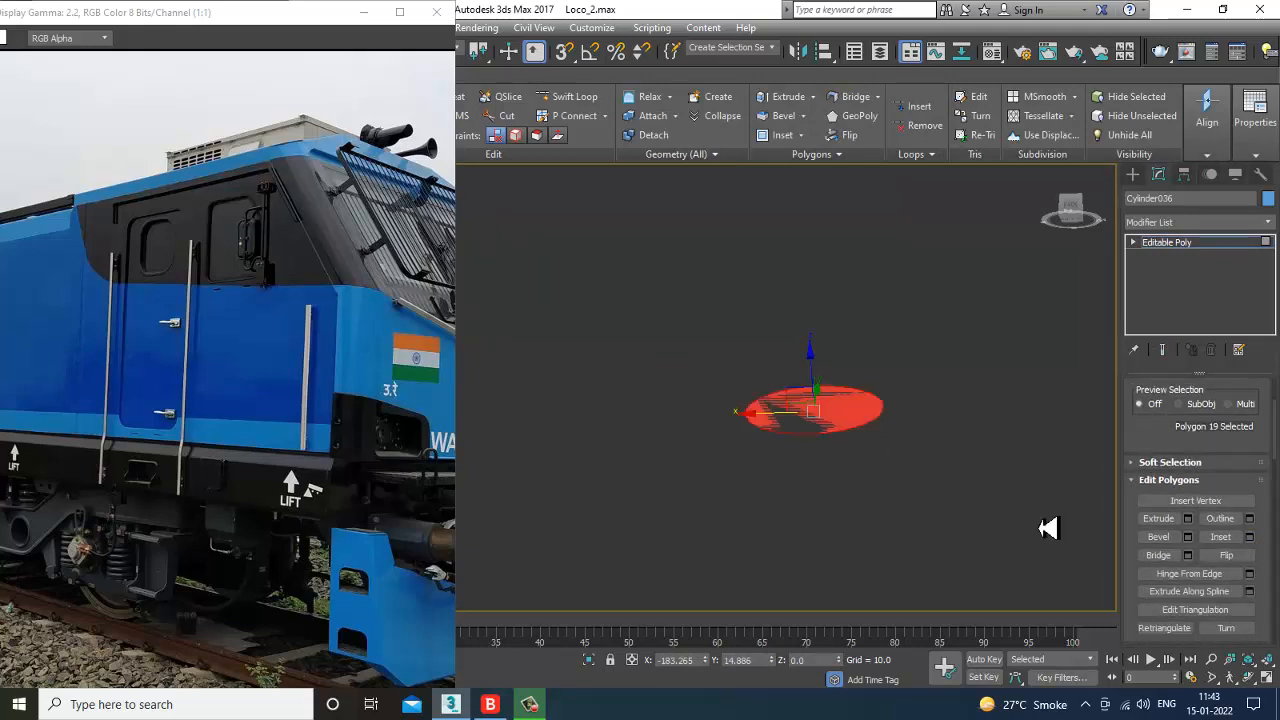
left_click(1188, 538)
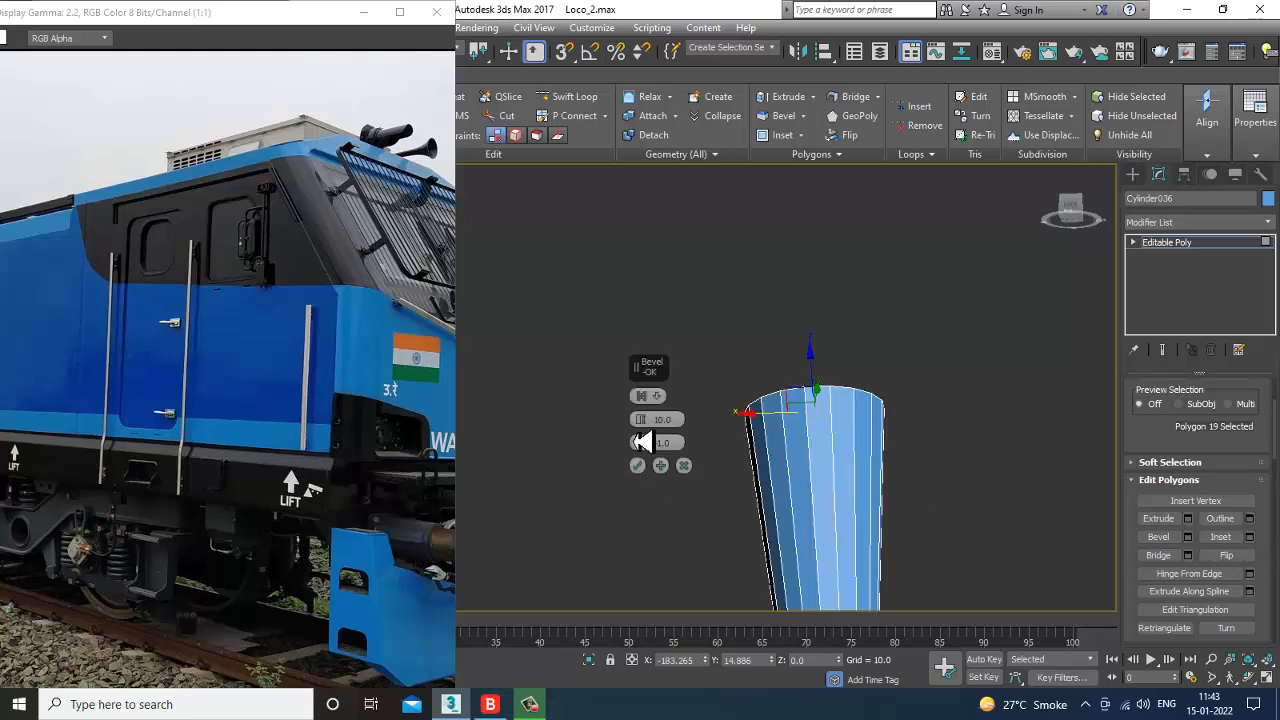
left_click_drag(643, 423, 655, 484)
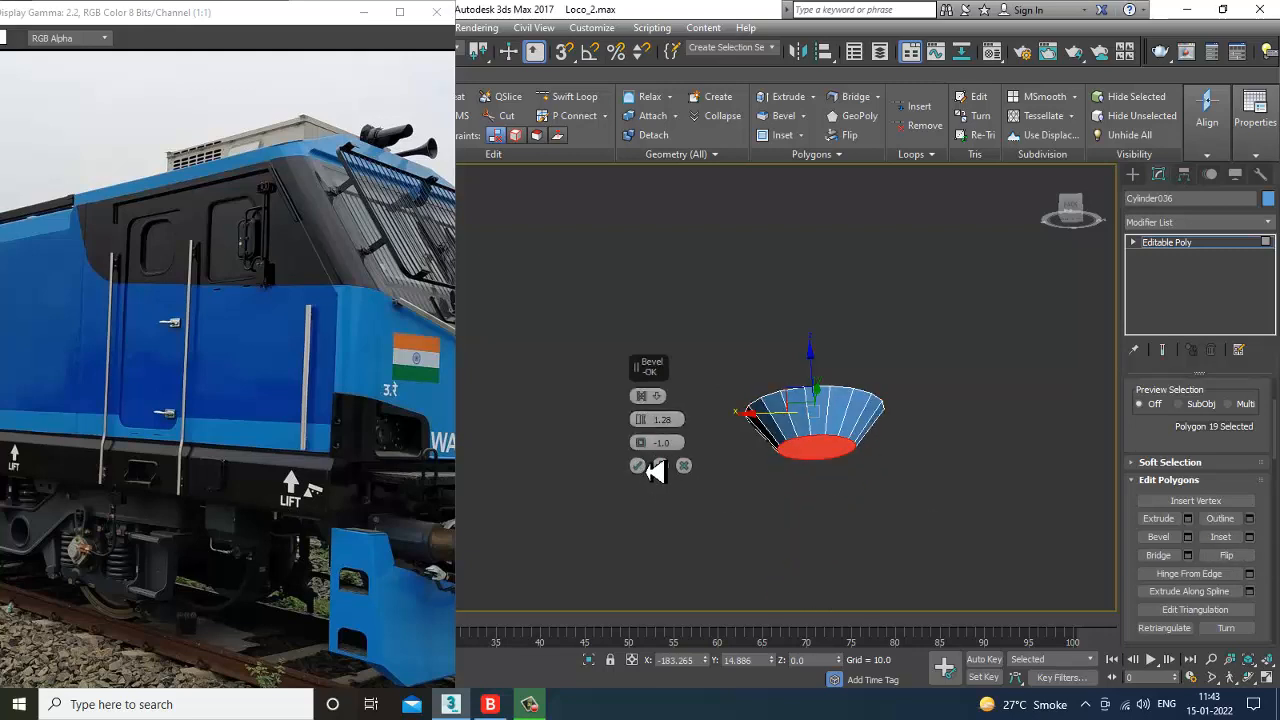
left_click(642, 466)
left_click(1180, 243)
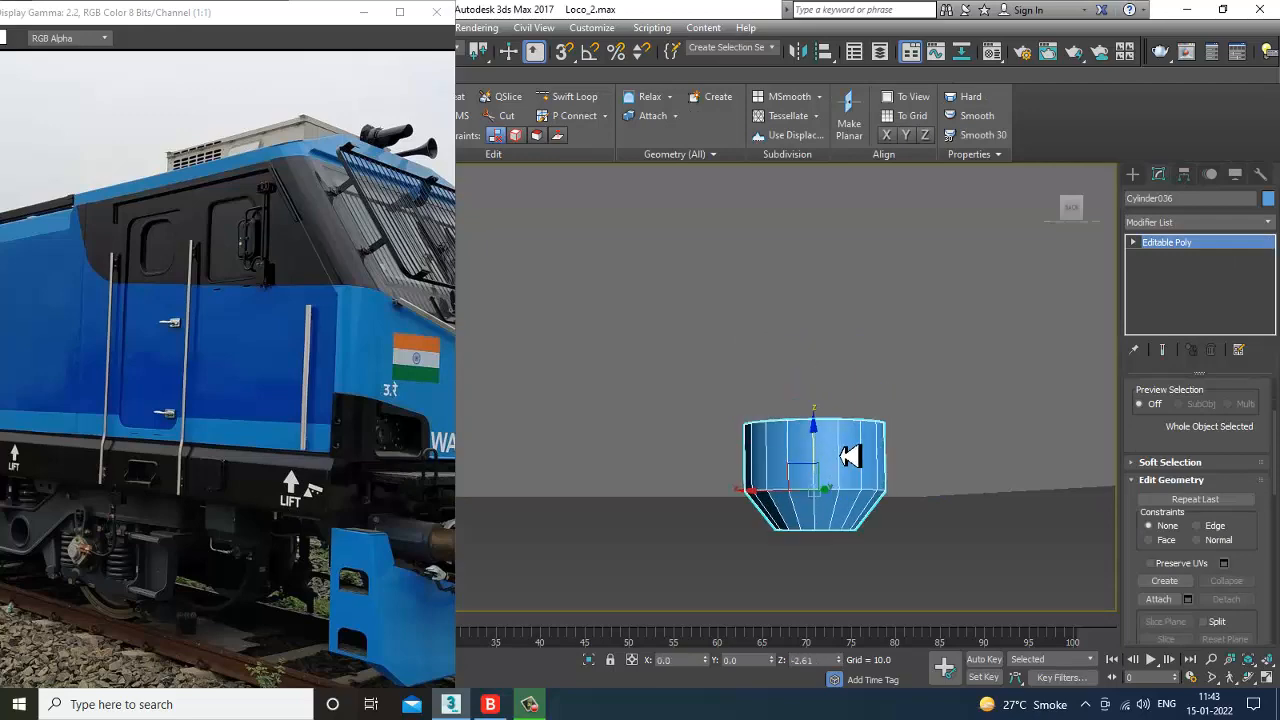
Step: Raise the bevelled cylinder to Z 43.09 under the underframe box and shift it along X to -186.362
scroll(852, 468, "down", 10)
scroll(843, 506, "down", 5)
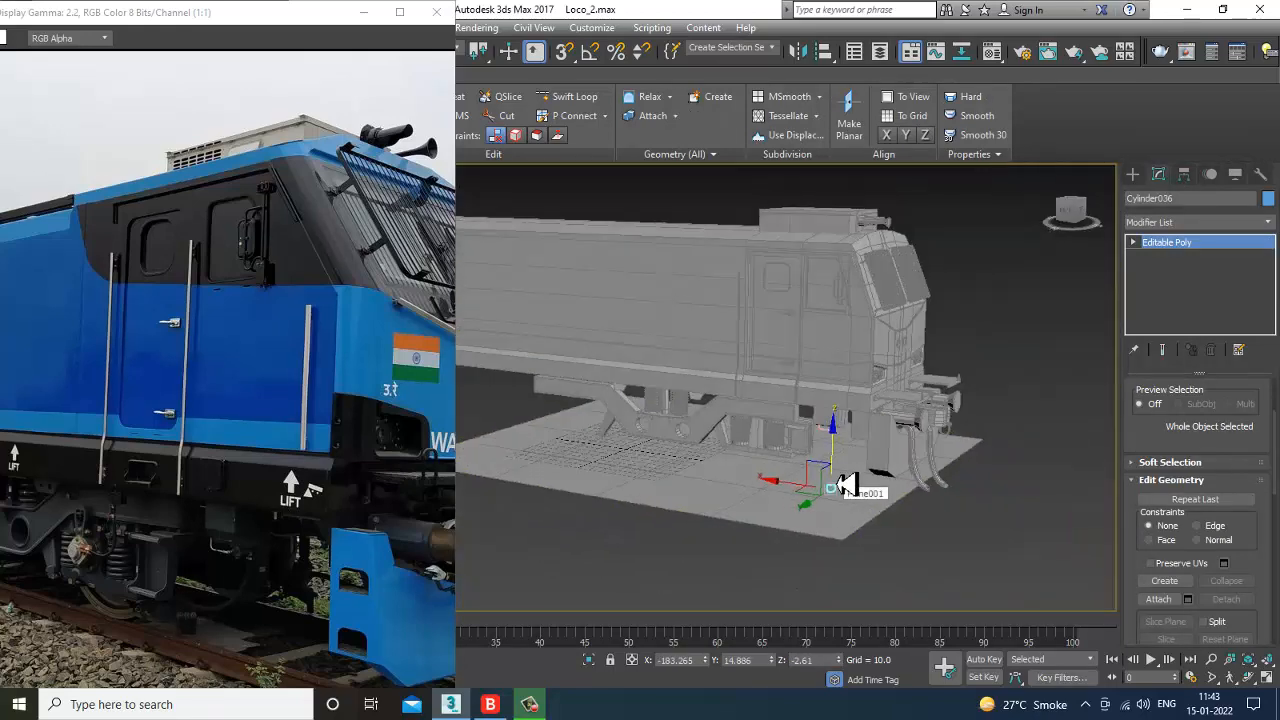
key("z")
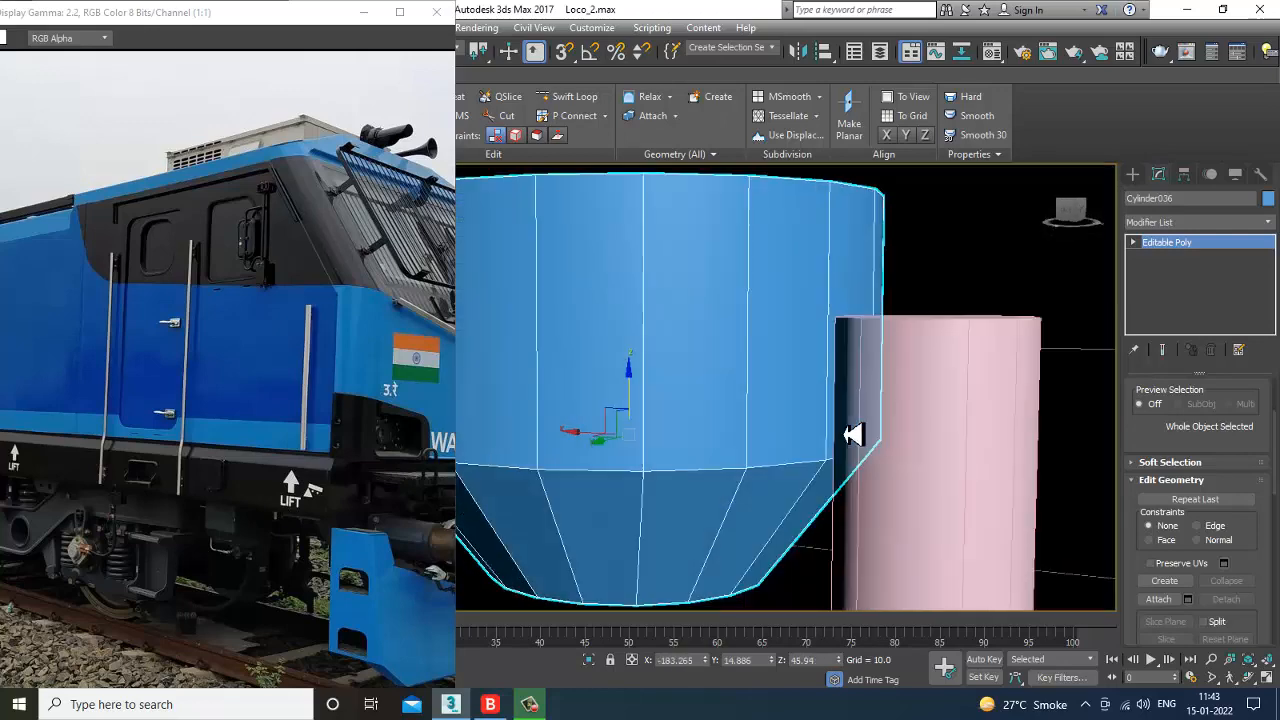
scroll(851, 436, "down", 1)
middle_click_drag(851, 434, 765, 490, "alt")
scroll(866, 454, "down", 5)
scroll(845, 430, "down", 2)
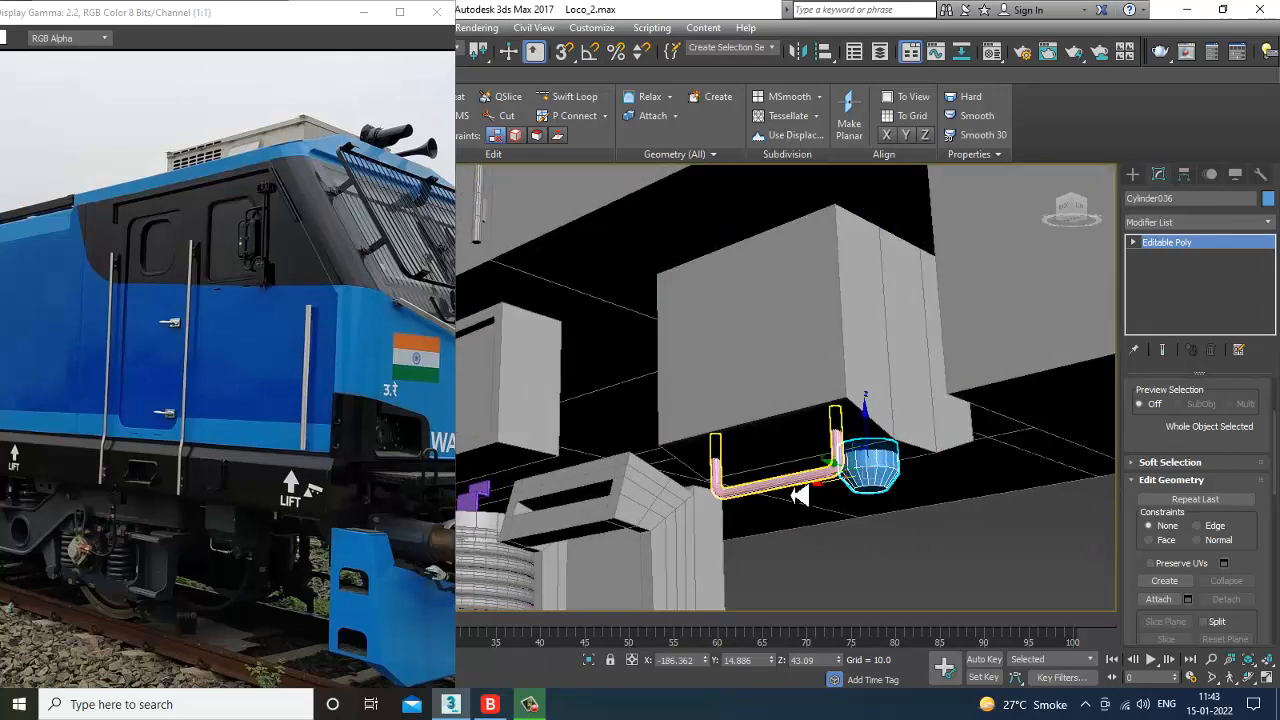
Step: Isolate the cylinder, U-shaped bar and box, and centre the cylinder under the box by moving it along Y to 15.492
left_click(799, 491, "ctrl")
left_click(809, 363, "ctrl")
key("alt+q")
middle_click_drag(826, 420, 697, 480, "alt")
left_click(733, 485)
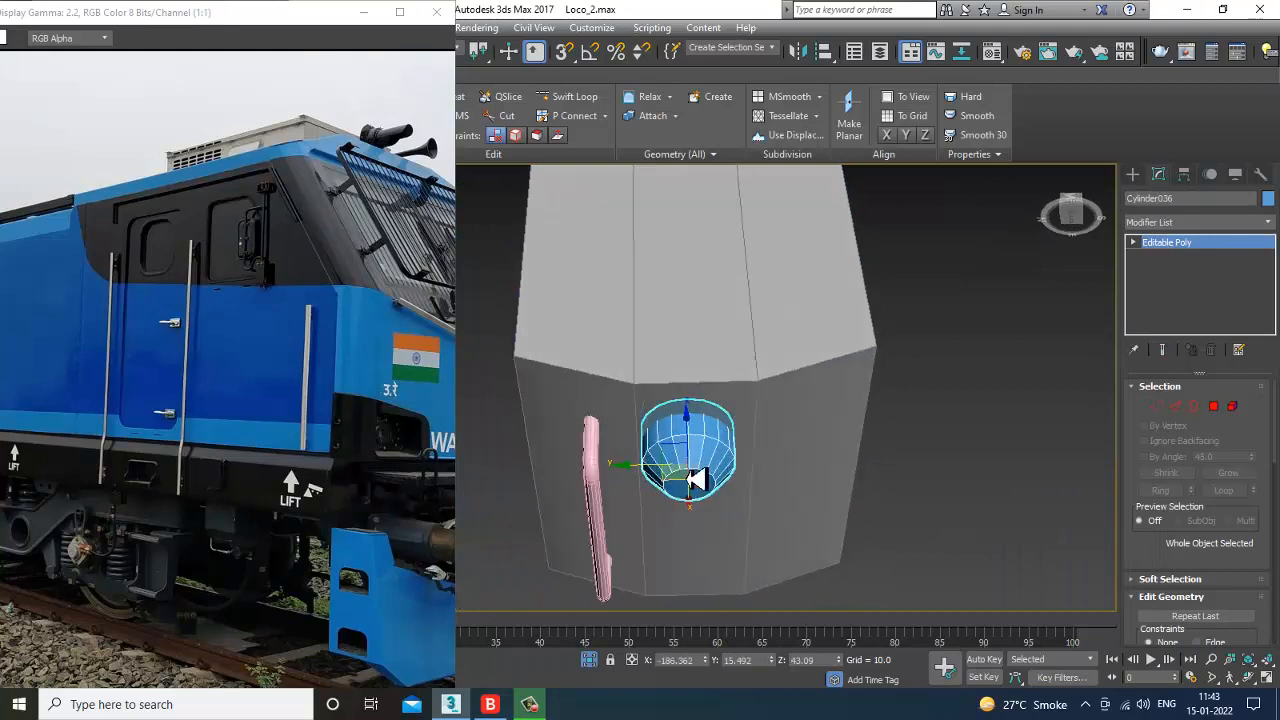
Step: Copy the bevelled cylinder along X to -177.901 beneath the underframe box and end the isolation
left_click_drag(703, 519, 723, 608, "shift")
key("Return")
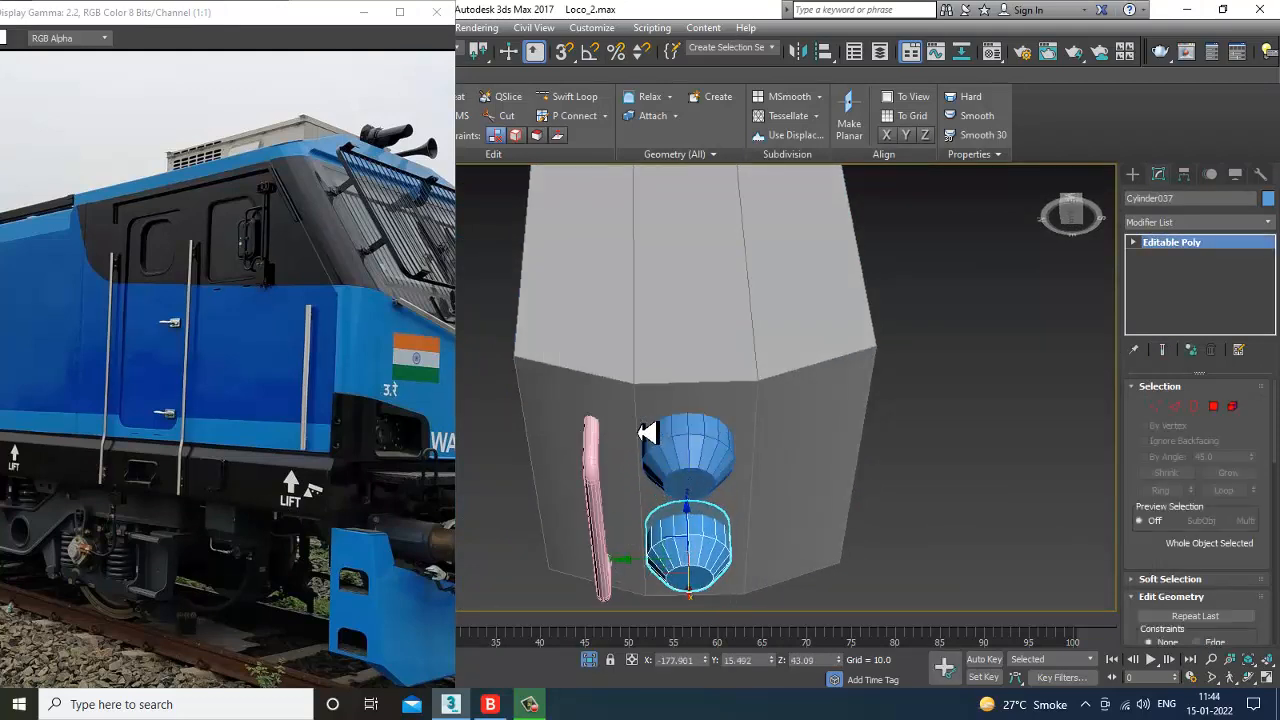
middle_click_drag(742, 514, 857, 542, "alt")
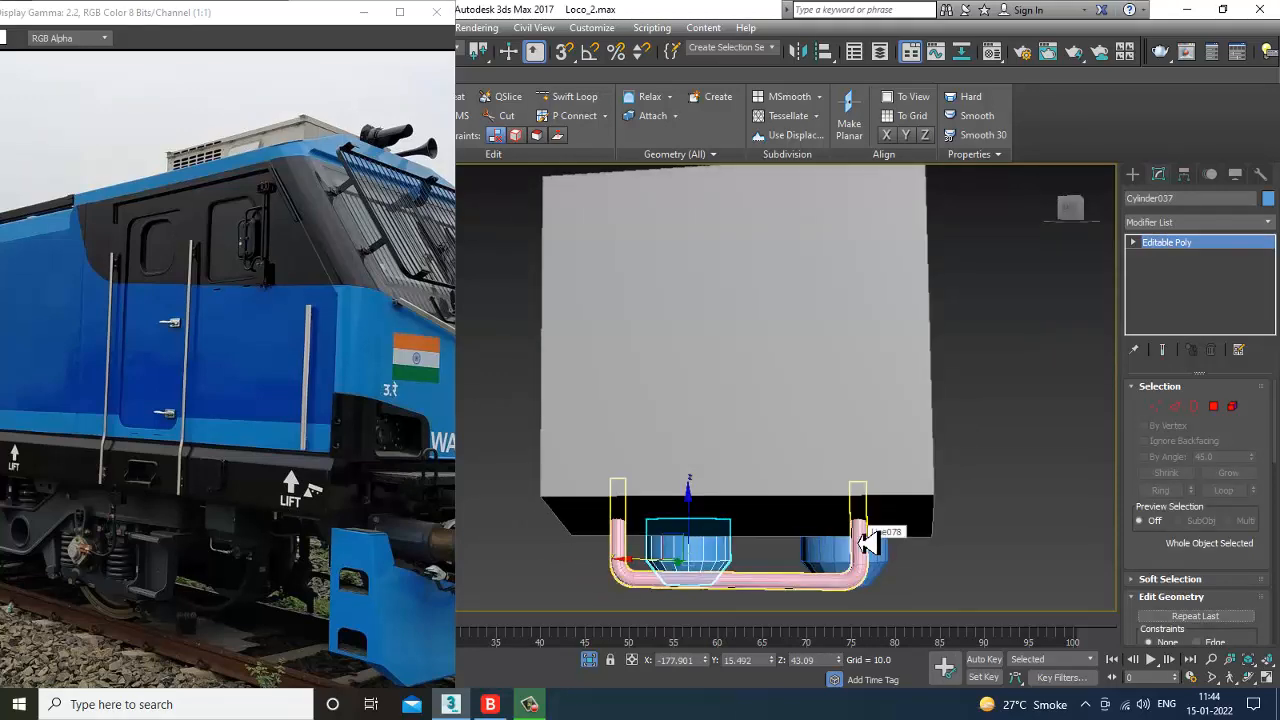
scroll(862, 538, "down", 5)
right_click(971, 349)
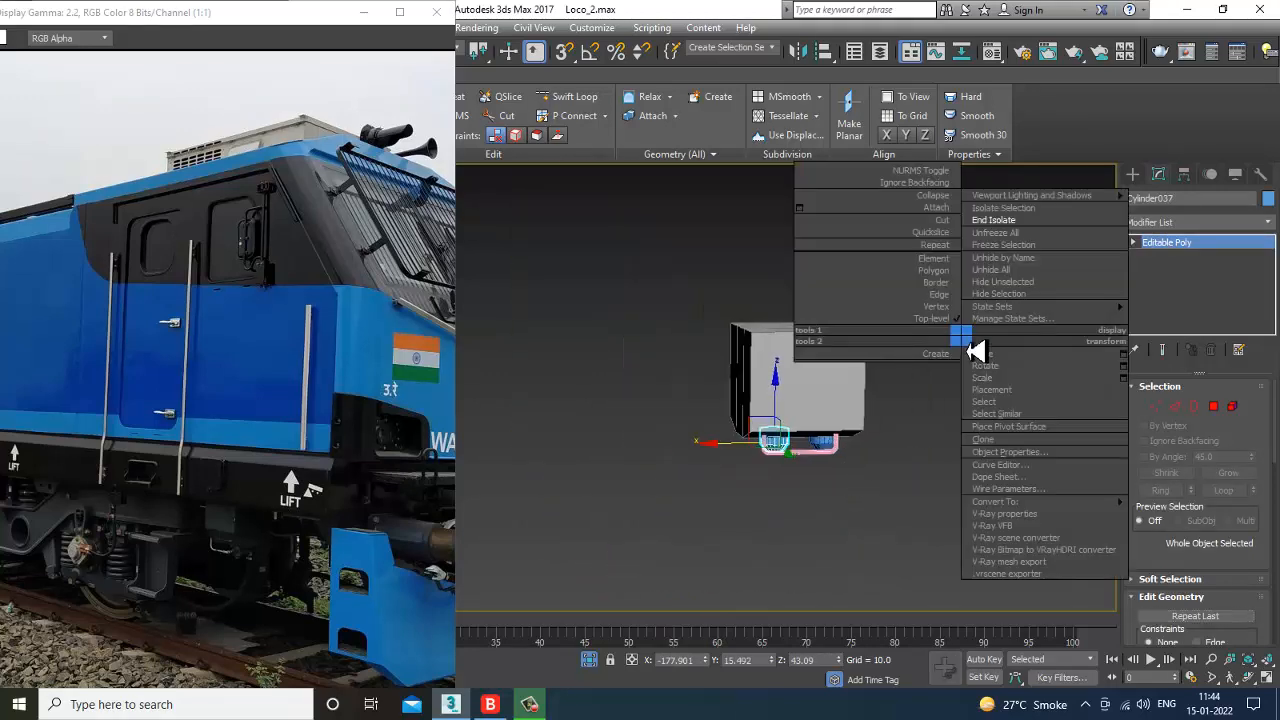
left_click(1012, 230)
Step: Draw a curved hose line in the front view from beneath the bevelled cylinder, down past the coil springs and up into the underframe
scroll(957, 349, "down", 3)
middle_click_drag(957, 349, 926, 448, "alt")
middle_click_drag(926, 448, 863, 409)
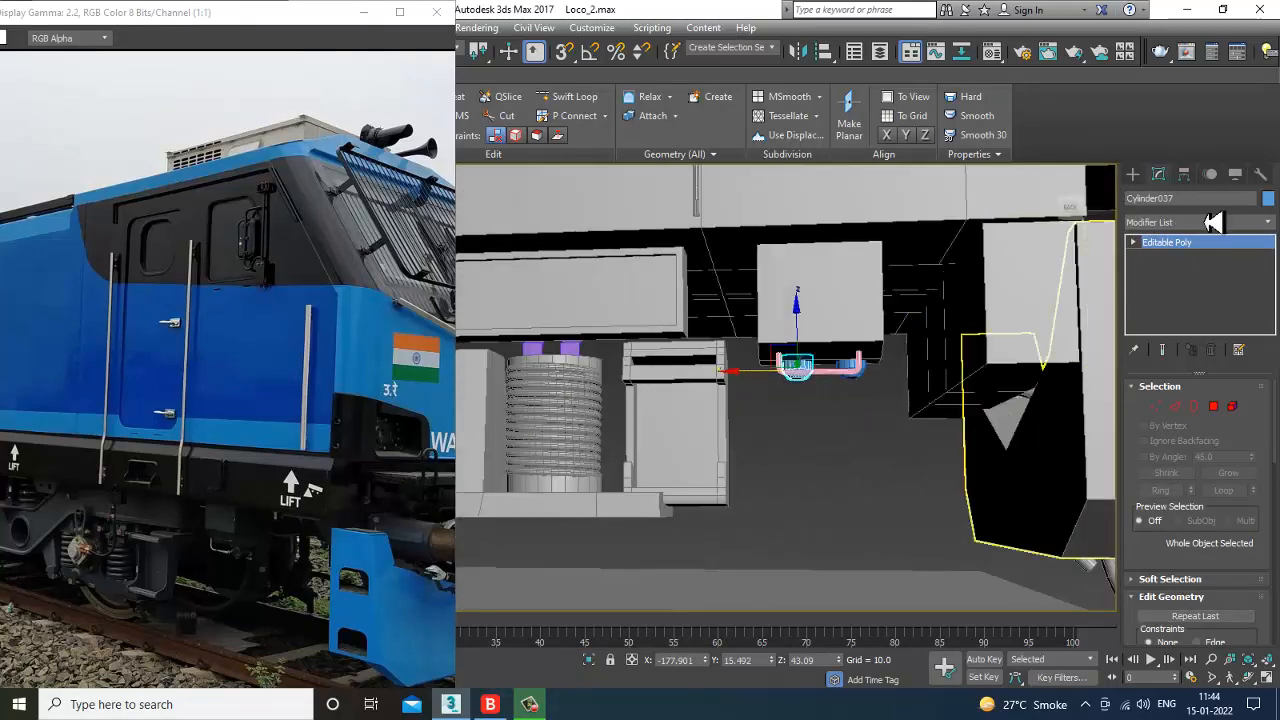
left_click(1136, 177)
left_click(1155, 198)
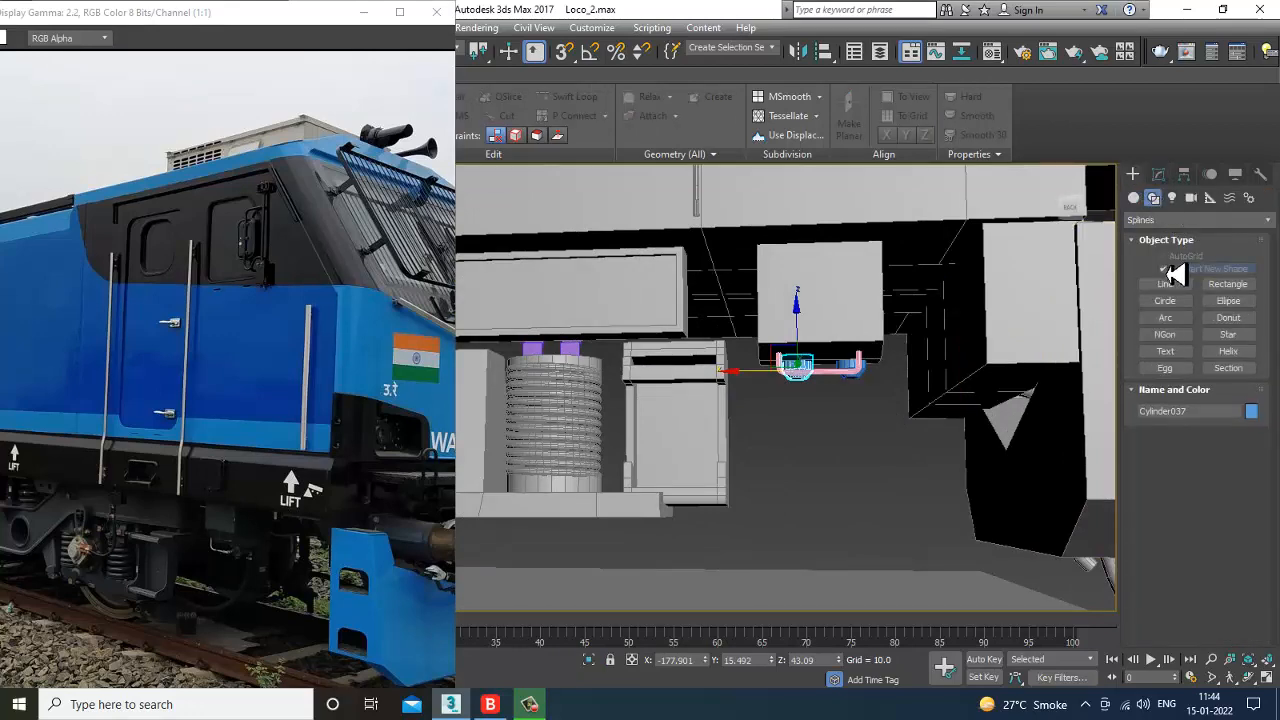
left_click(1180, 286)
key("alt+w")
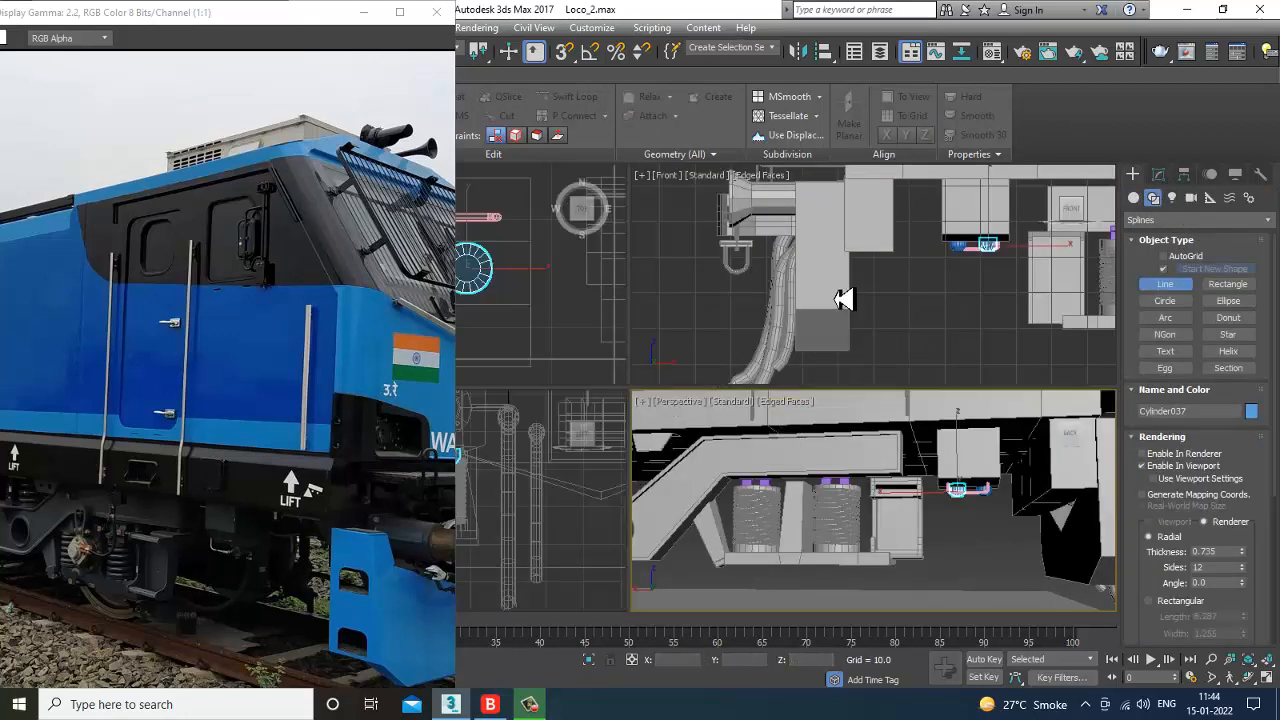
key("alt+w")
scroll(734, 371, "down", 3)
scroll(734, 371, "up", 3)
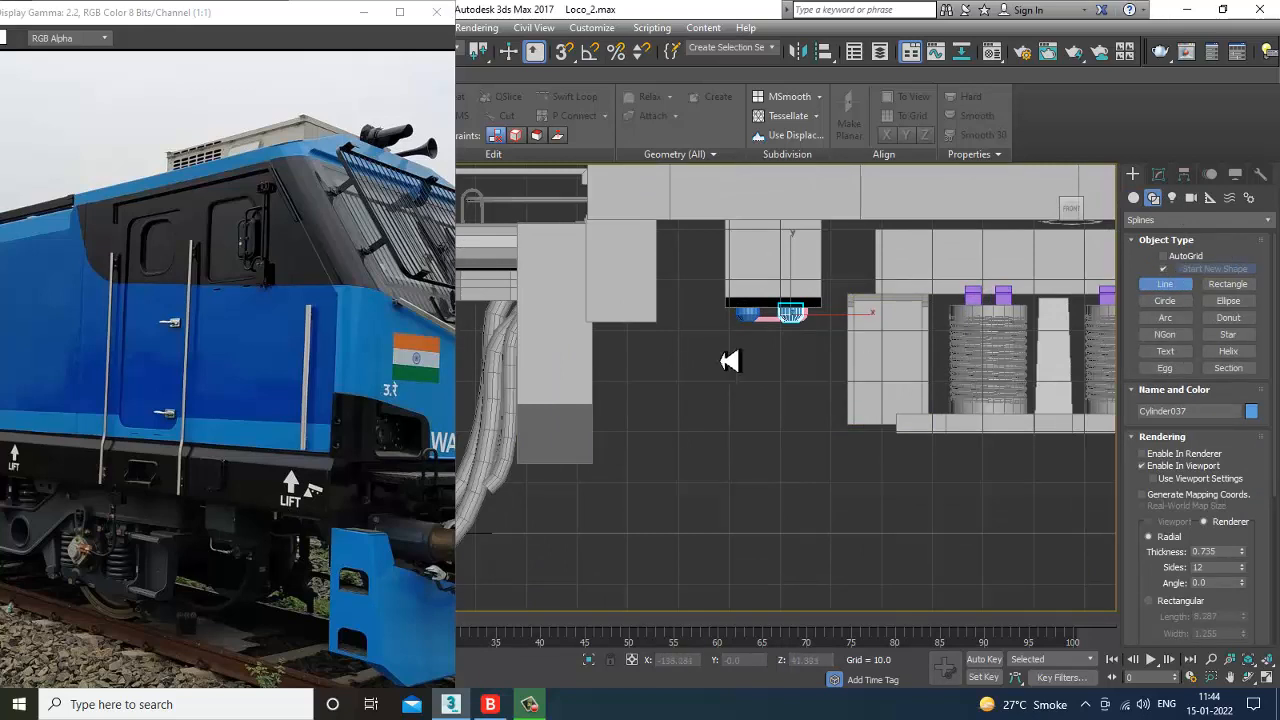
left_click(752, 326)
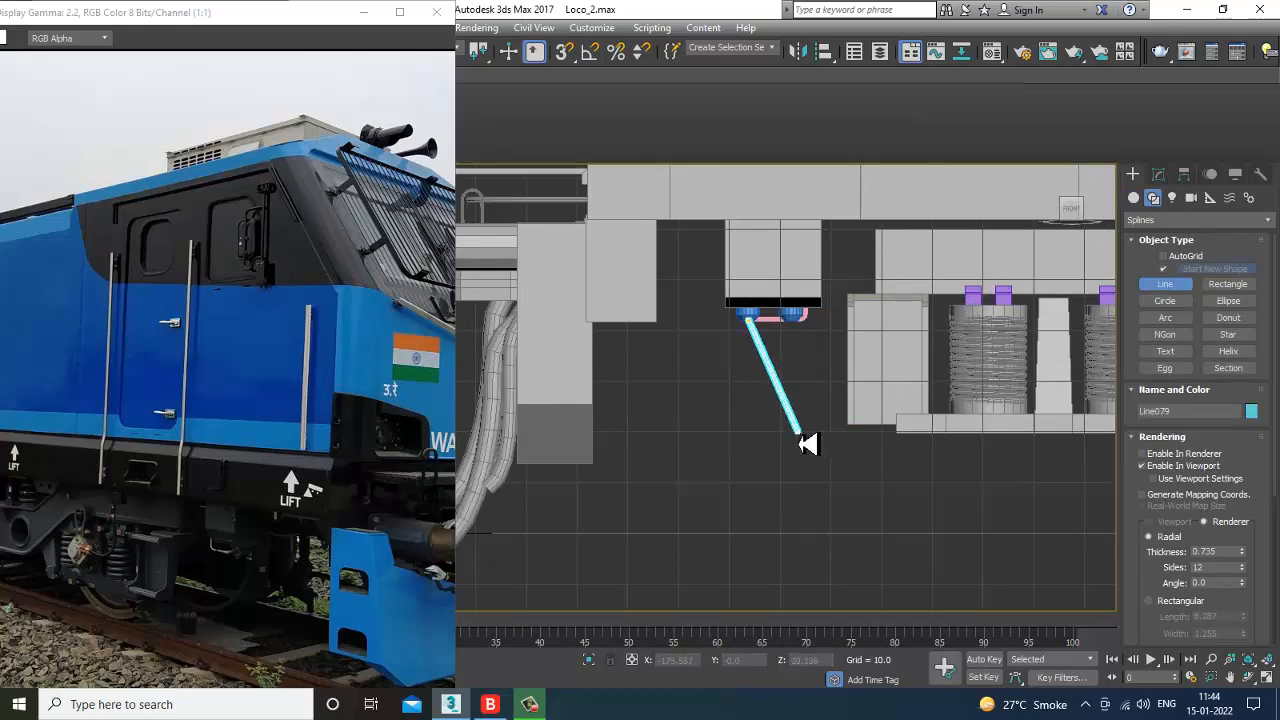
left_click(800, 428)
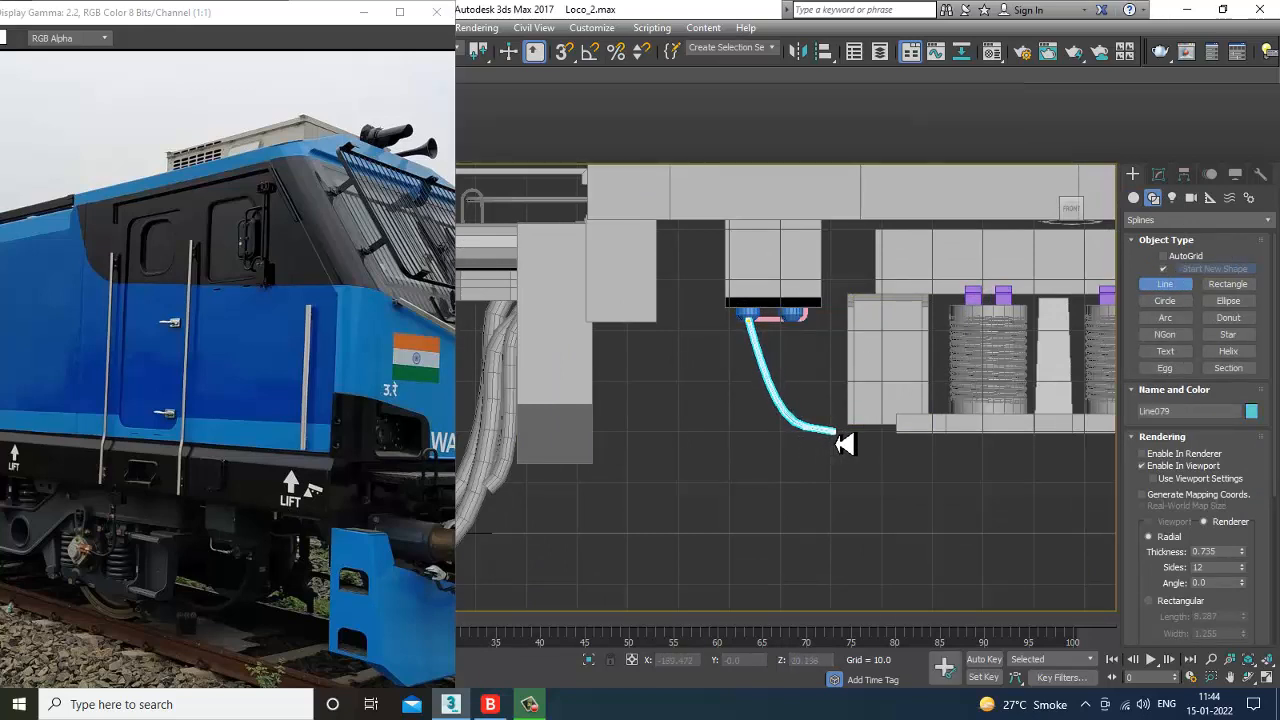
left_click(1020, 426)
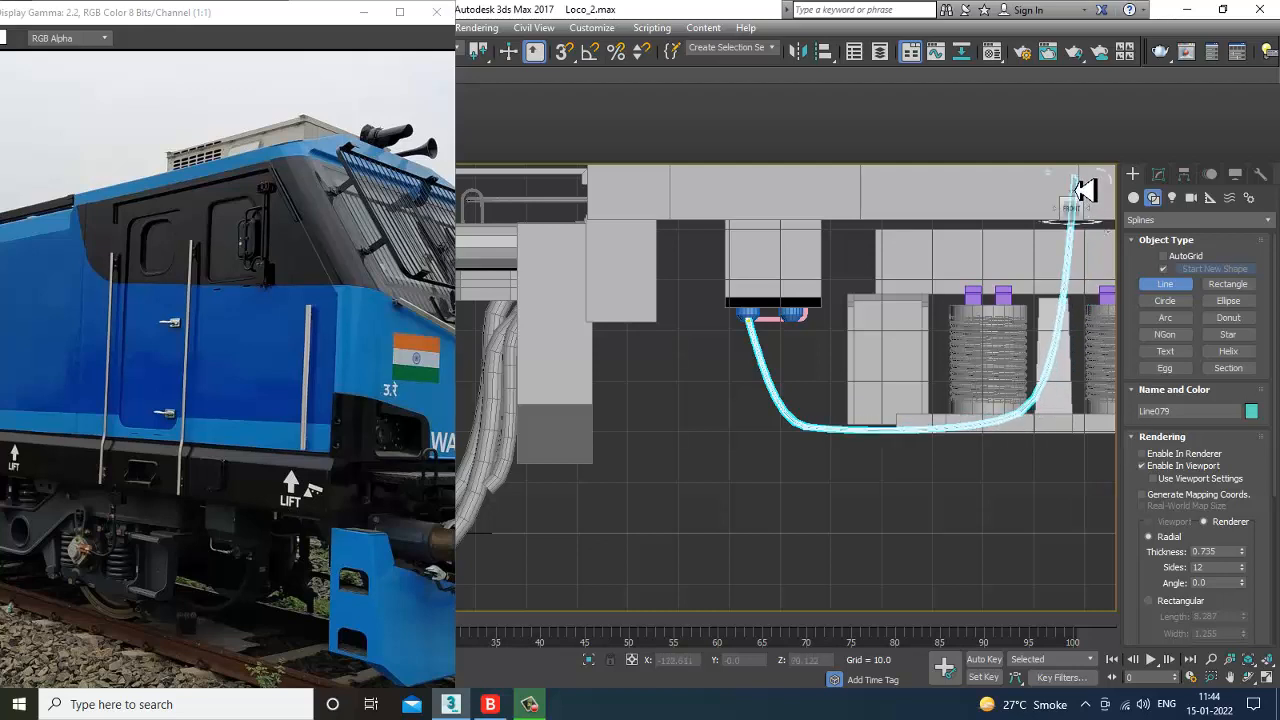
right_click(1097, 200)
Step: Set the hose line's radial rendering thickness to 2.193
left_click(1158, 174)
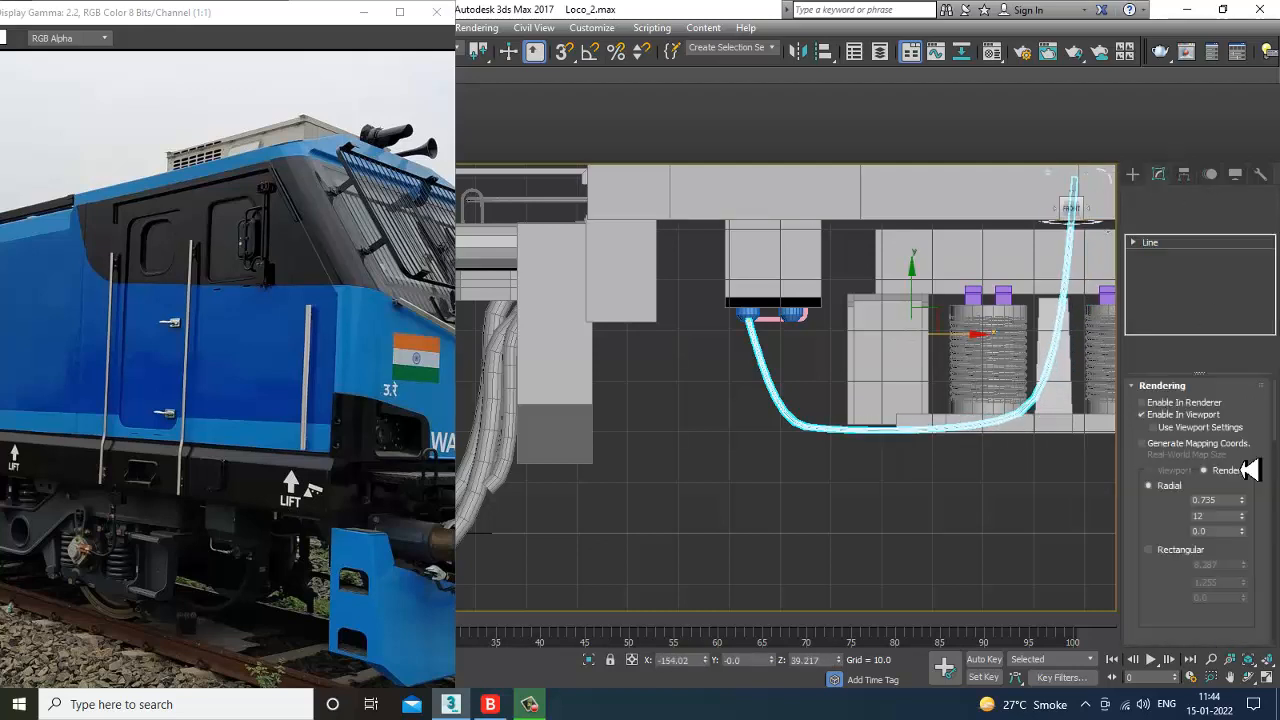
left_click_drag(1246, 492, 1246, 430)
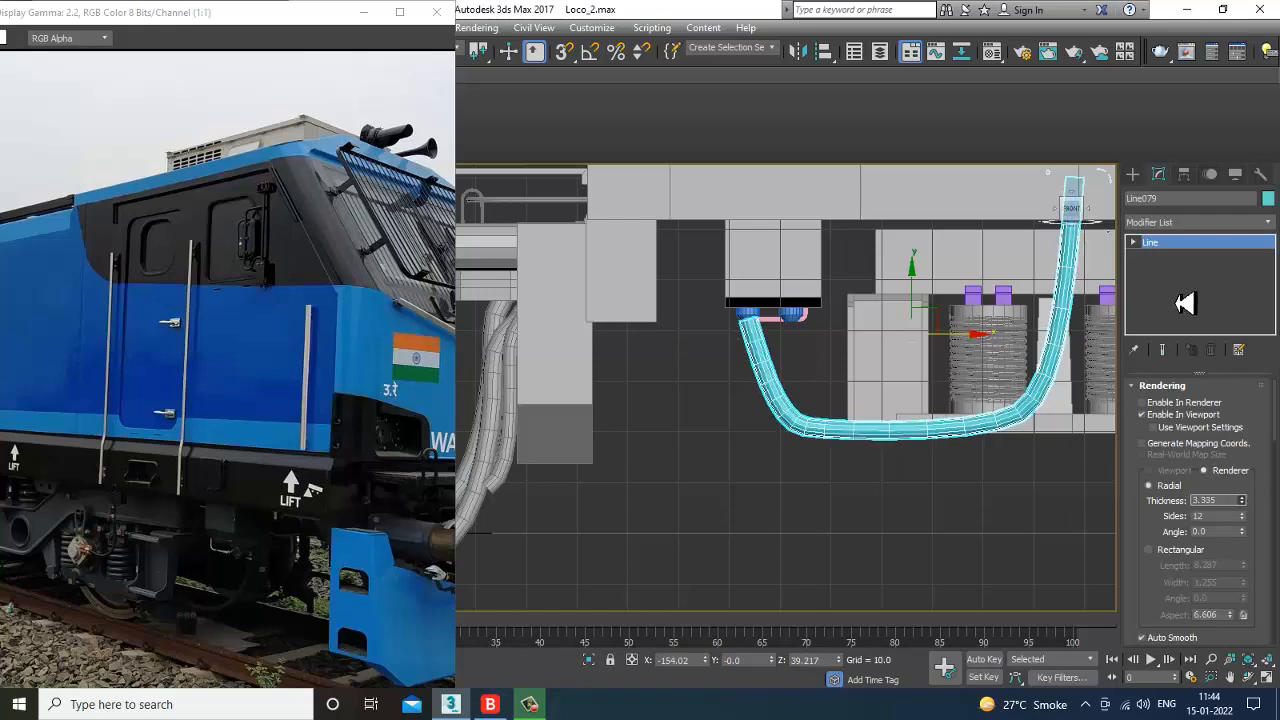
key("alt+w")
key("alt+w")
middle_click_drag(884, 551, 1183, 549, "alt")
left_click_drag(1250, 515, 1262, 538)
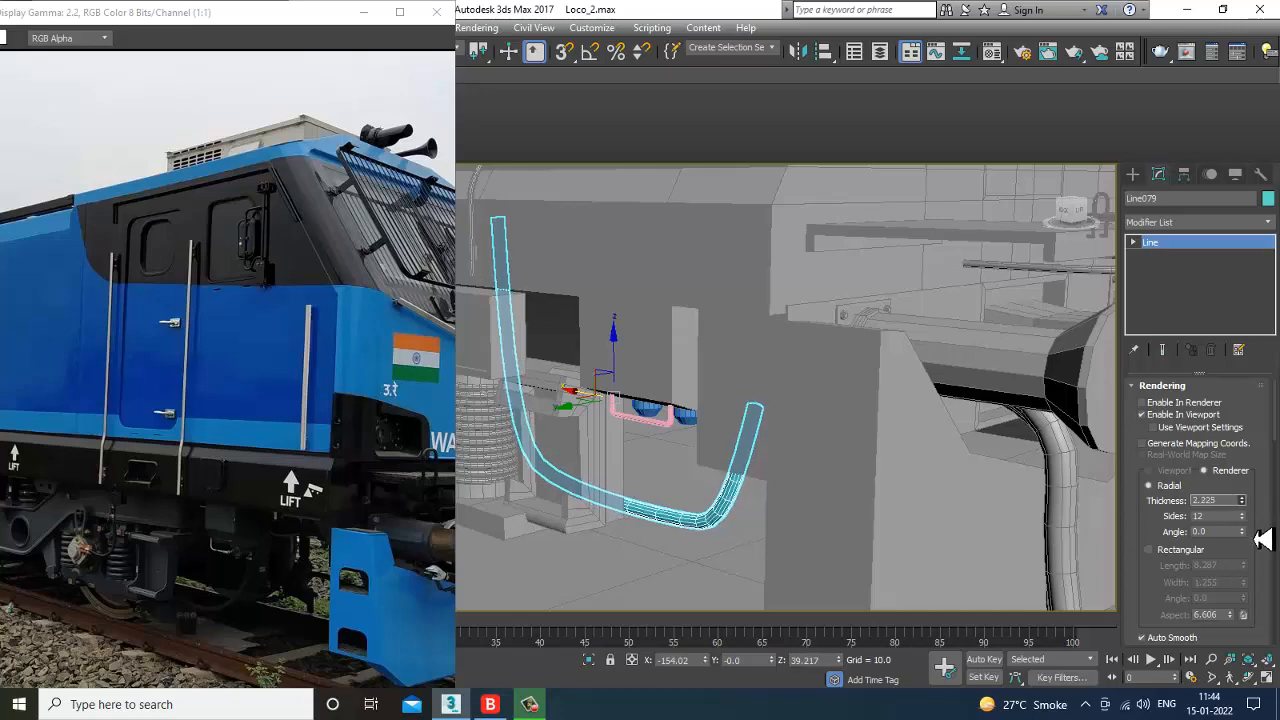
Step: Move the hose line along Y to 15.346 so its end lines up with the bevelled cylinder
mouse_move(812, 541)
middle_mouse_down("alt")
mouse_move(766, 514)
mouse_move(717, 509)
mouse_move(860, 446)
mouse_move(943, 437)
mouse_move(894, 466)
mouse_move(889, 489)
mouse_move(923, 449)
mouse_move(895, 418)
middle_mouse_up("alt")
key("F3")
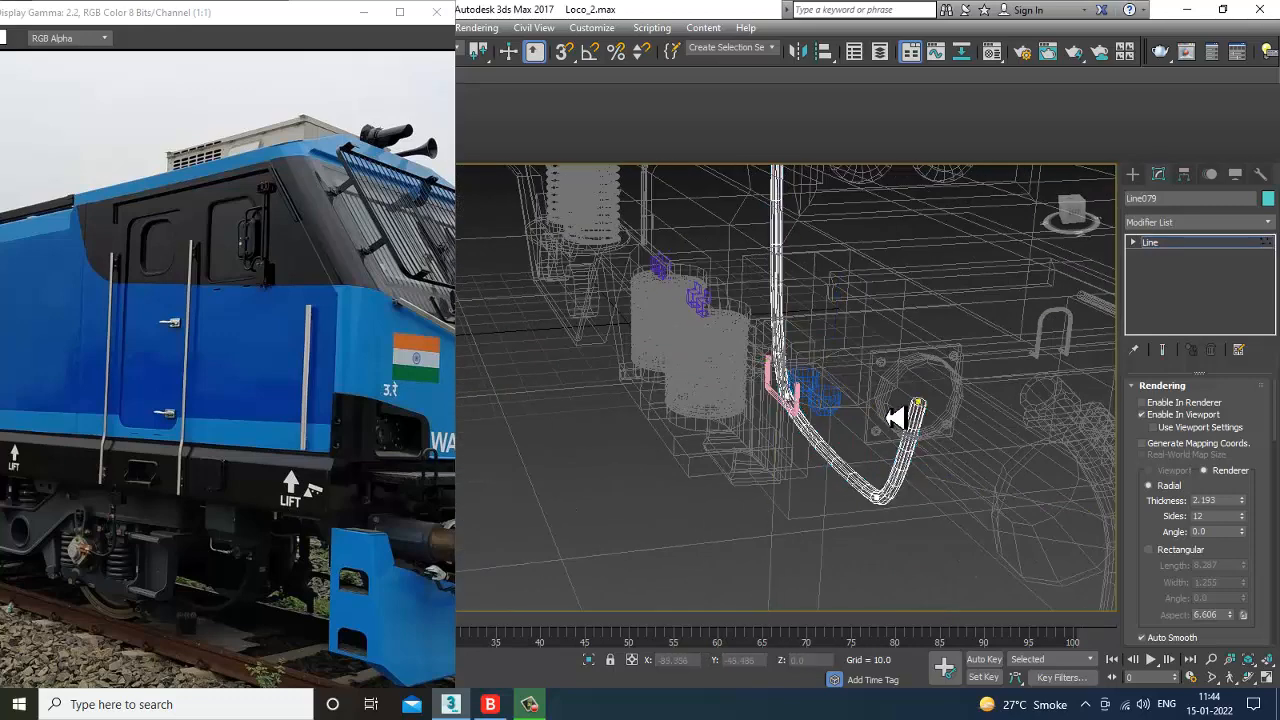
left_click(1175, 246)
middle_click_drag(793, 375, 845, 437, "alt")
key("1")
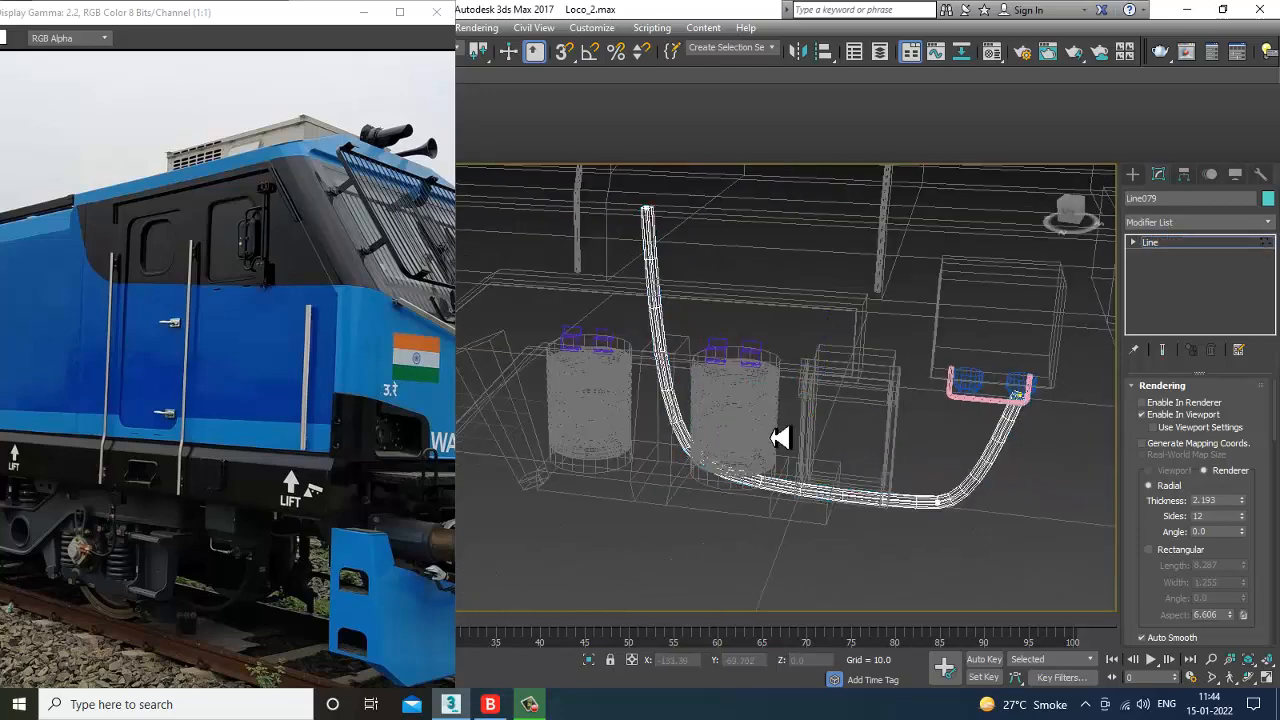
Step: Adjust the hose's lower bend by raising its vertex nearest the bevelled cylinder about 3.8 along Z
scroll(782, 460, "down", 5)
middle_click_drag(797, 510, 902, 525, "alt")
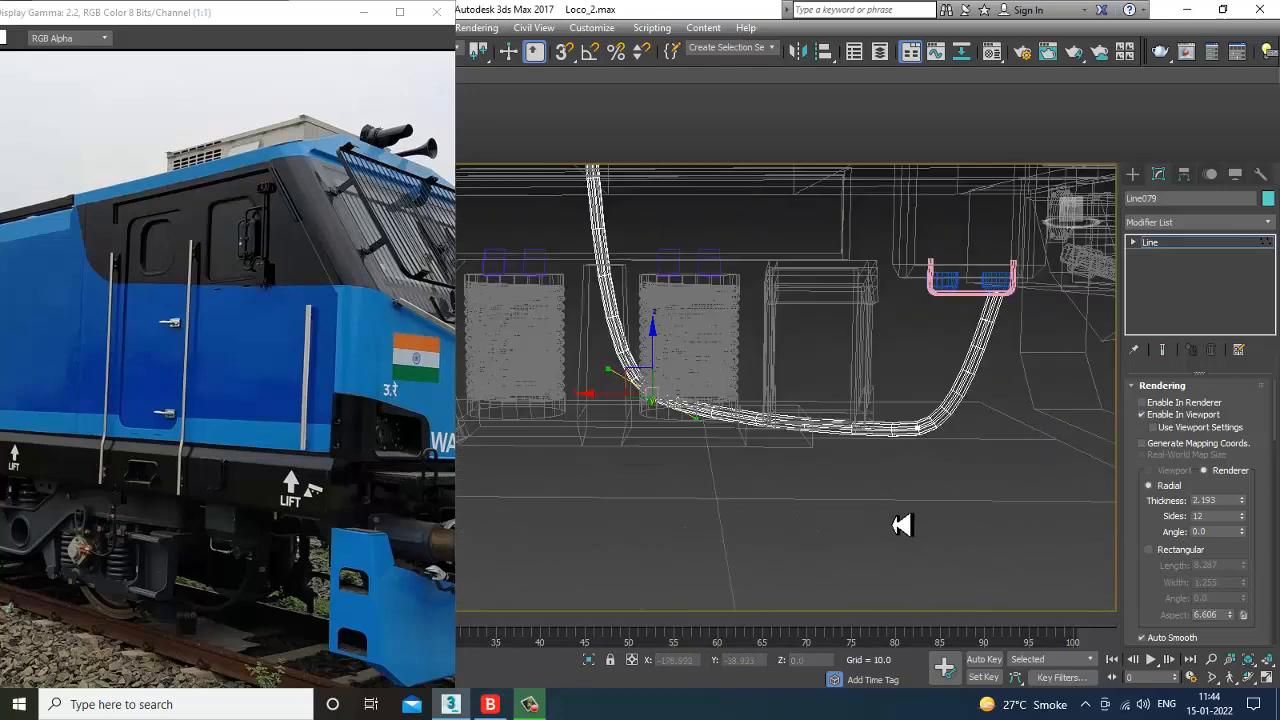
left_click_drag(985, 497, 985, 499)
left_click_drag(918, 405, 914, 374)
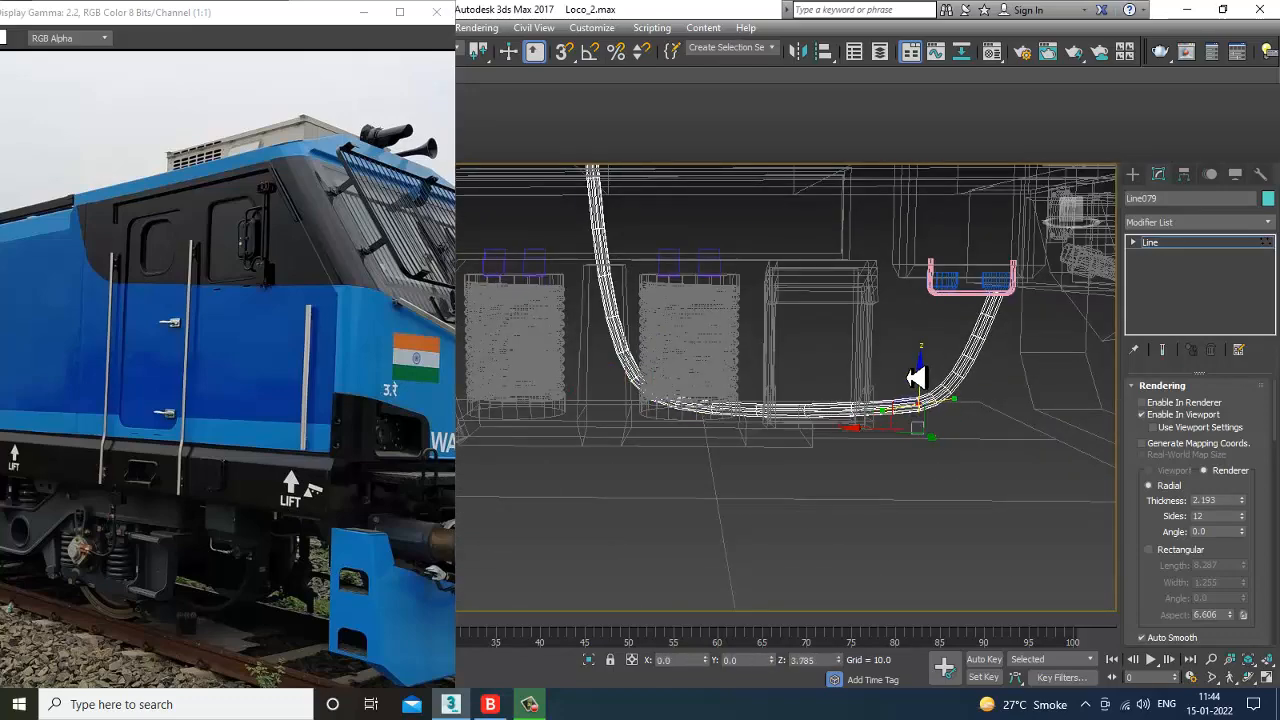
middle_click_drag(942, 482, 848, 529, "alt")
key("F3")
middle_click_drag(910, 452, 947, 405, "alt")
mouse_move(947, 405)
middle_mouse_down()
mouse_move(947, 463)
mouse_move(990, 440)
middle_mouse_up()
left_click(1185, 247)
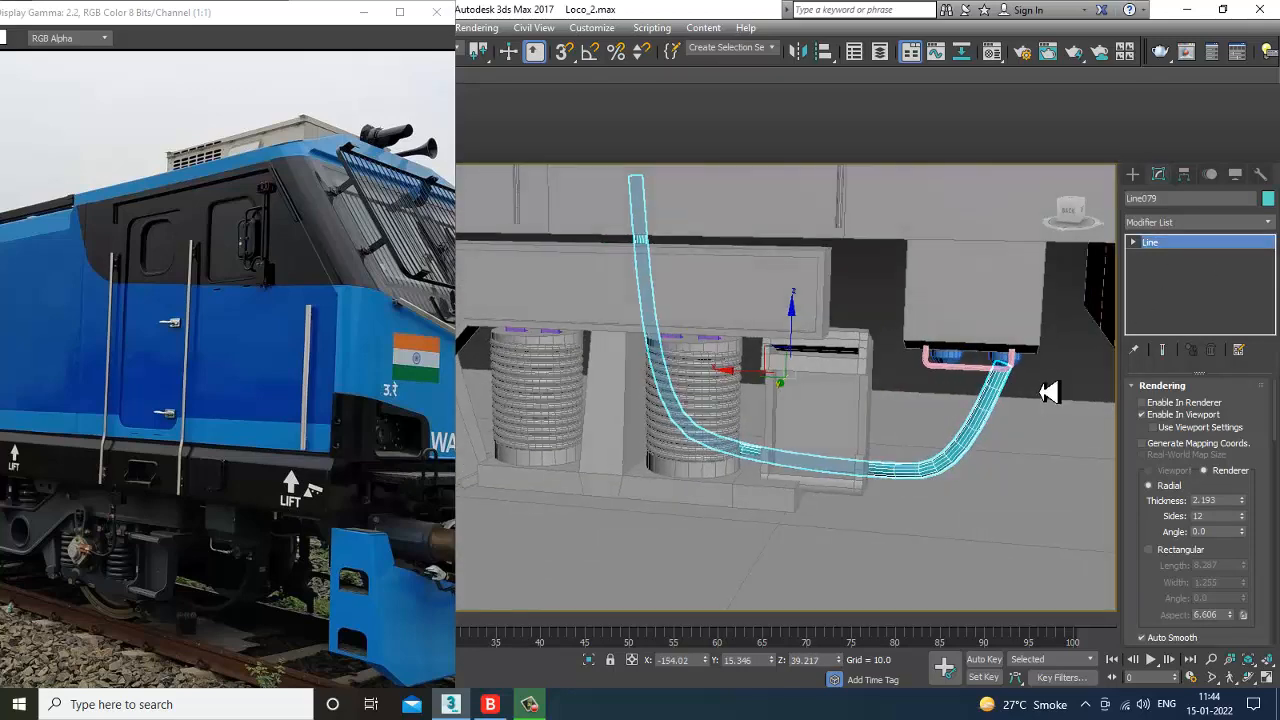
Step: Refine the hose spline with an extra vertex just below its connection to the bevelled cylinder
scroll(1040, 396, "up", 5)
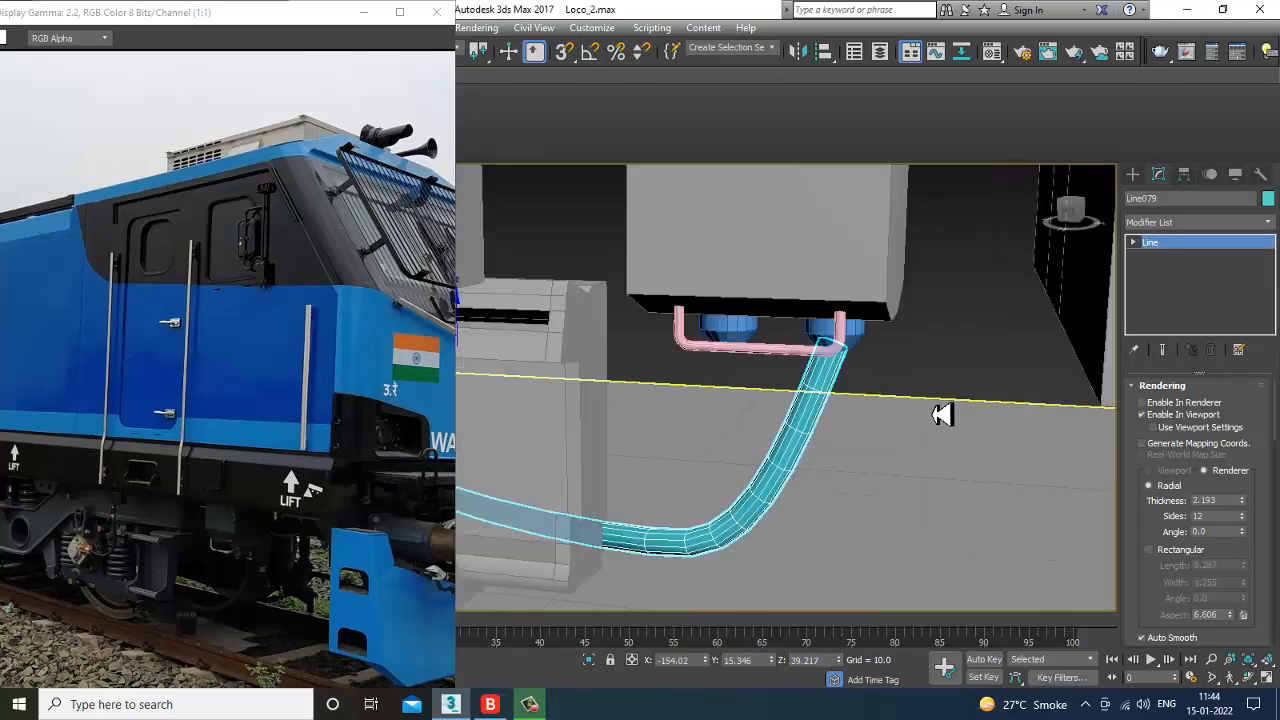
right_click(829, 371)
left_click(800, 434)
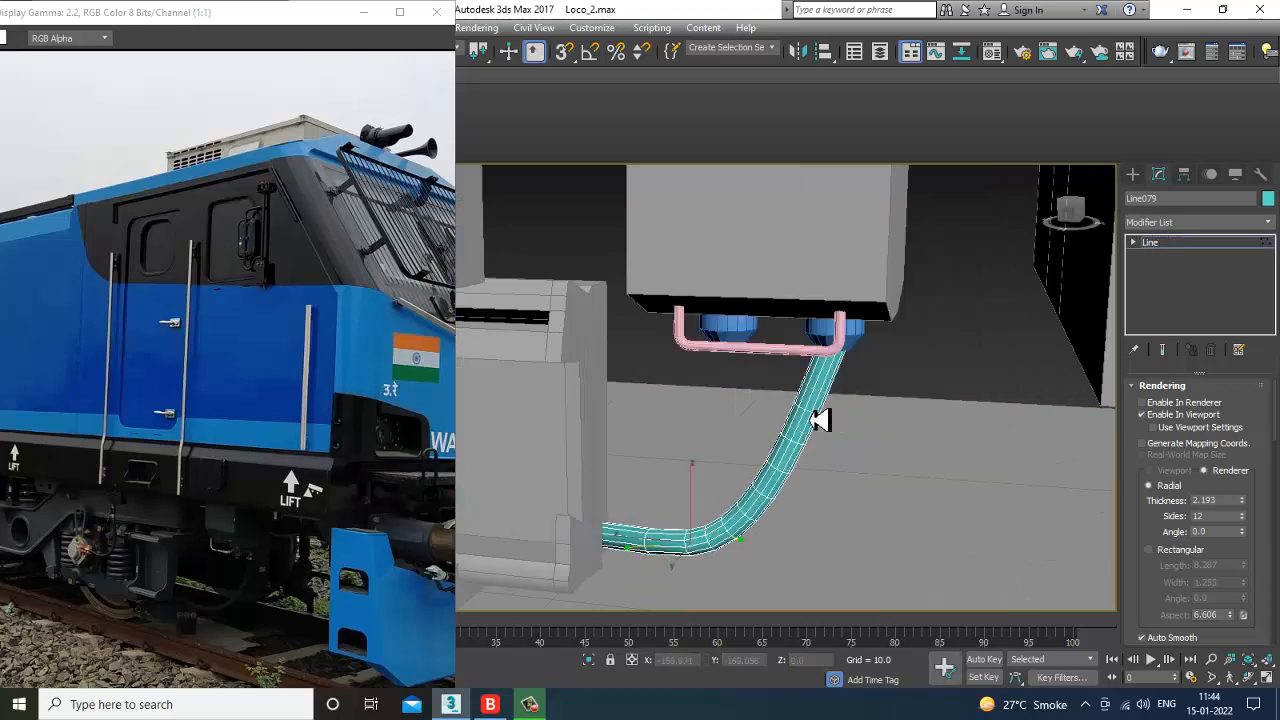
key("w")
Step: Shift the hose's end vertex and the vertex below it along X so the hose enters the bevelled cylinder nearly vertically
middle_click_drag(837, 380, 866, 420)
key("1")
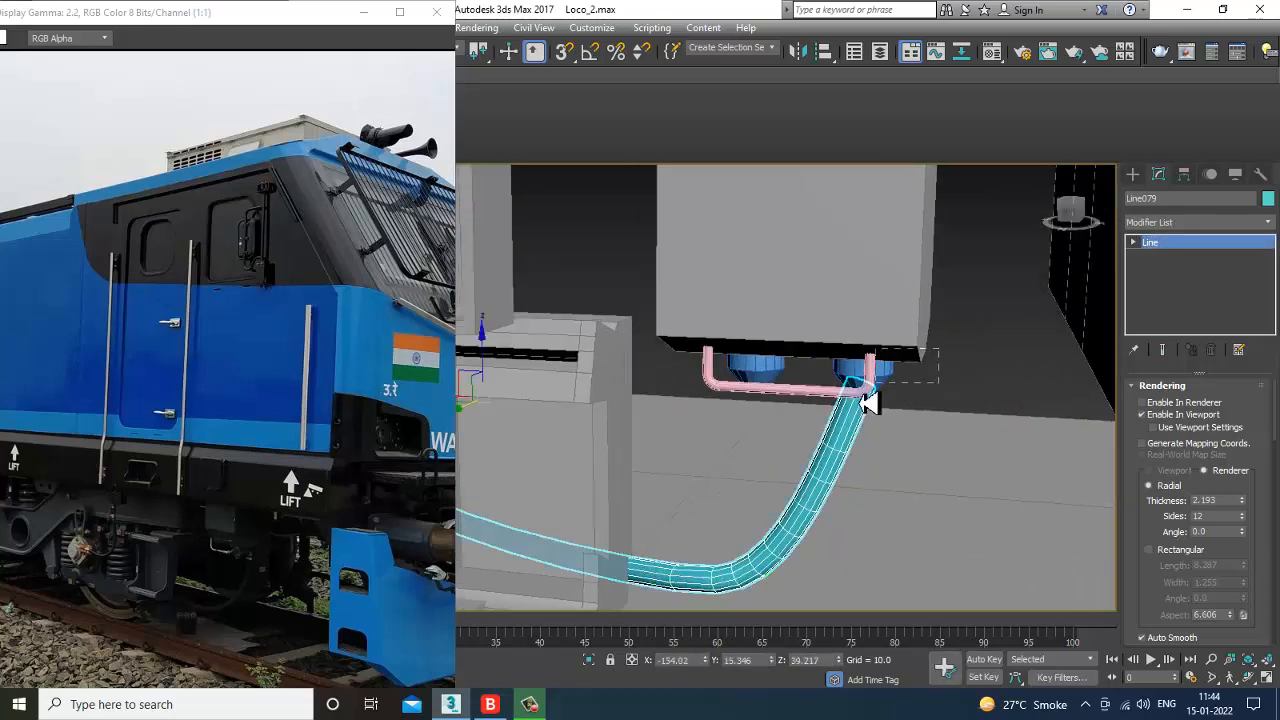
left_click(838, 412)
left_click(852, 440)
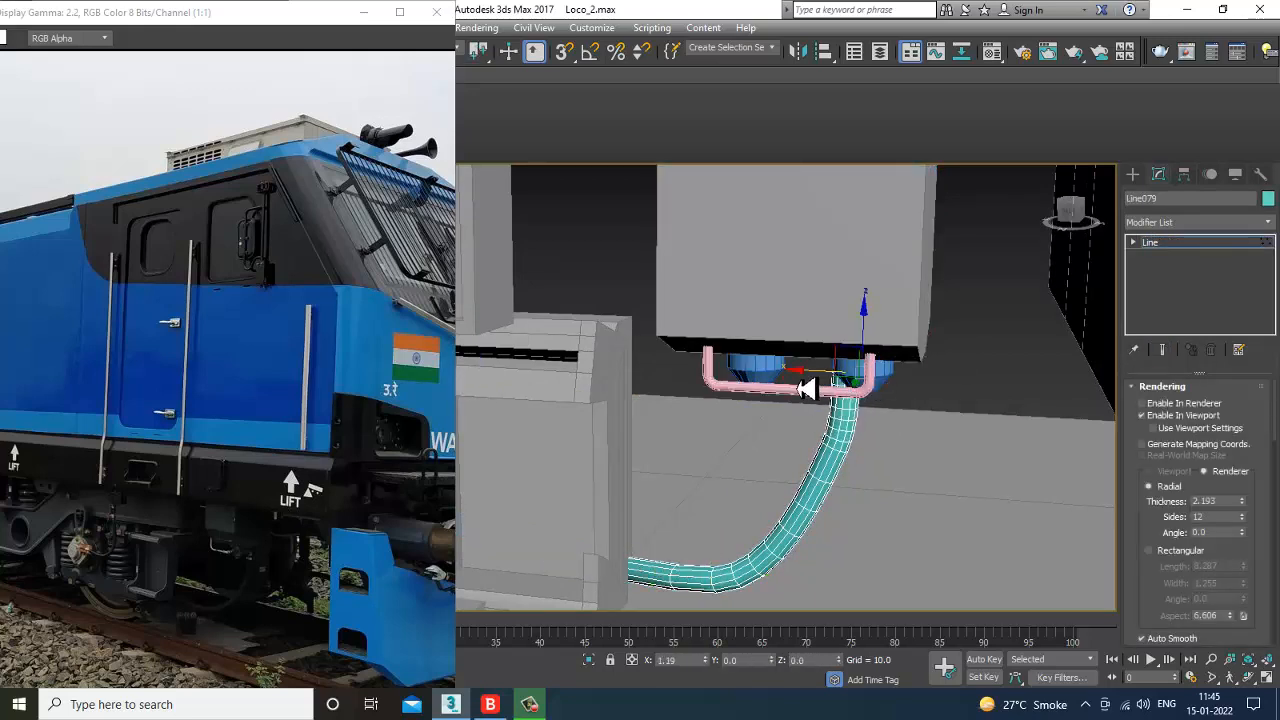
left_click_drag(769, 437, 889, 485)
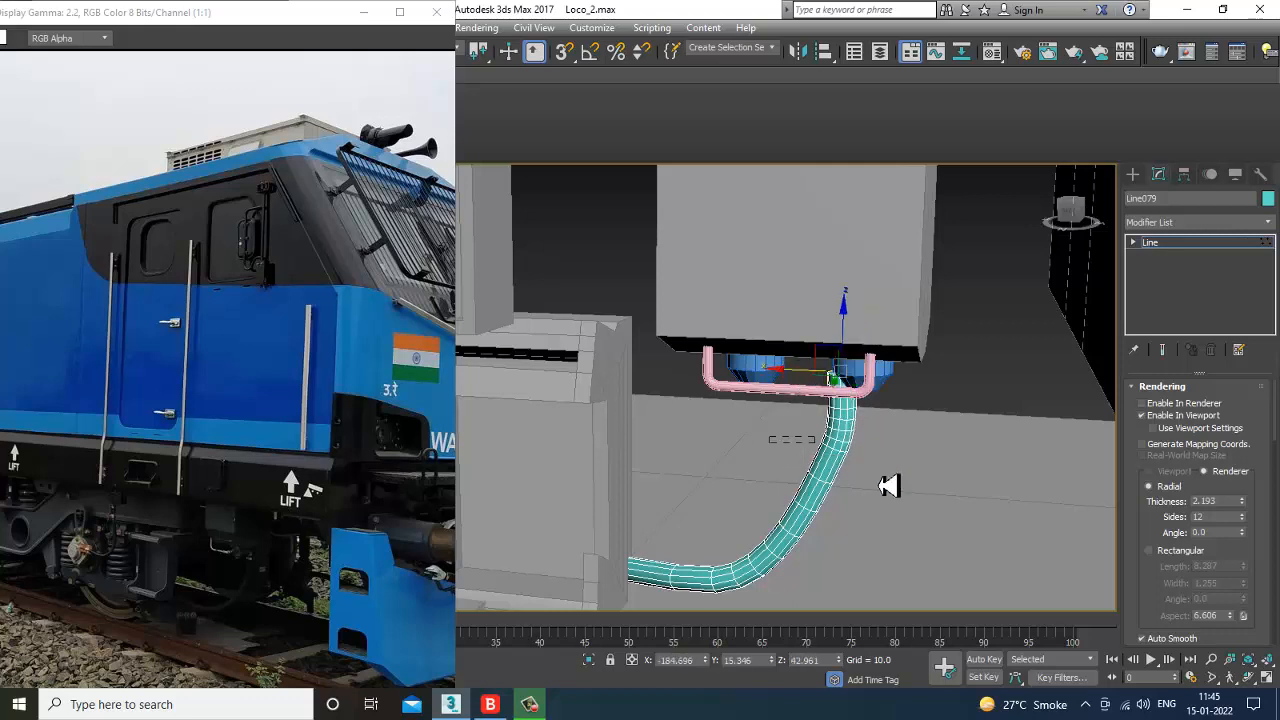
left_click_drag(793, 453, 796, 454)
left_click_drag(802, 452, 797, 440)
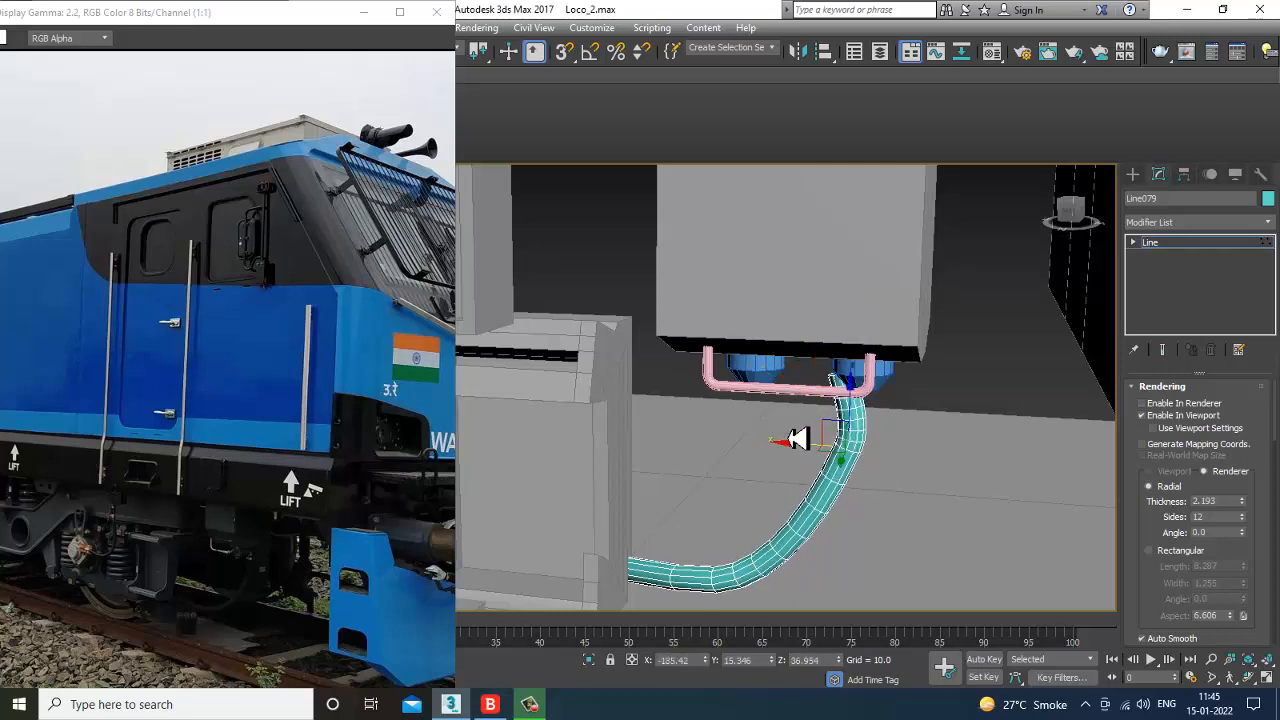
left_click(840, 380)
mouse_move(806, 383)
left_mouse_down()
mouse_move(816, 377)
mouse_move(810, 387)
left_mouse_up()
left_click(1160, 242)
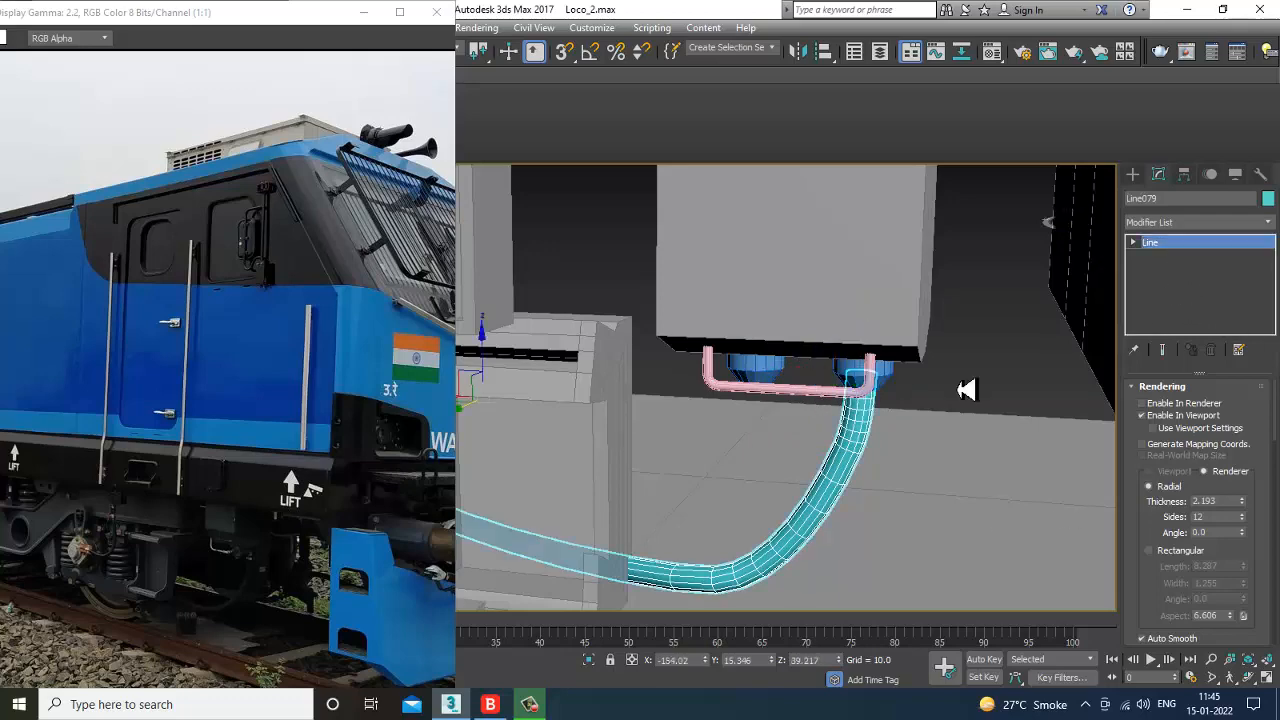
Step: Change the hose's object colour to grey and deselect it
middle_click_drag(966, 386, 940, 432, "alt")
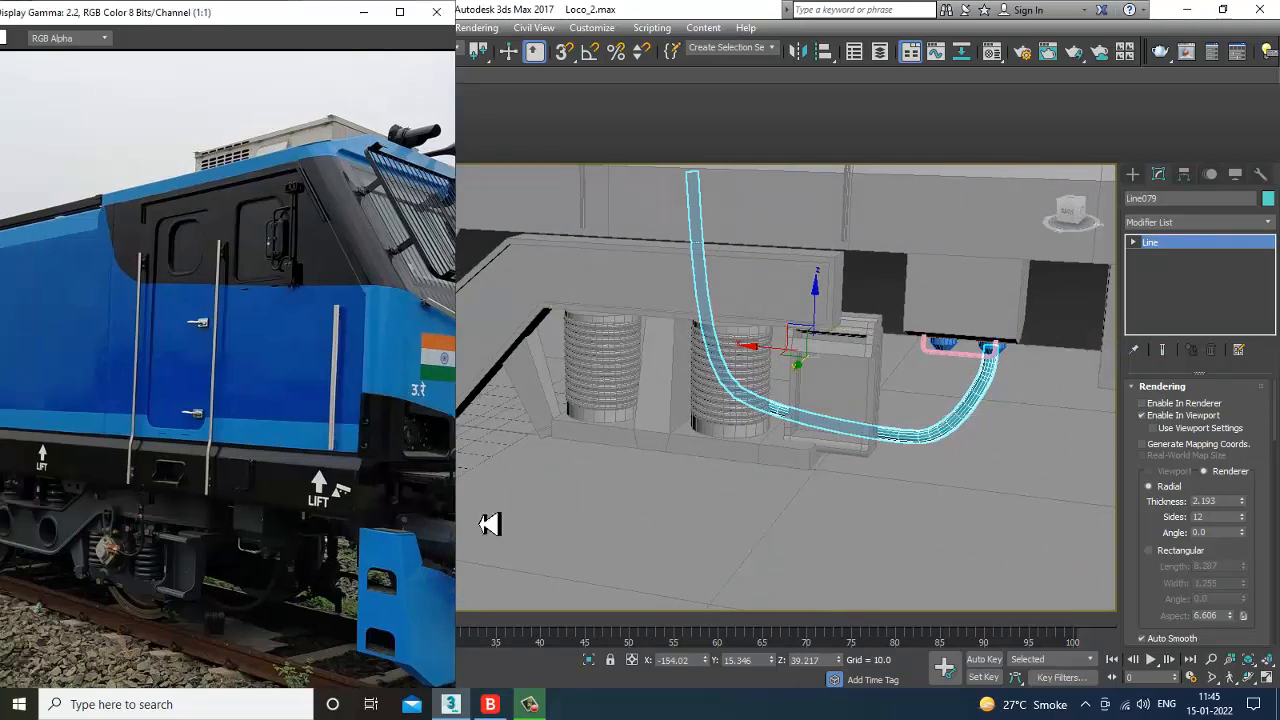
middle_click_drag(991, 360, 958, 455, "alt")
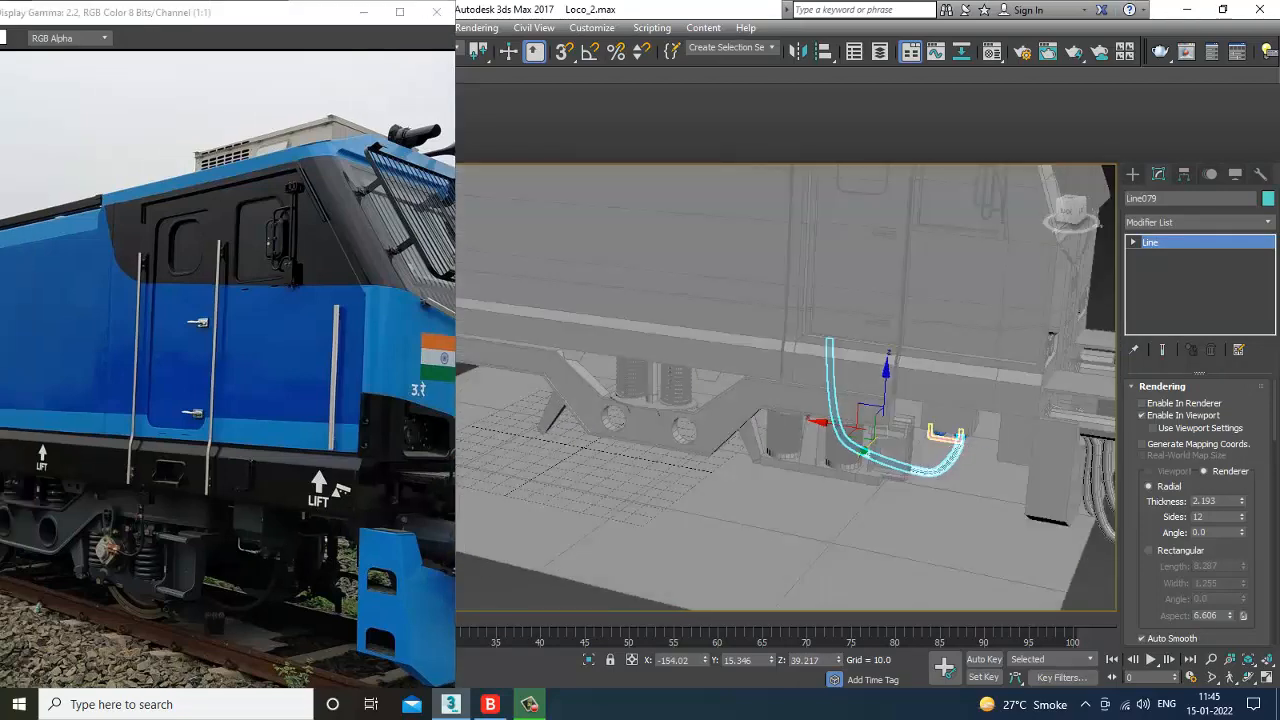
left_click(1268, 199)
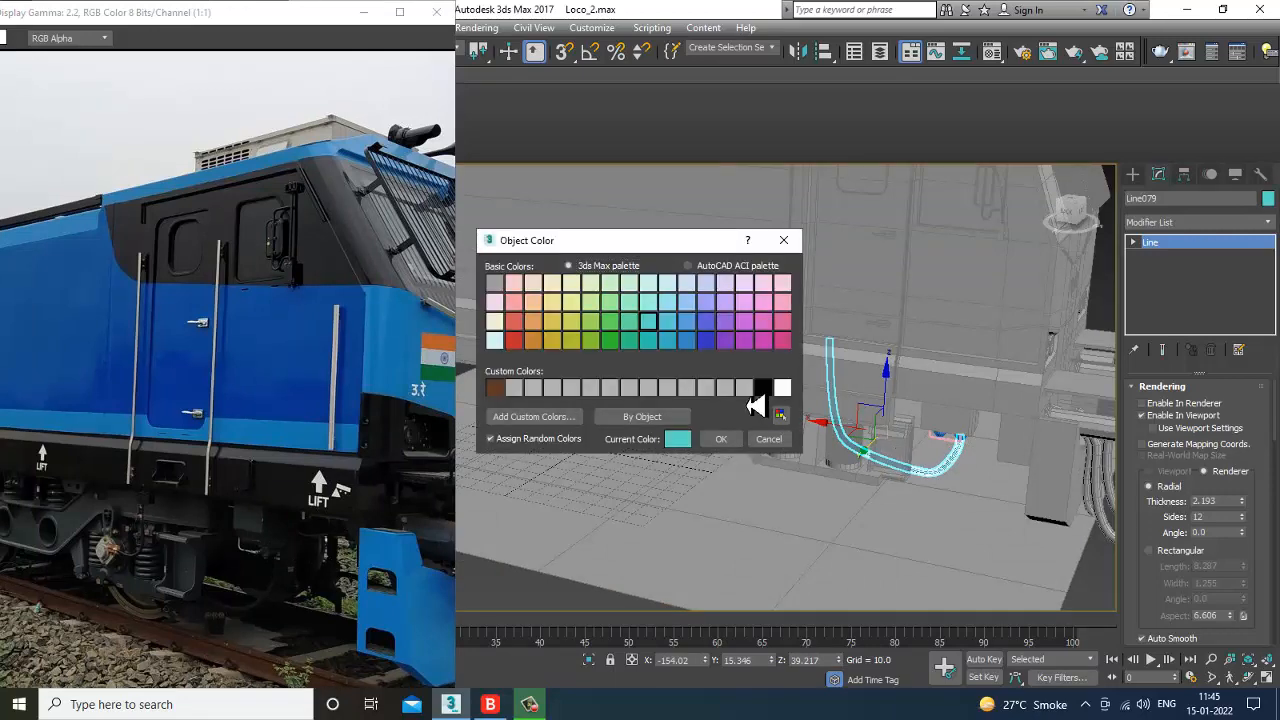
left_click(724, 440)
scroll(768, 446, "down", 5)
middle_click_drag(768, 446, 846, 449, "alt")
left_click(946, 369)
Step: Create a wheel cylinder with a radius of about 21 and a height of about 1.9 over the coil springs in the front view
scroll(851, 438, "up", 2)
scroll(771, 484, "up", 6)
mouse_move(771, 486)
middle_mouse_down("alt")
mouse_move(788, 463)
mouse_move(757, 465)
middle_mouse_up("alt")
scroll(764, 465, "up", 4)
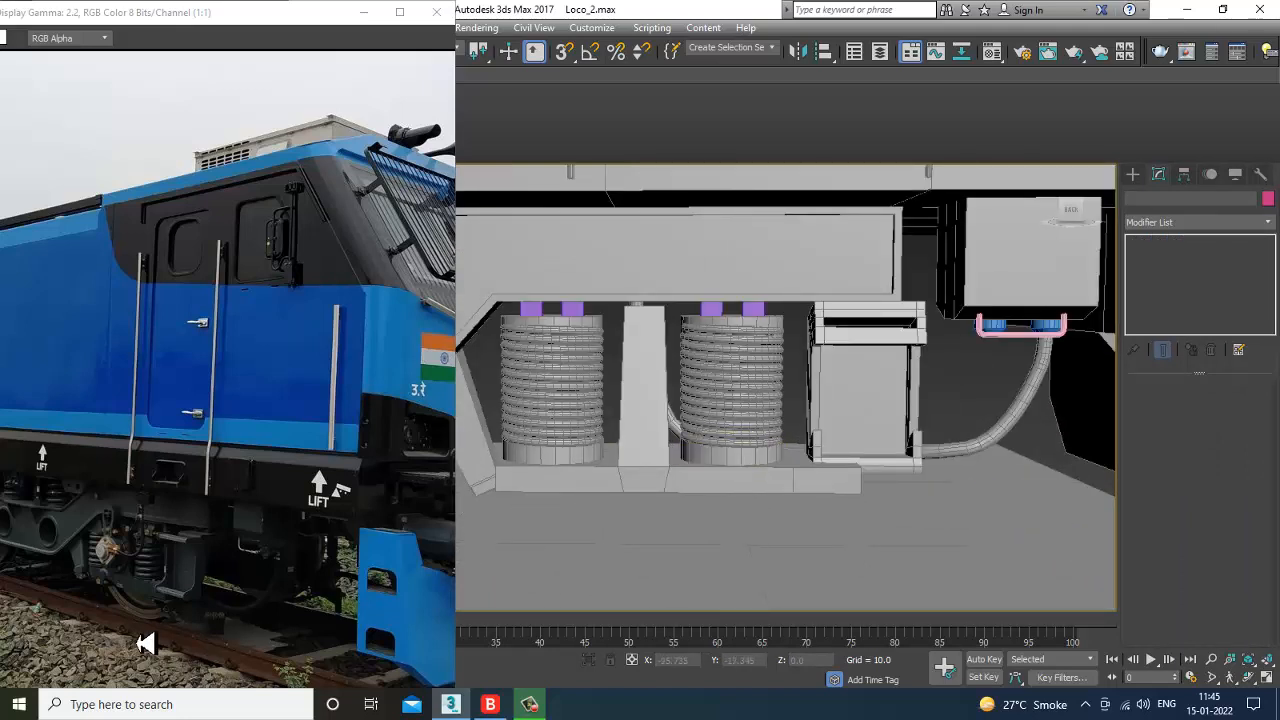
scroll(130, 608, "up", 1)
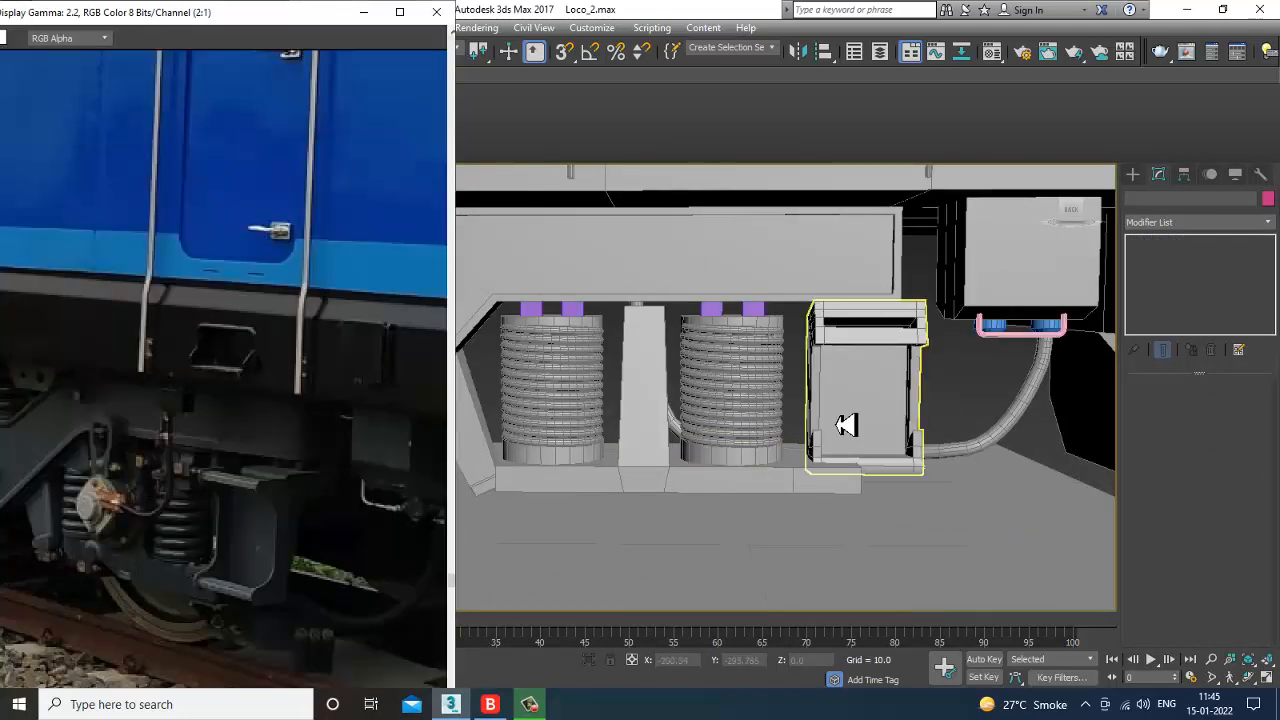
left_click(1134, 174)
left_click(1135, 198)
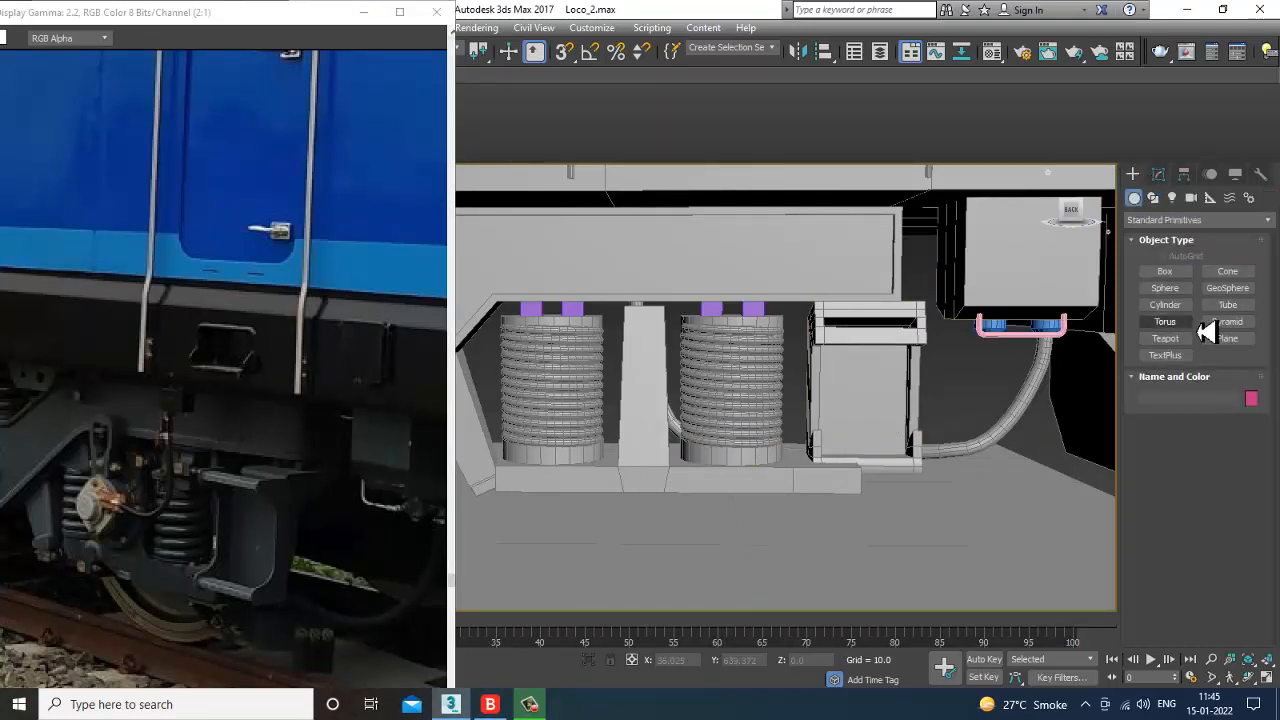
left_click(1165, 304)
key("alt+w")
key("alt+w")
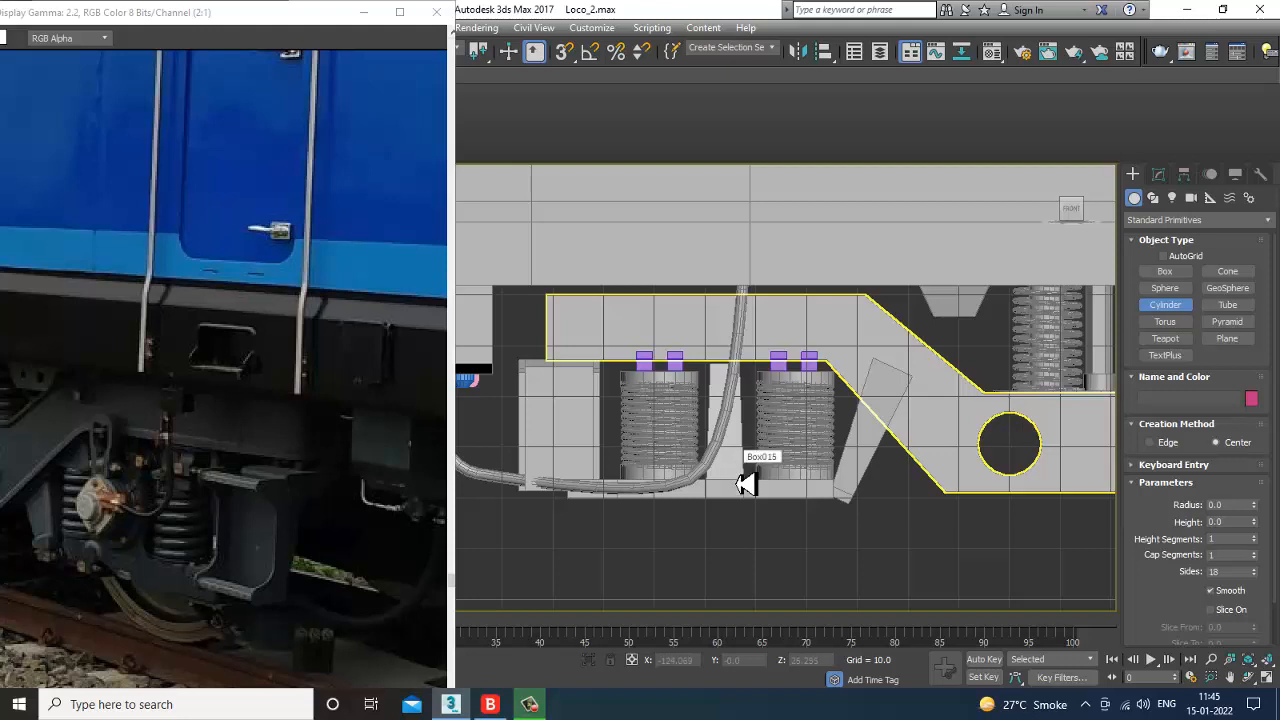
left_click_drag(735, 470, 800, 550)
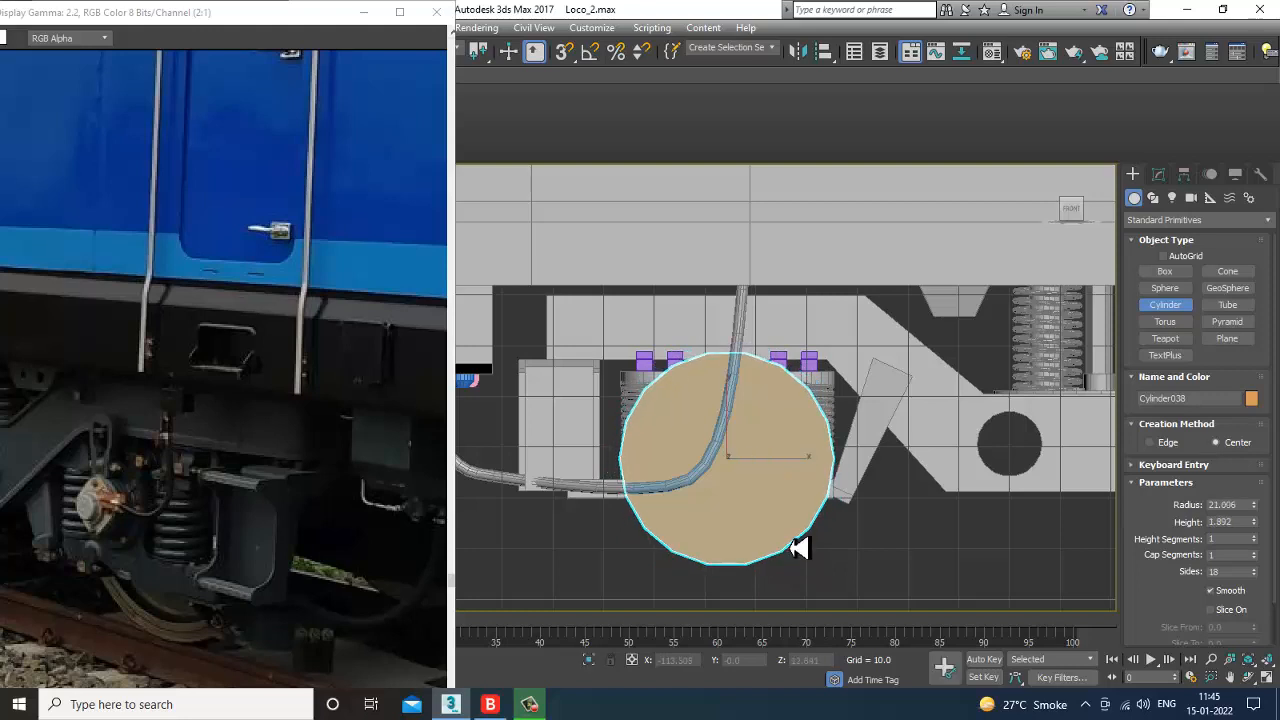
Step: Move the wheel cylinder to X -128.417 and Z 27.699 and set its sides to 30
key("w")
mouse_move(775, 462)
left_mouse_down()
mouse_move(757, 475)
mouse_move(773, 477)
left_mouse_up()
key("alt+w")
middle_click(923, 531)
key("alt+w")
middle_click_drag(923, 531, 840, 420, "alt")
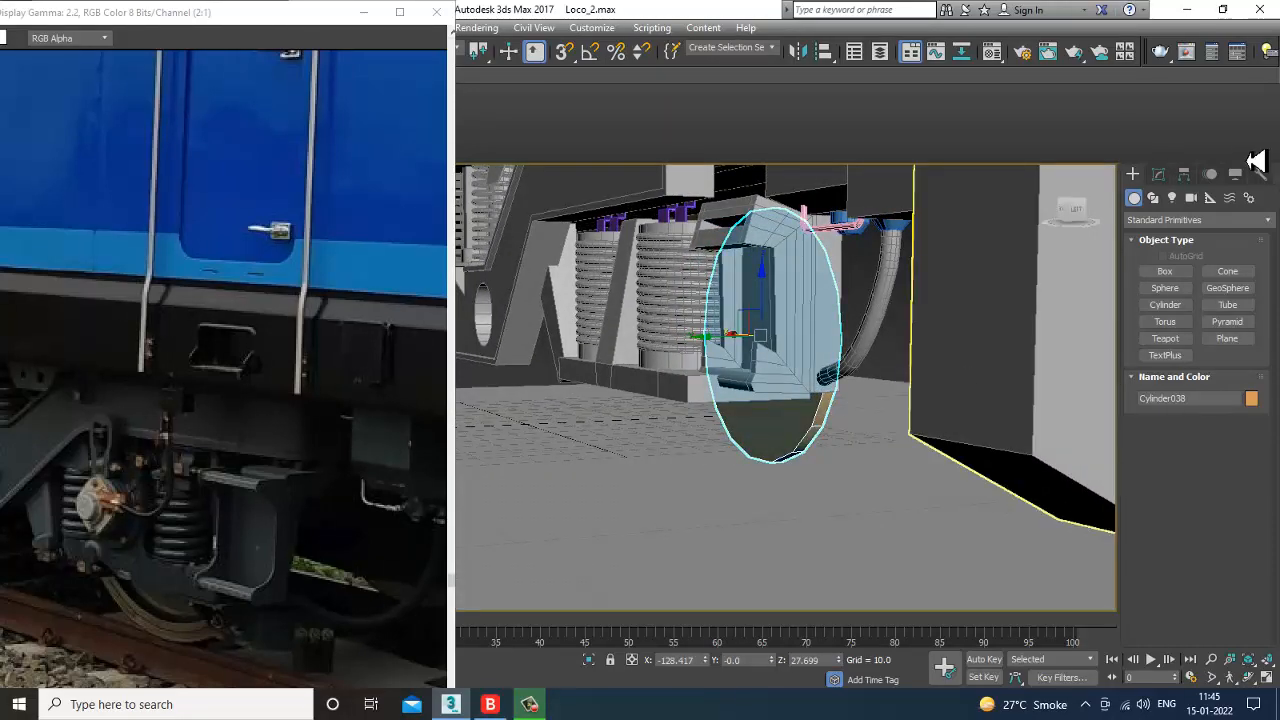
left_click(1158, 174)
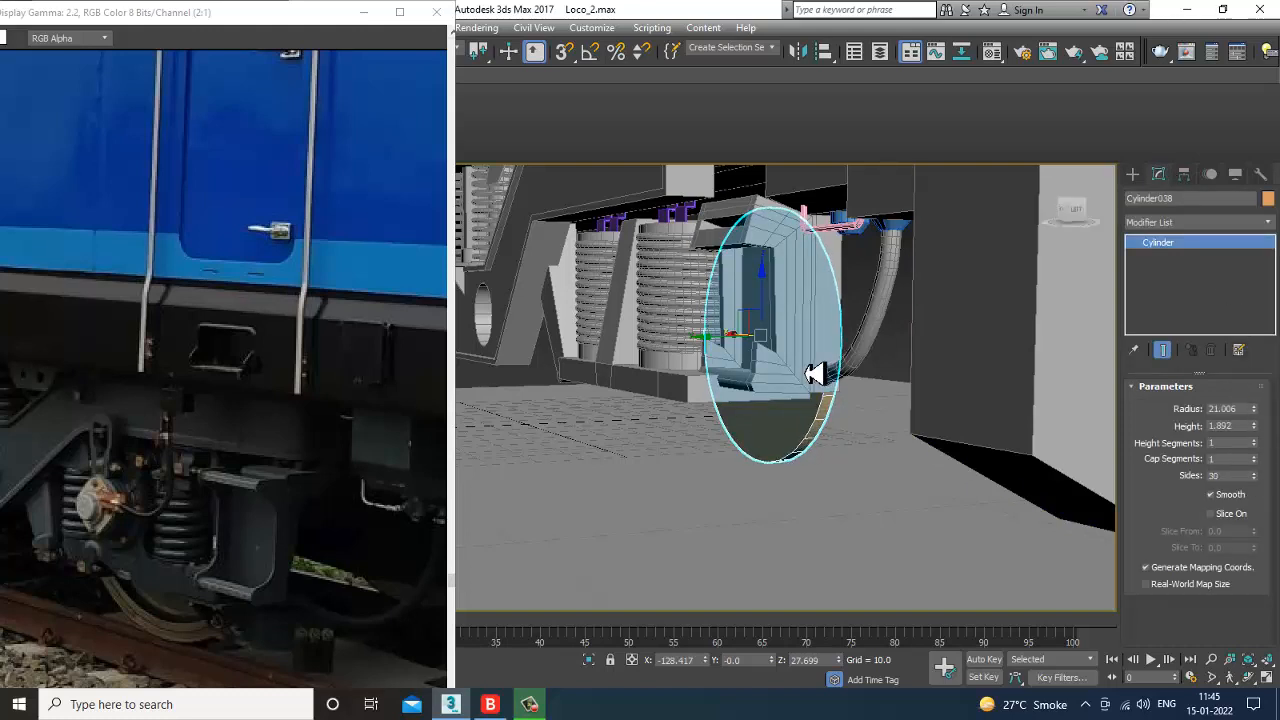
Step: Set the wheel cylinder's height to about 5.676 and radius to about 24.955, and place it at Y 11.399
left_click_drag(1260, 436, 1222, 277)
middle_click_drag(803, 316, 812, 378, "alt")
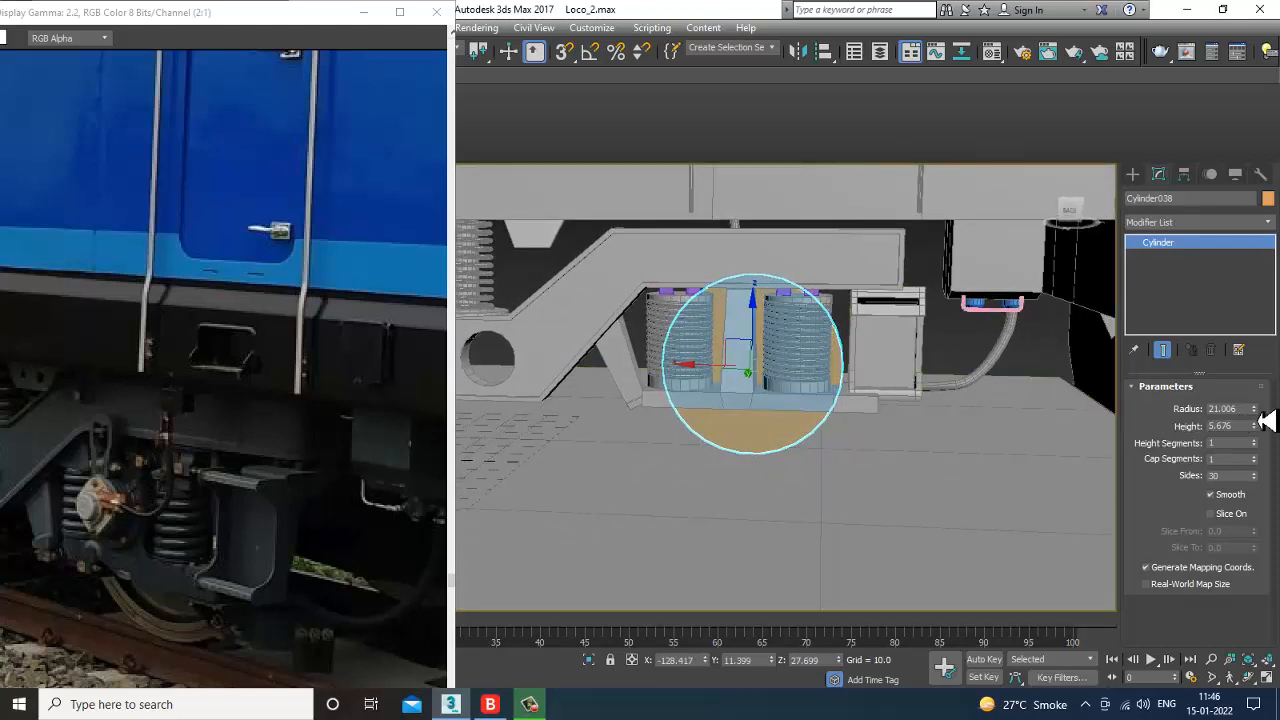
left_click_drag(1254, 409, 1260, 410)
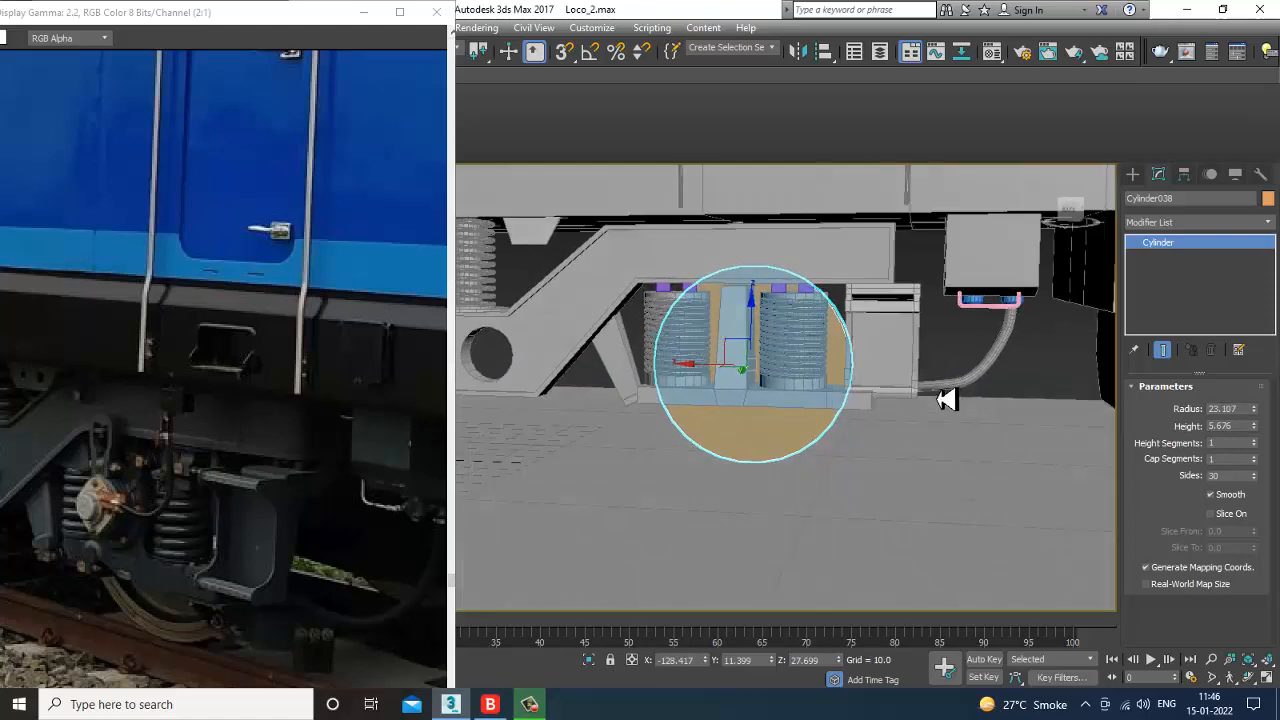
middle_click_drag(943, 400, 973, 410, "alt")
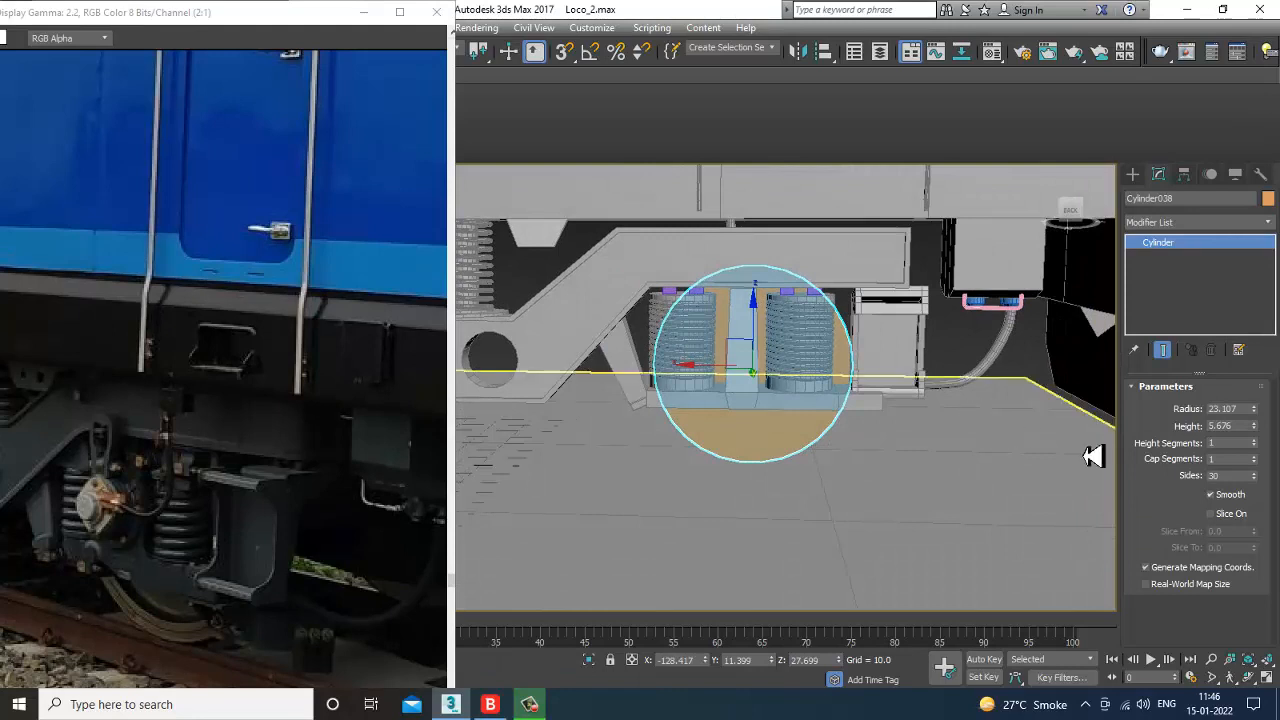
left_click_drag(1256, 410, 1252, 410)
scroll(768, 425, "down", 3)
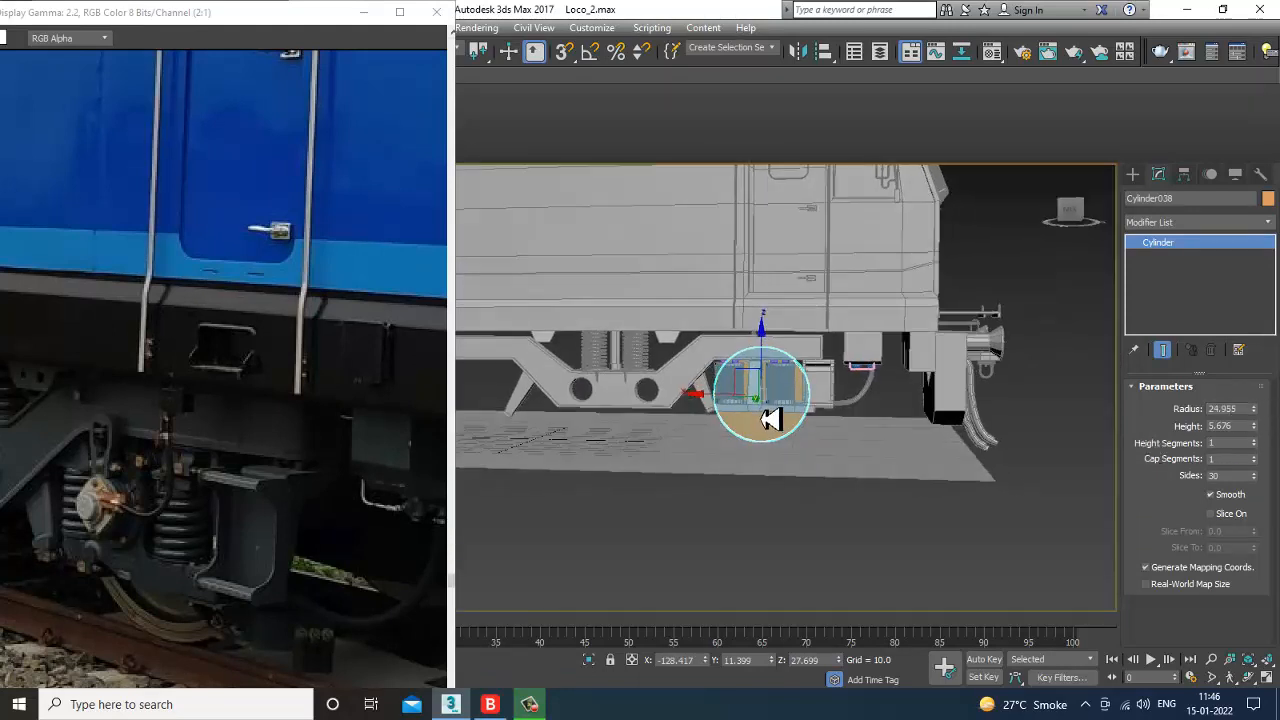
Step: Move the wheel cylinder down to Z 24.549 and along the bogie to X -125.526
scroll(765, 418, "up", 2)
middle_click_drag(797, 400, 781, 381, "alt")
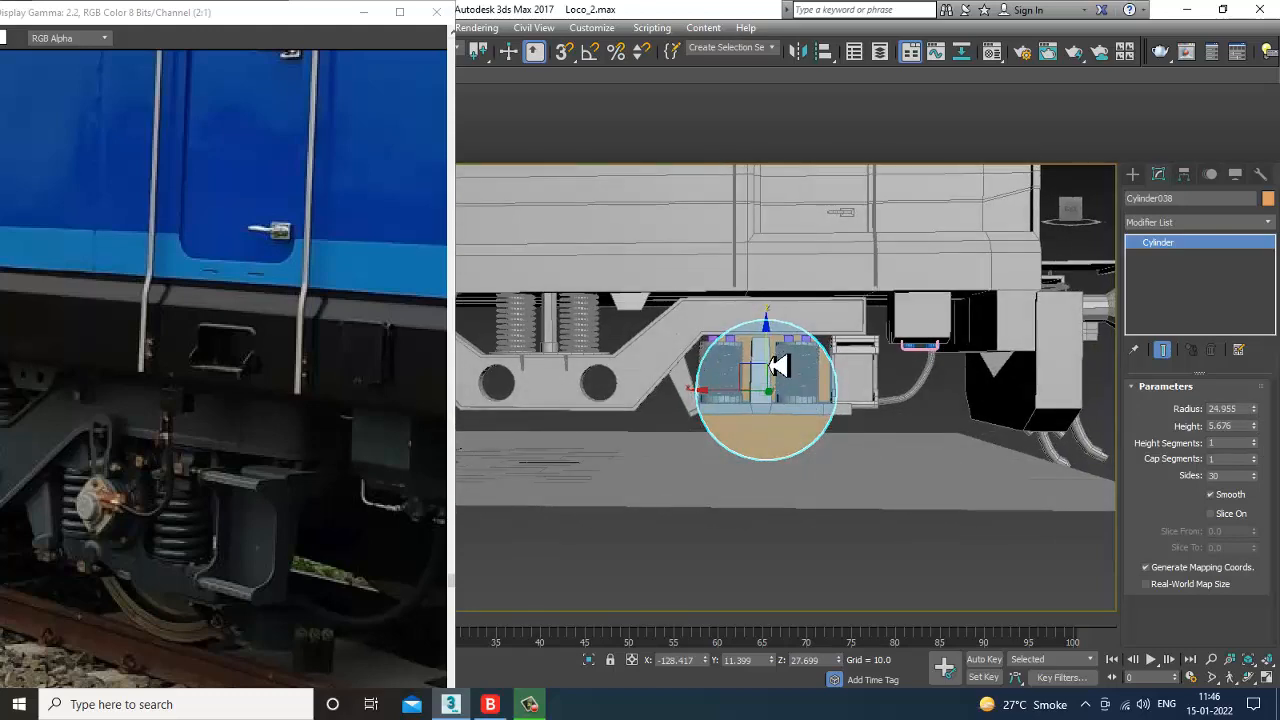
left_click_drag(778, 366, 778, 371)
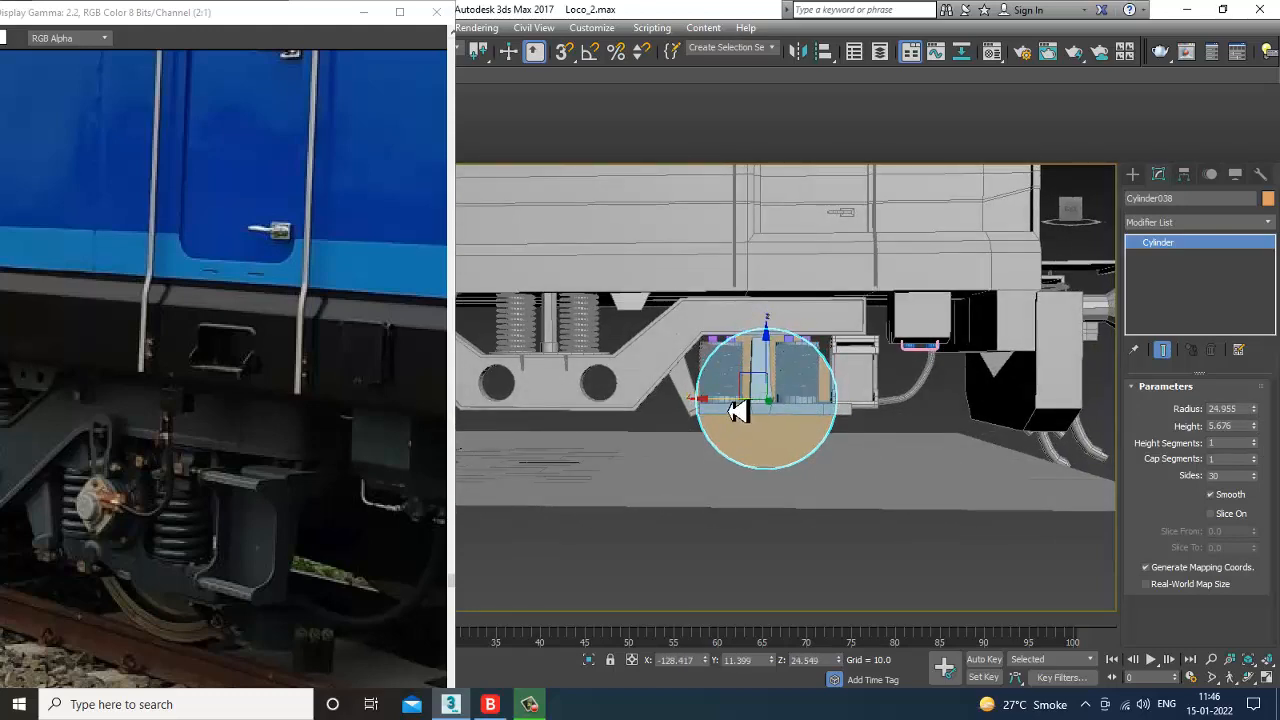
scroll(732, 414, "down", 5)
middle_click_drag(777, 448, 729, 451, "alt")
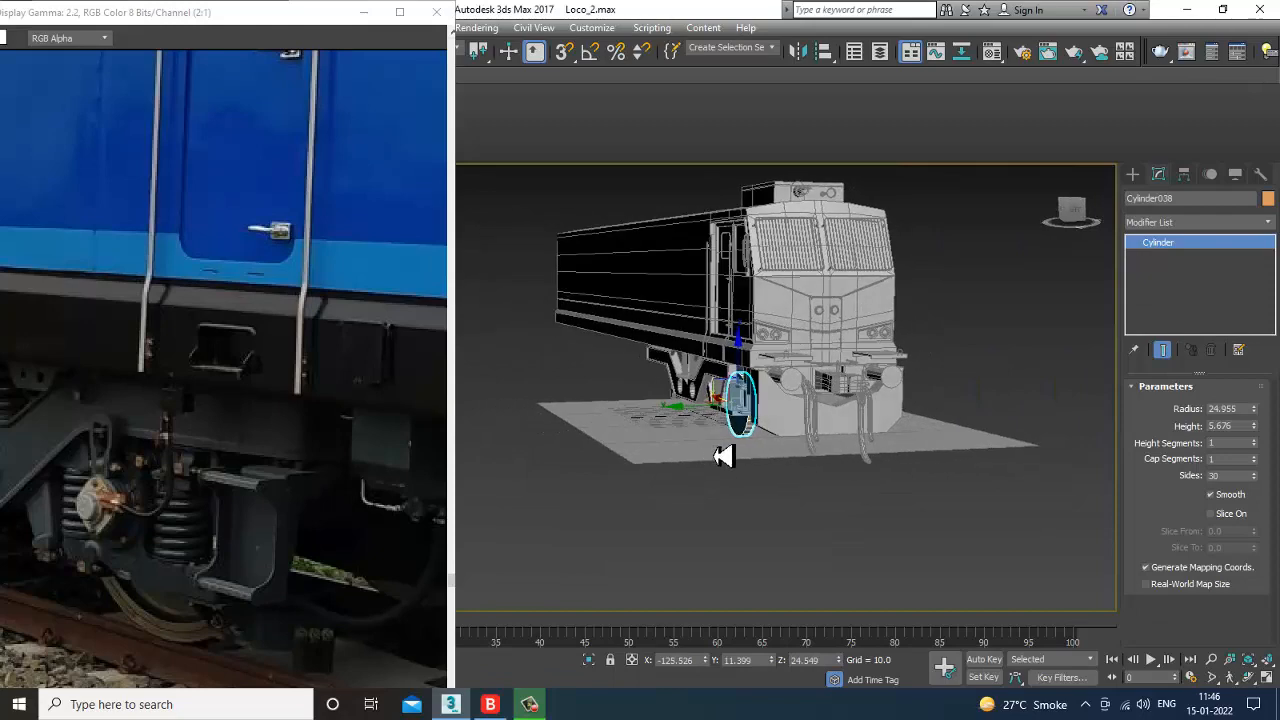
Step: Increase the wheel cylinder's height to 7.209
scroll(787, 400, "up", 5)
middle_click_drag(778, 400, 755, 475, "alt")
scroll(771, 422, "up", 2)
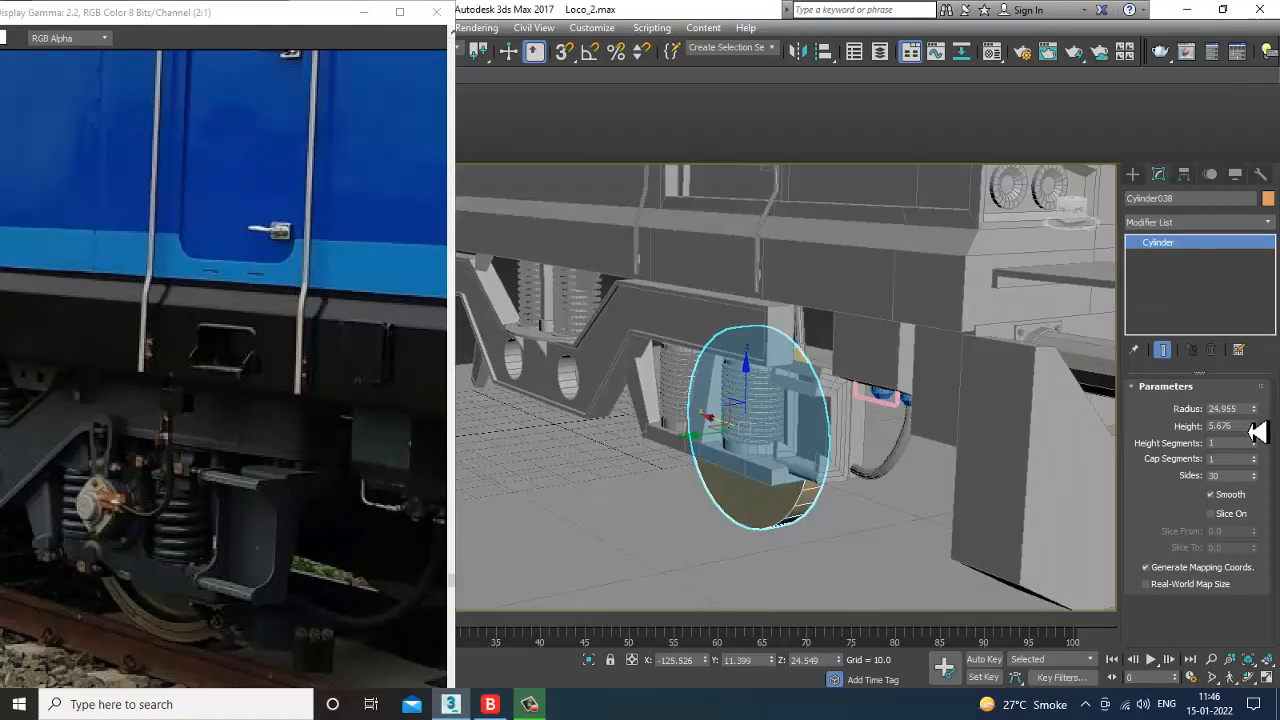
left_click_drag(1255, 428, 1256, 425)
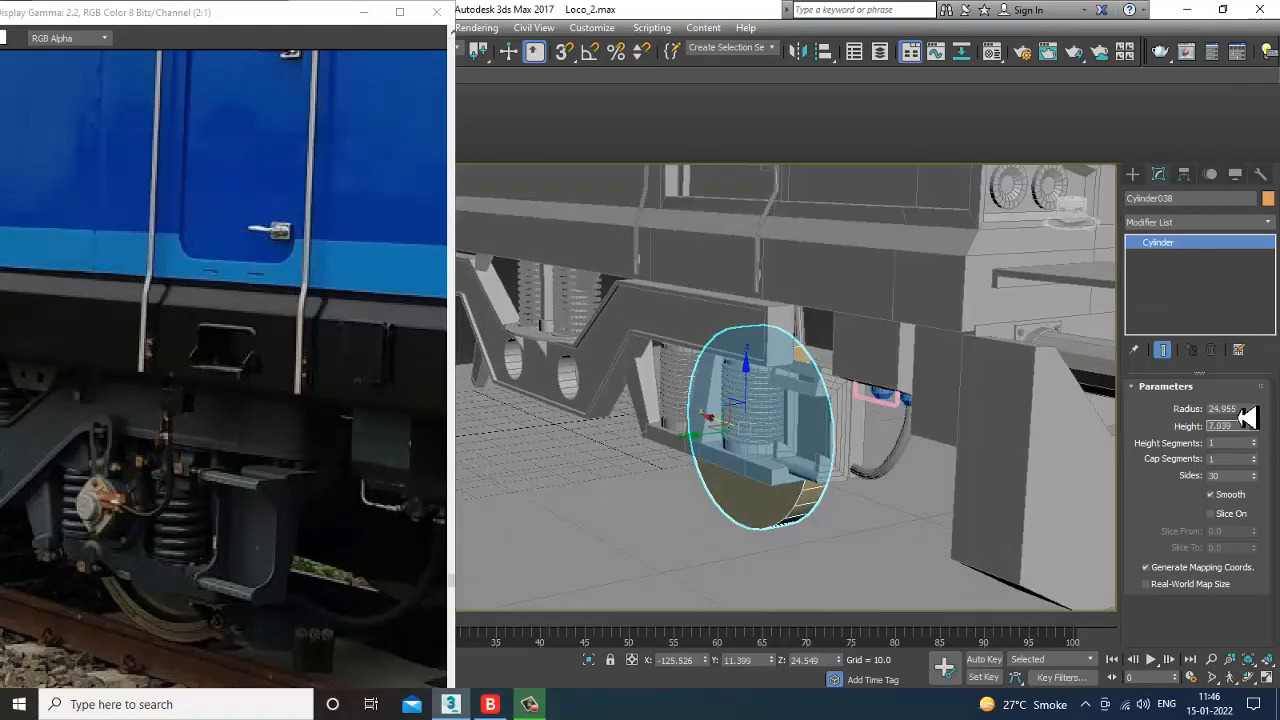
middle_click_drag(798, 490, 834, 489, "alt")
scroll(830, 490, "up", 2)
middle_click_drag(764, 520, 846, 497, "alt")
scroll(824, 498, "down", 5)
scroll(830, 500, "down", 5)
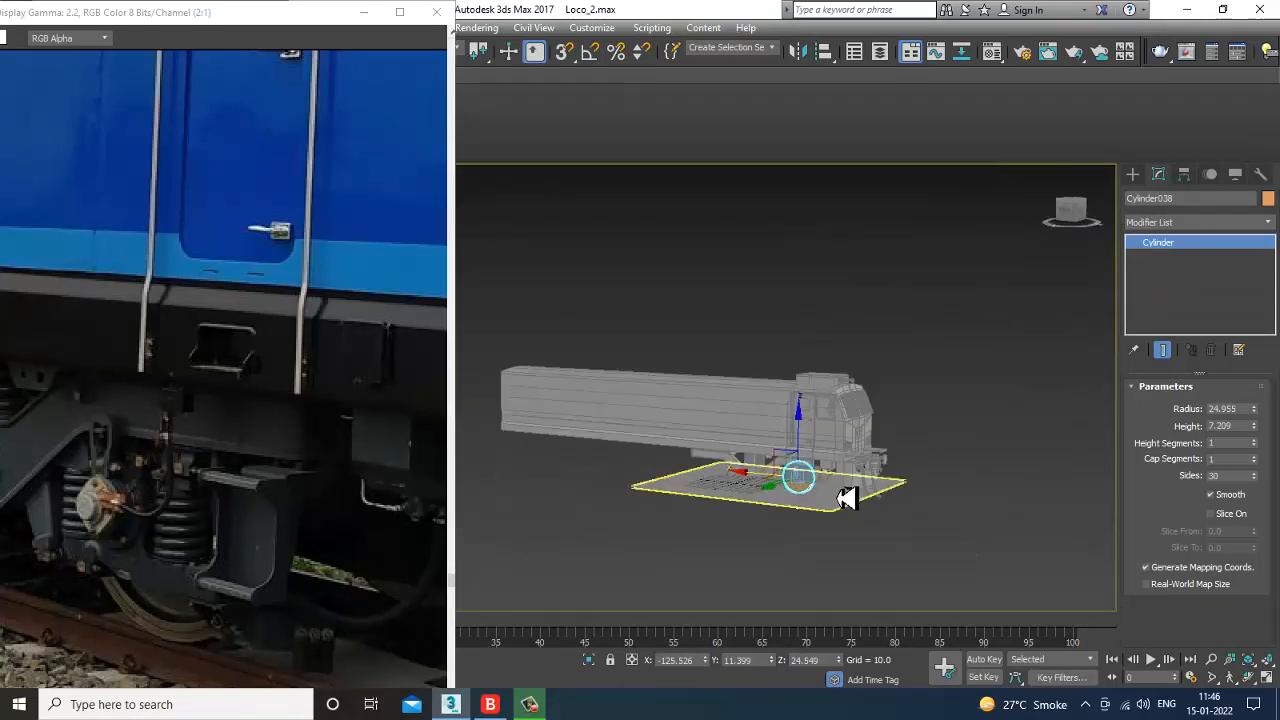
Step: Enlarge the wheel cylinder's radius to 28.948 and raise it to Z 27.108
scroll(830, 497, "up", 3)
scroll(818, 497, "up", 4)
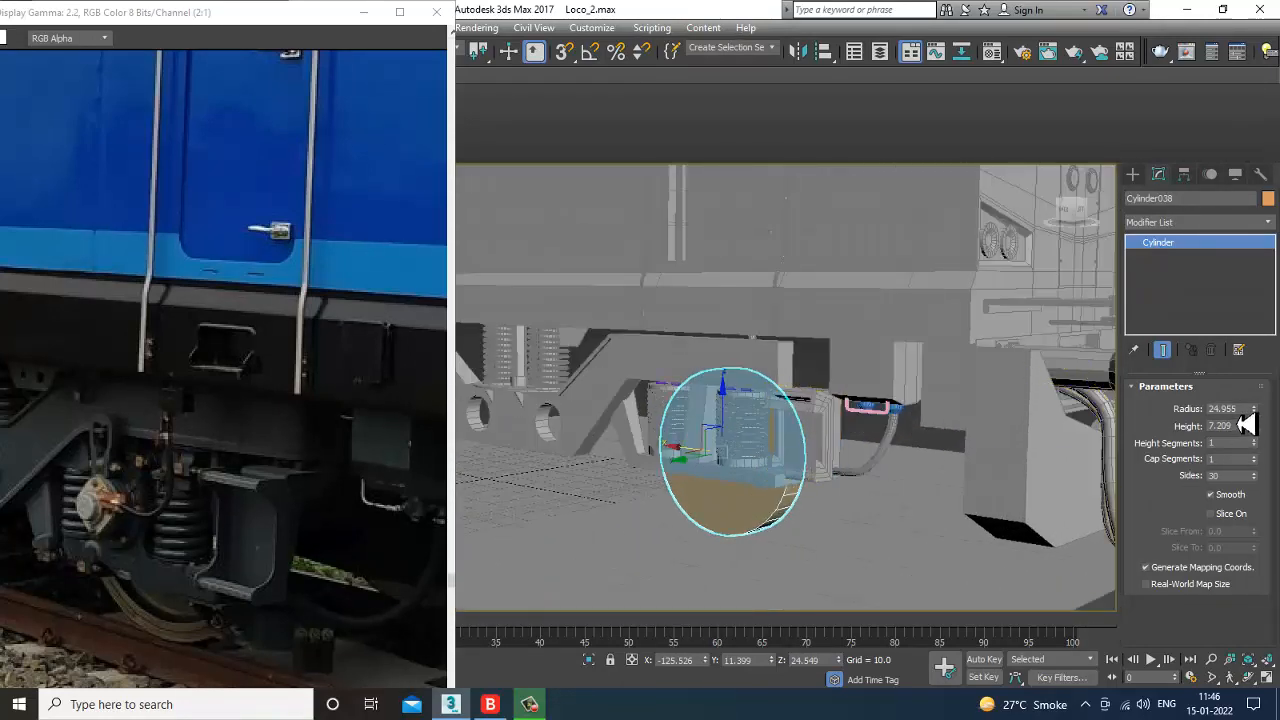
left_click_drag(1257, 420, 1254, 407)
middle_click_drag(709, 451, 744, 446, "alt")
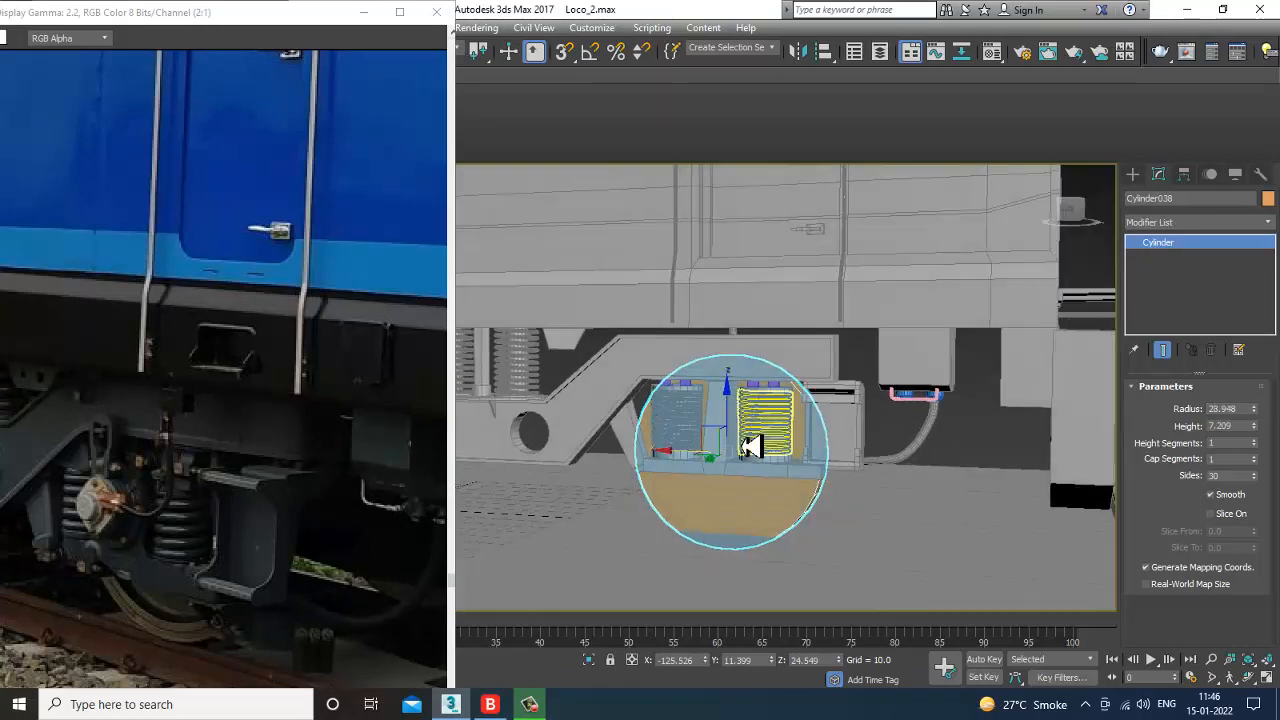
scroll(750, 447, "down", 4)
scroll(760, 447, "up", 2)
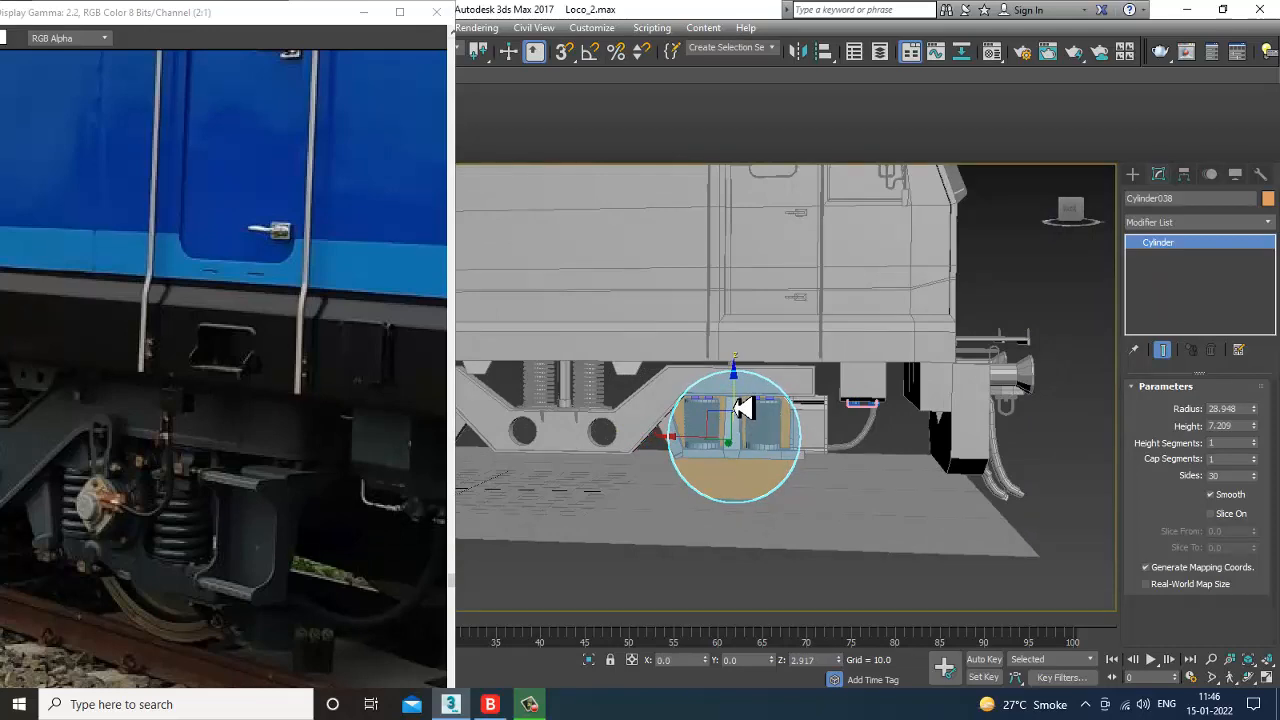
Step: Select the whole locomotive without the ground plane and raise it about 2.291 along Z so the wheel clears the ground
mouse_move(940, 456)
middle_mouse_down("alt")
mouse_move(947, 446)
mouse_move(929, 446)
mouse_move(947, 455)
middle_mouse_up("alt")
scroll(945, 456, "down", 5)
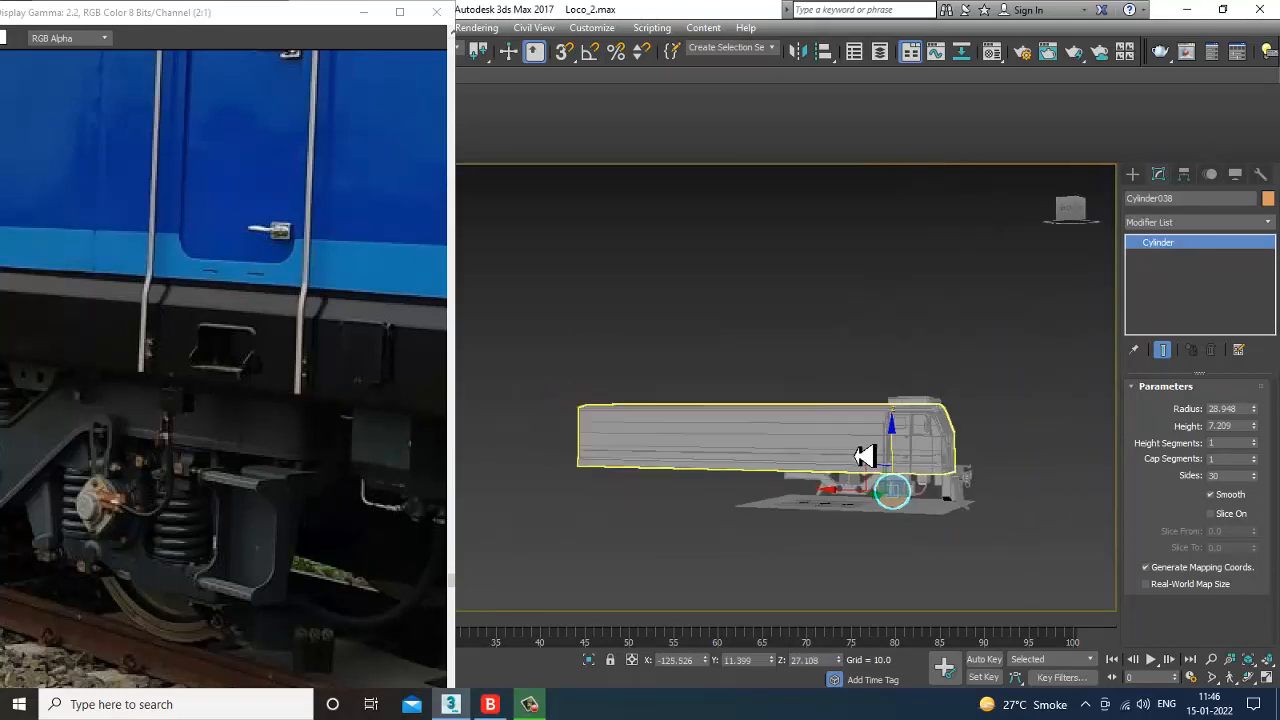
middle_click_drag(865, 456, 909, 489)
key("ctrl+a")
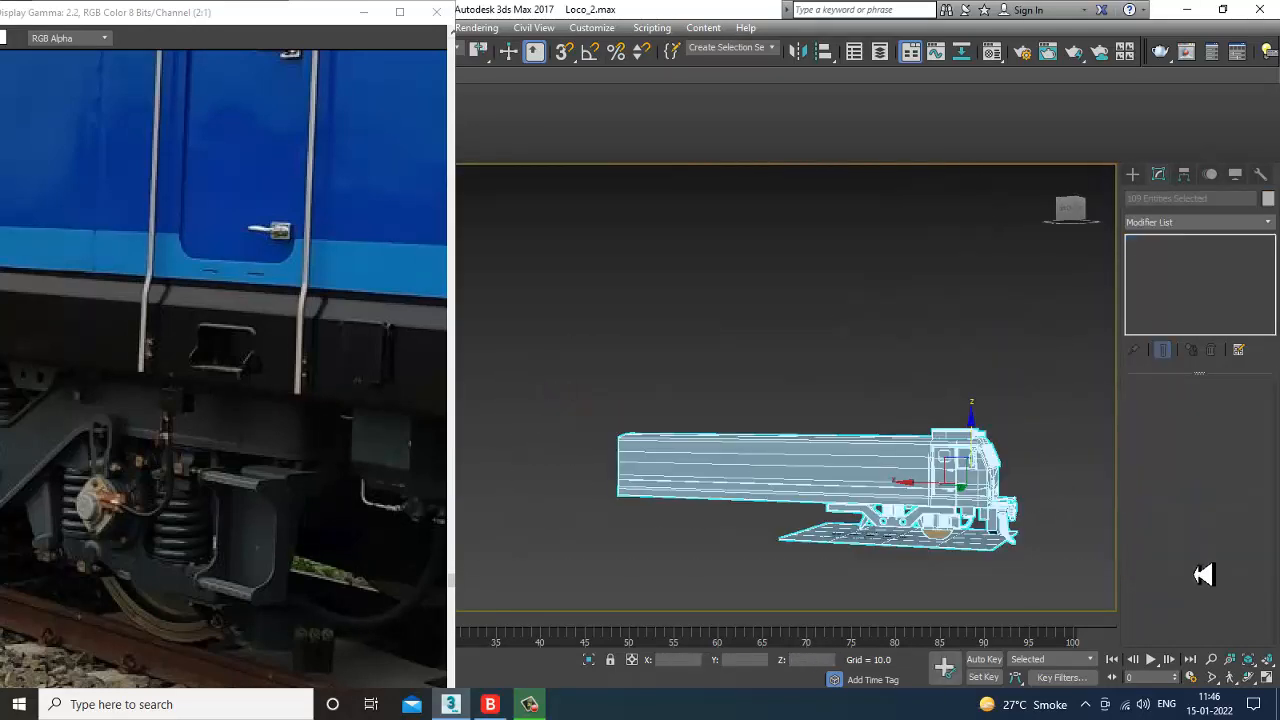
left_click(855, 537, "alt")
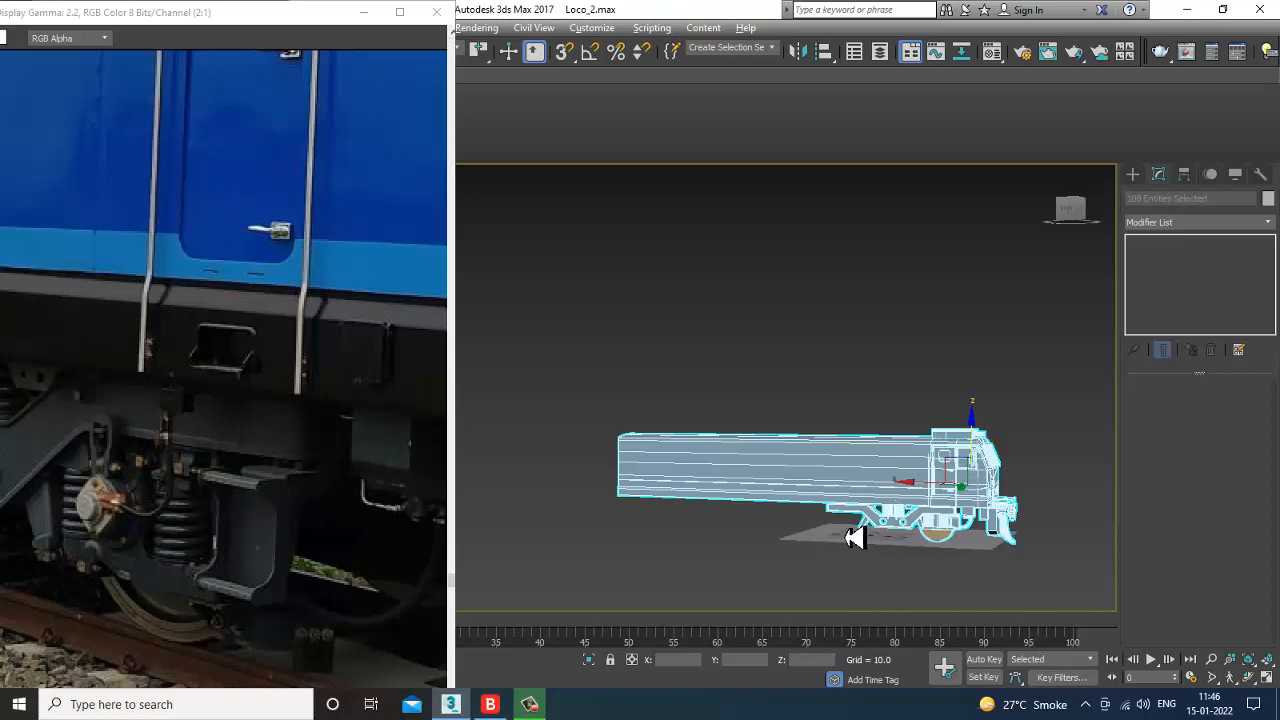
scroll(850, 543, "up", 10)
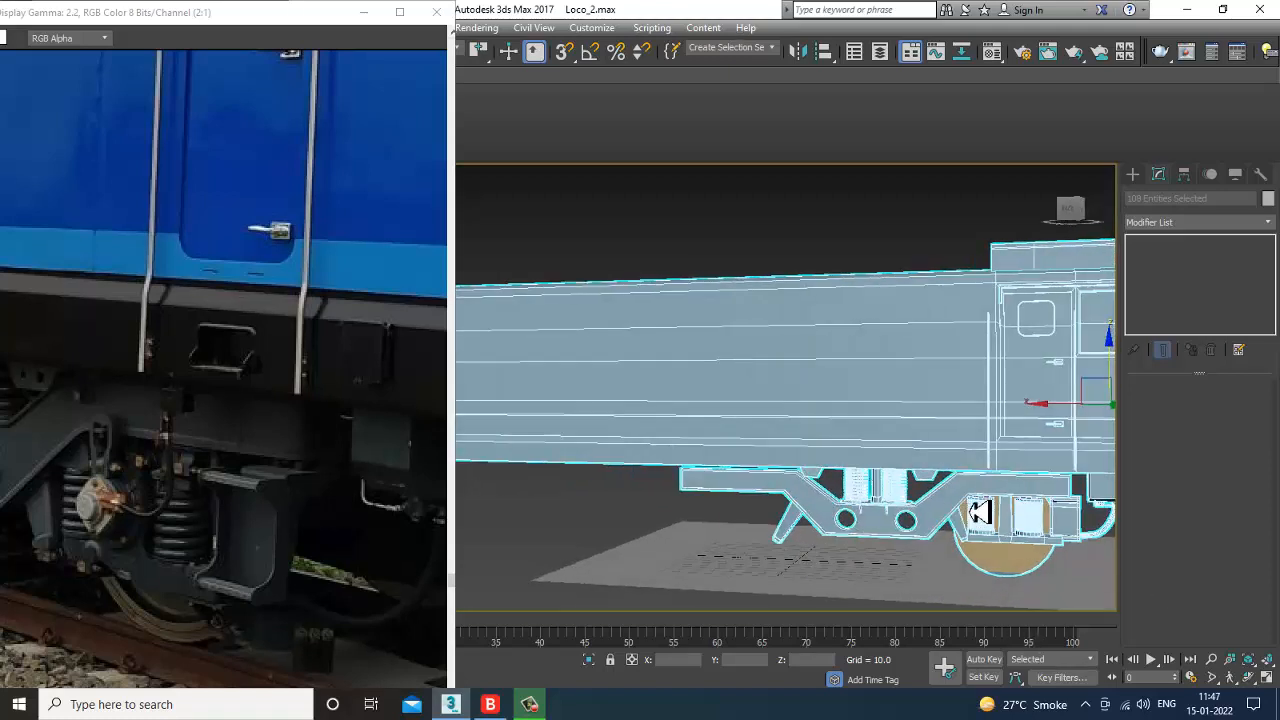
left_click_drag(829, 315, 834, 311)
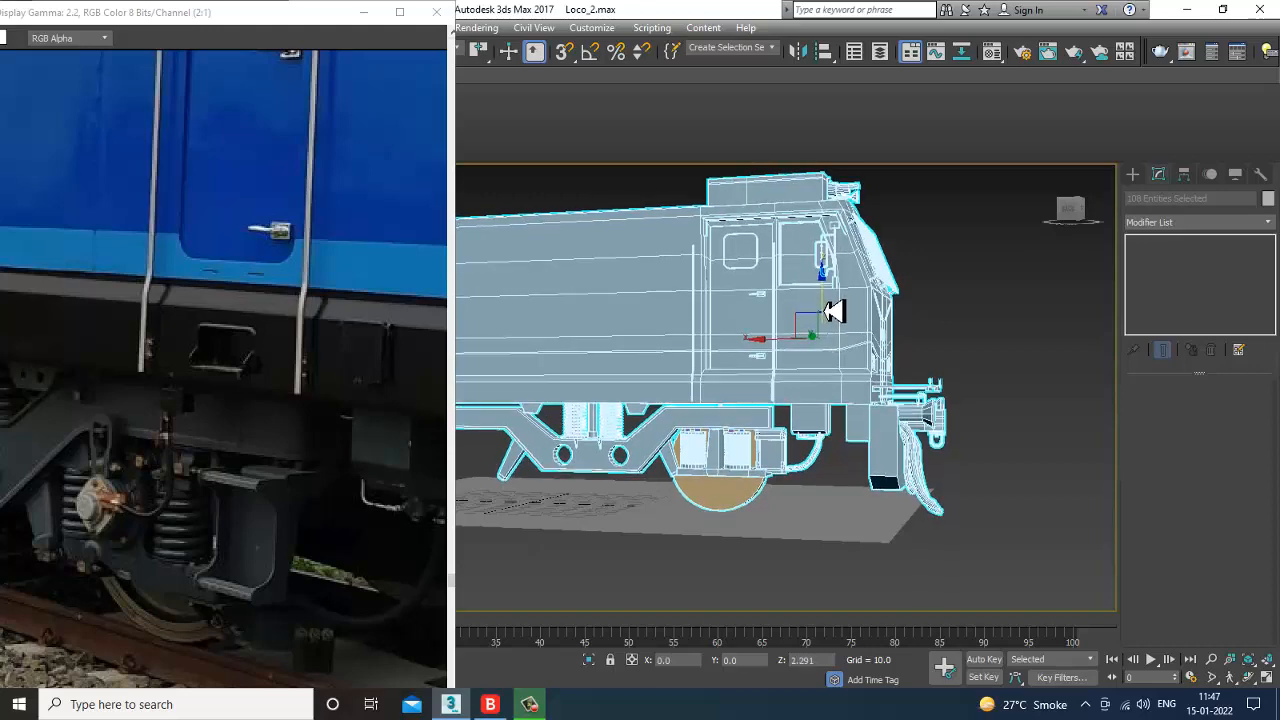
middle_click_drag(839, 359, 803, 374, "alt")
scroll(805, 428, "up", 4)
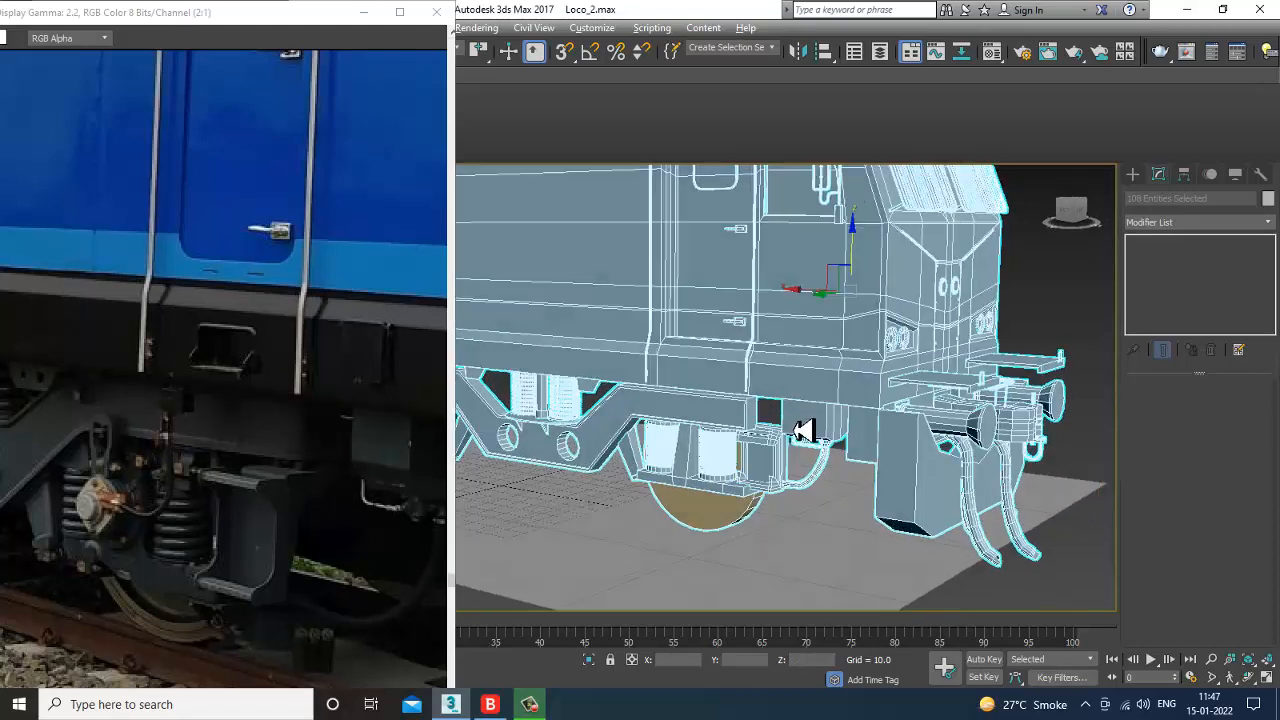
middle_click_drag(806, 429, 925, 470, "alt")
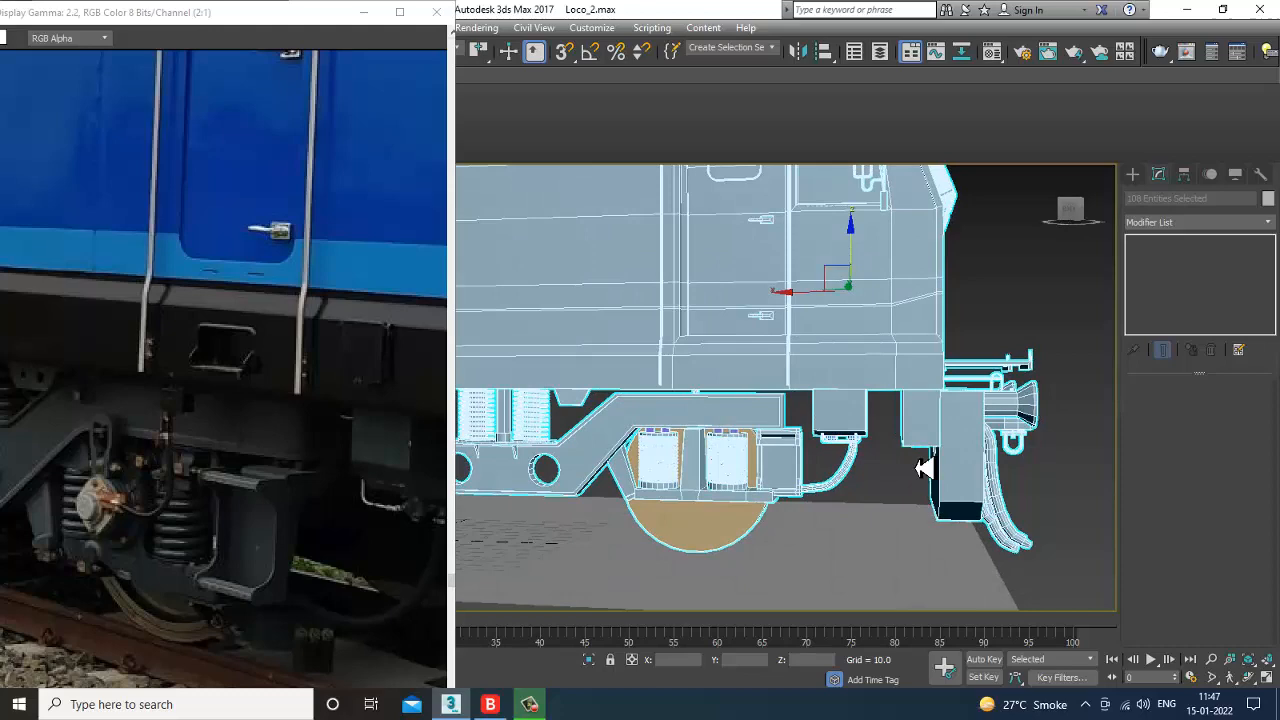
Step: Select only the wheel cylinder and convert it to an Editable Poly
left_click(1010, 493)
middle_click_drag(742, 508, 777, 503, "alt")
left_click(766, 520)
scroll(766, 520, "up", 5)
scroll(806, 522, "down", 5)
scroll(806, 522, "up", 3)
scroll(777, 503, "up", 3)
right_click(777, 501)
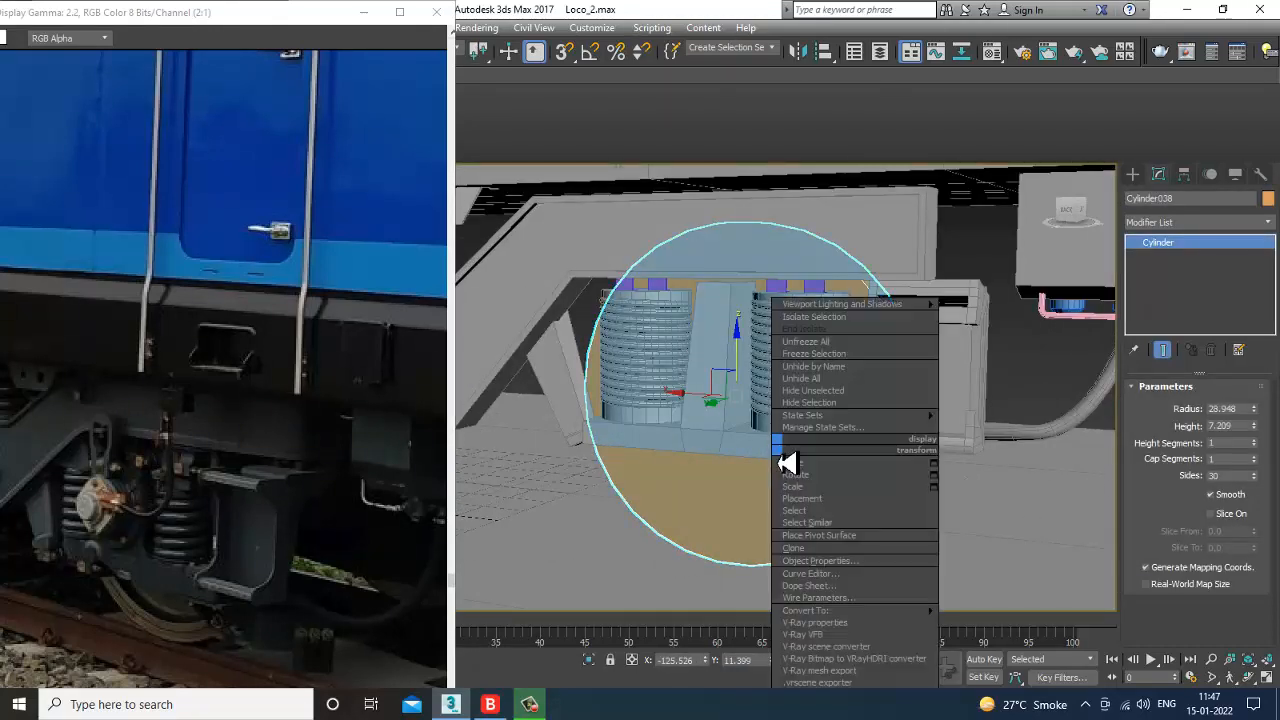
mouse_move(860, 610)
left_click(1015, 668)
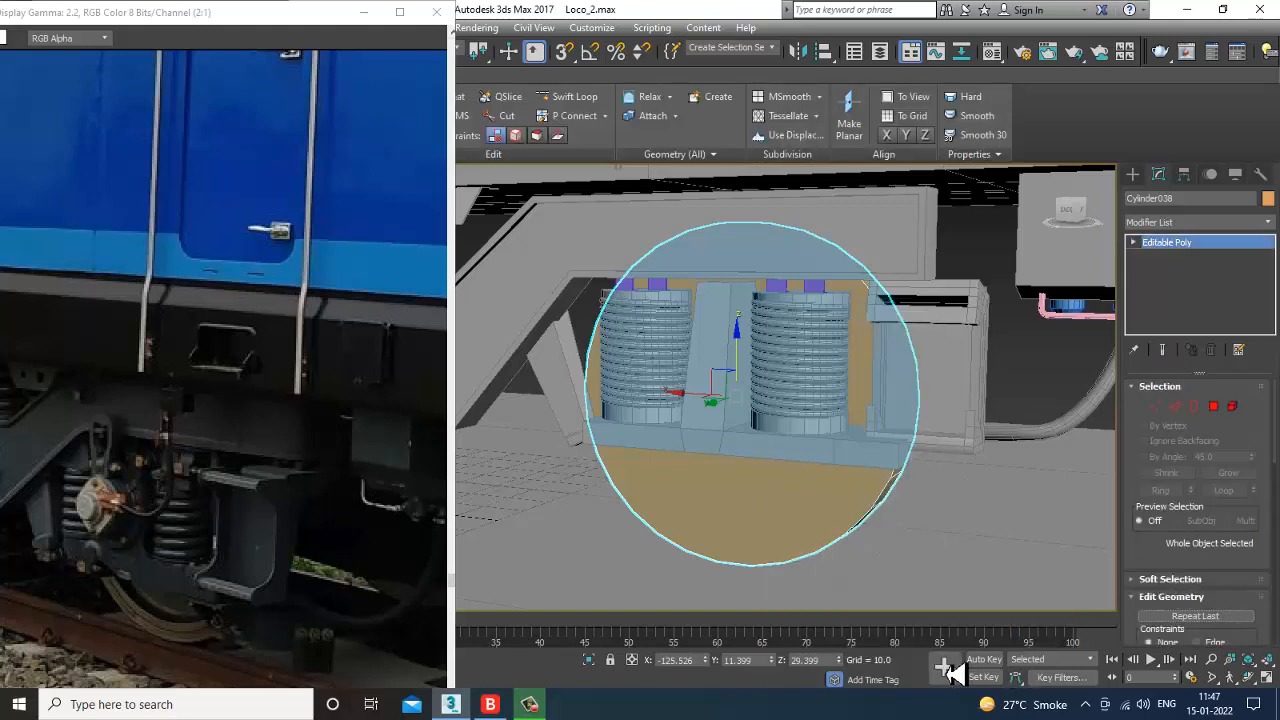
Step: Select the wheel's outer cap polygon and inset it by about 1.681
left_click(1214, 407)
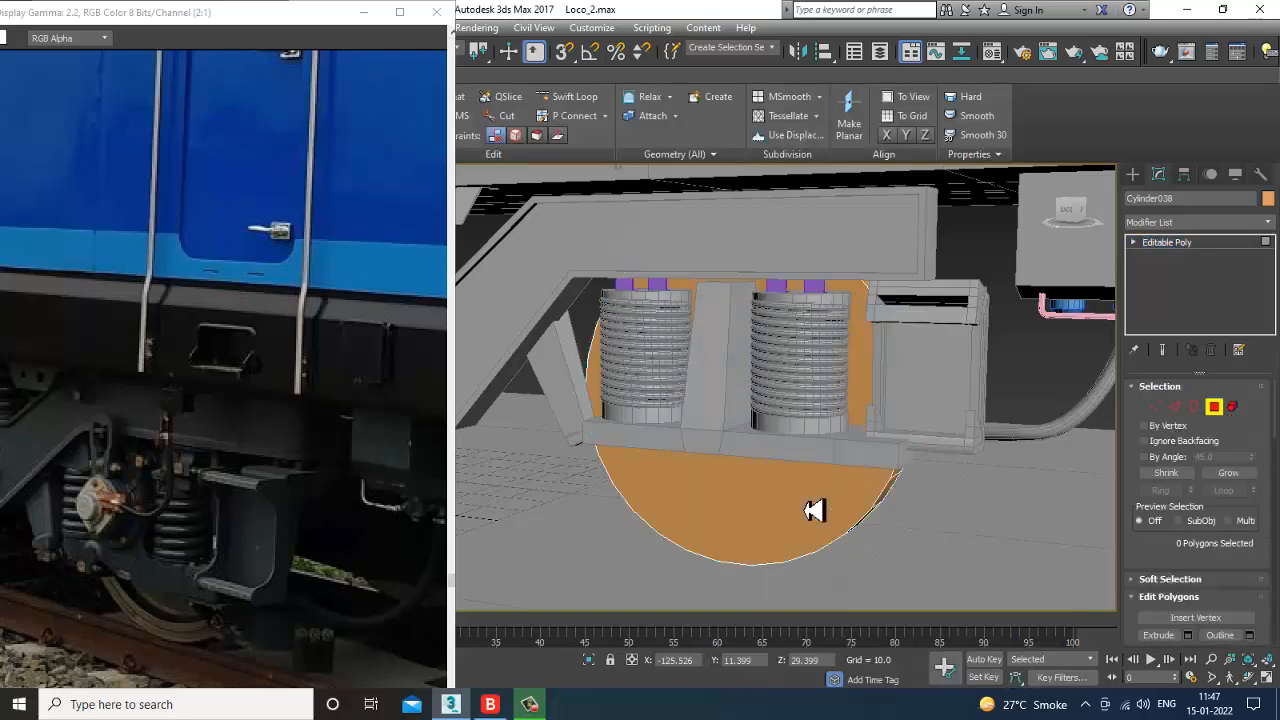
left_click(814, 509)
scroll(1172, 577, "down", 3)
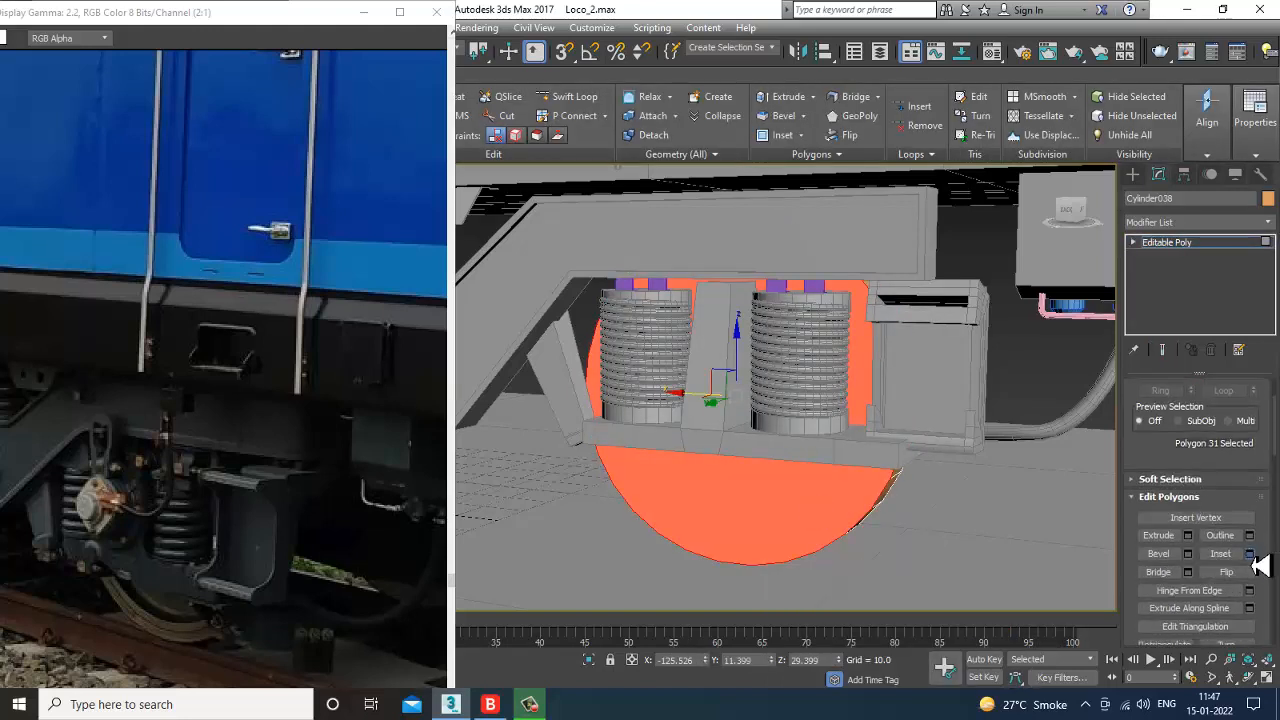
left_click(1250, 554)
left_click_drag(651, 428, 648, 432)
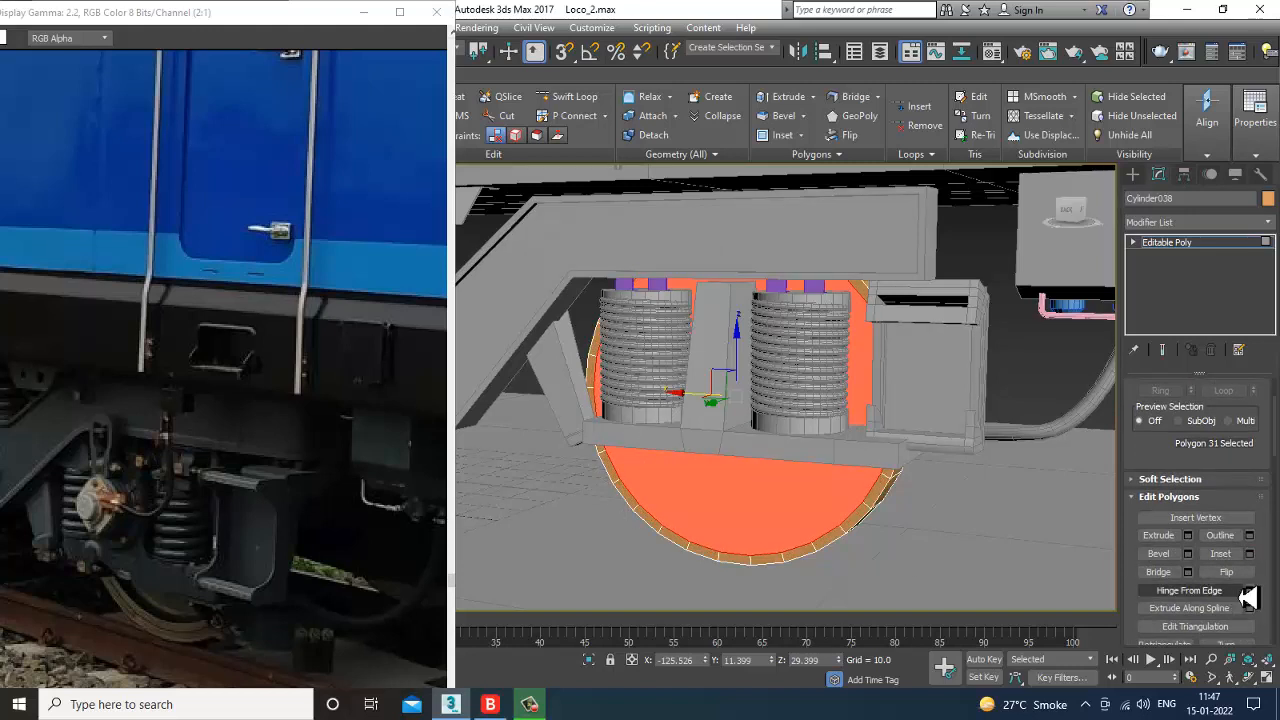
Step: Inset the wheel's outer cap polygon twice more, by 0.455 and then 2.363, to form the rim rings
left_click(1249, 555)
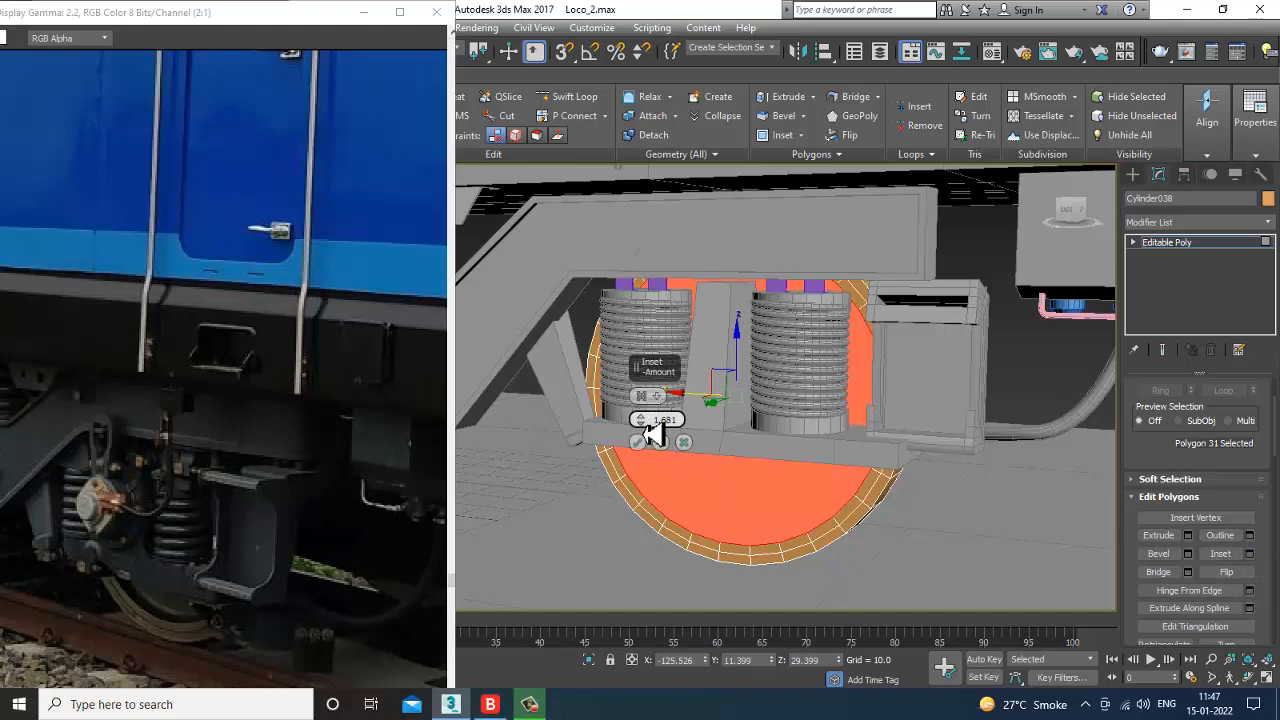
left_click_drag(648, 432, 657, 441)
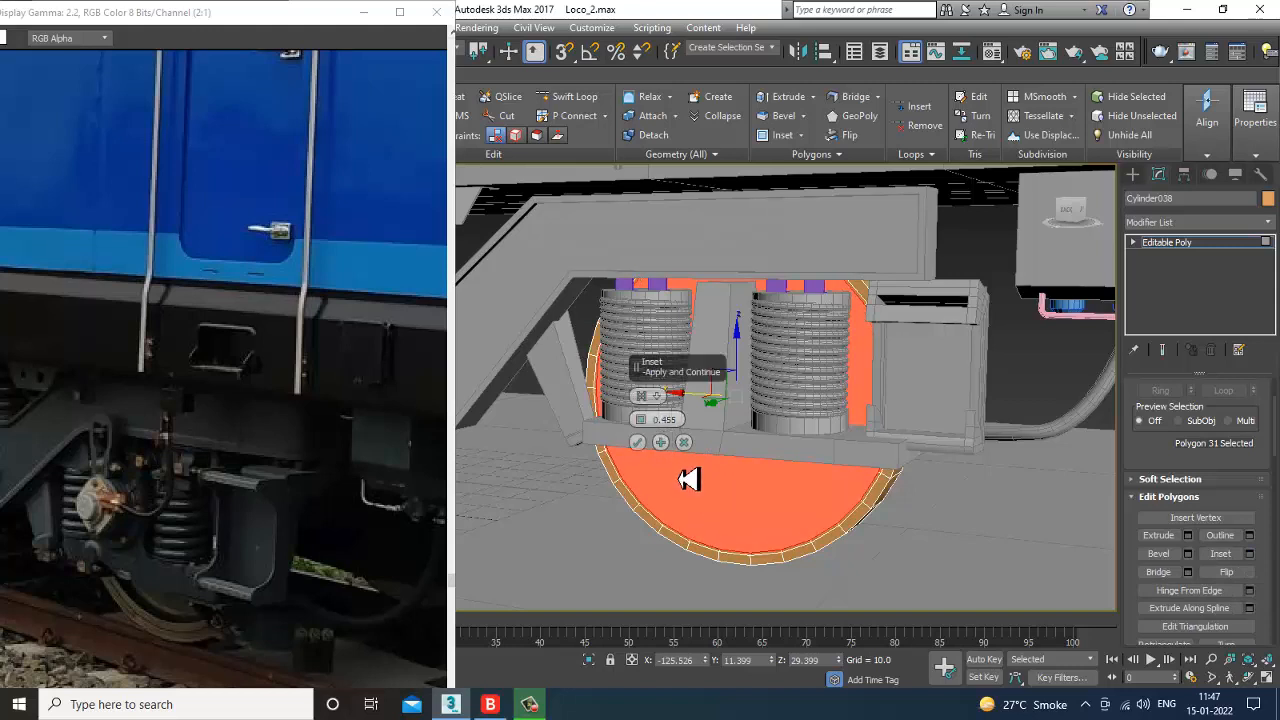
left_click(638, 442)
left_click(1250, 554)
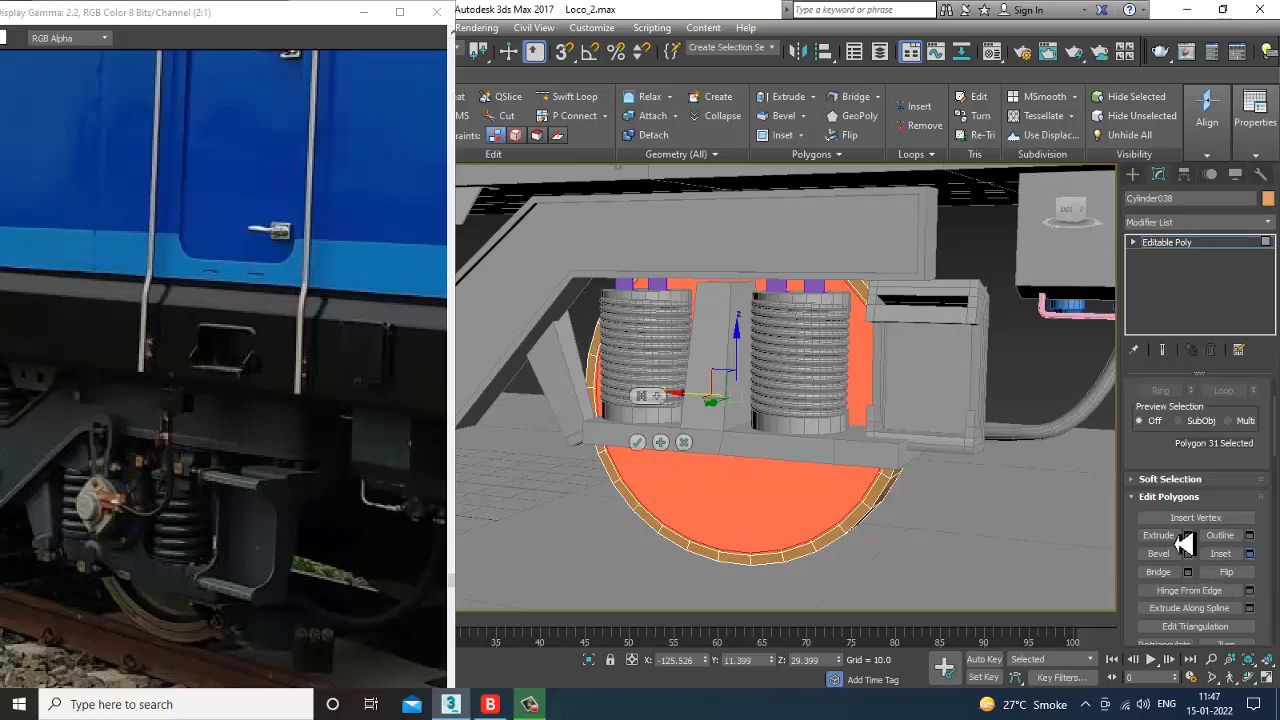
left_click_drag(645, 427, 638, 421)
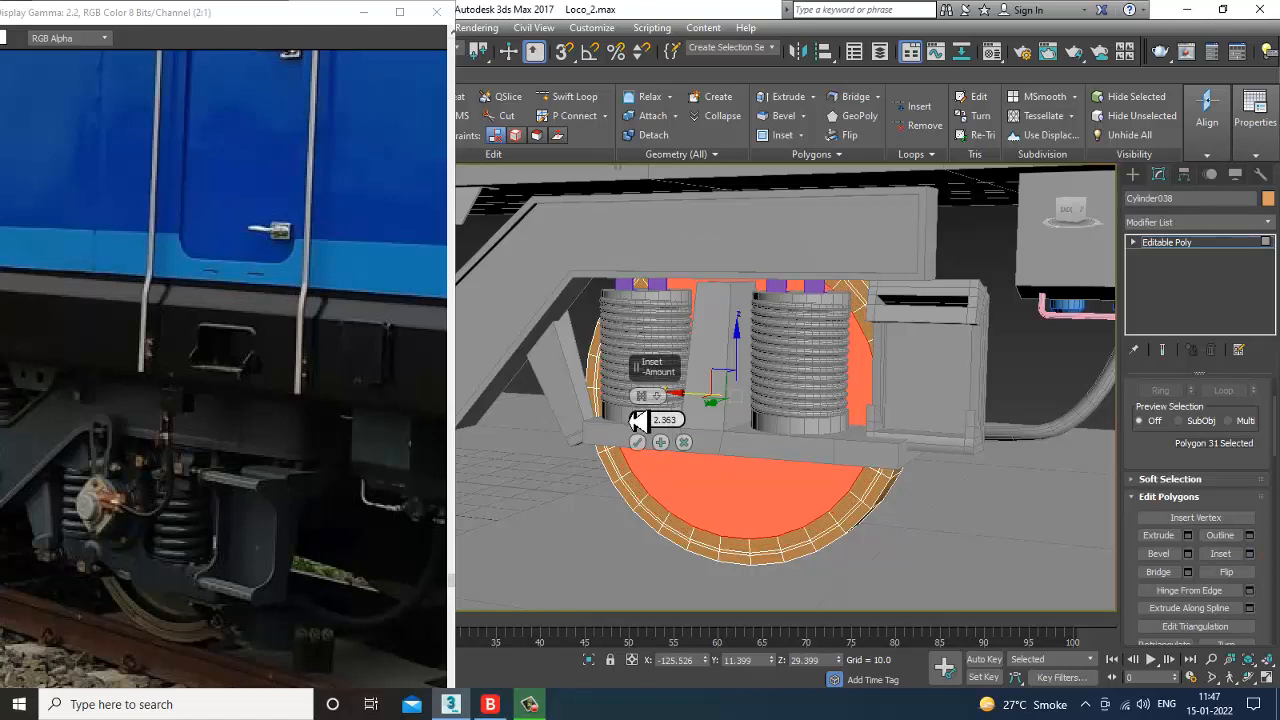
left_click(637, 443)
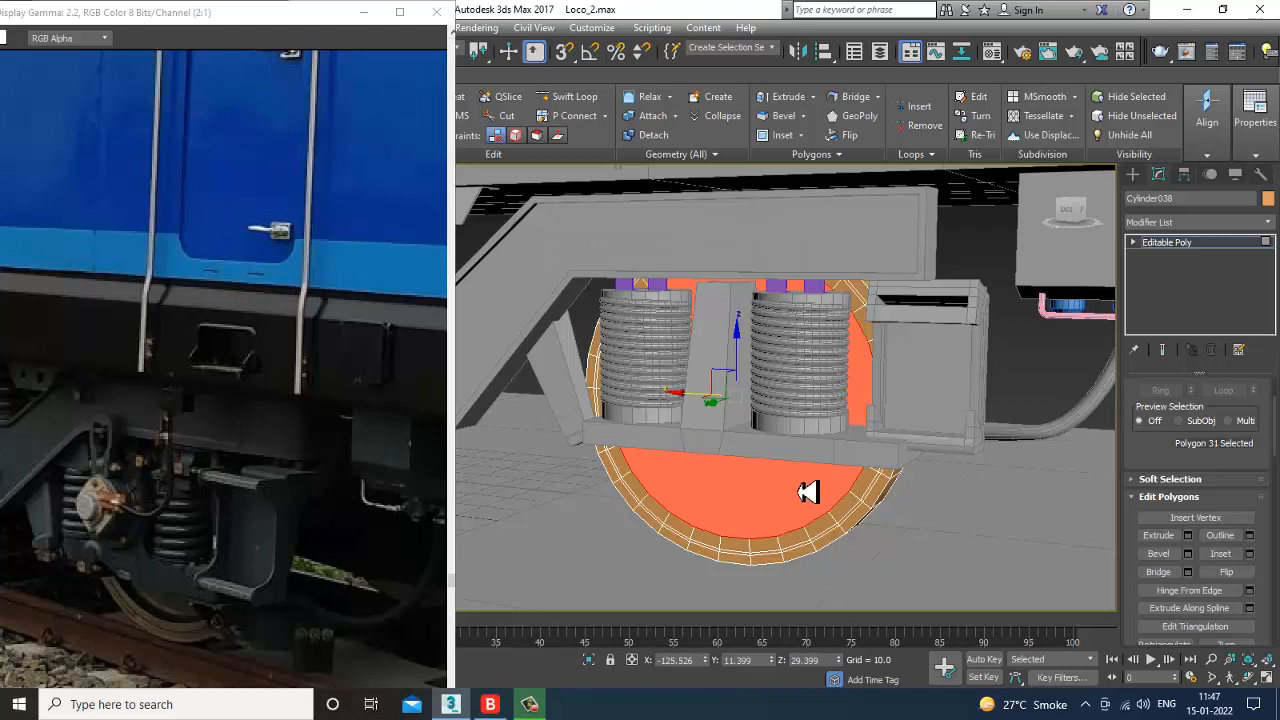
Step: Extrude the wheel's inset centre polygon inward by -3.762 to recess it behind the rim
left_click(1188, 535)
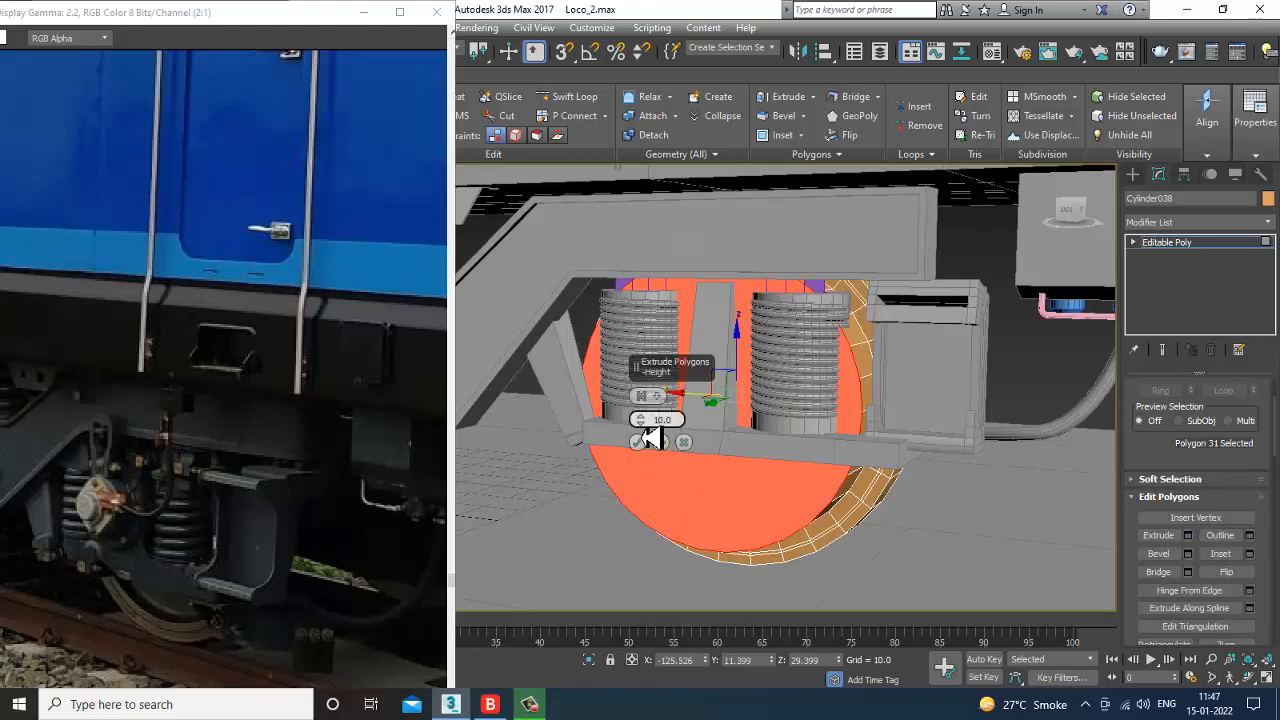
left_click_drag(651, 428, 689, 503)
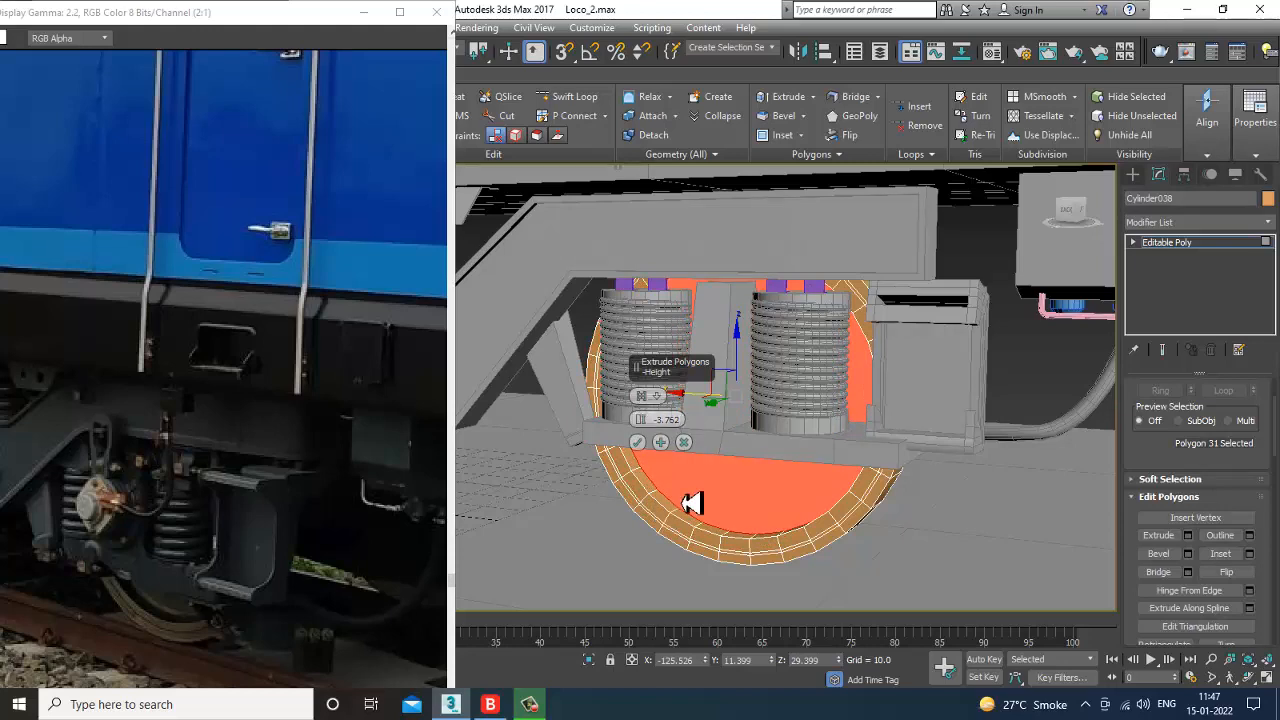
middle_click_drag(946, 453, 570, 458, "alt")
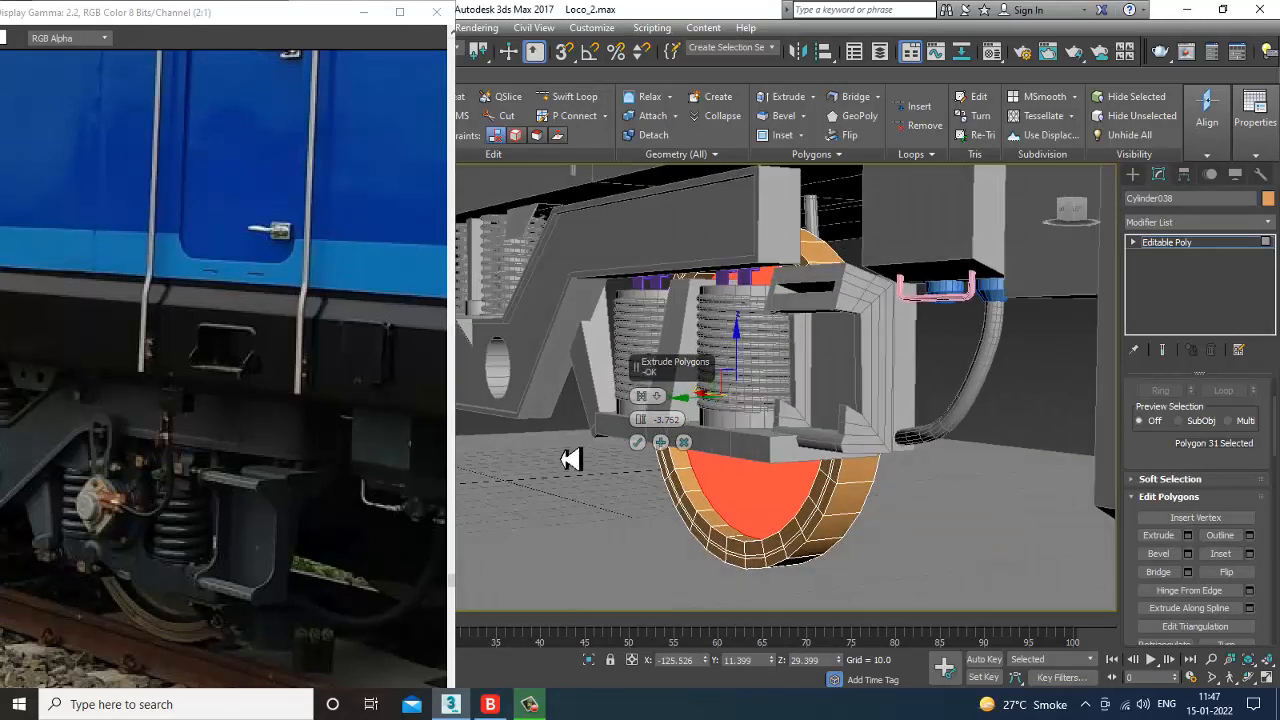
left_click(637, 443)
Step: Move the wheel's back cap polygon along Y to 3.629 to thicken the wheel
scroll(837, 517, "up", 5)
middle_click_drag(837, 517, 814, 474, "alt")
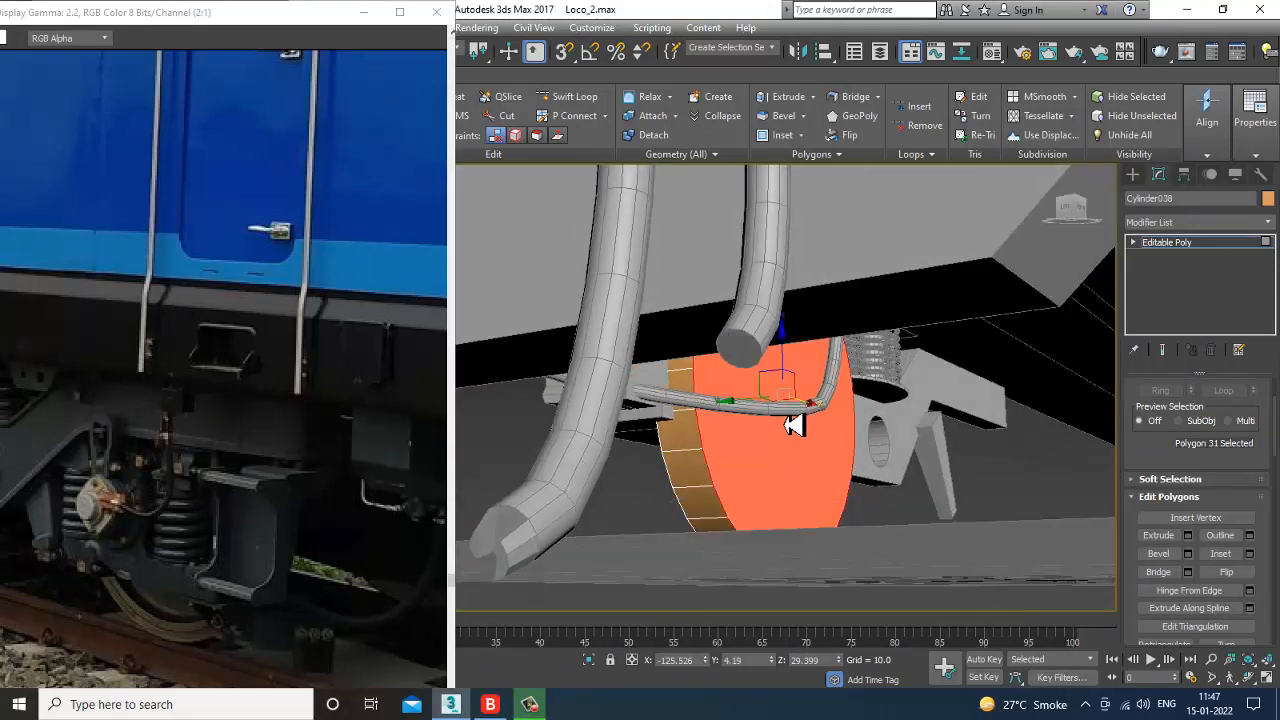
mouse_move(793, 425)
middle_mouse_down("alt")
mouse_move(748, 416)
mouse_move(777, 424)
middle_mouse_up("alt")
left_click_drag(777, 410, 796, 449)
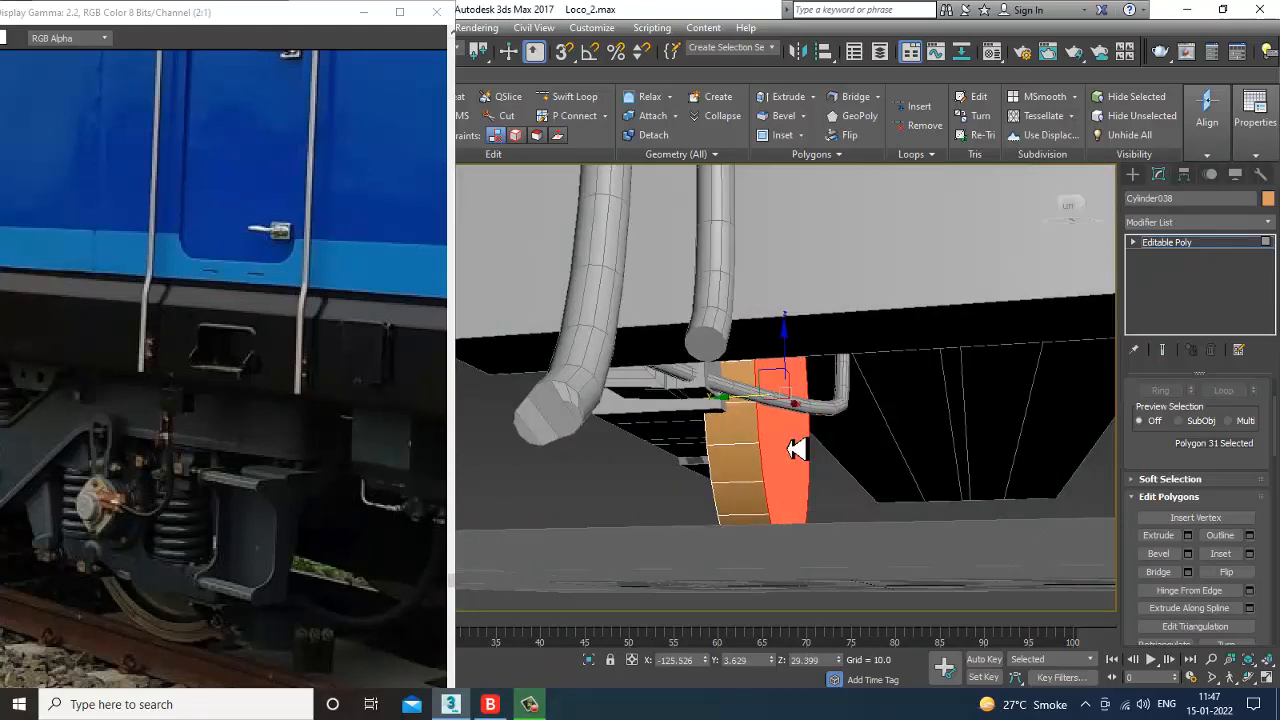
Step: Select the wheel's back cap polygon again and move it along Y to 3.105
left_click(840, 418)
middle_click_drag(793, 427, 791, 443, "alt")
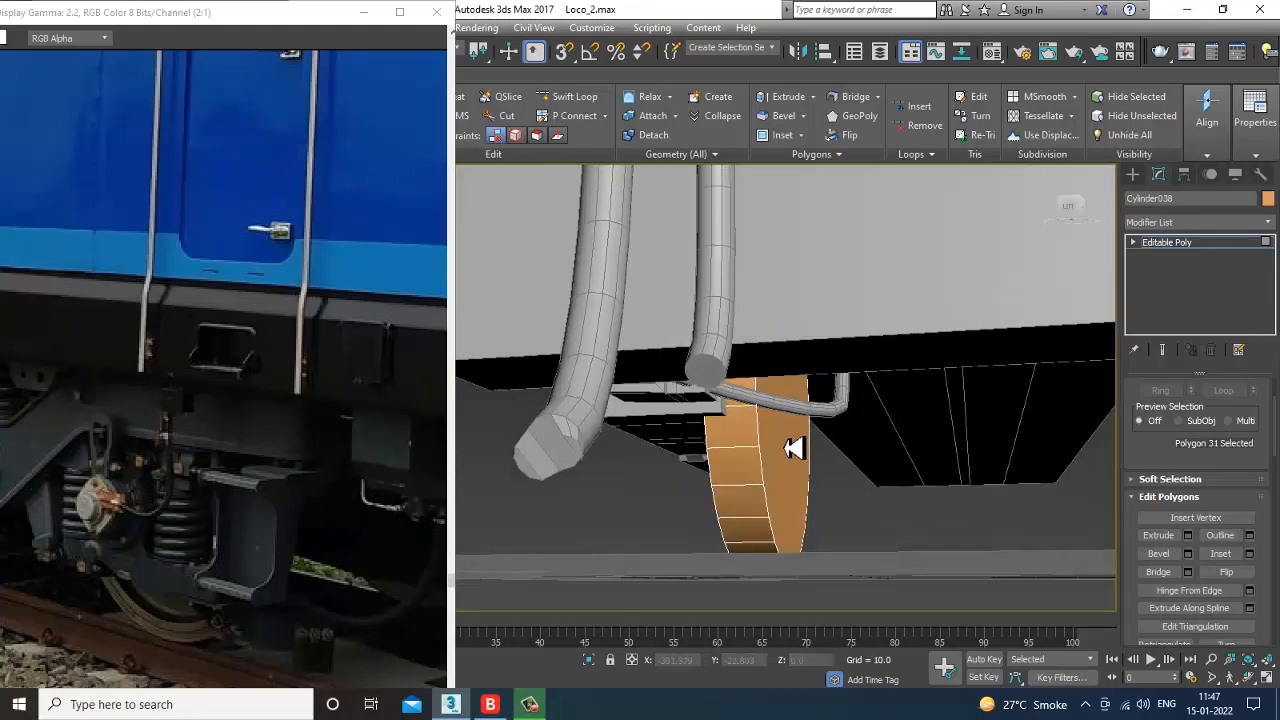
left_click(791, 443)
left_click_drag(755, 412, 760, 412)
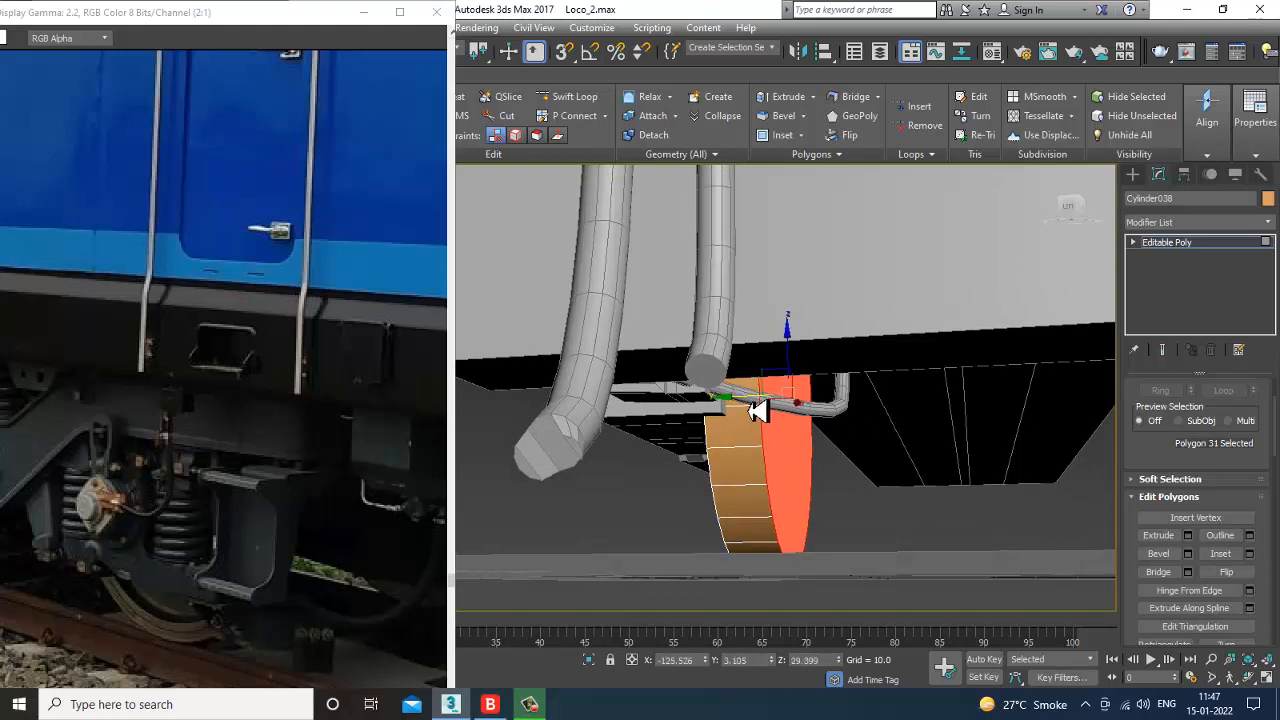
Step: Add an edge loop around the wheel's tread close to its back face with Swift Loop
left_click(1170, 242)
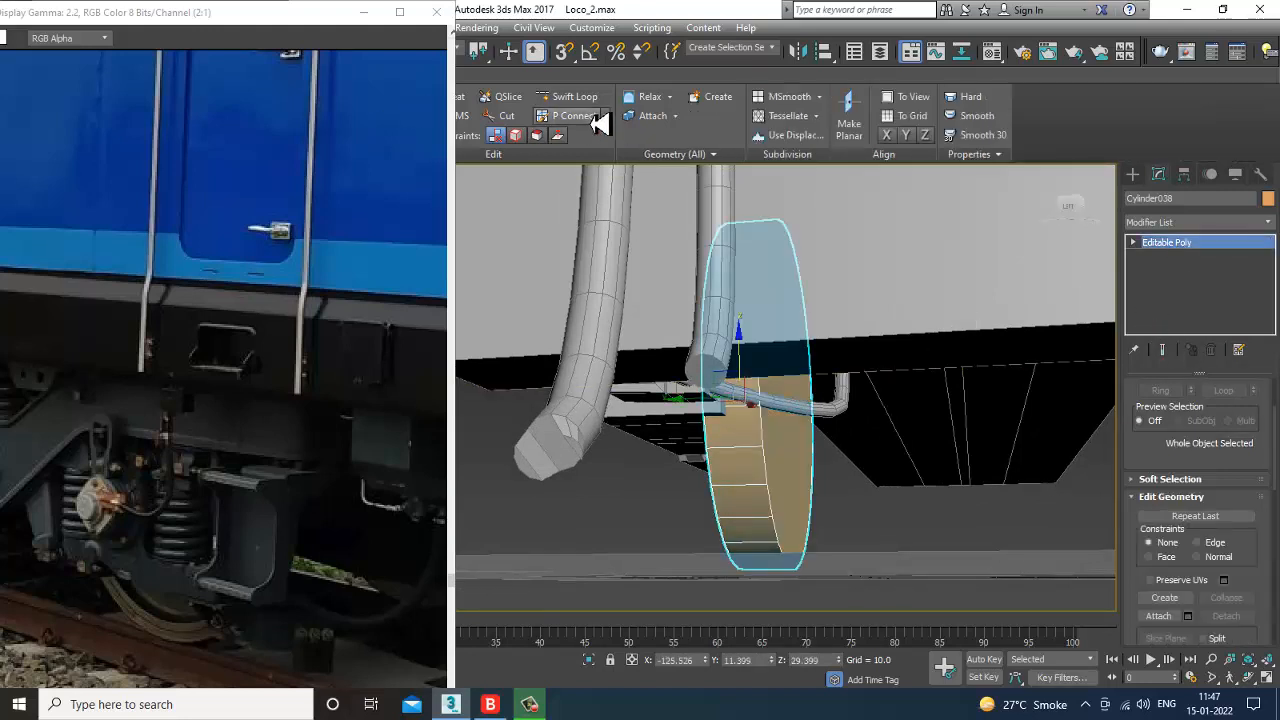
left_click(568, 96)
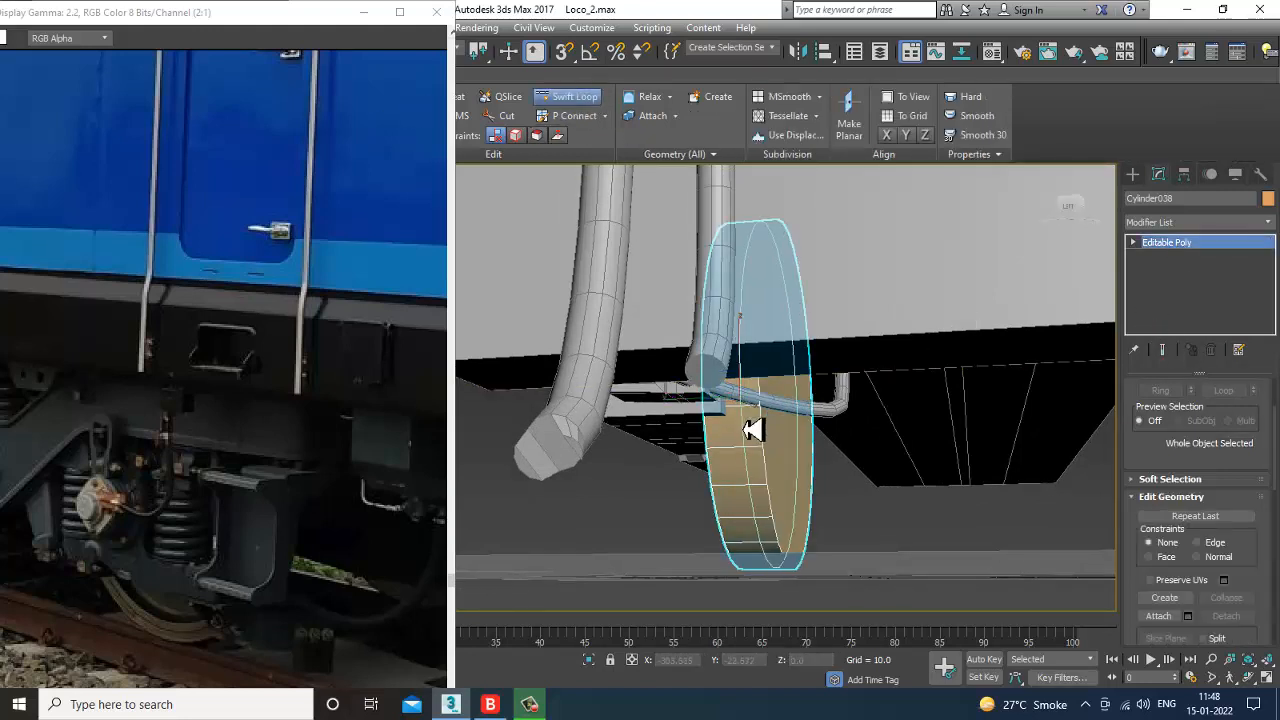
middle_click_drag(829, 423, 872, 427, "alt")
right_click(872, 427)
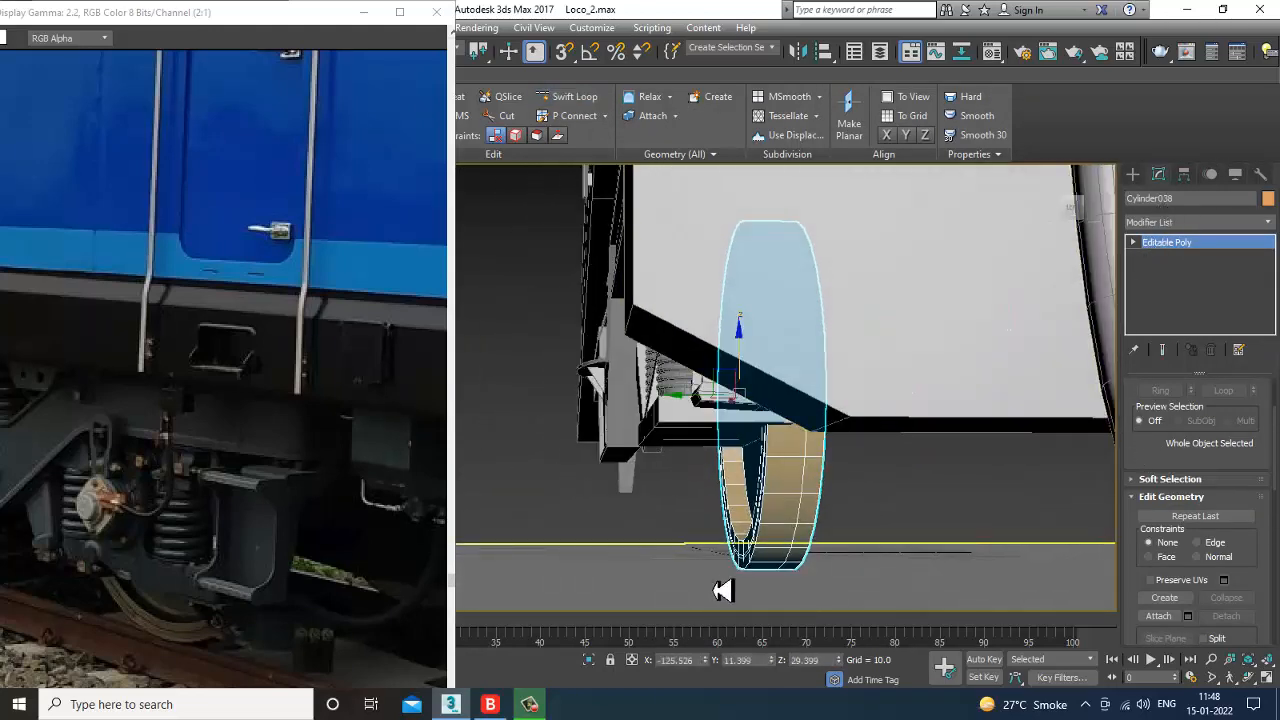
Step: Select the ring of 30 polygons on the wheel's tread between the new edge loop and the back face
key("2")
left_click(818, 470)
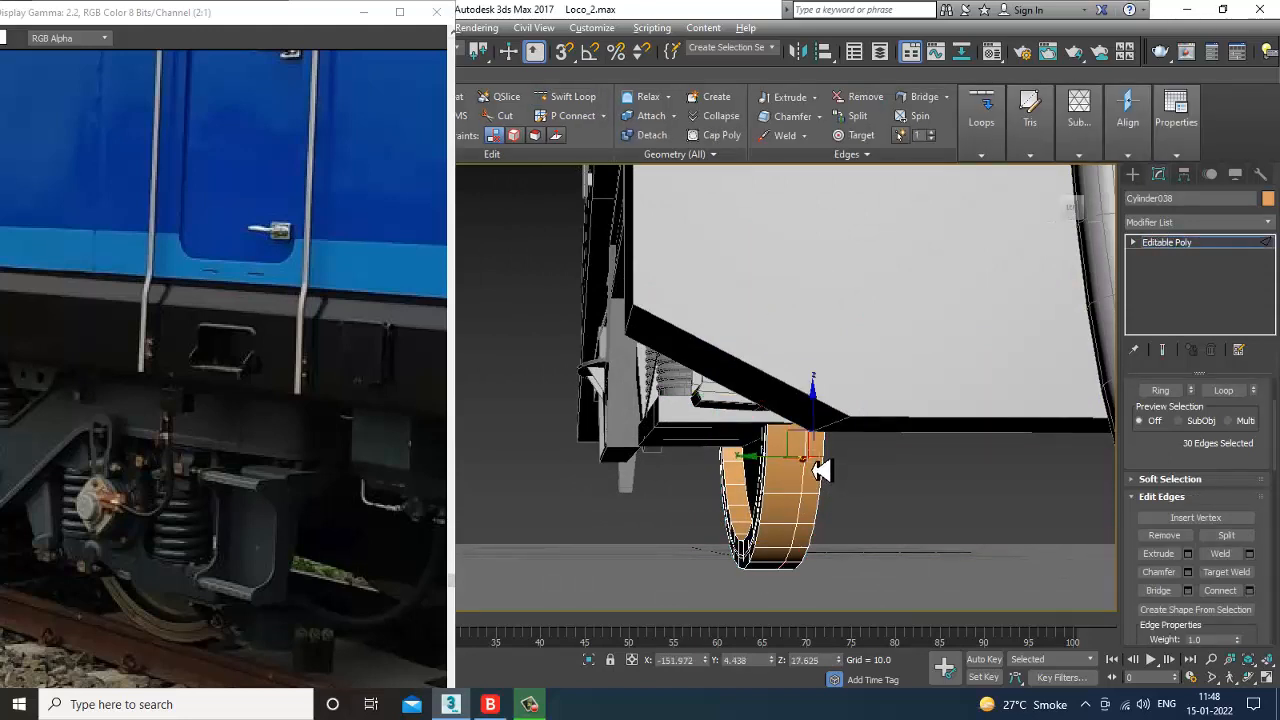
scroll(1171, 423, "down", 2)
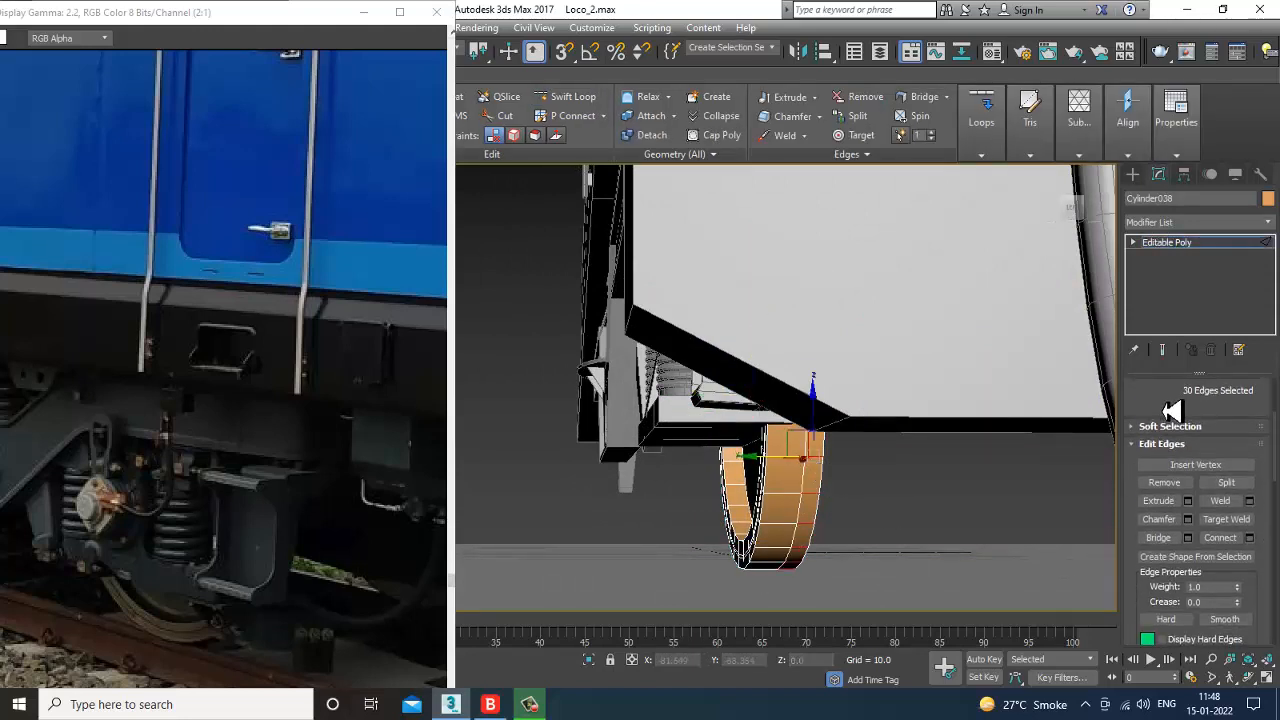
scroll(1171, 410, "down", 1)
scroll(1153, 411, "up", 5)
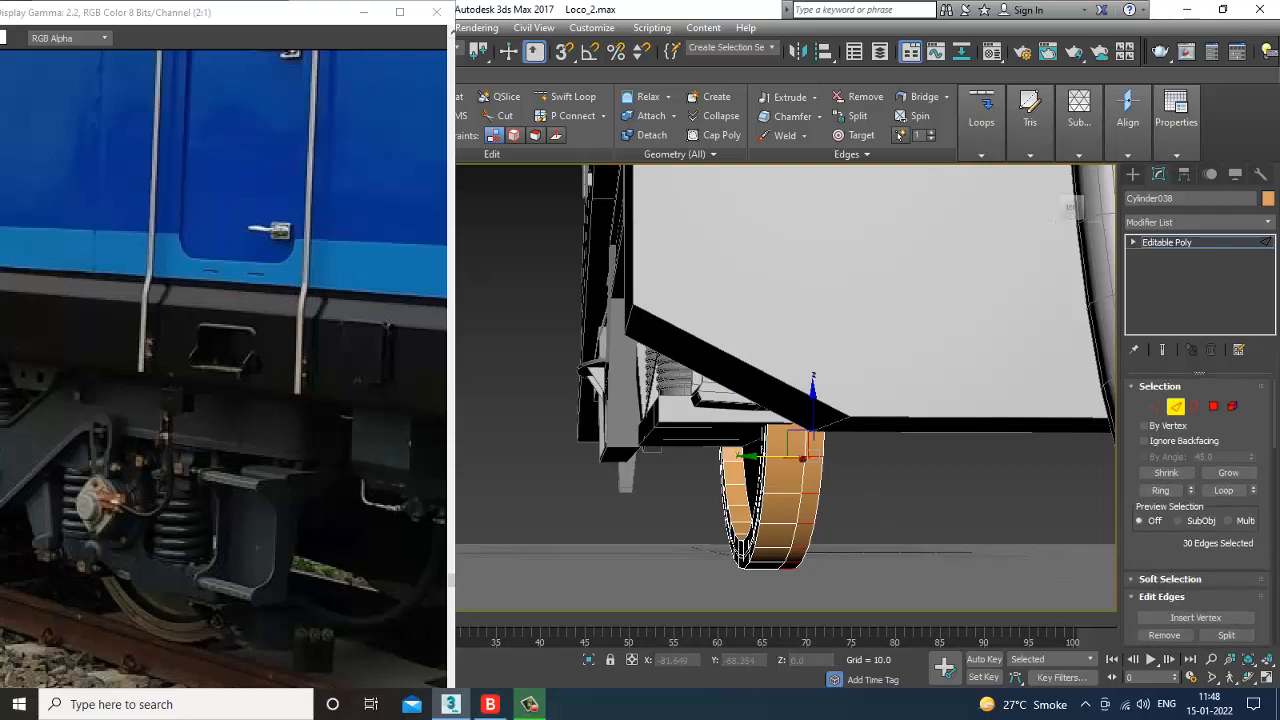
left_click(1213, 408)
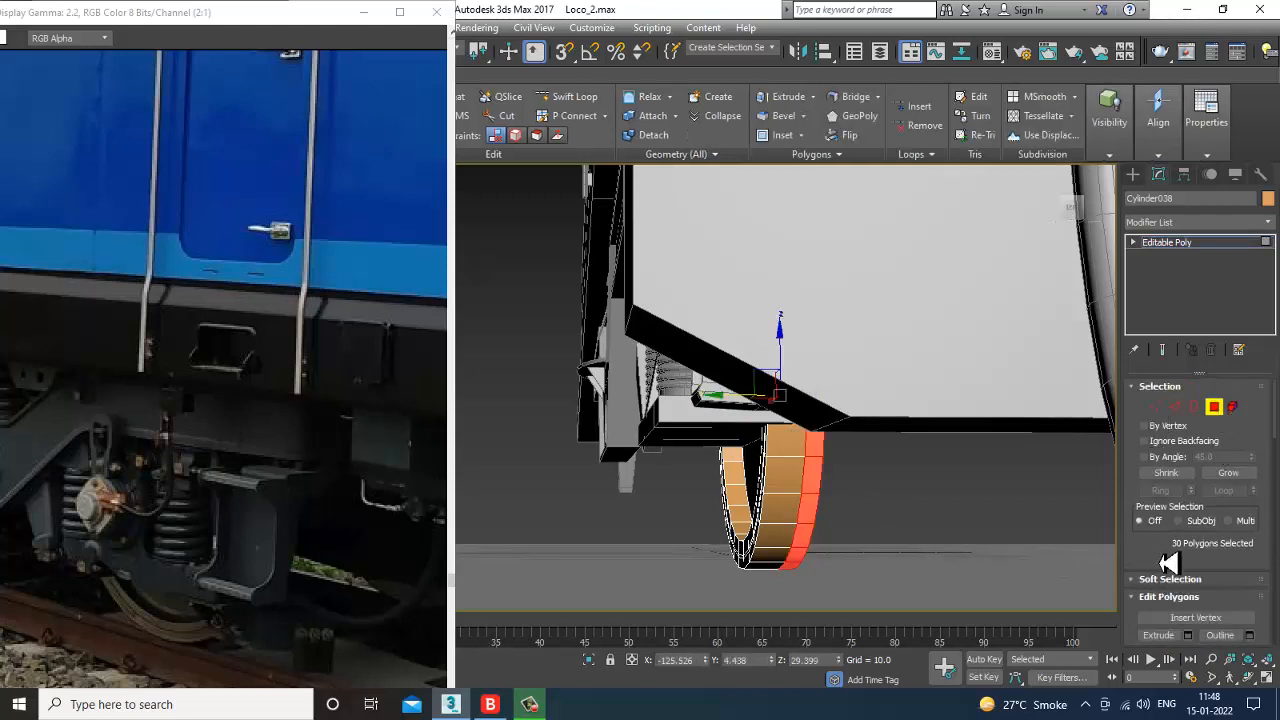
Step: Bevel the selected tread band with a height of 1.688 and an outline of -0.591 to form the wheel flange
scroll(1170, 560, "down", 3)
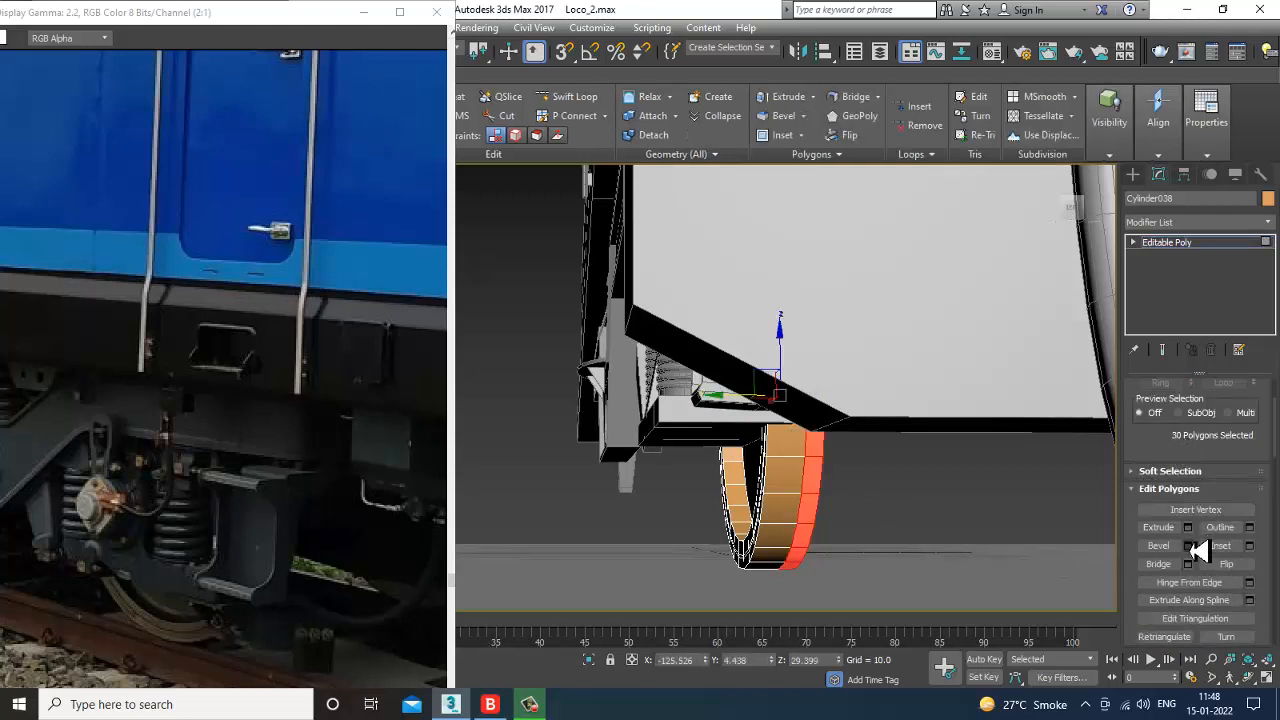
left_click(1189, 546)
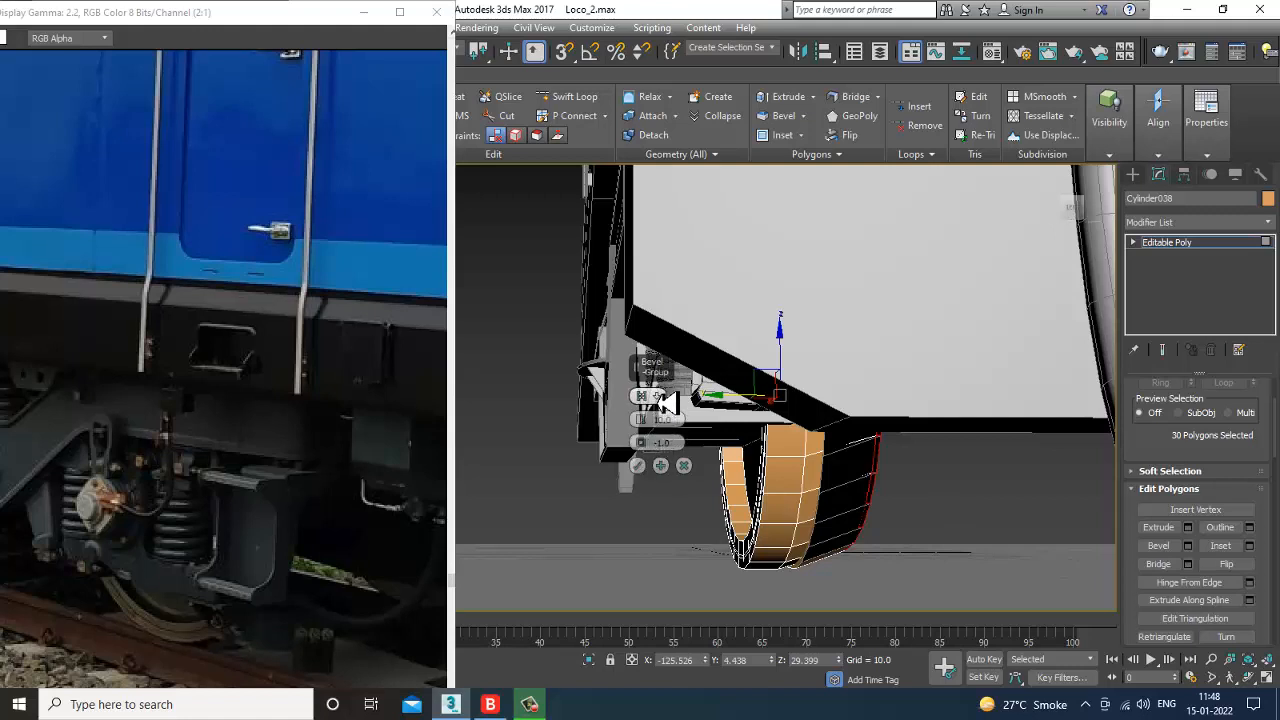
left_click(660, 398)
left_click(688, 419)
left_click_drag(655, 441, 658, 476)
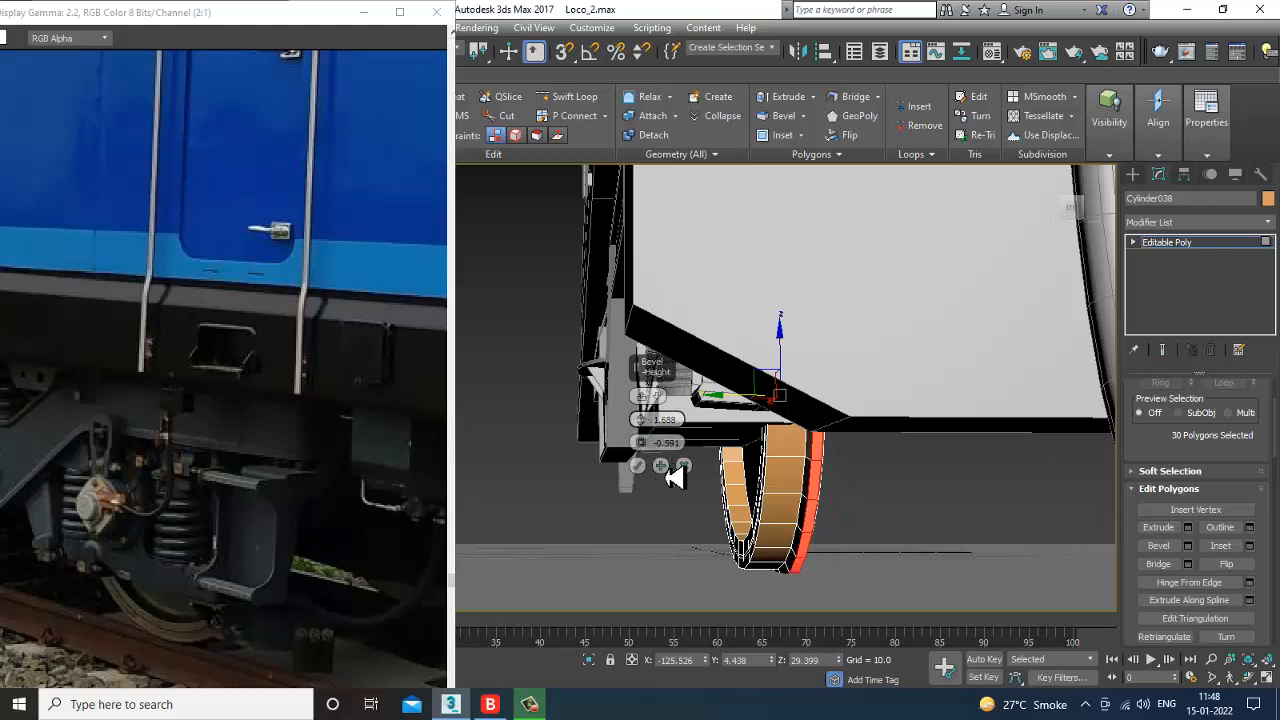
middle_click_drag(675, 478, 955, 485, "alt")
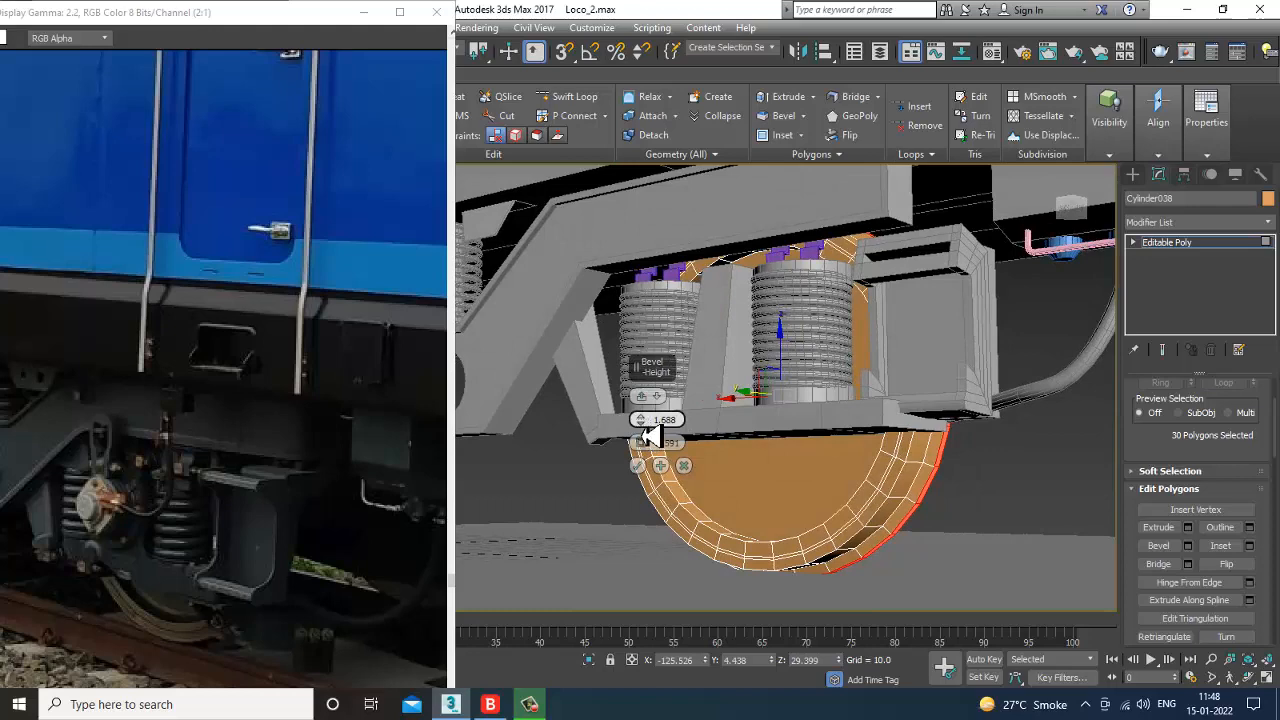
left_click(638, 467)
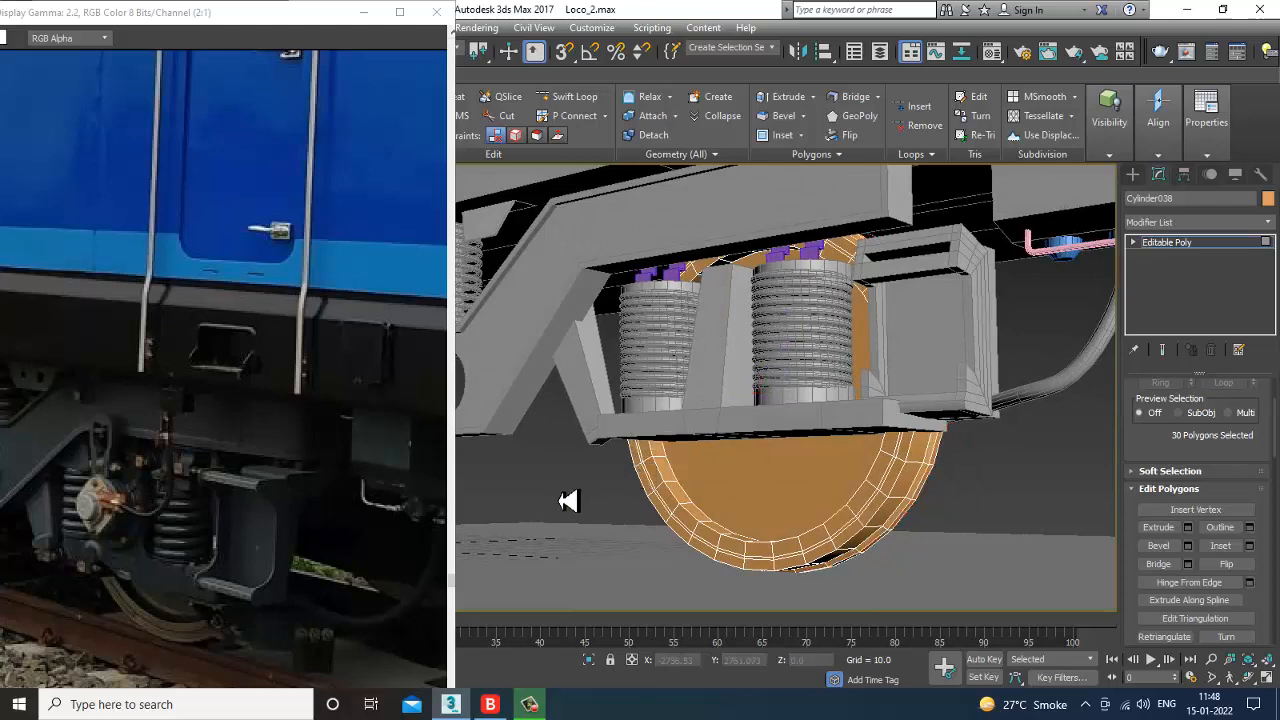
middle_click_drag(566, 500, 818, 480, "alt")
scroll(822, 479, "up", 3)
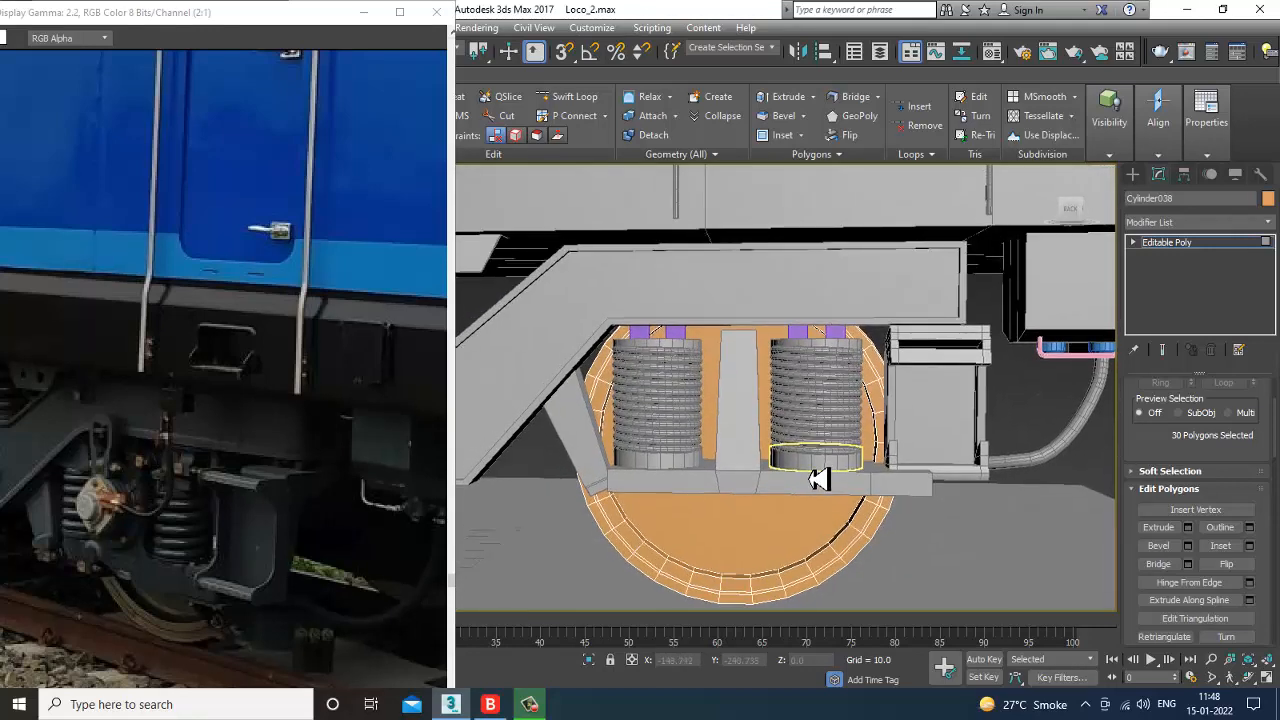
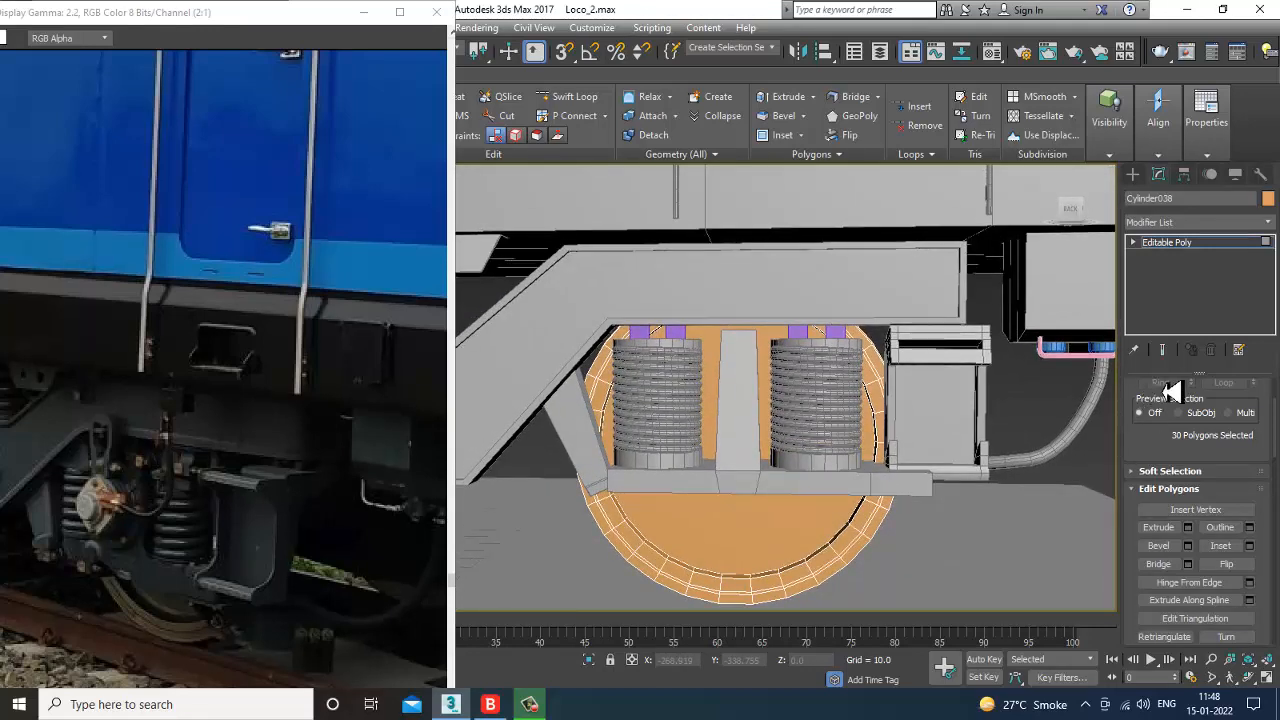
left_click(1160, 245)
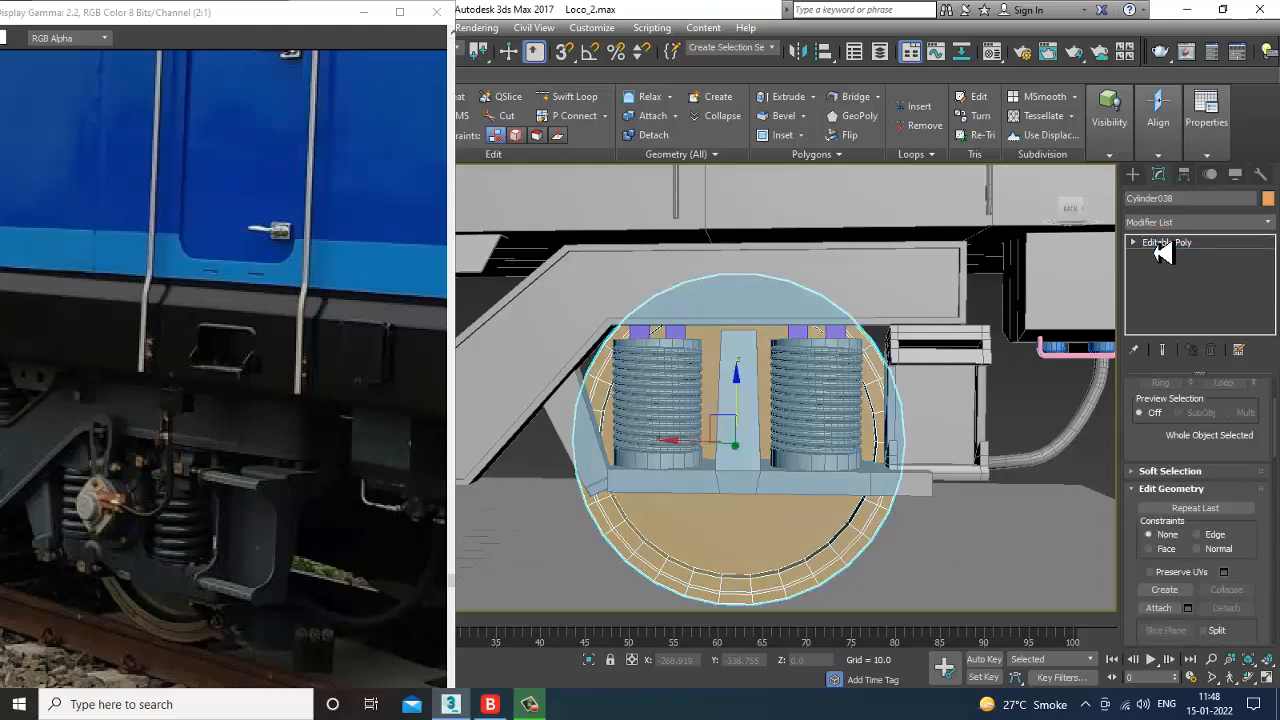
Step: Draw a cylinder with a radius of about 9.21 and a height of about 0.946 over the wheel's centre in the front view
middle_click_drag(654, 386, 645, 362, "alt")
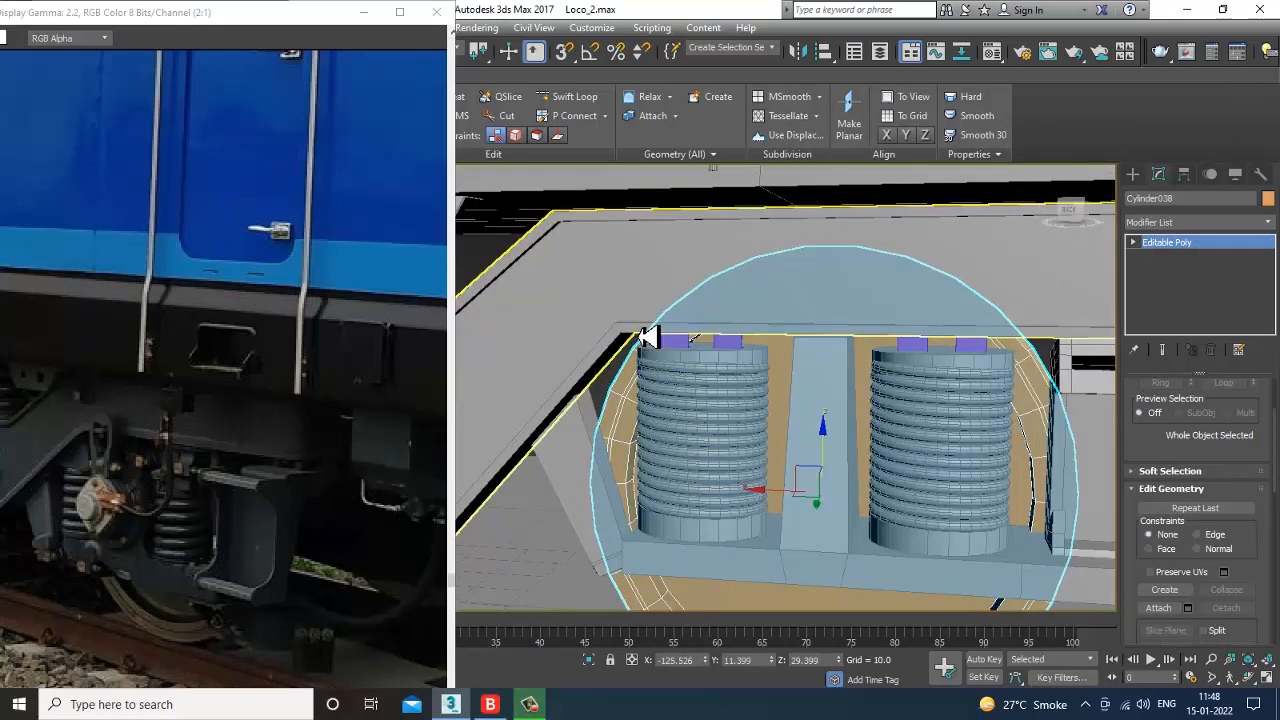
mouse_move(856, 408)
middle_mouse_down("alt")
mouse_move(886, 417)
mouse_move(861, 409)
middle_mouse_up("alt")
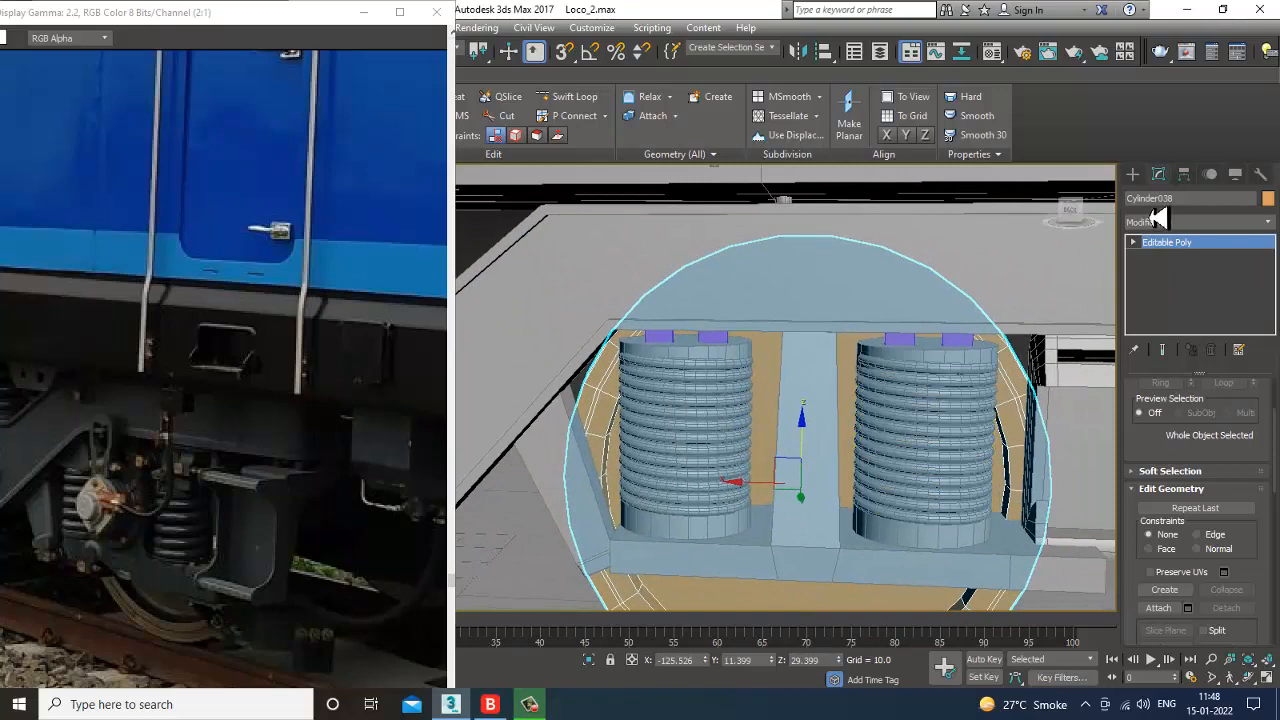
left_click(1133, 174)
left_click(1168, 309)
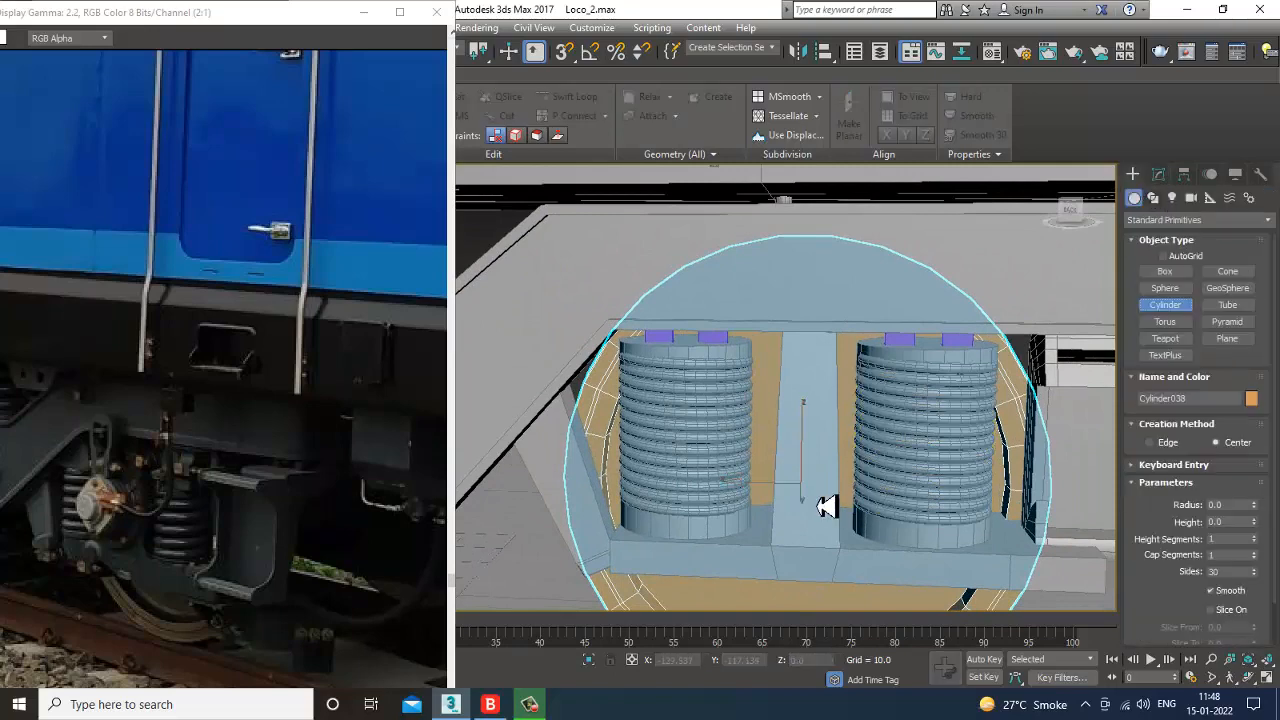
key("alt+w")
middle_click_drag(914, 350, 837, 323)
key("alt+w")
middle_click_drag(670, 397, 690, 409)
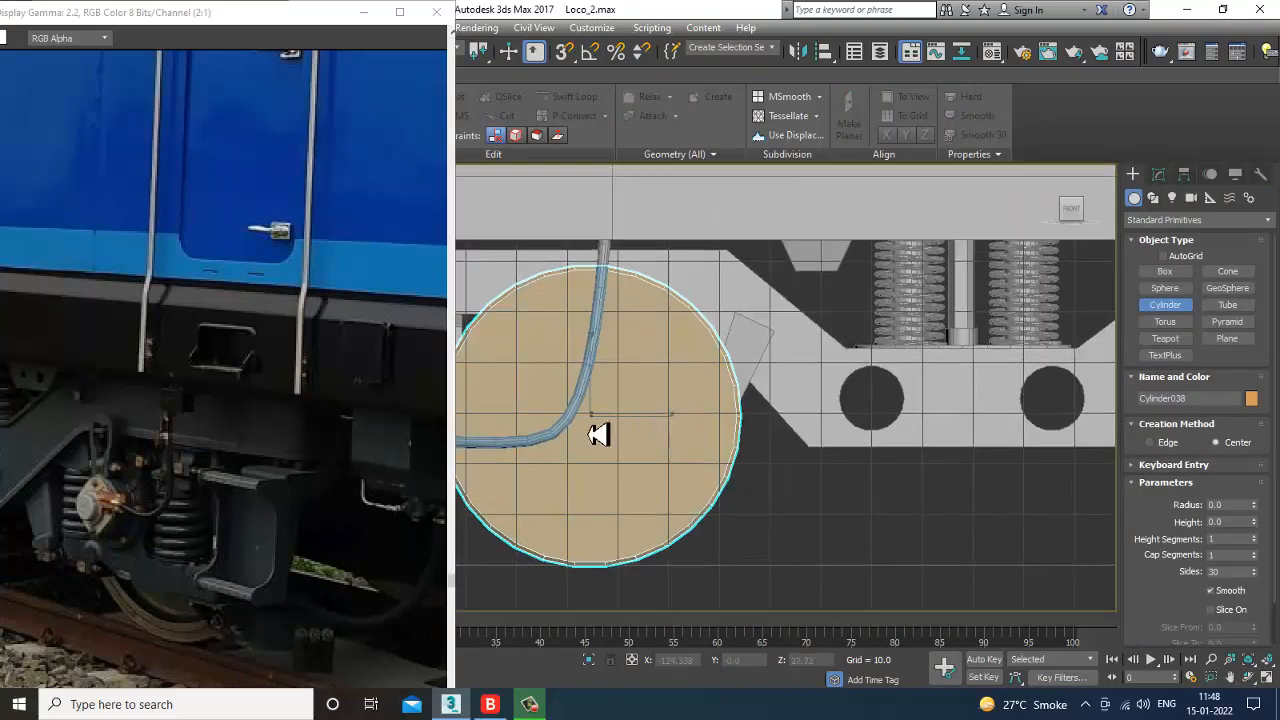
key("F3")
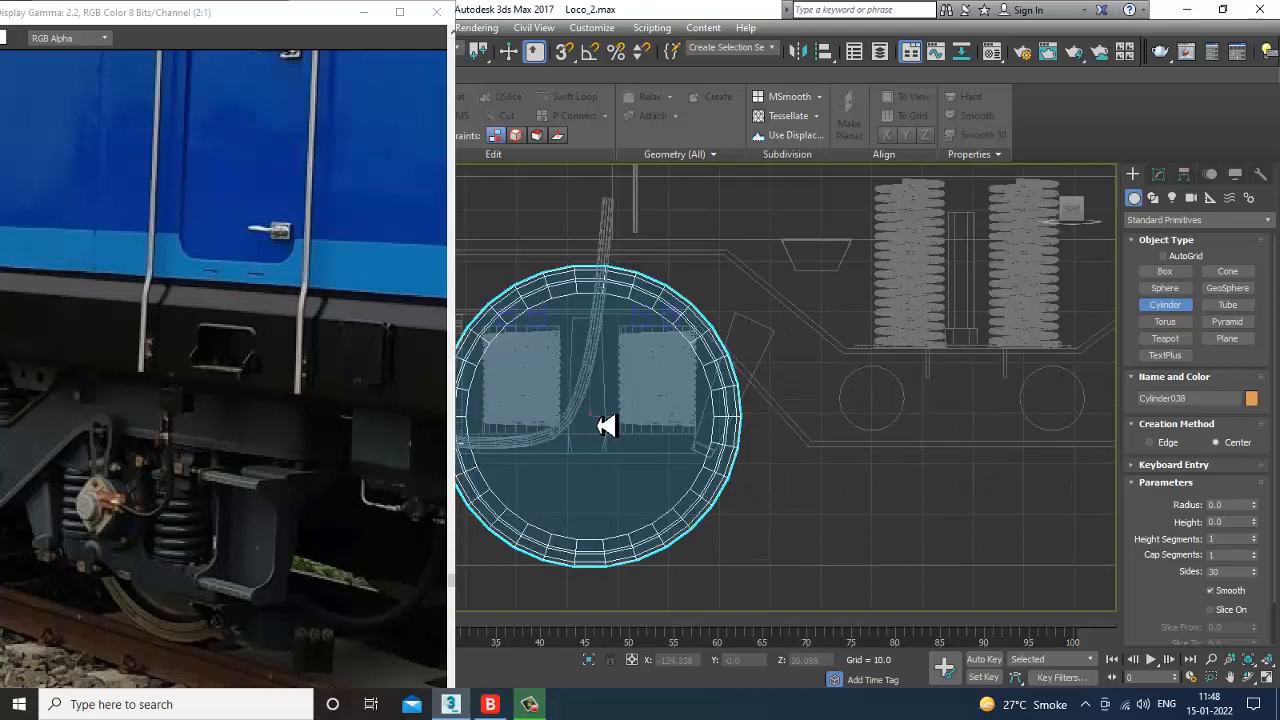
left_click_drag(590, 402, 628, 450)
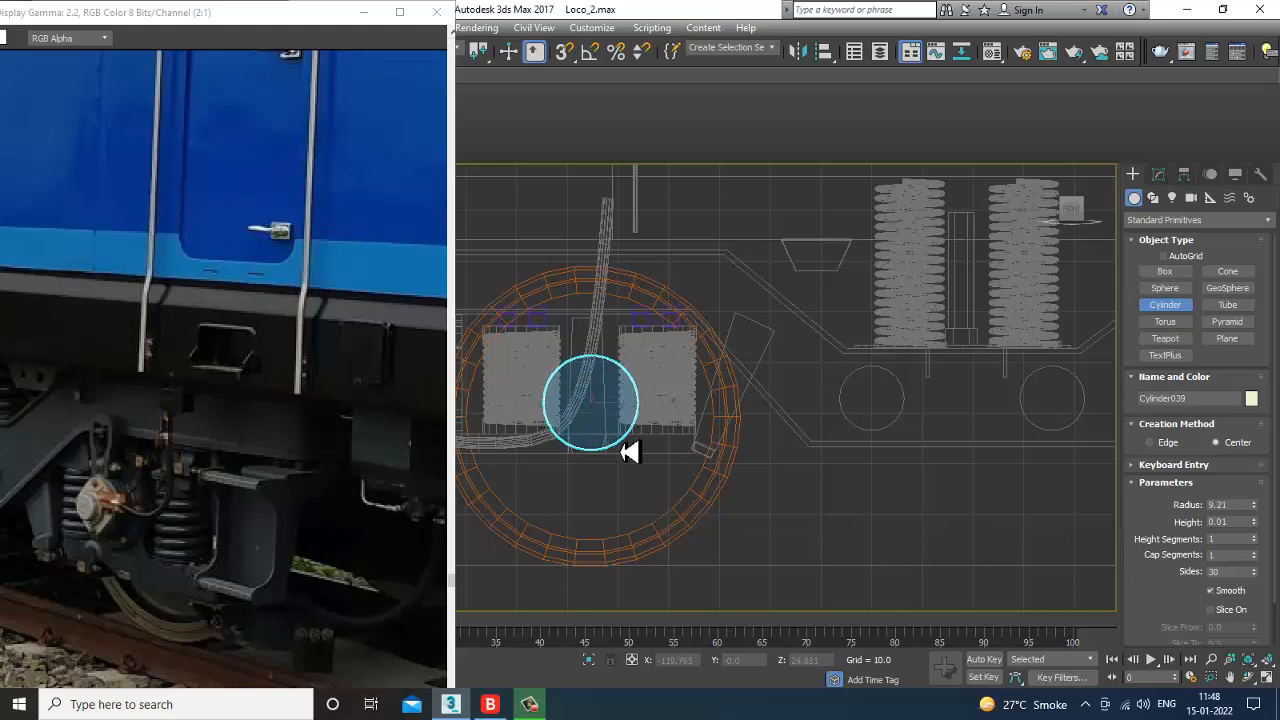
Step: Move the new cylinder outward along Y to 27.524 so it sits in front of the springs
key("w")
key("alt+w")
right_click(894, 497)
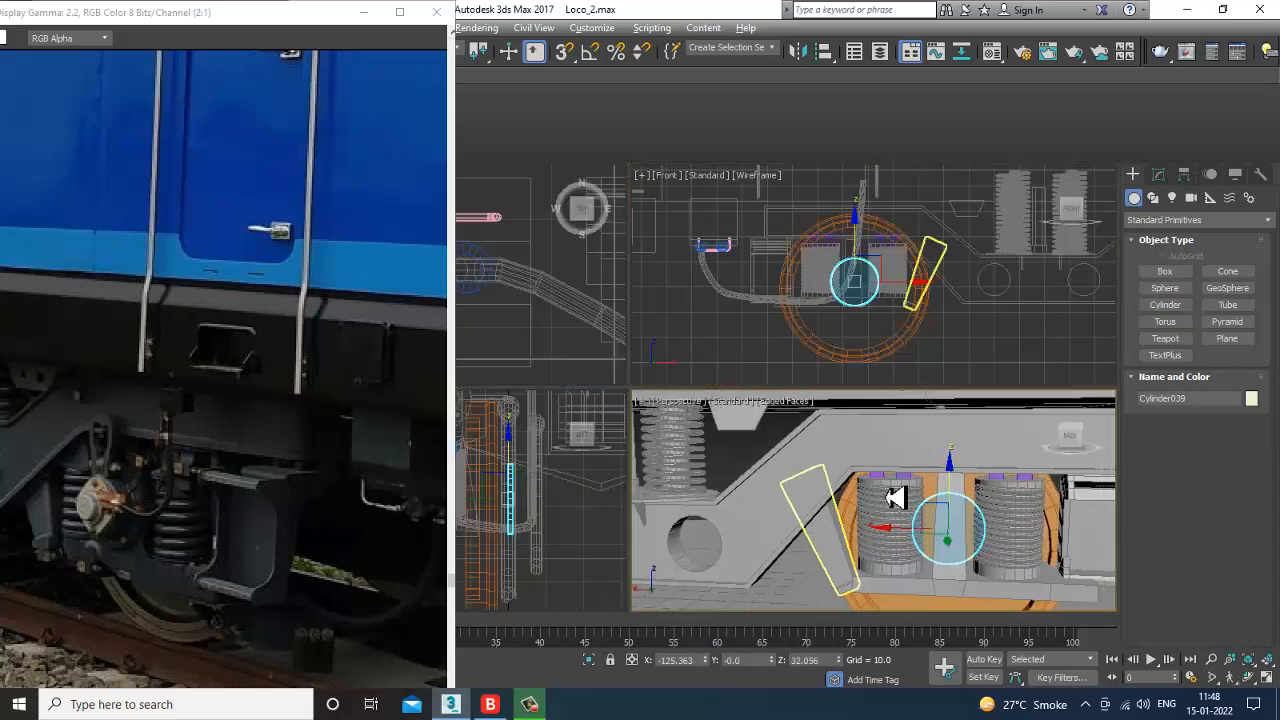
key("alt+w")
middle_click_drag(894, 497, 785, 463, "alt")
left_click_drag(779, 456, 620, 497)
Step: Move the top vertices of the upright between the two springs outward along Y by about 3.945
middle_click_drag(620, 497, 686, 391, "alt")
left_click(684, 390)
left_click(742, 357)
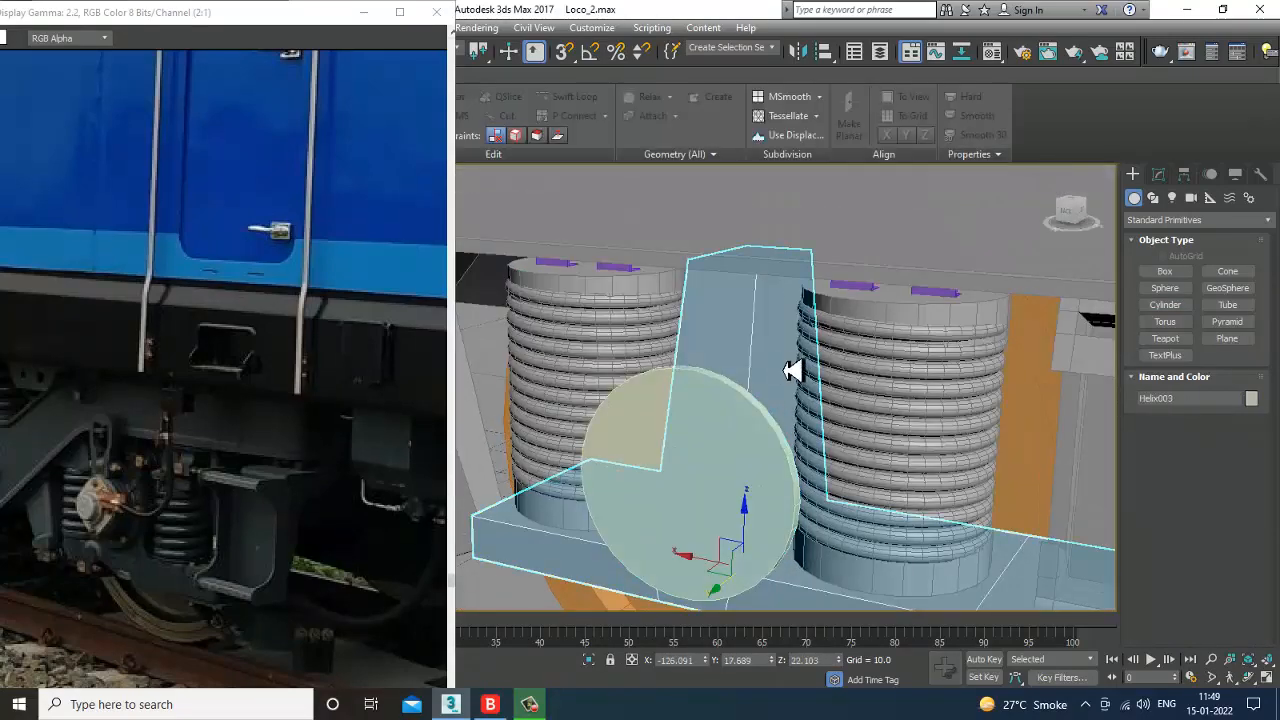
middle_click_drag(784, 371, 727, 368, "alt")
key("1")
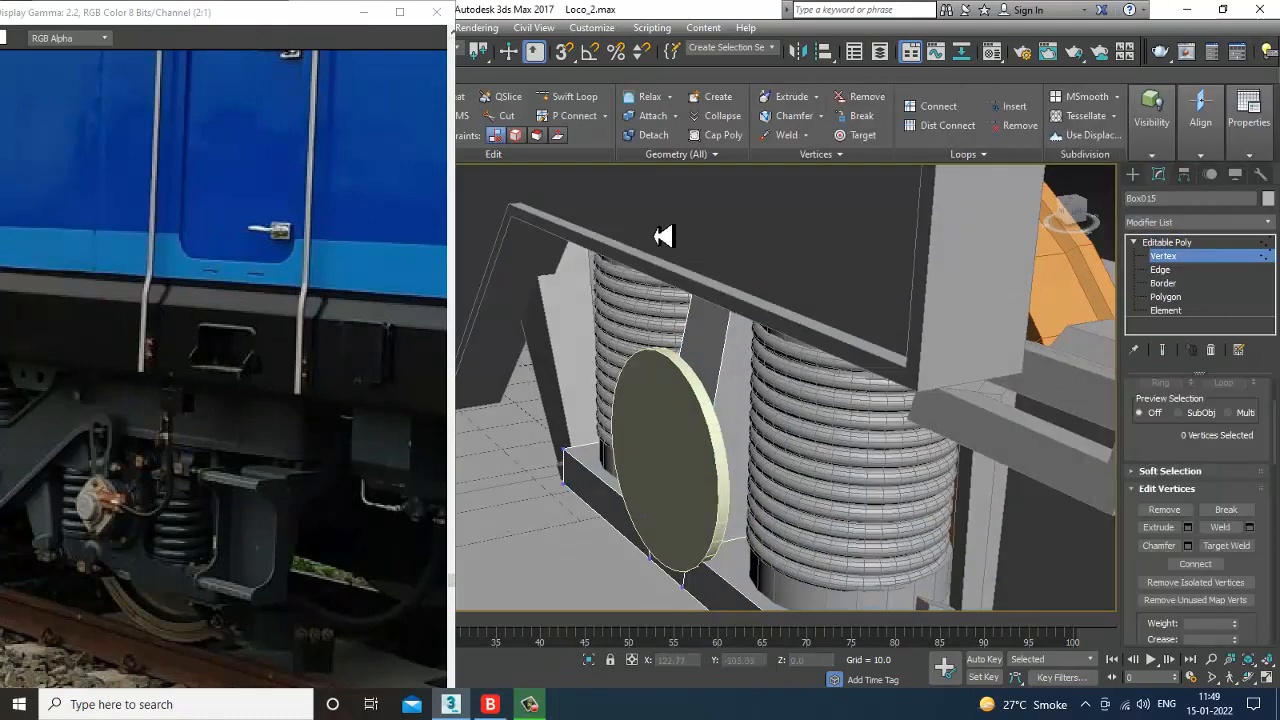
key("F3")
key("F3")
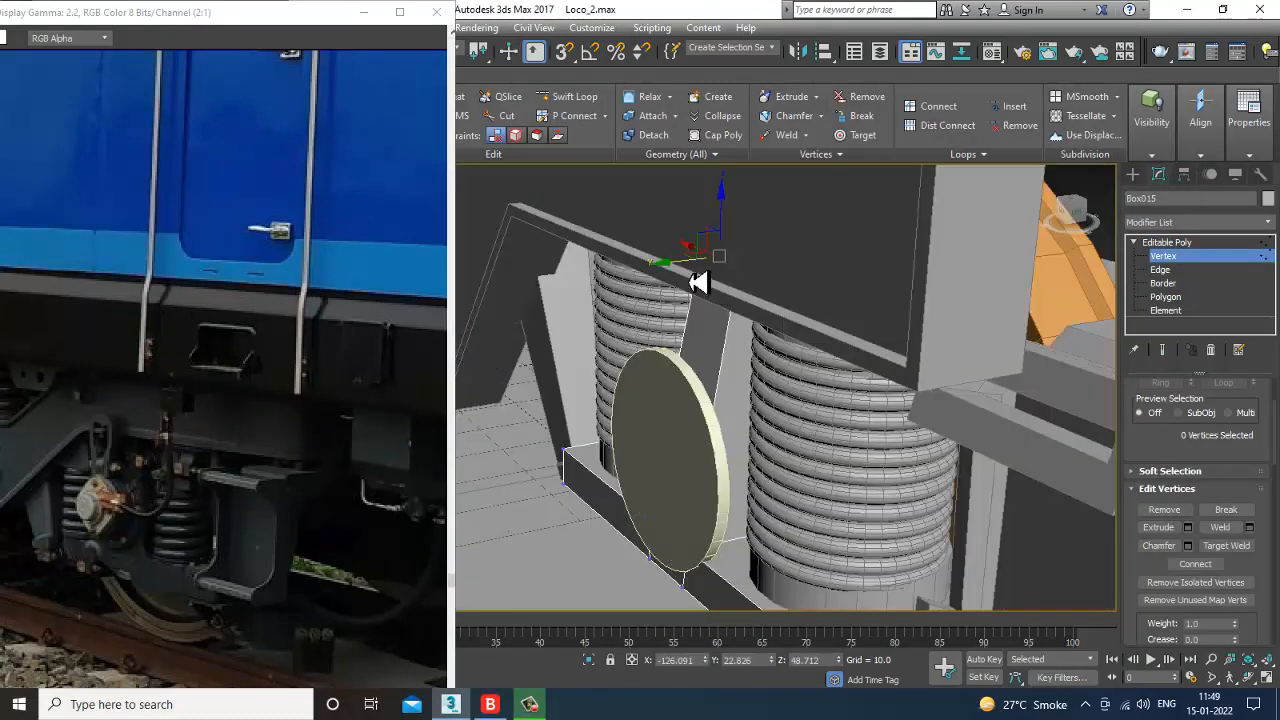
left_click_drag(665, 283, 650, 285)
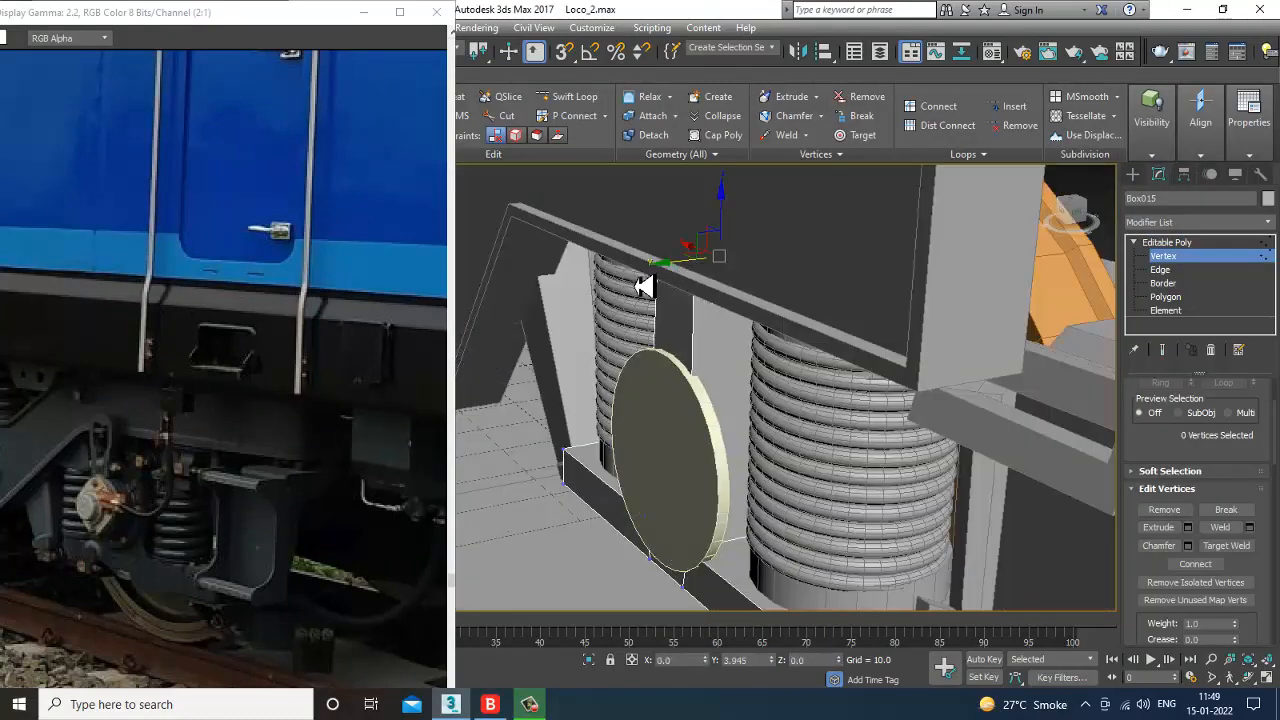
middle_click_drag(648, 285, 903, 398, "alt")
left_click(1187, 259)
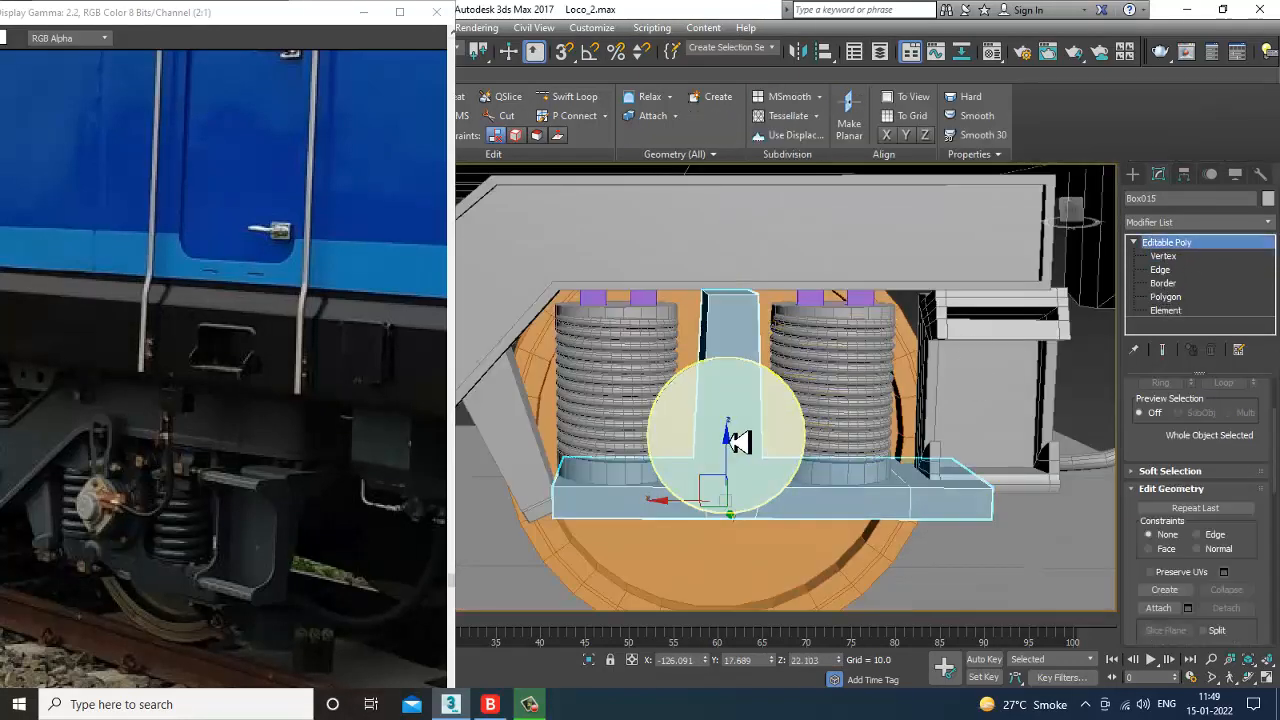
Step: Select the disc in front of the springs and raise it along Z by about 0.77
left_click(740, 443)
middle_click_drag(745, 446, 800, 431, "alt")
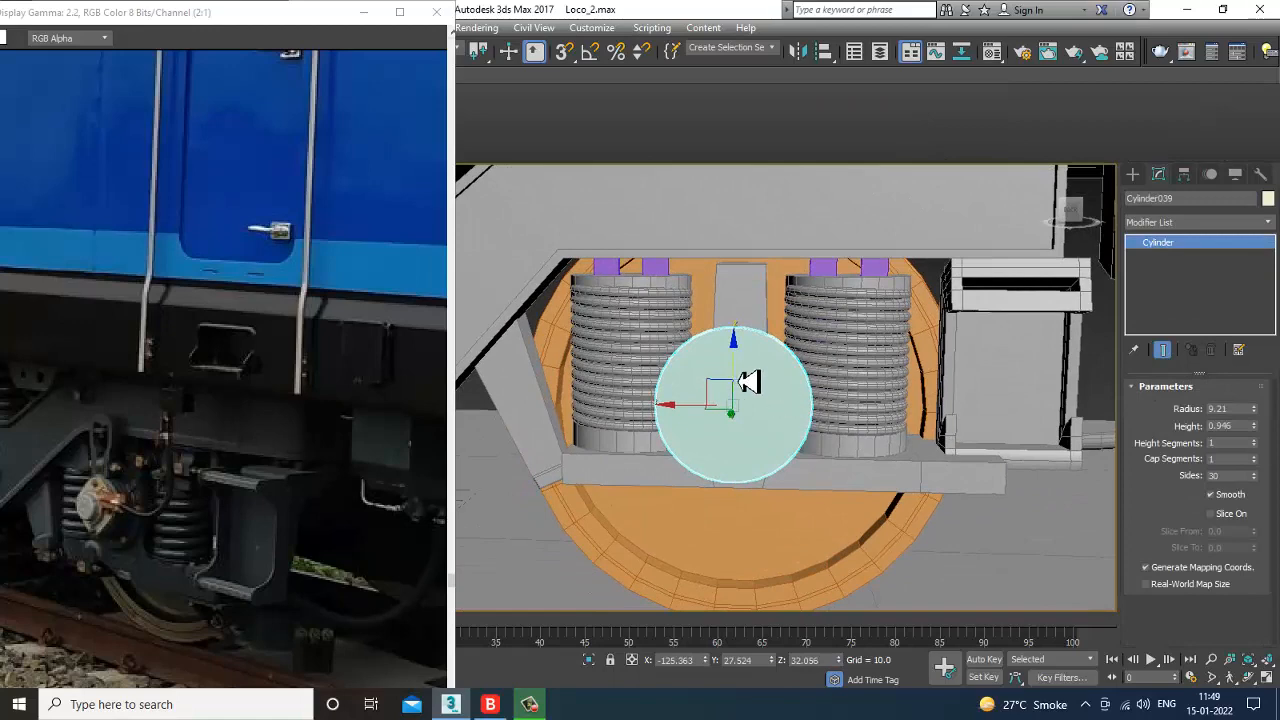
left_click_drag(746, 380, 747, 372)
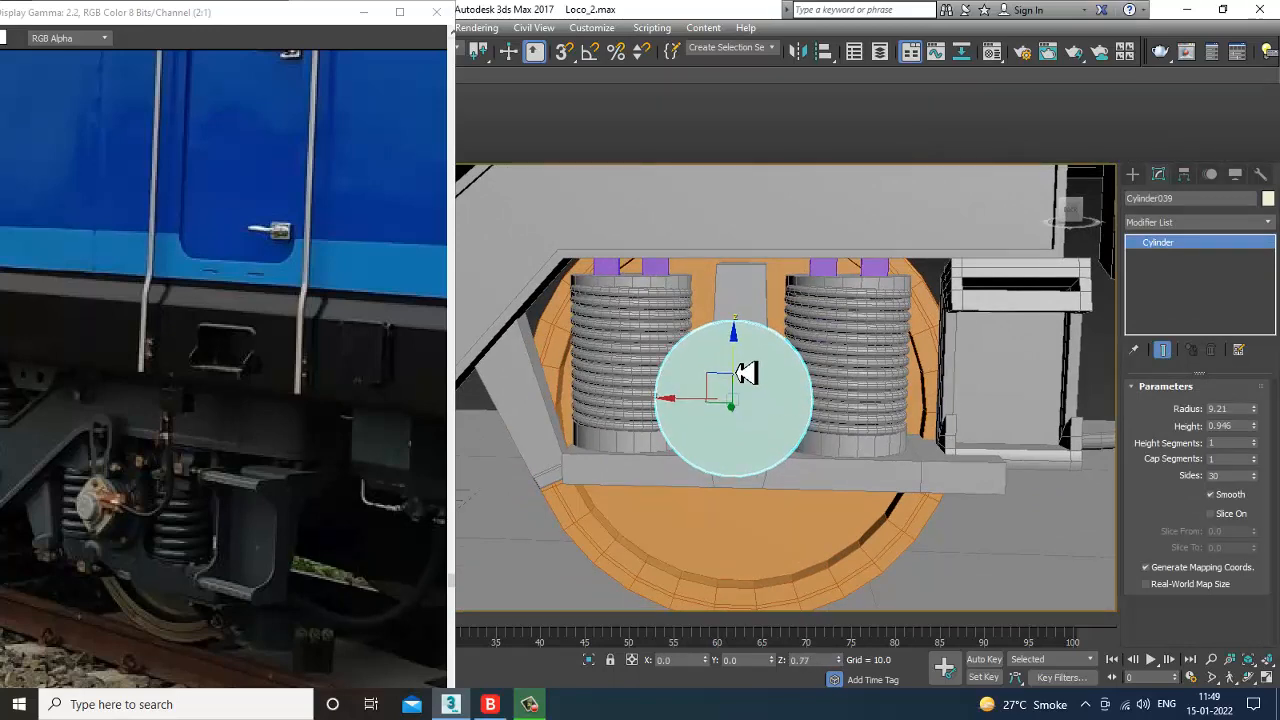
Step: Convert the disc in front of the springs to an Editable Poly
middle_click_drag(747, 374, 802, 397, "alt")
scroll(799, 402, "up", 3)
middle_click_drag(775, 438, 837, 443, "alt")
scroll(837, 443, "up", 3)
right_click(730, 343)
mouse_move(868, 510)
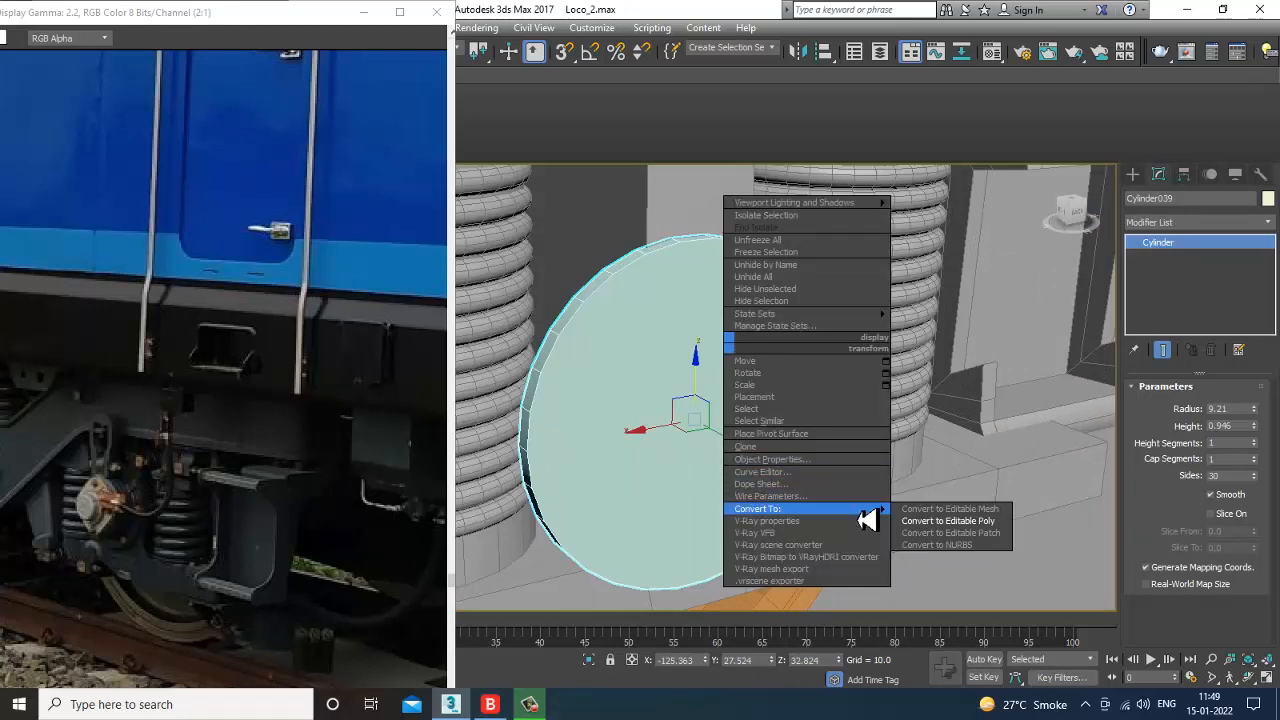
left_click(955, 524)
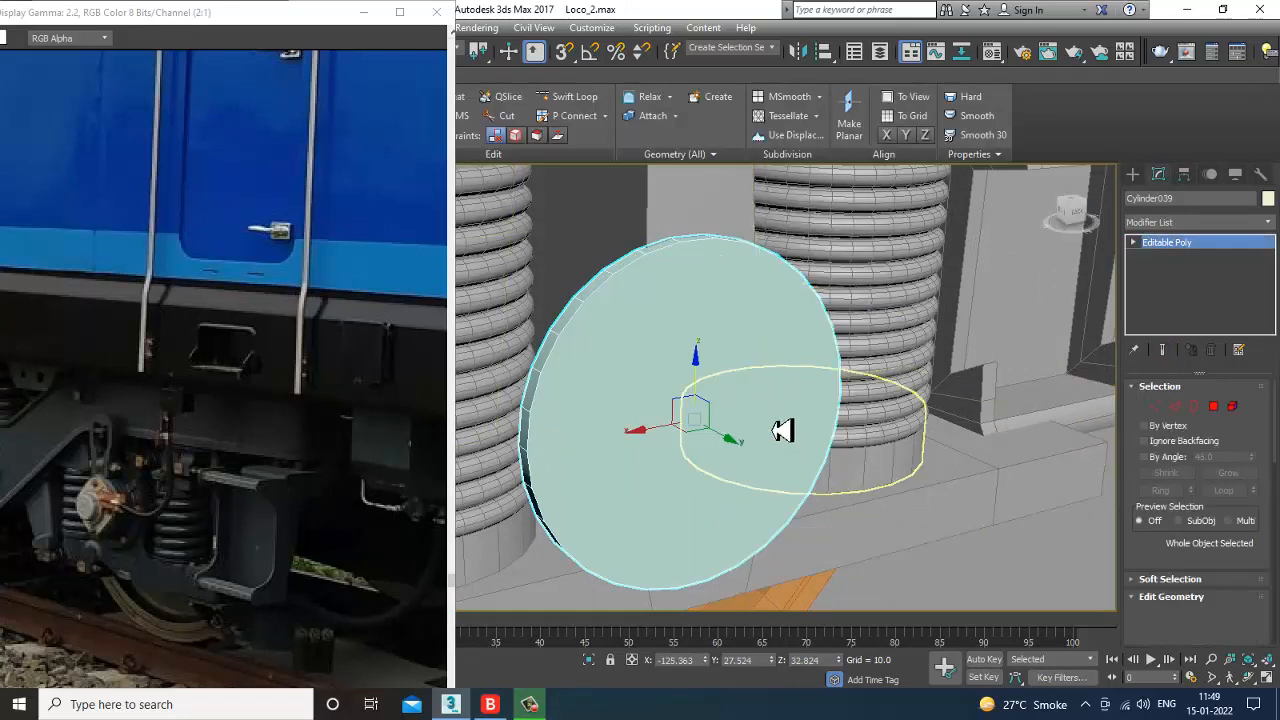
Step: Select the disc's outer cap polygon and inset it to form a narrow border ring
key("4")
left_click(772, 420)
scroll(1229, 531, "down", 3)
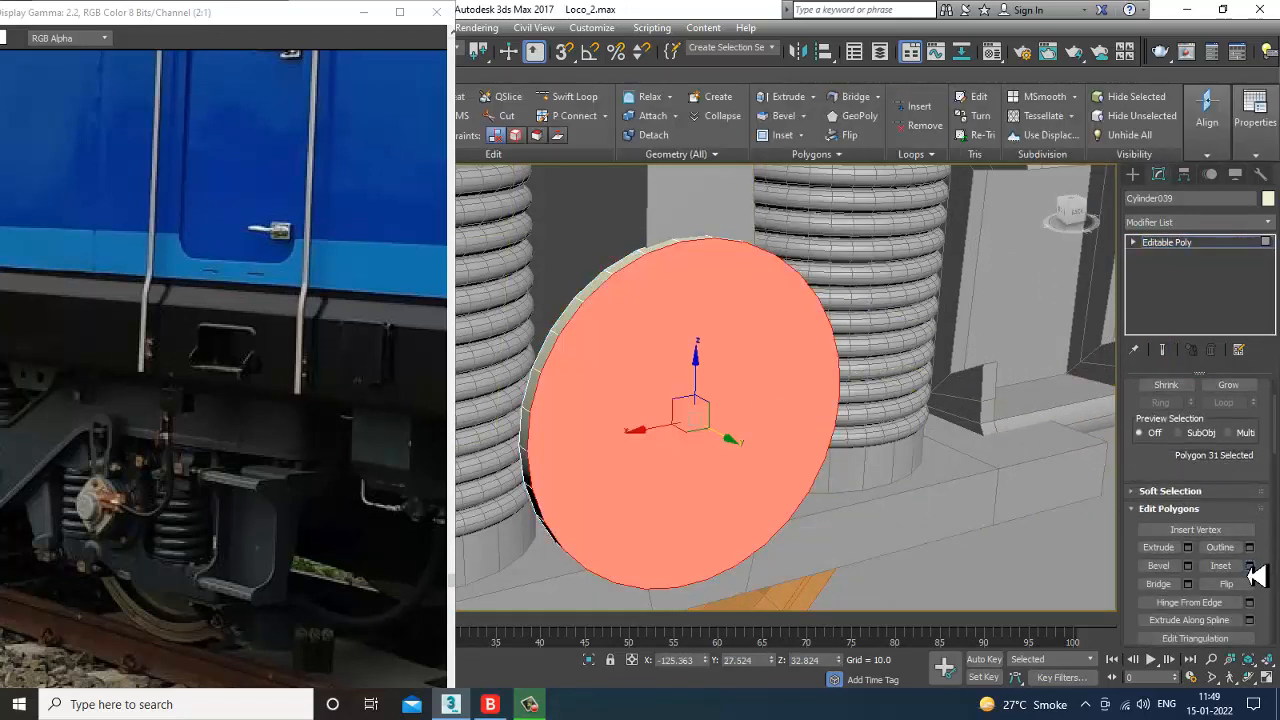
left_click(1249, 566)
left_click(637, 442)
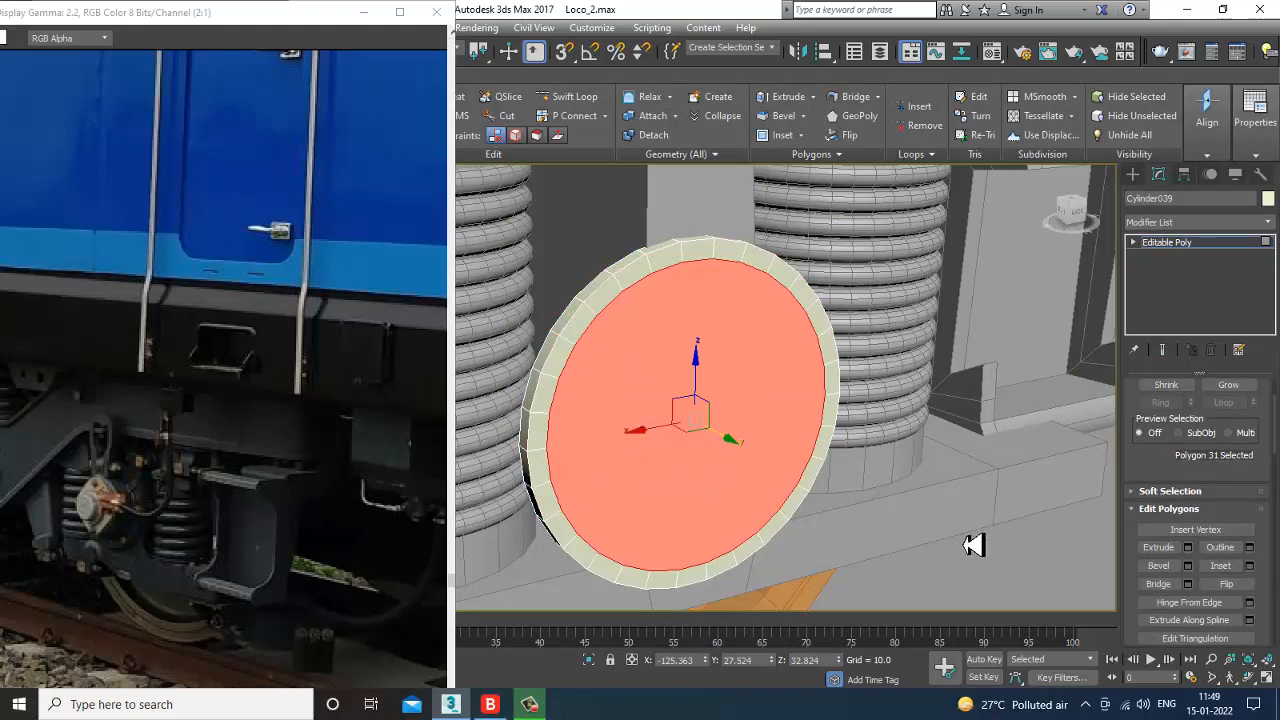
Step: Bevel the disc's inset cap polygon outward with a height of about 3.596 and an outline of -1.0
left_click(1189, 567)
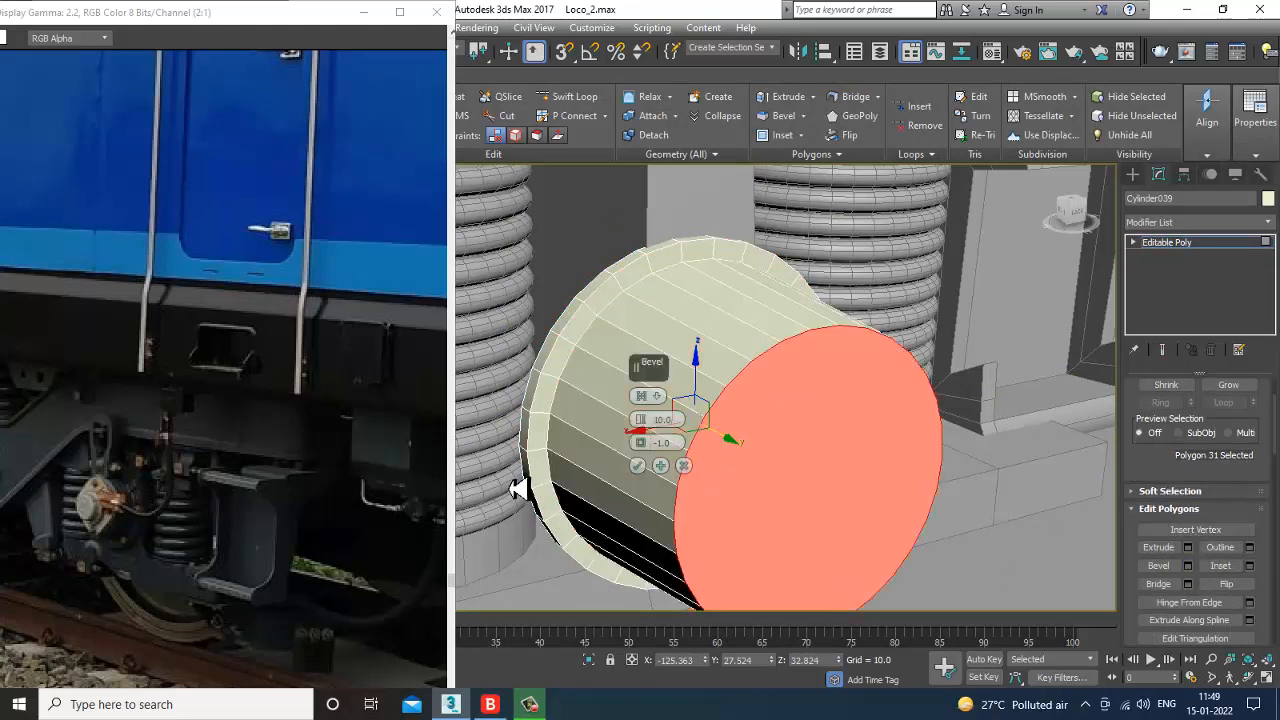
left_click_drag(641, 421, 658, 463)
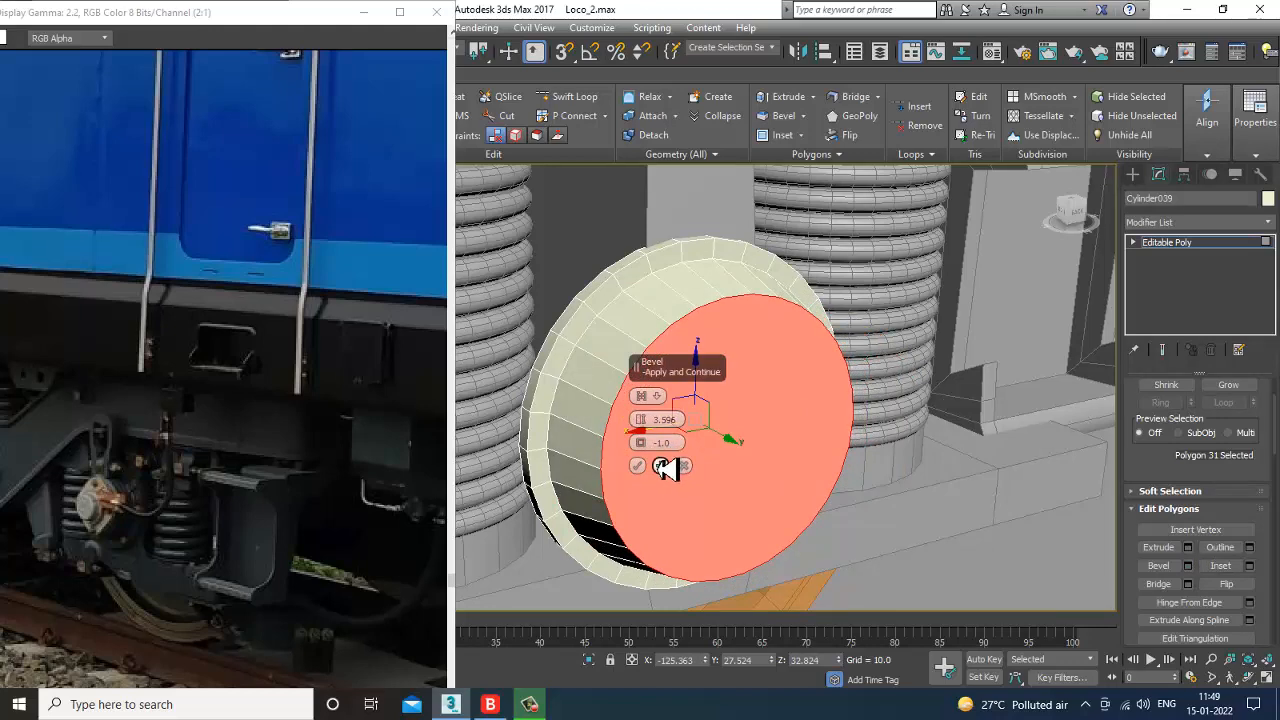
left_click(638, 466)
Step: Inset the bevelled cap polygon of the disc, leaving a wide flat ring around a smaller central face
scroll(657, 460, "down", 6)
middle_click_drag(667, 470, 903, 394, "alt")
scroll(860, 390, "down", 5)
scroll(832, 443, "up", 5)
scroll(896, 409, "up", 3)
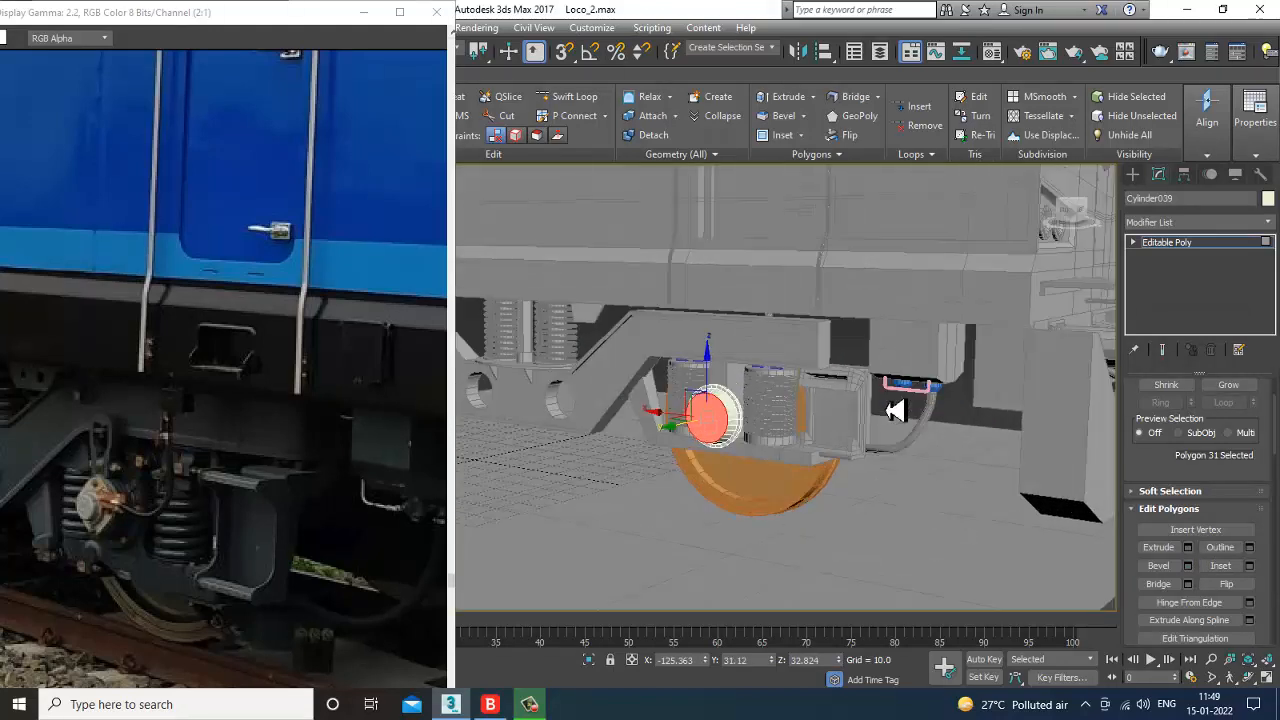
middle_click_drag(717, 414, 750, 432, "alt")
scroll(778, 435, "up", 3)
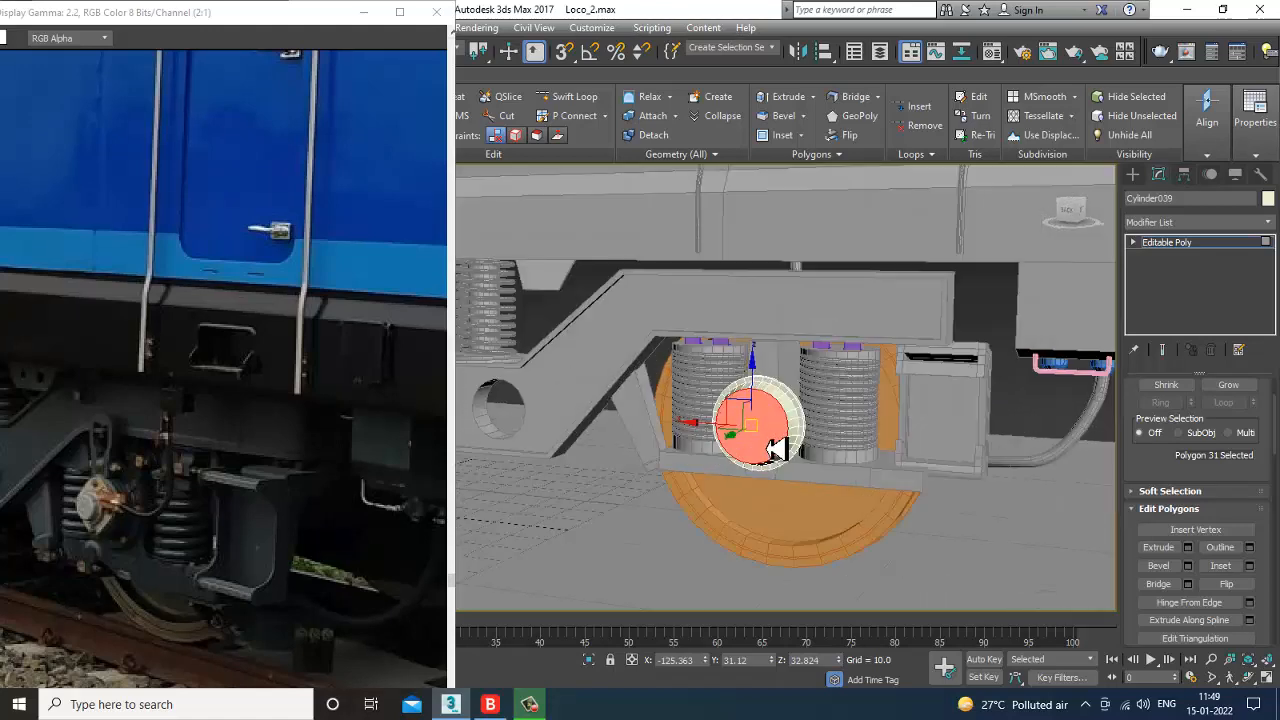
middle_click_drag(778, 450, 809, 451, "alt")
scroll(809, 451, "up", 3)
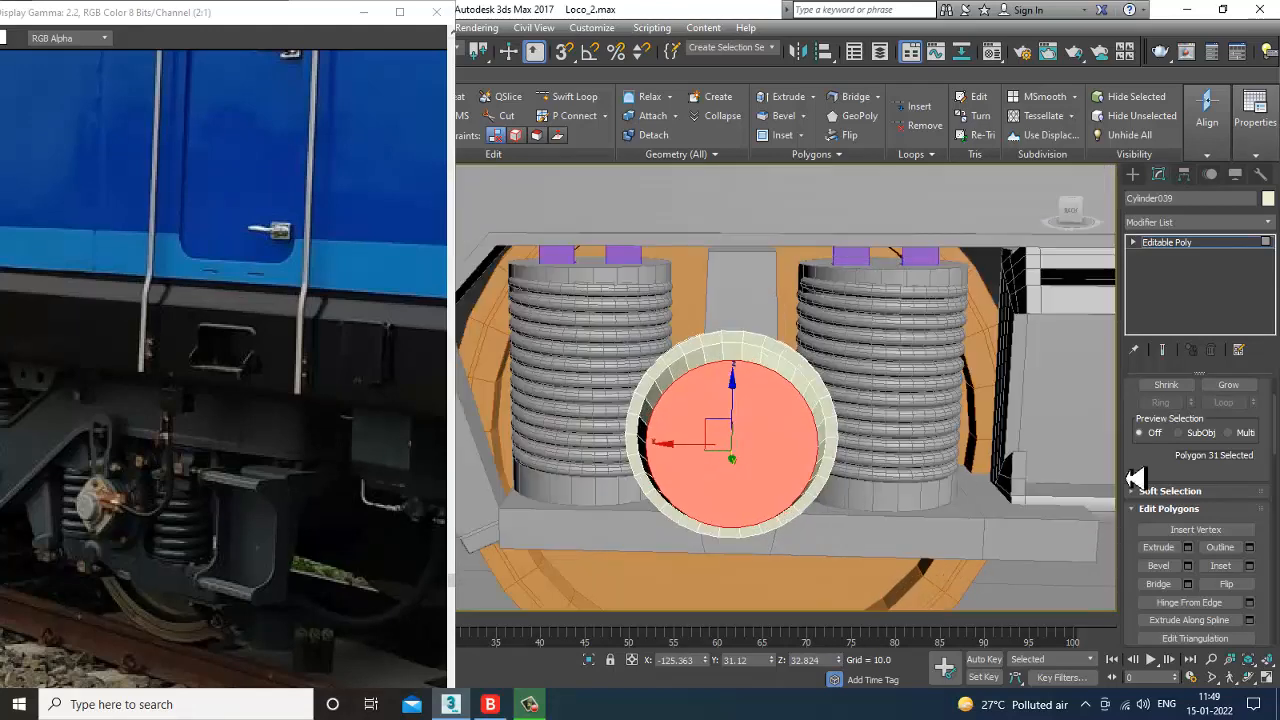
left_click(1250, 566)
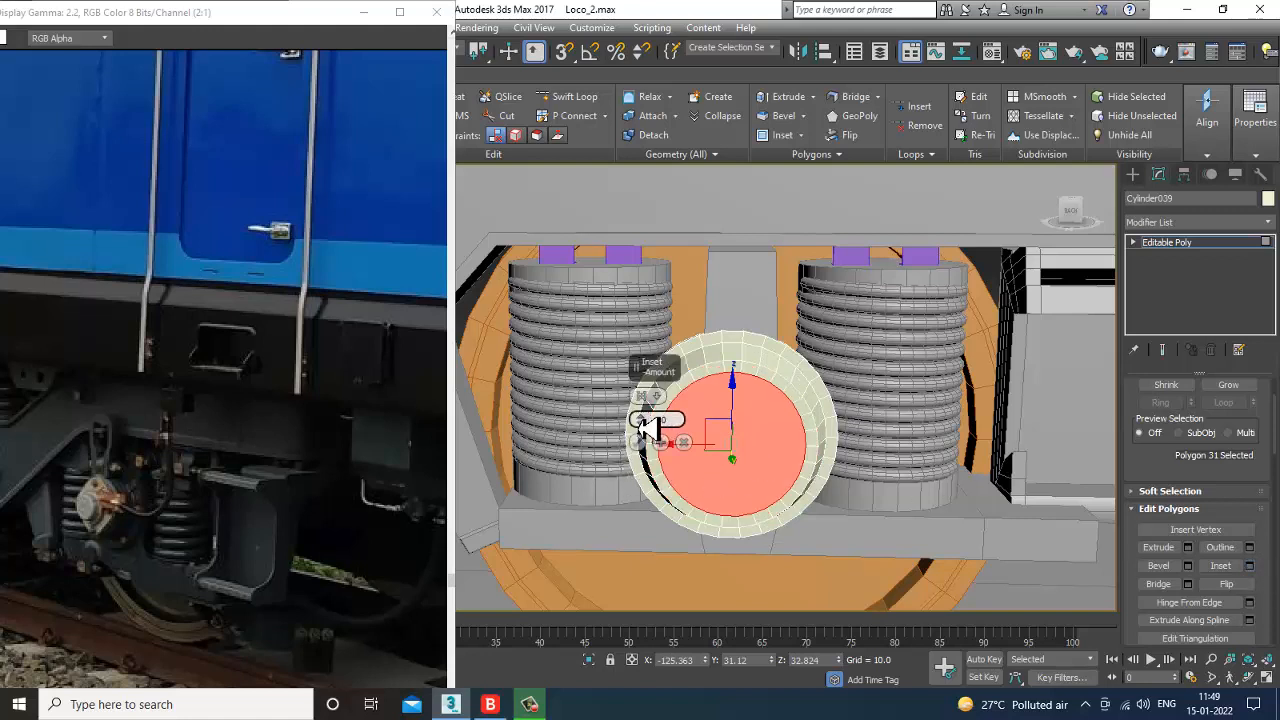
left_click_drag(643, 425, 641, 424)
scroll(934, 431, "up", 3)
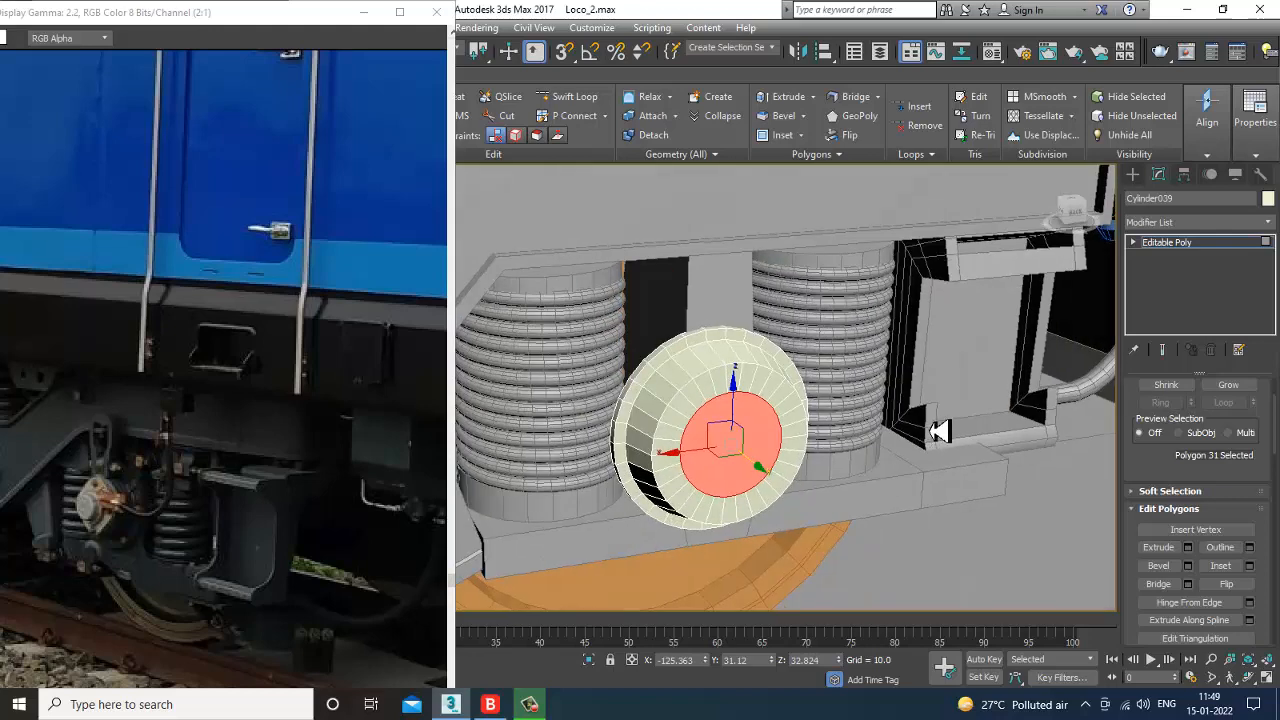
Step: Extrude the disc's small central polygon outward by about 3.324 to form a cylindrical hub
left_click(1189, 548)
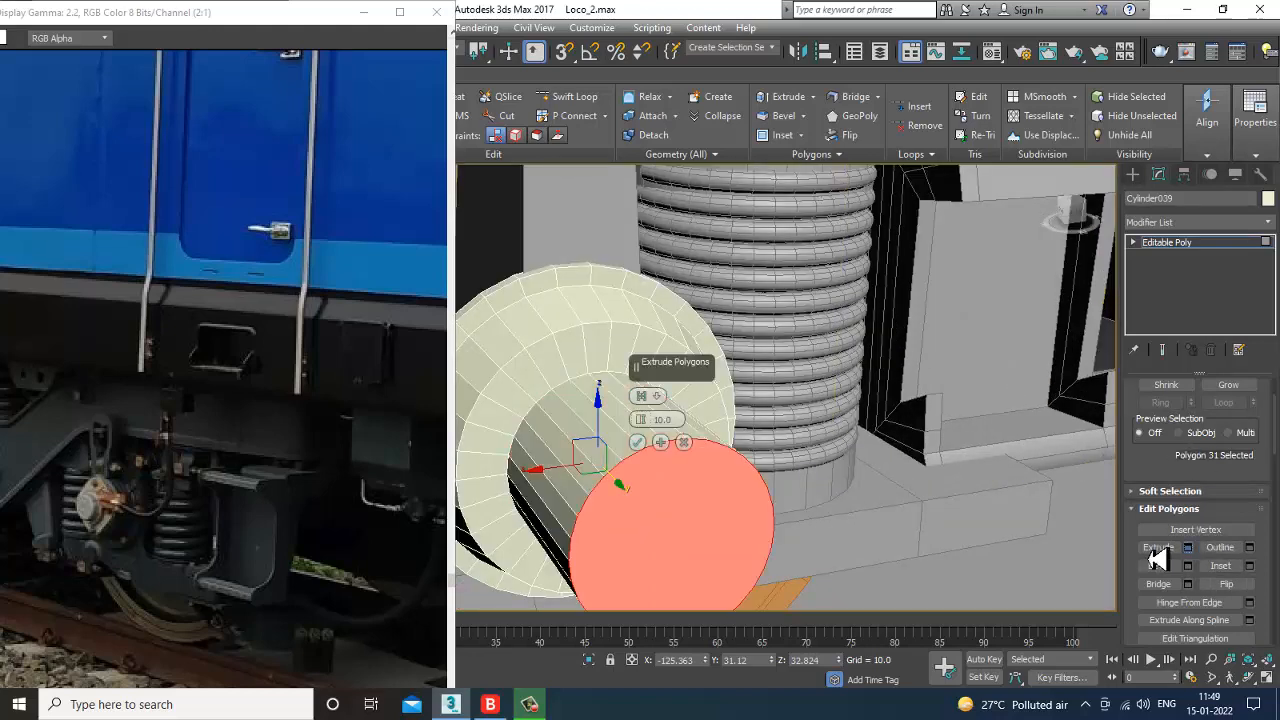
left_click_drag(641, 423, 665, 463)
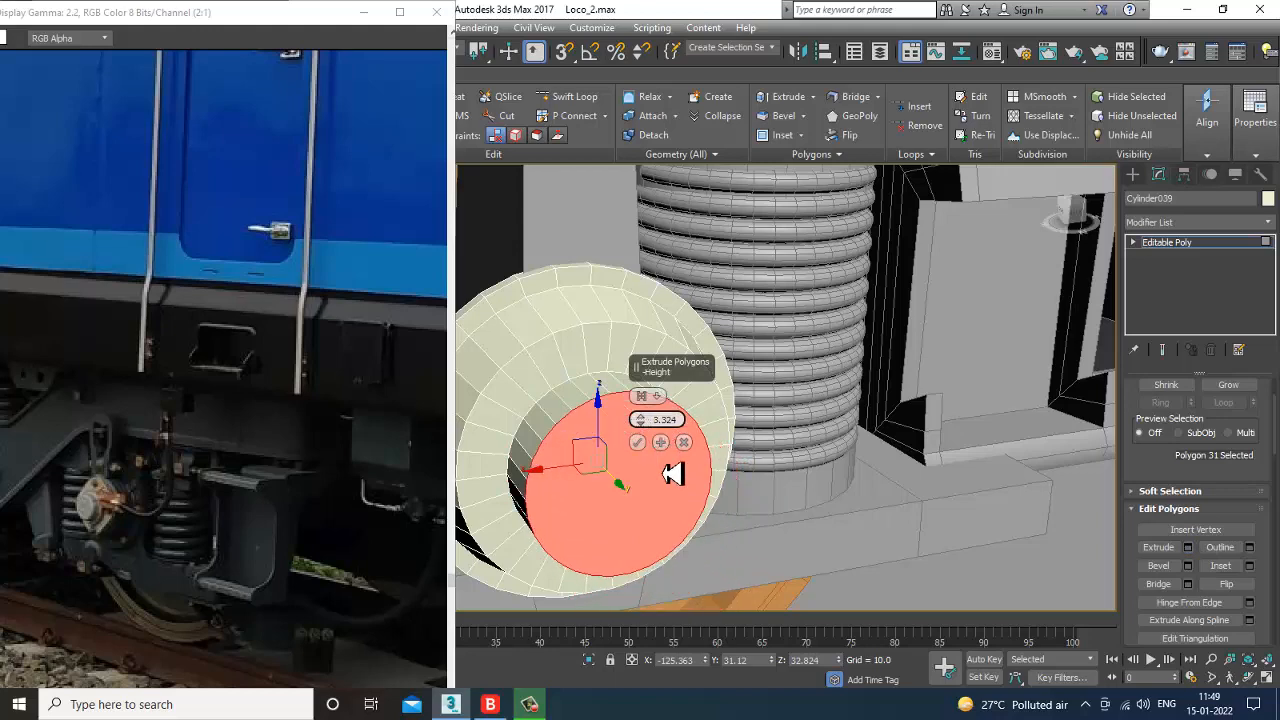
left_click(638, 442)
middle_click_drag(656, 433, 823, 431, "alt")
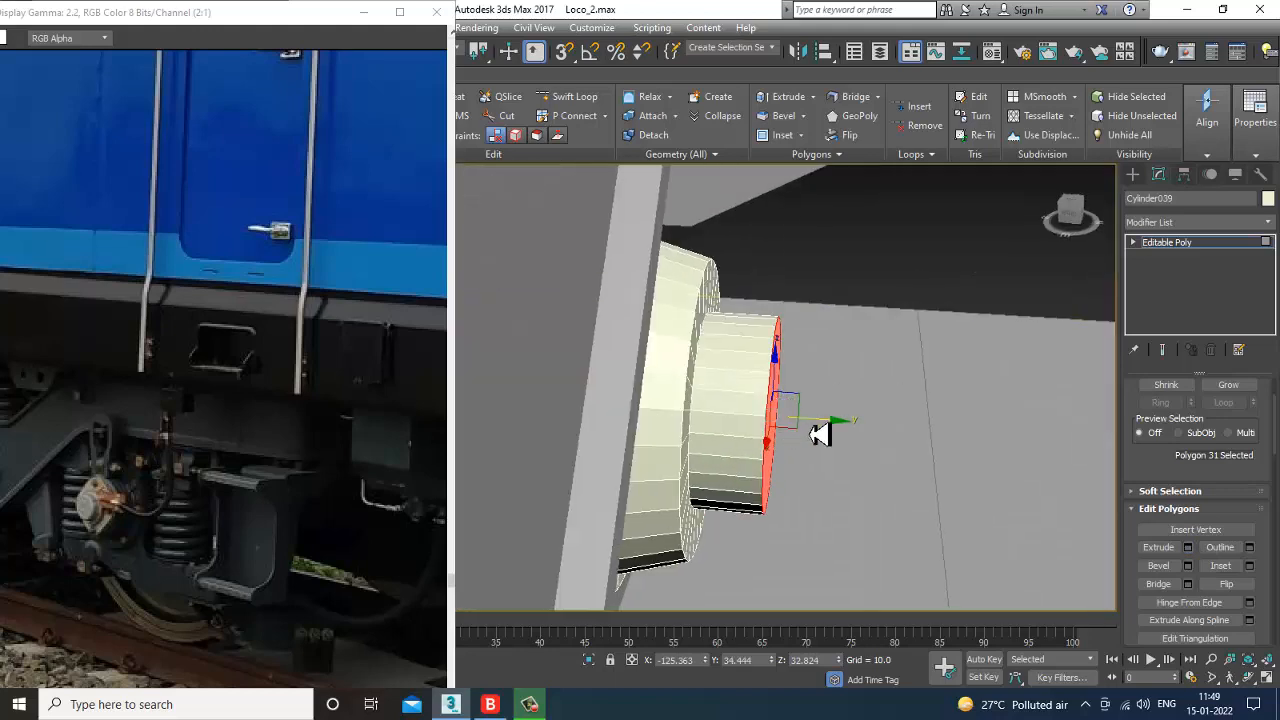
Step: Try to select the edge loop around the outer end of the hub in wireframe display
key("2")
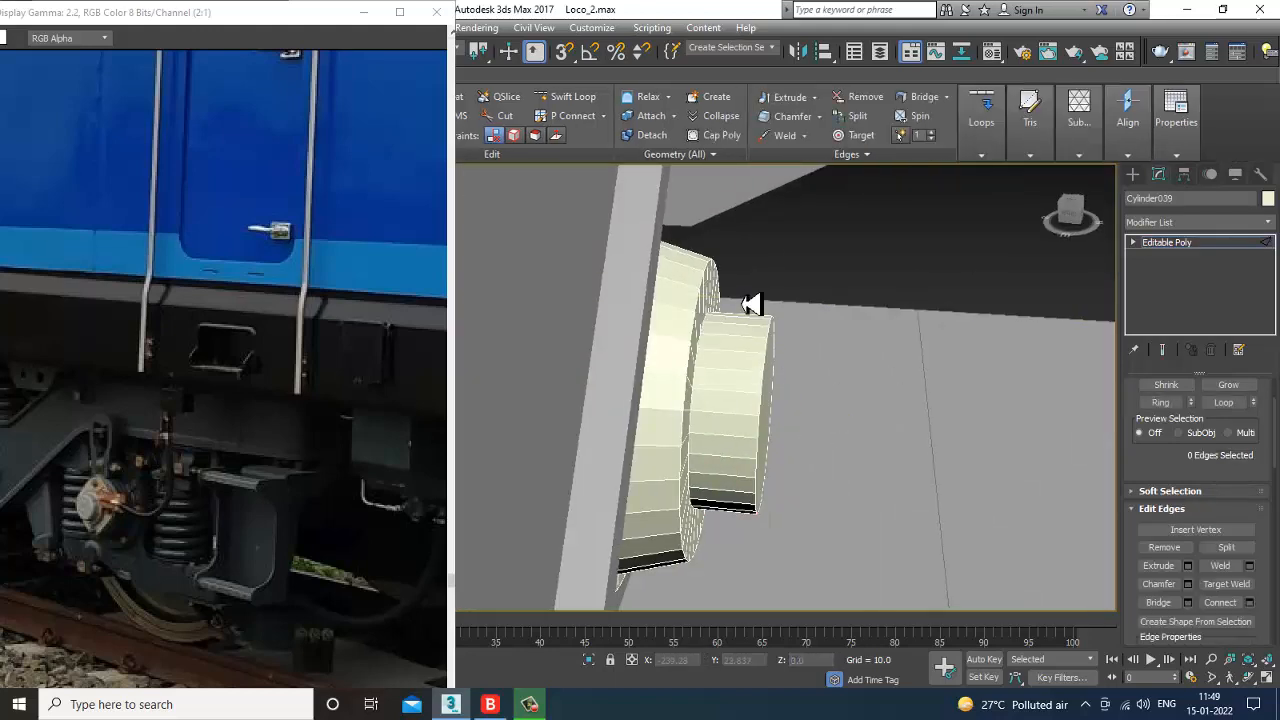
left_click_drag(814, 627, 812, 627)
middle_click_drag(707, 333, 739, 352, "alt")
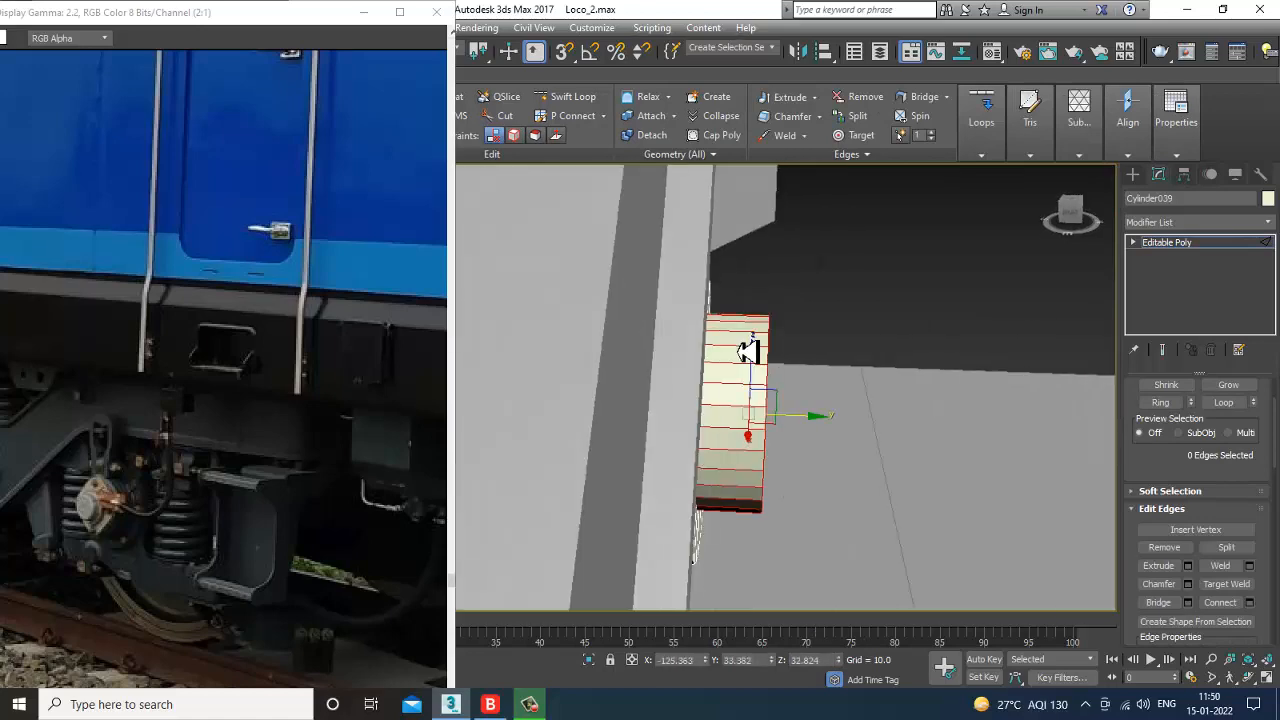
key("F3")
key("alt+w")
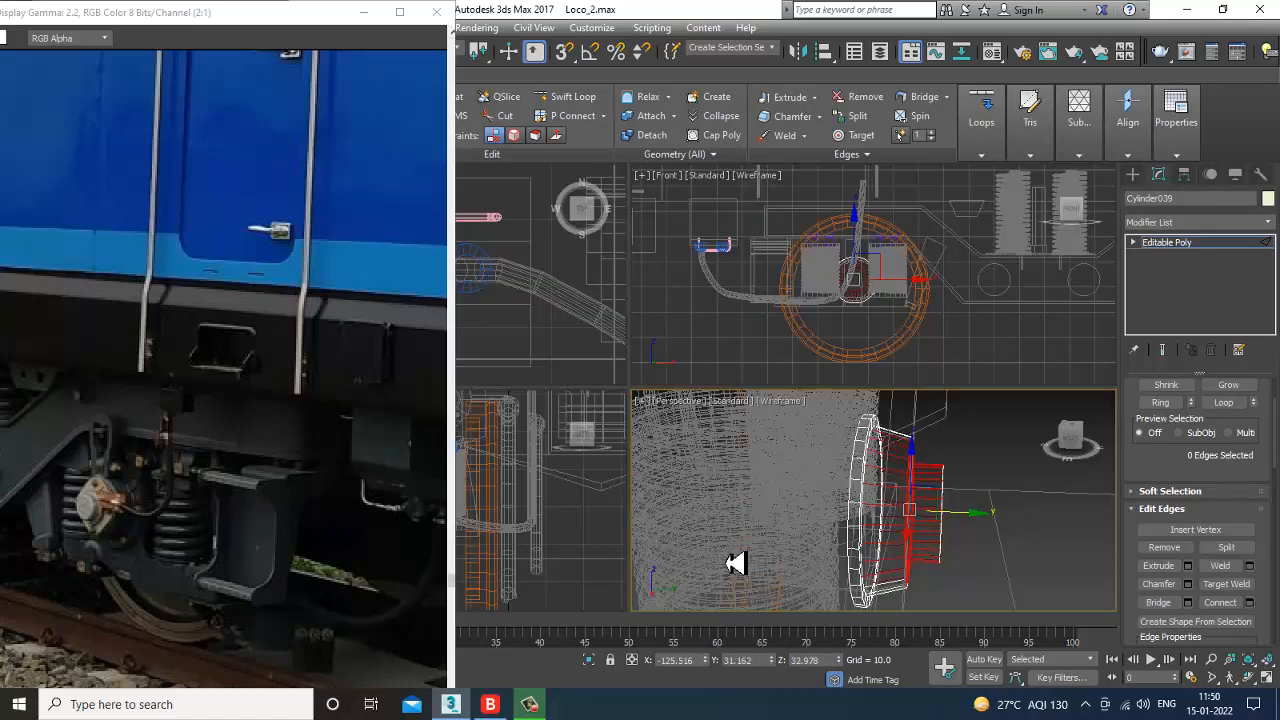
middle_click_drag(572, 501, 534, 494)
key("alt+w")
middle_click_drag(605, 460, 726, 414)
middle_click_drag(716, 350, 706, 414)
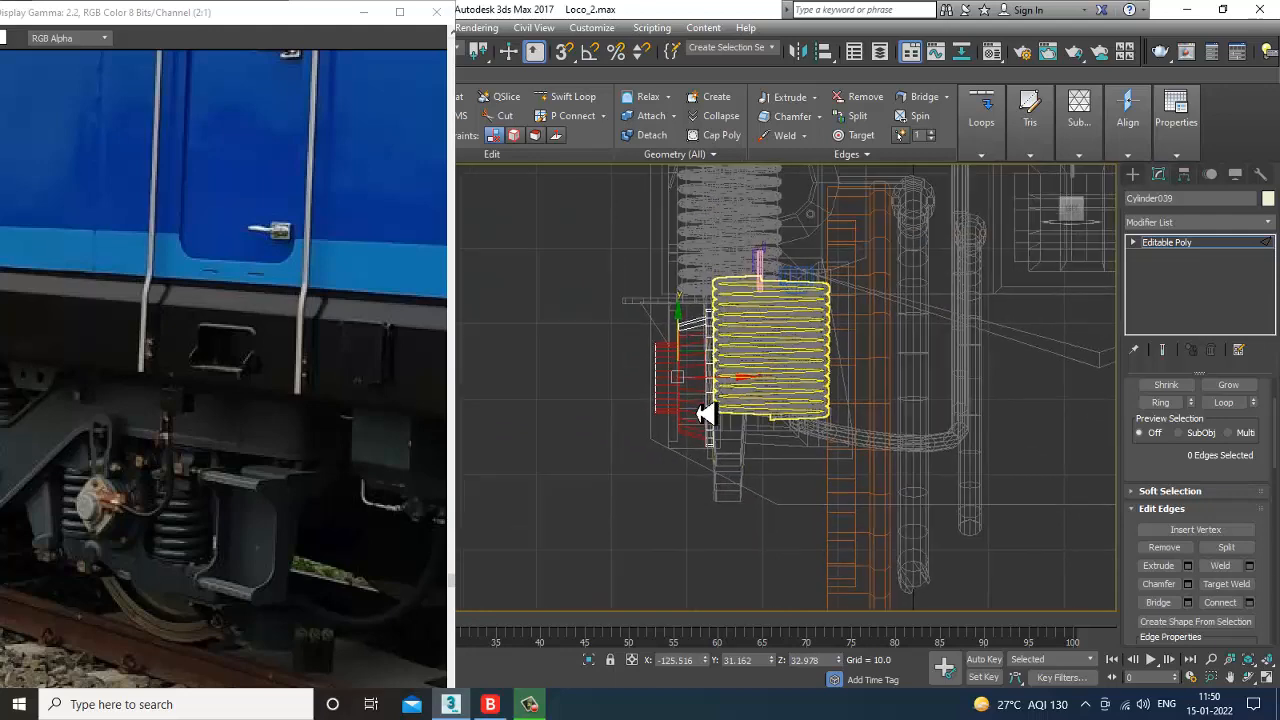
scroll(704, 412, "up", 2)
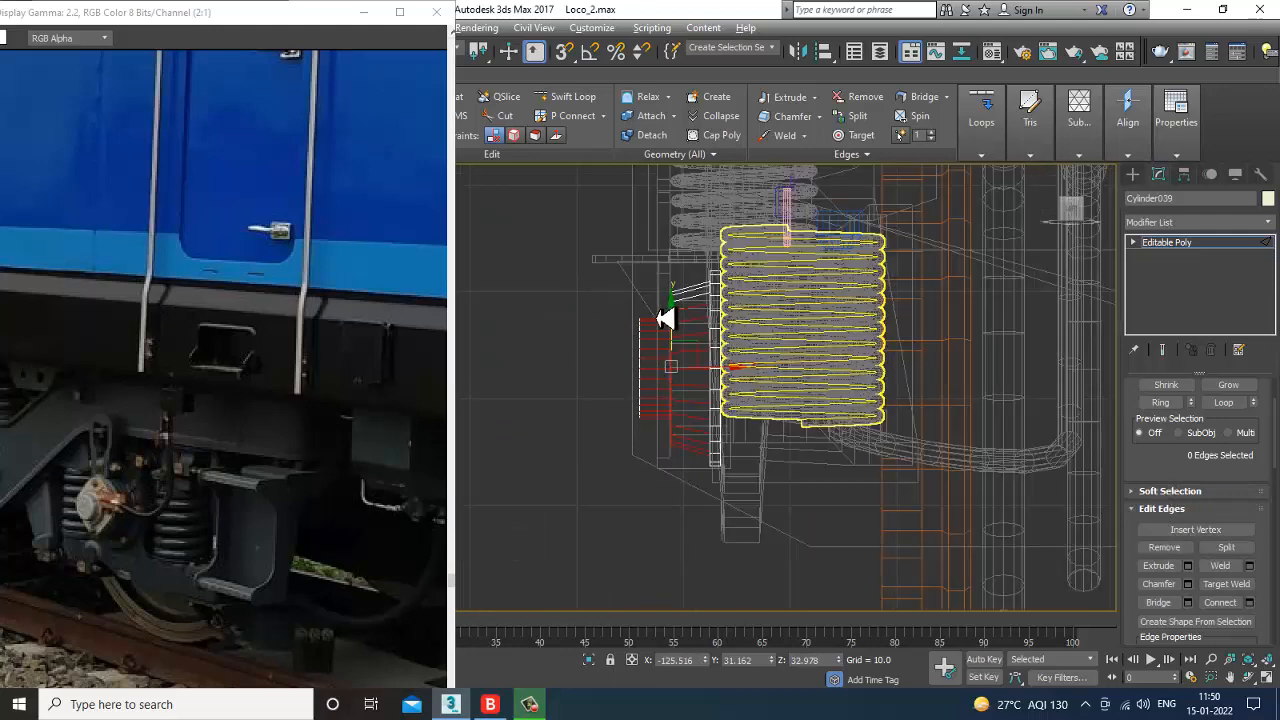
key("alt+w")
middle_click(930, 494)
key("alt+w")
key("alt+w")
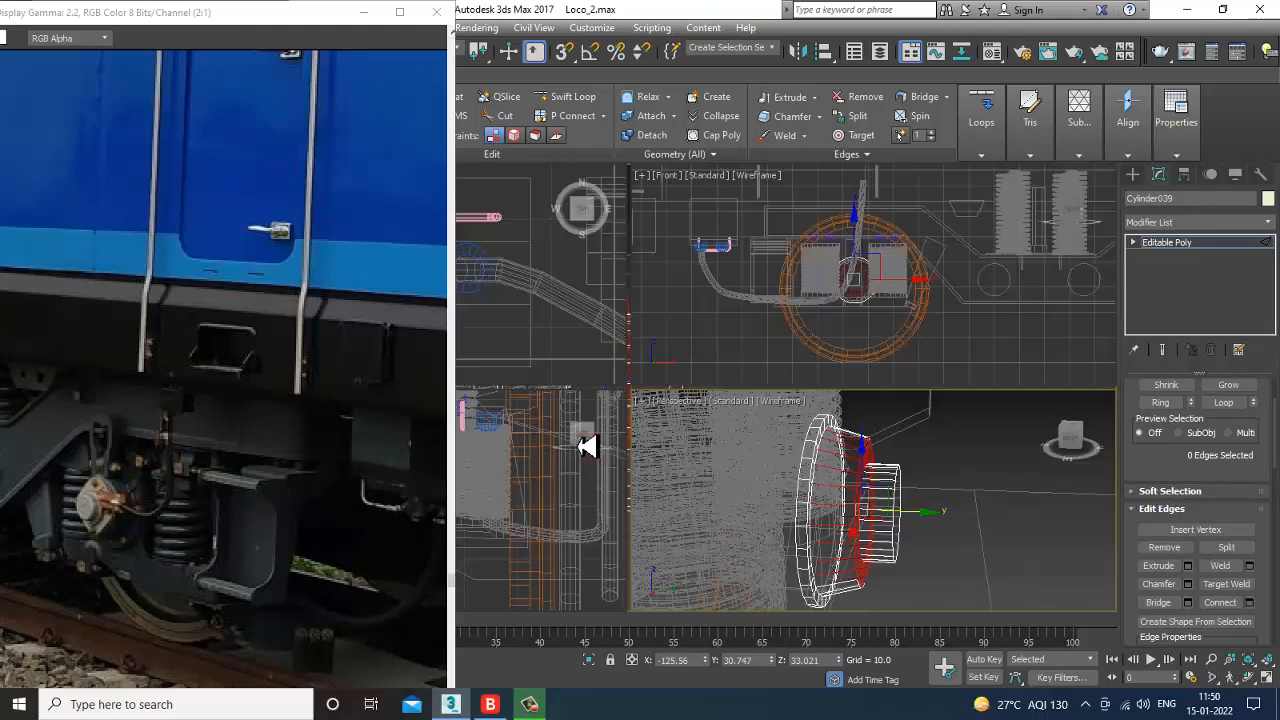
Step: Select the edge loop around the hub's outer end and chamfer it by 1.0 with 1 segment
middle_click(557, 485)
key("alt+w")
middle_click_drag(618, 348, 709, 321)
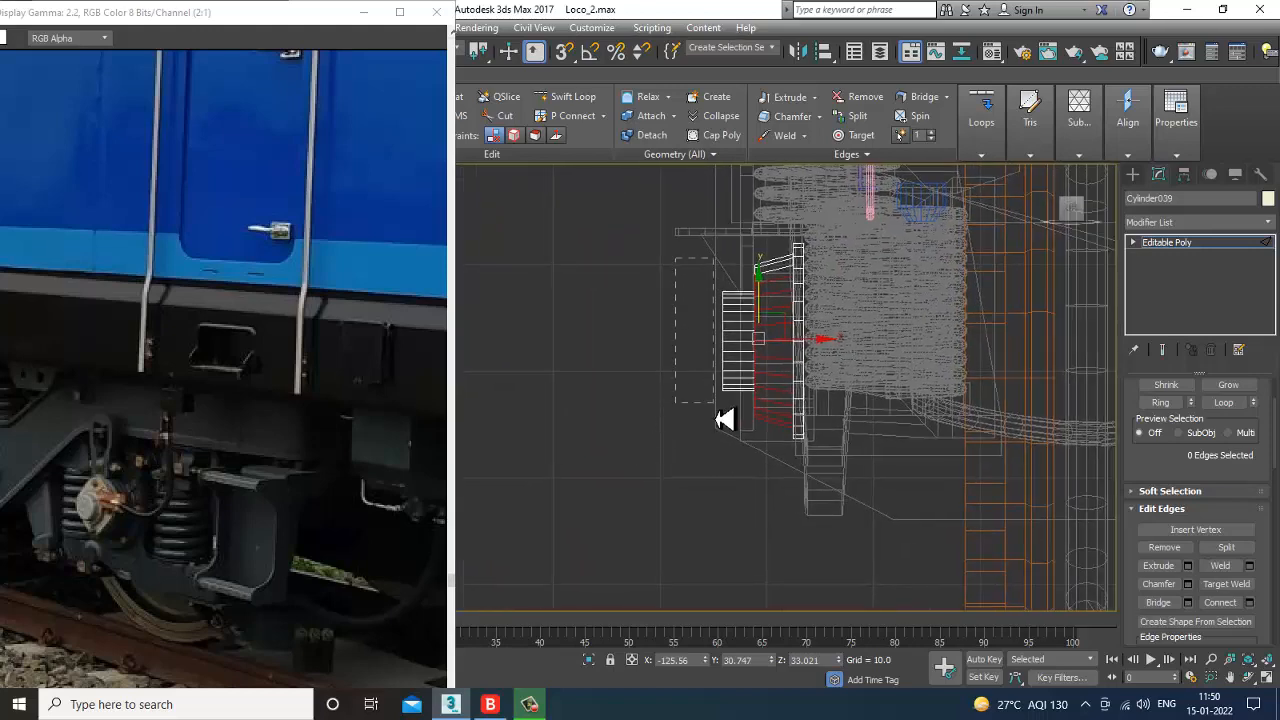
left_click_drag(716, 419, 787, 445)
key("alt+w")
middle_click(888, 490)
key("alt+w")
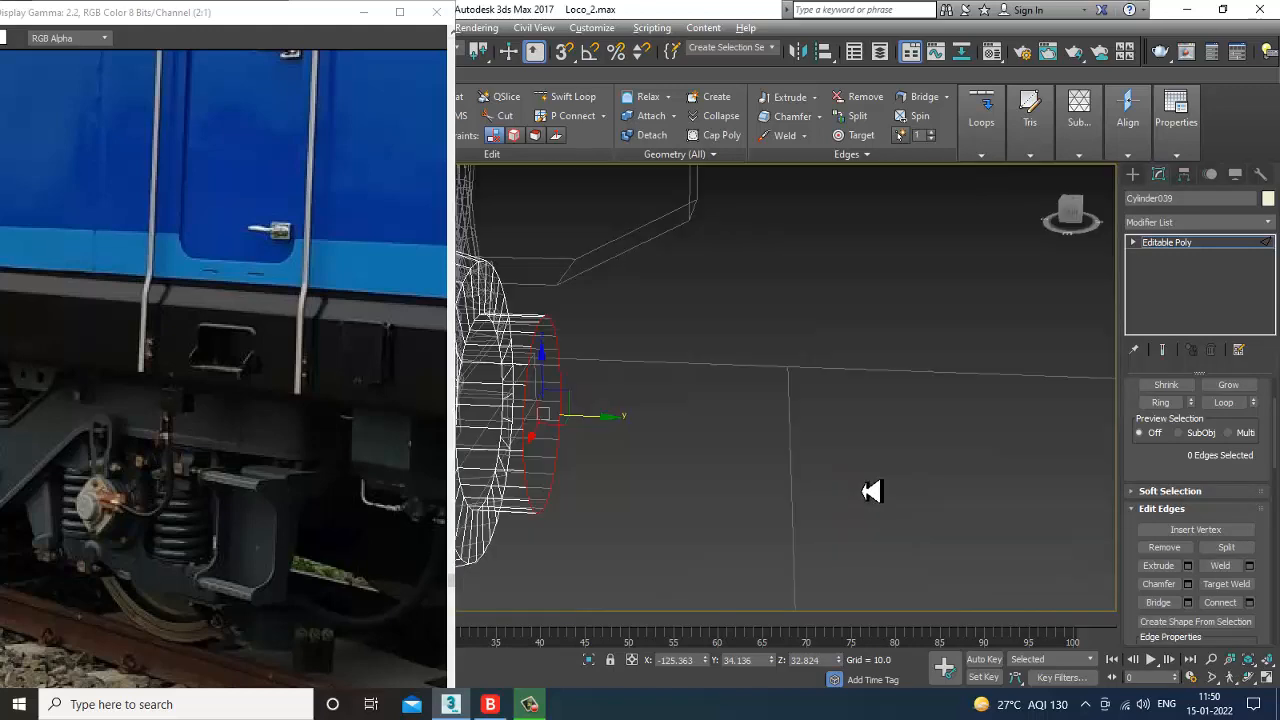
mouse_move(874, 491)
middle_mouse_down("alt")
mouse_move(860, 492)
mouse_move(908, 473)
middle_mouse_up("alt")
key("F3")
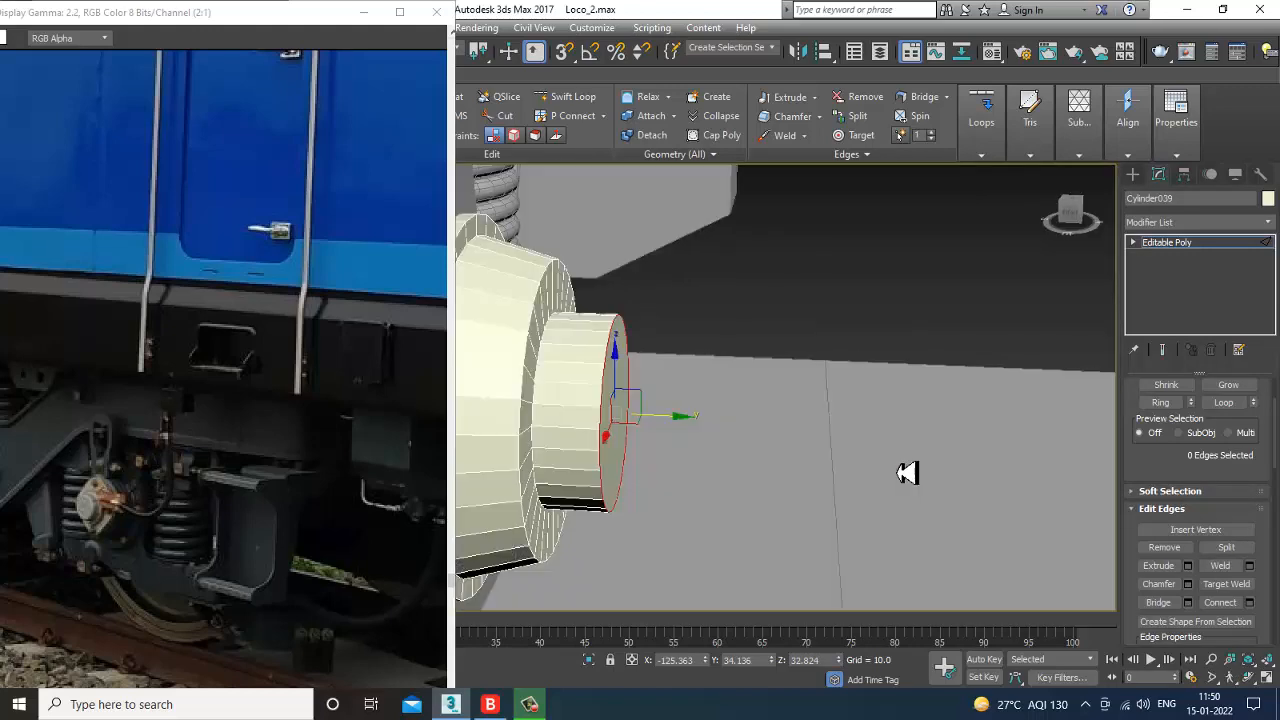
left_click(1188, 584)
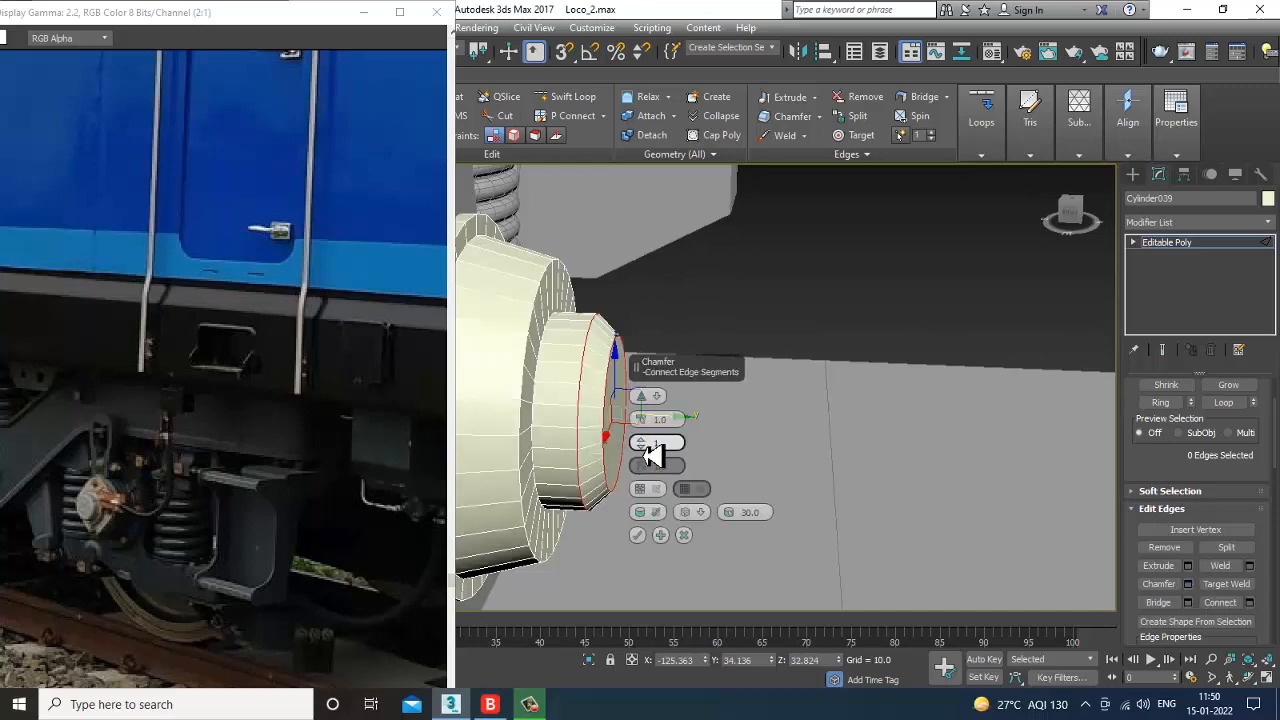
left_click(638, 537)
Step: Create an AutoGrid box about 3.95 long, 6.778 wide and 3.999 high along the bogie frame's upper edge, above the springs
middle_click_drag(641, 541, 771, 428, "alt")
scroll(756, 433, "down", 4)
scroll(743, 426, "down", 5)
scroll(792, 425, "up", 2)
scroll(789, 430, "up", 2)
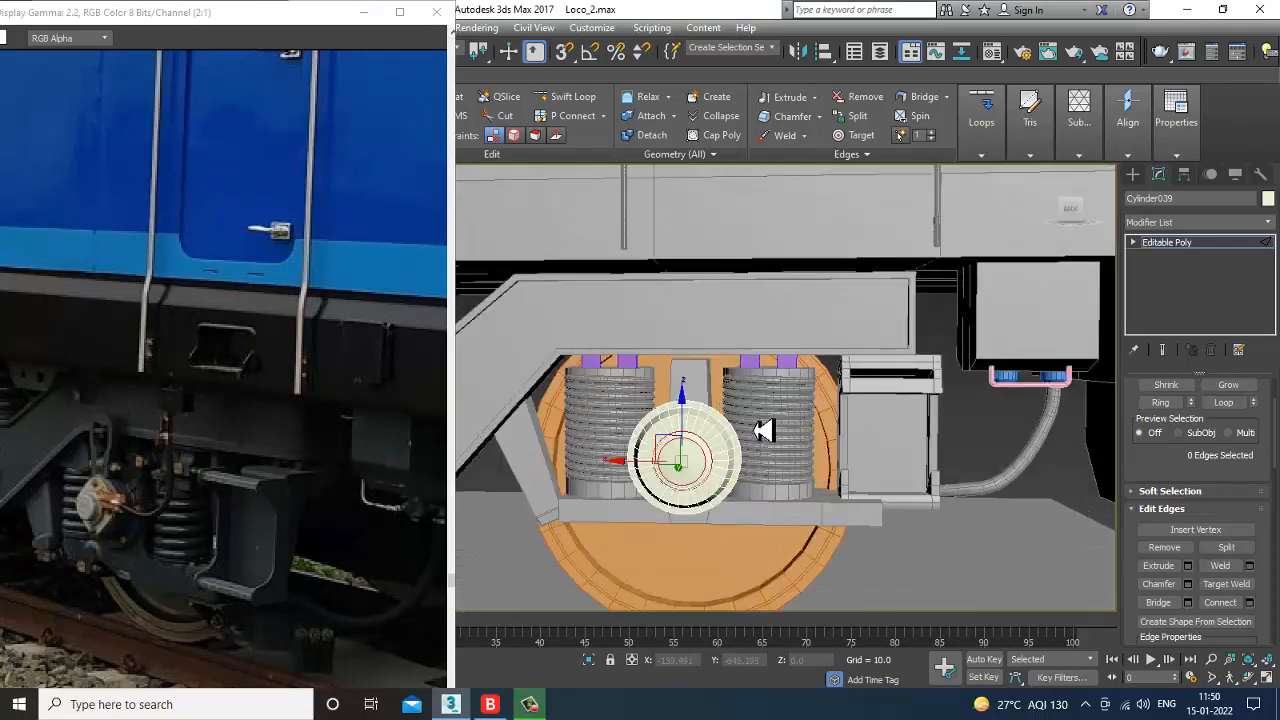
left_click(1133, 174)
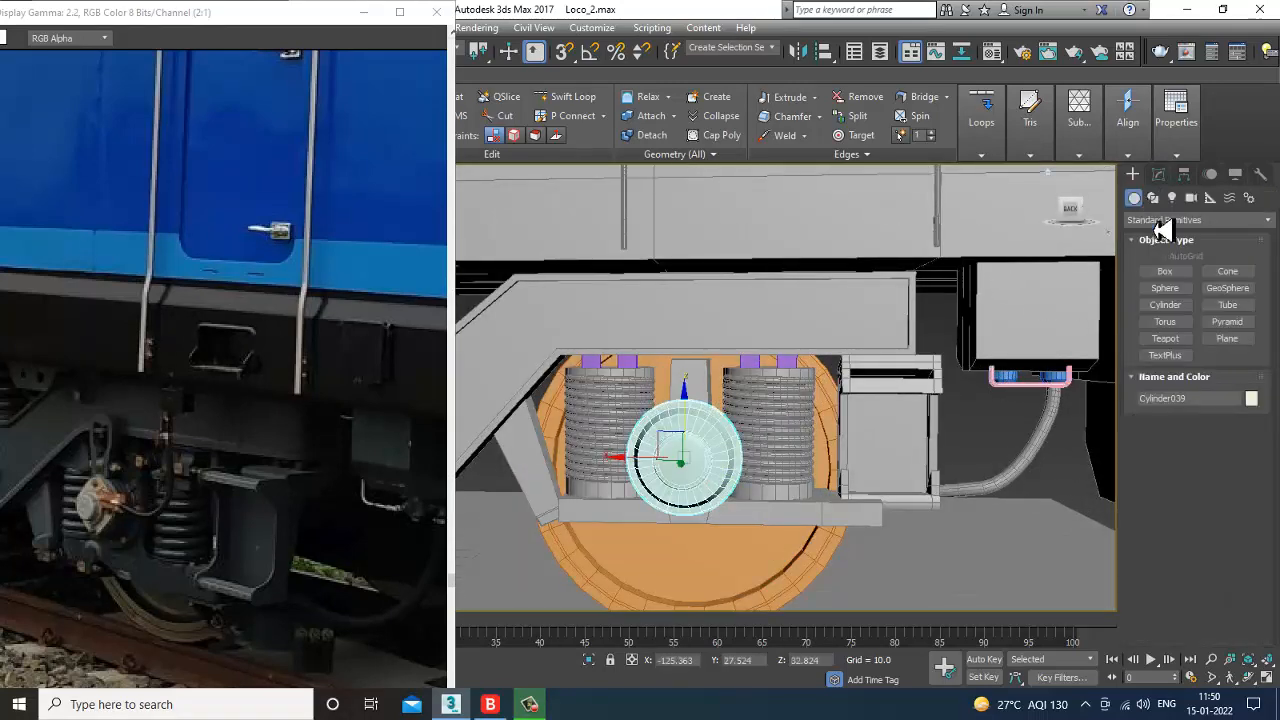
left_click(1165, 271)
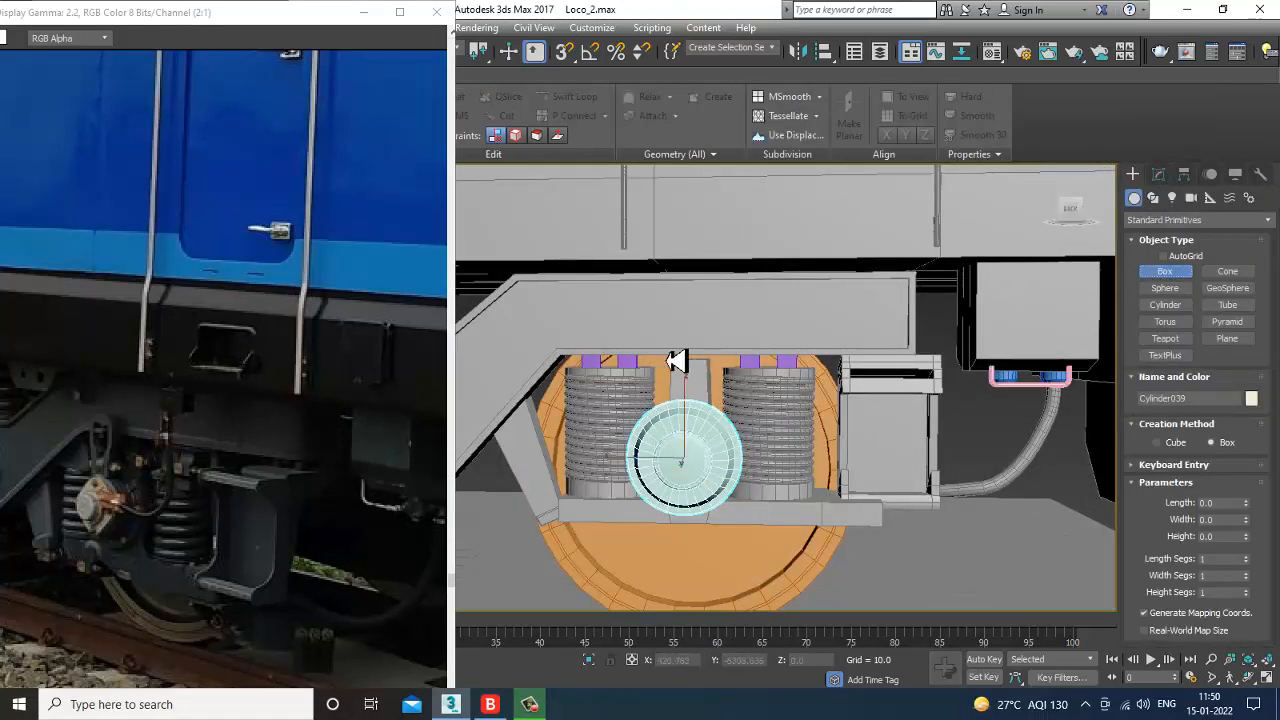
middle_click_drag(676, 362, 708, 296, "alt")
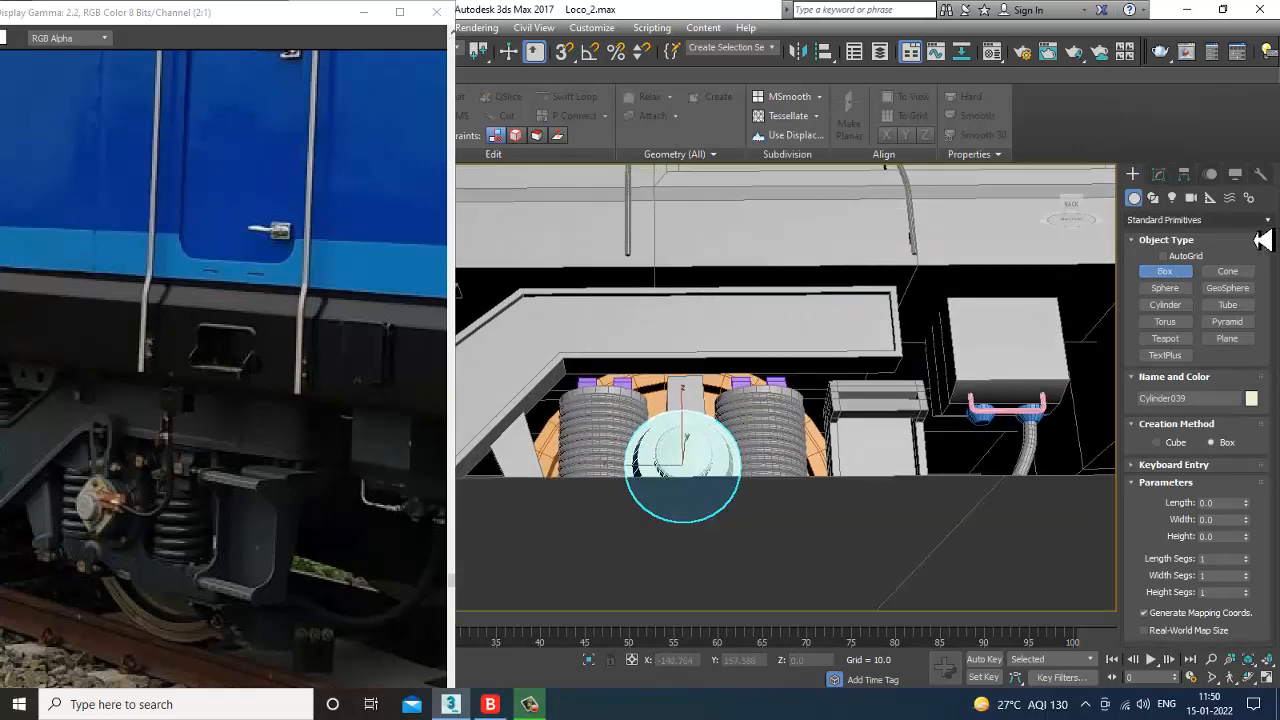
left_click(1178, 256)
left_click_drag(697, 288, 728, 297)
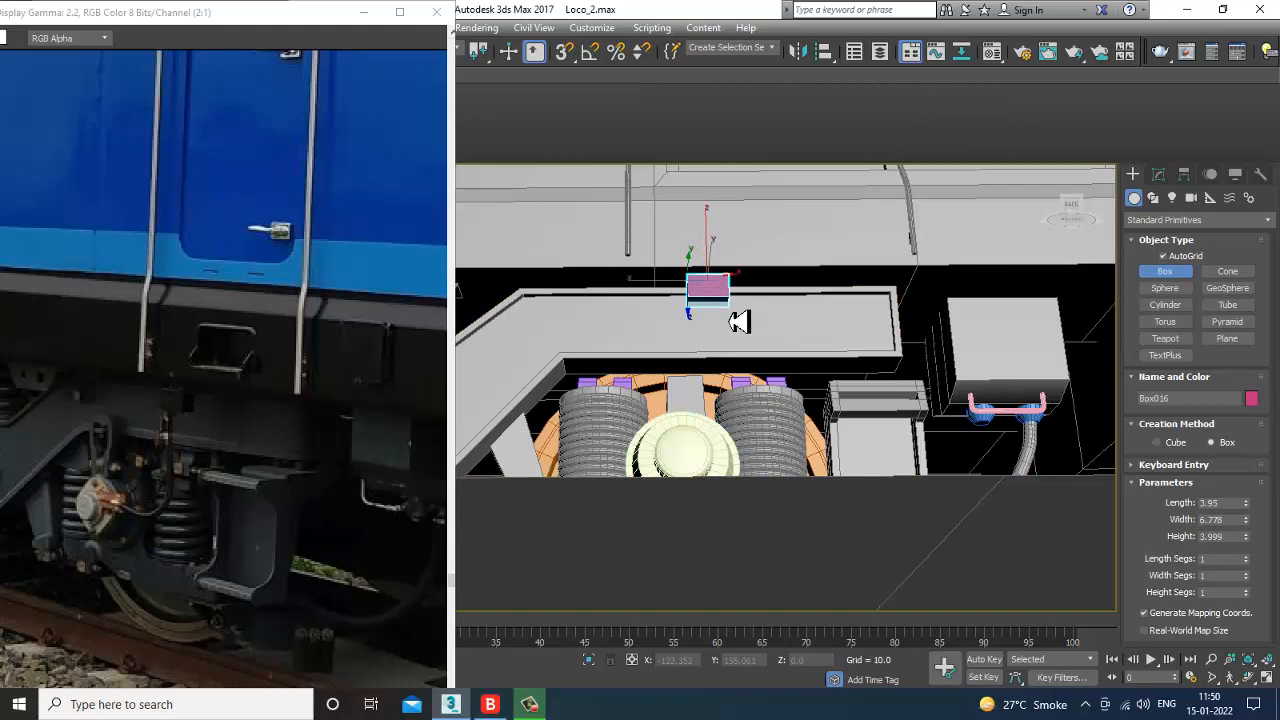
right_click(738, 321)
Step: Select the small box on the frame's upper edge and move it along X to about -147.808
middle_click_drag(771, 314, 731, 274, "alt")
key("r")
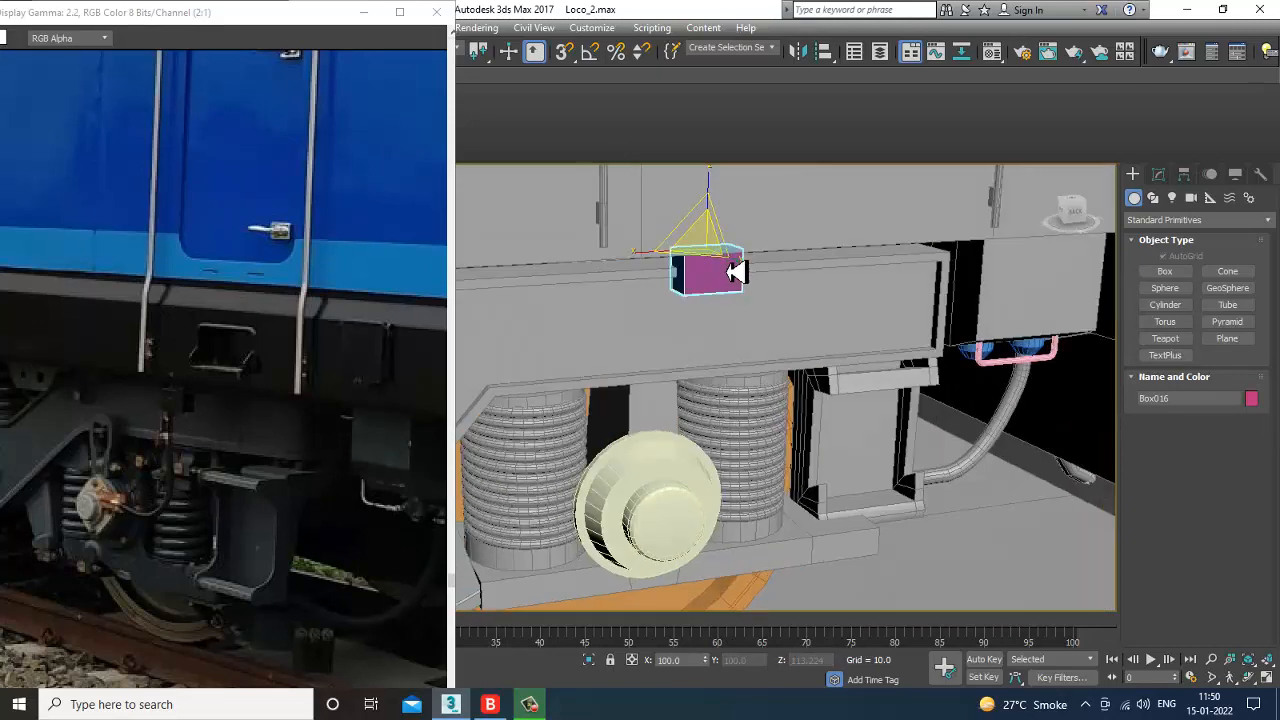
key("w")
middle_click_drag(717, 209, 735, 271, "alt")
left_click(744, 265)
key("alt+w")
middle_click(863, 282)
key("alt+w")
scroll(734, 314, "down", 6)
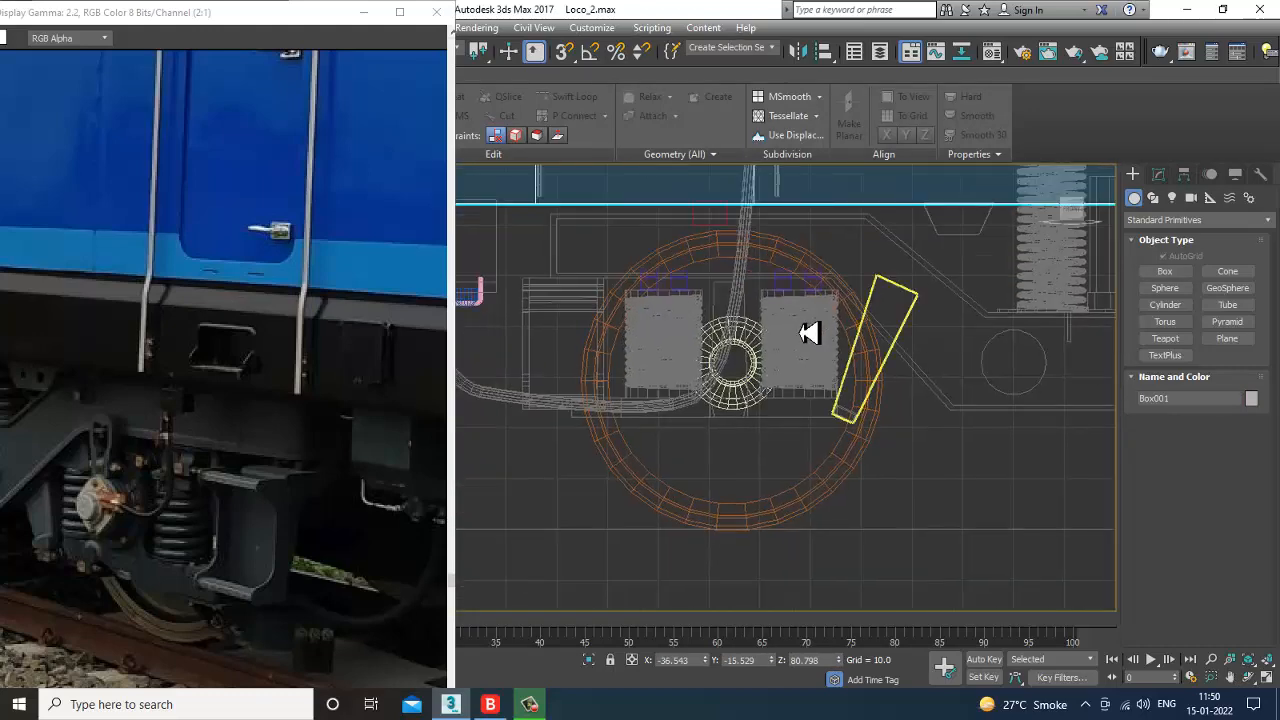
middle_click_drag(808, 343, 786, 349)
scroll(812, 341, "up", 2)
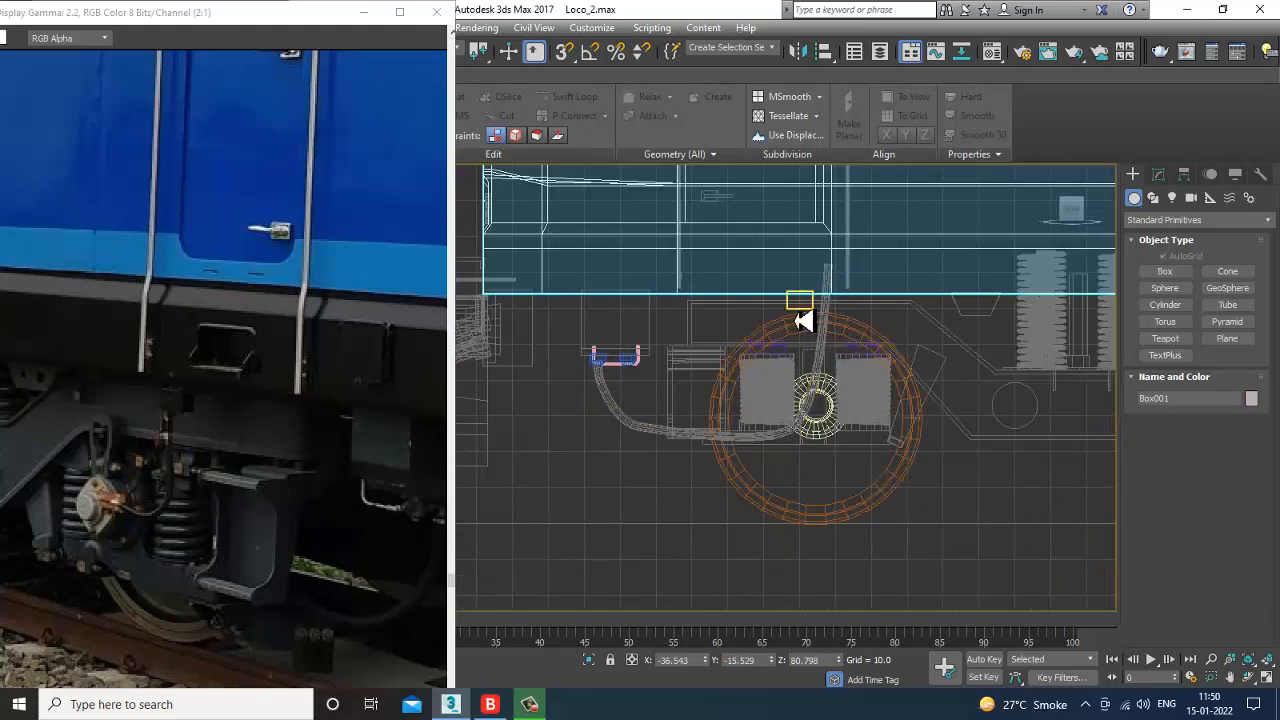
left_click(797, 310)
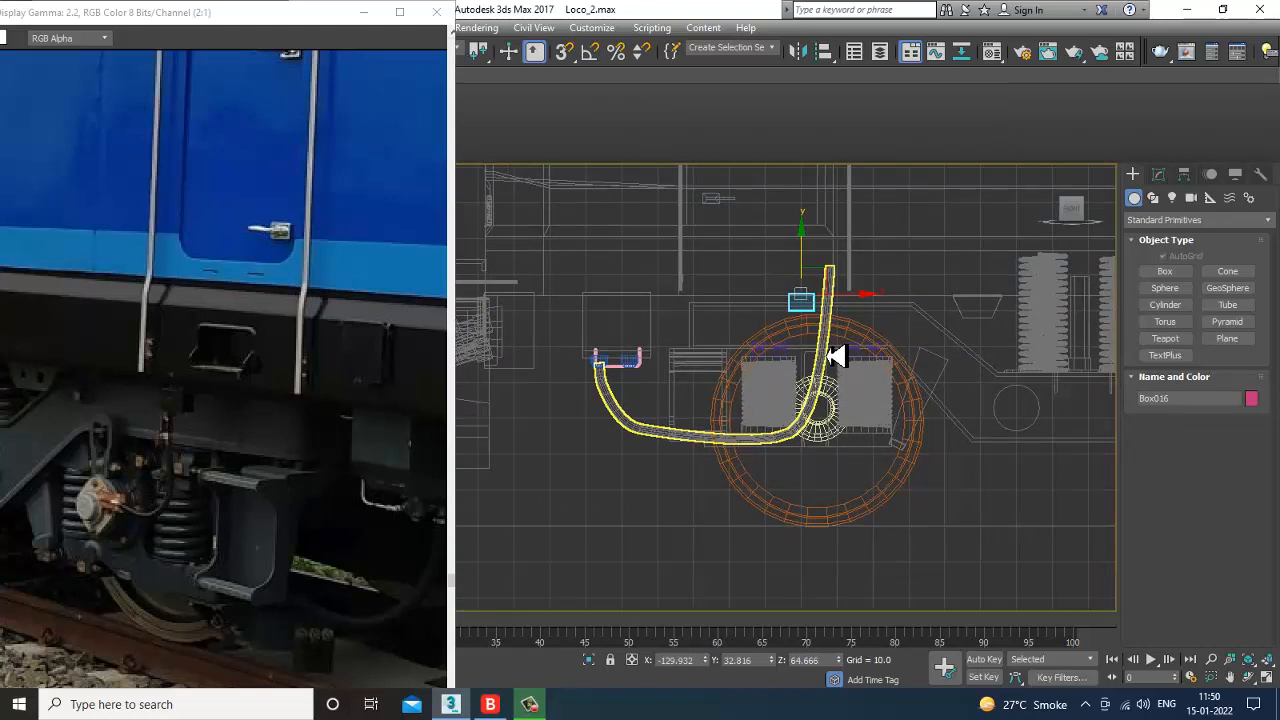
middle_click_drag(836, 356, 848, 349)
left_click_drag(871, 306, 825, 317)
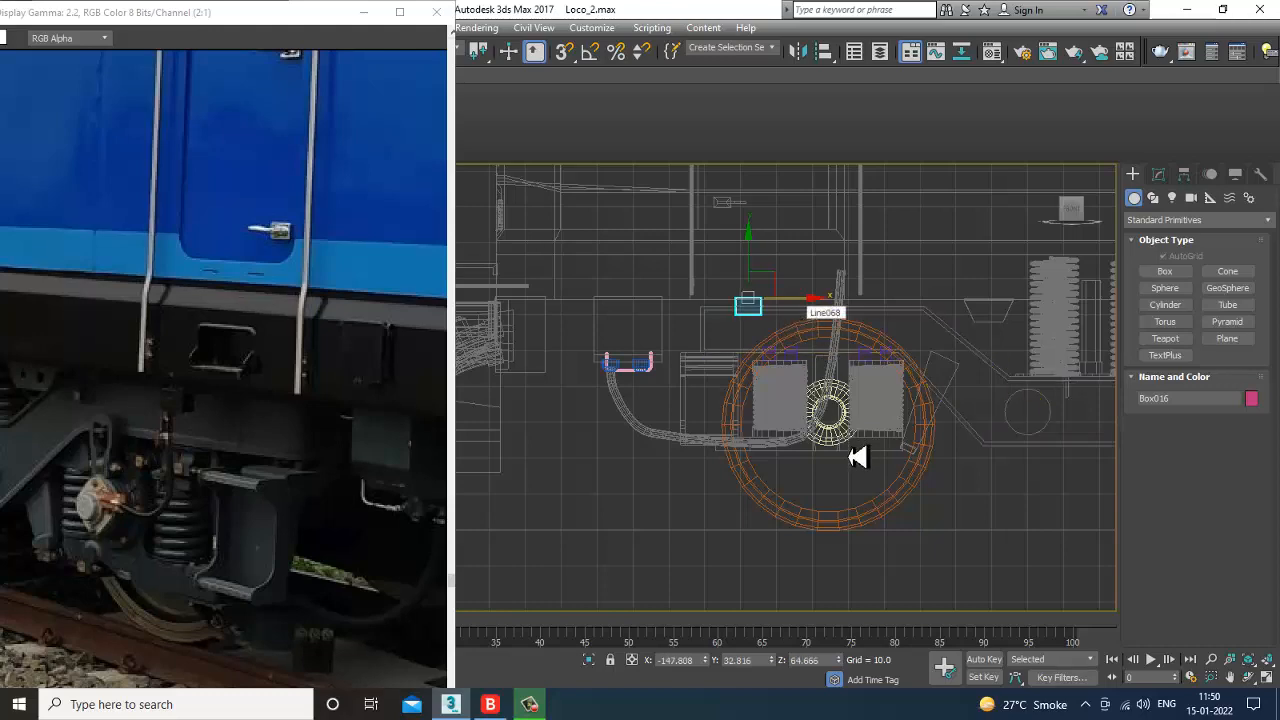
Step: Extrude the selected polygon on the side of the axle box cover's hub by 3.324
key("alt+w")
key("alt+w")
key("z")
scroll(837, 523, "down", 5)
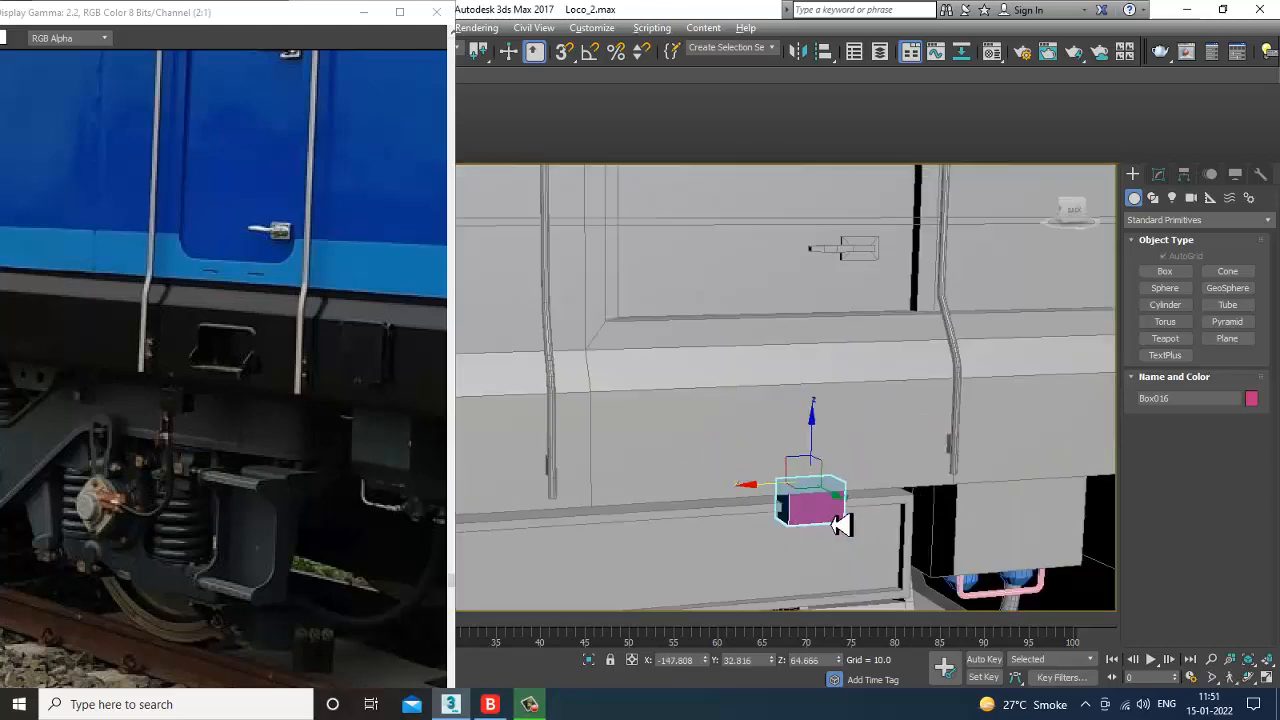
middle_click_drag(837, 523, 833, 411)
scroll(830, 430, "up", 2)
left_click(803, 479)
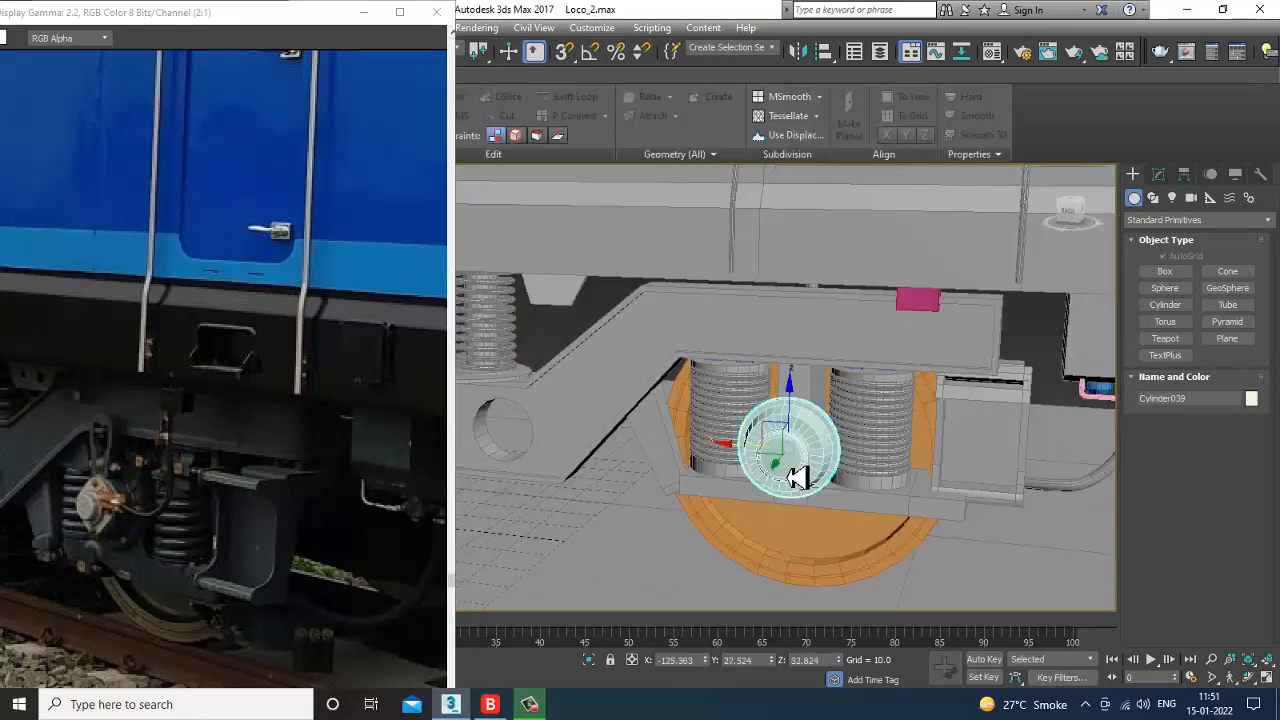
key("z")
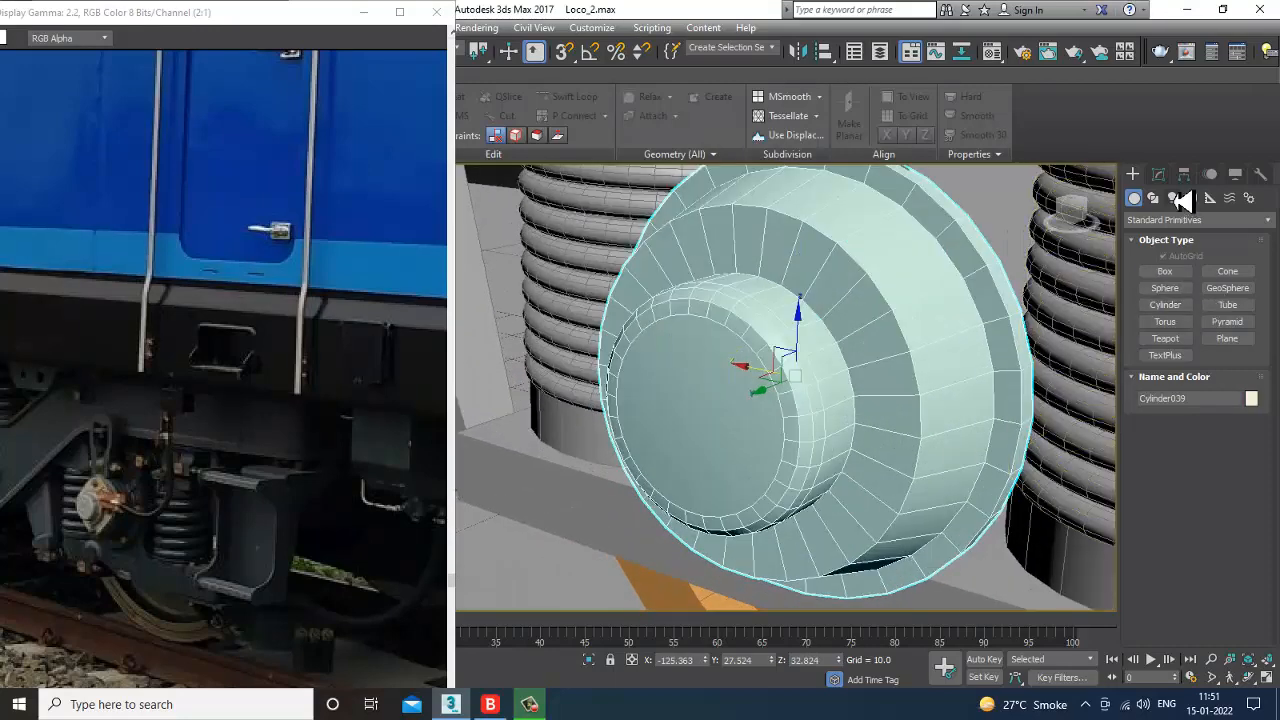
left_click(1158, 175)
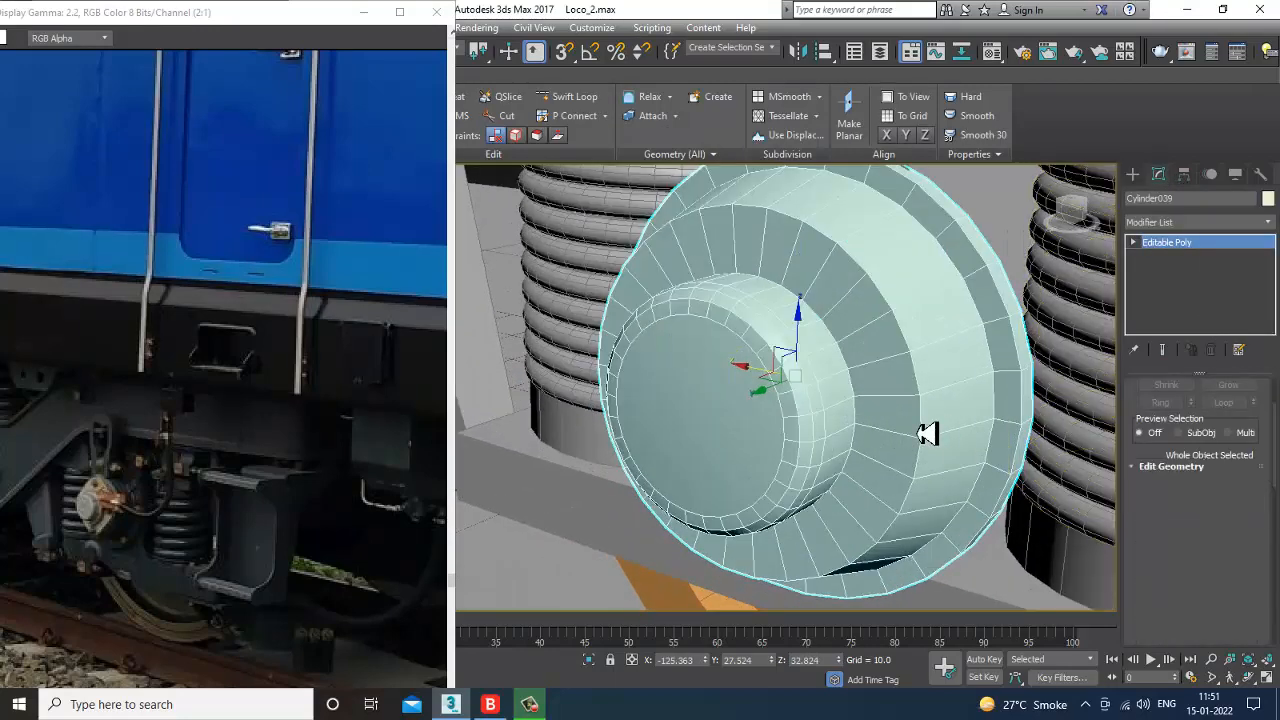
key("4")
middle_click_drag(840, 443, 860, 478, "alt")
scroll(848, 462, "down", 5)
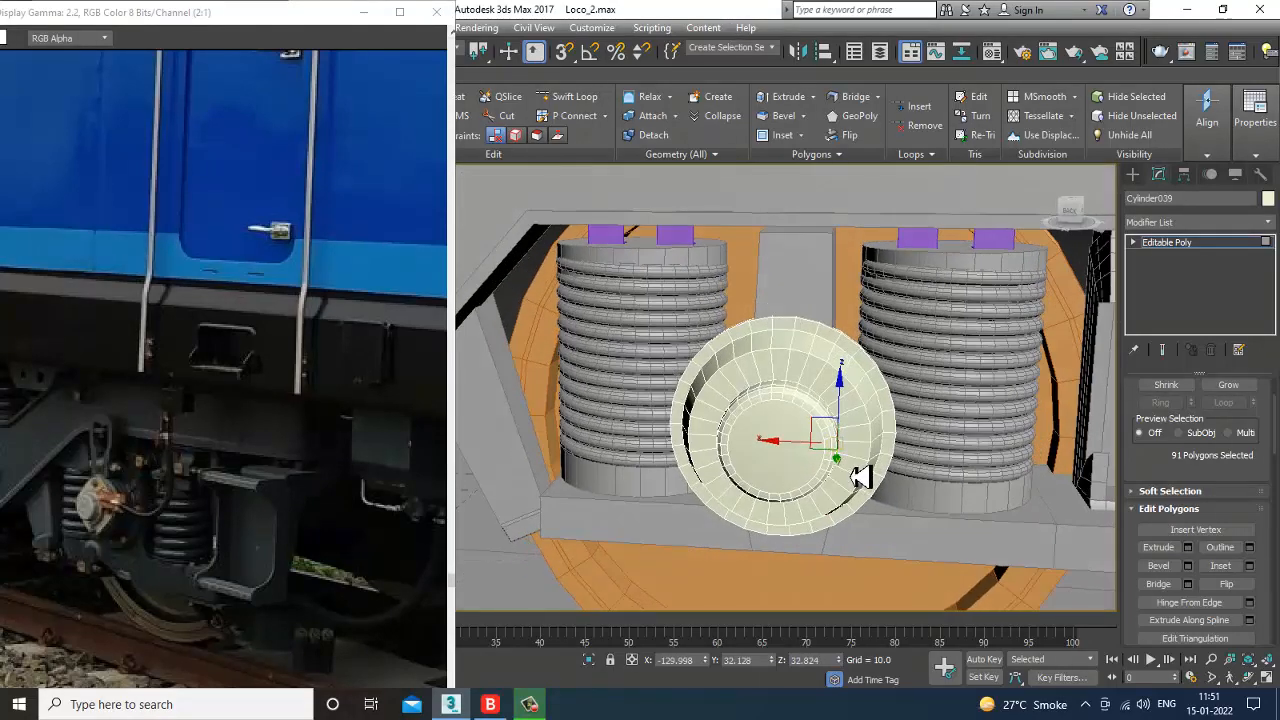
left_click(1189, 548)
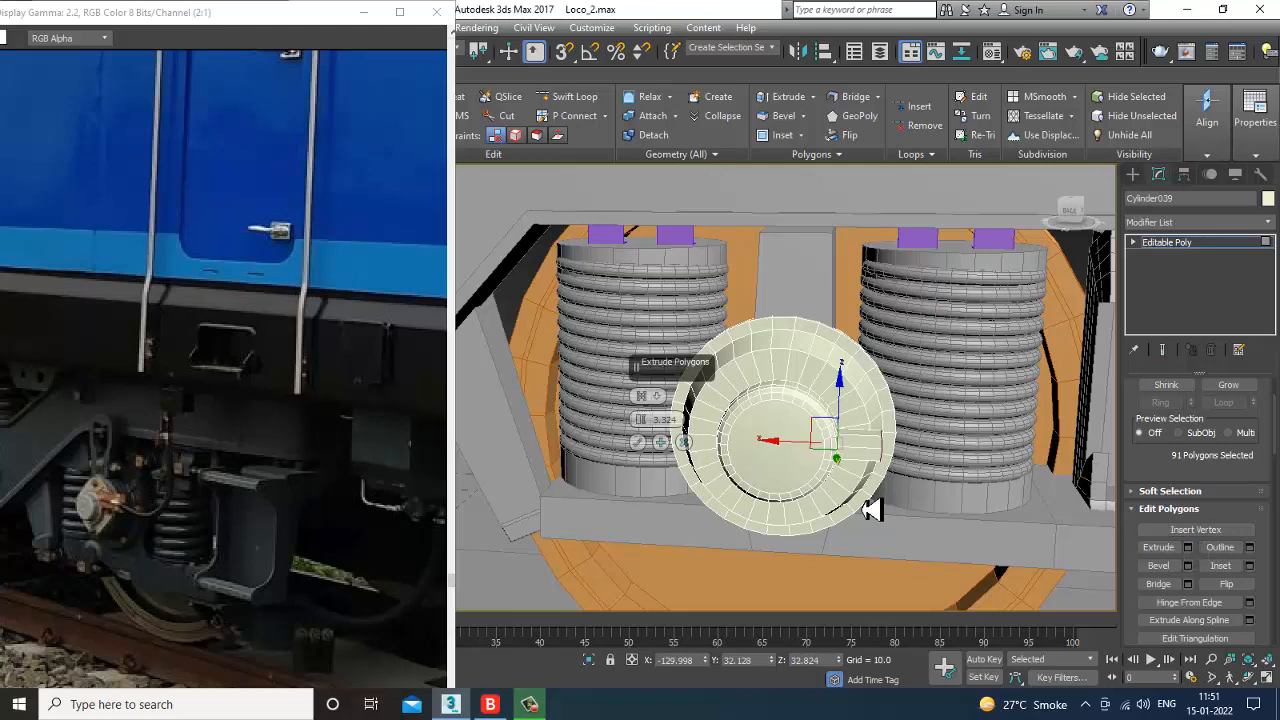
left_click(638, 443)
scroll(757, 460, "down", 6)
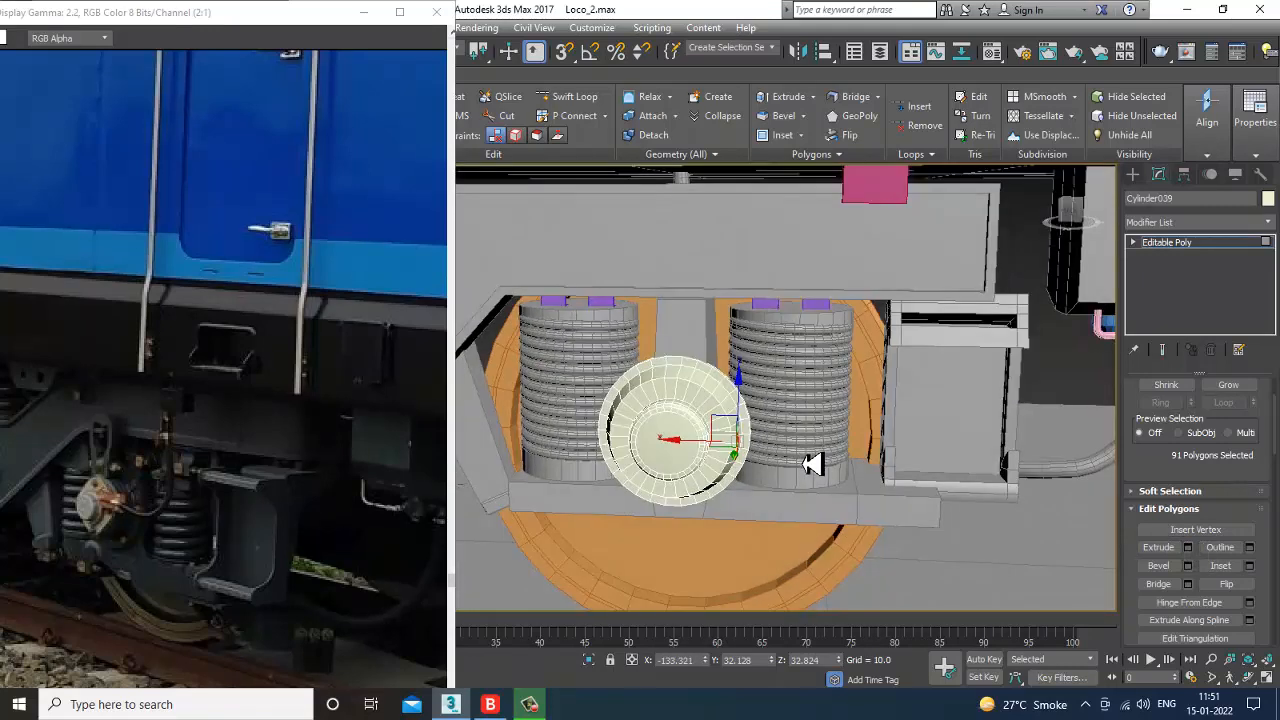
Step: Draw a three-point curved line in the front view from the small frame block down to the hub's side, with AutoGrid off
left_click(1133, 176)
key("alt+w")
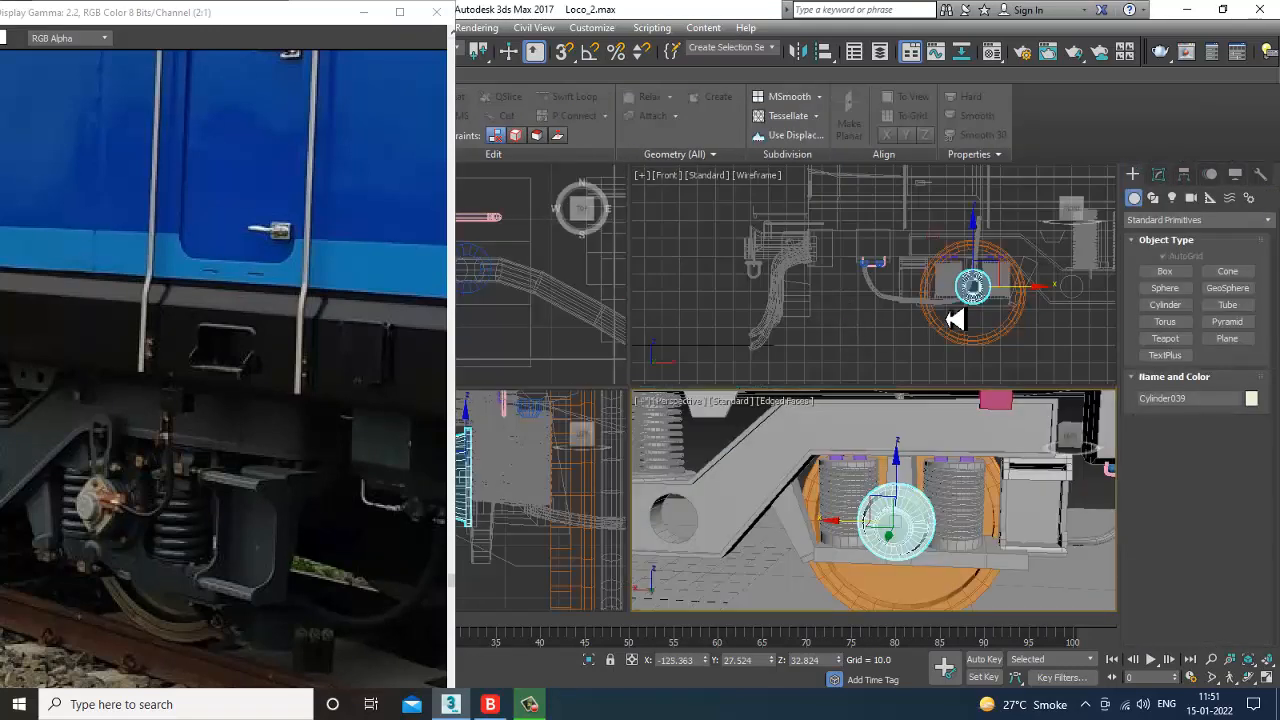
middle_click_drag(946, 317, 862, 303)
key("alt+w")
middle_click_drag(760, 355, 829, 358)
scroll(835, 360, "up", 5)
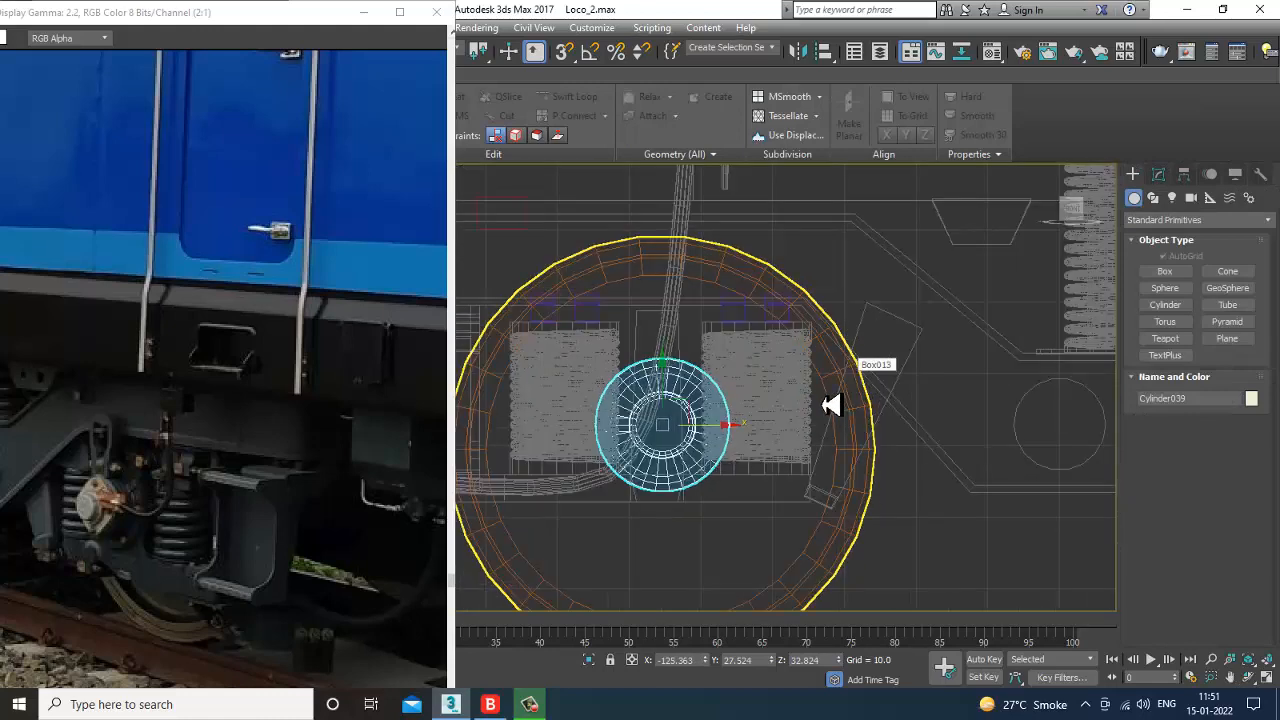
left_click(836, 409)
scroll(830, 413, "up", 1)
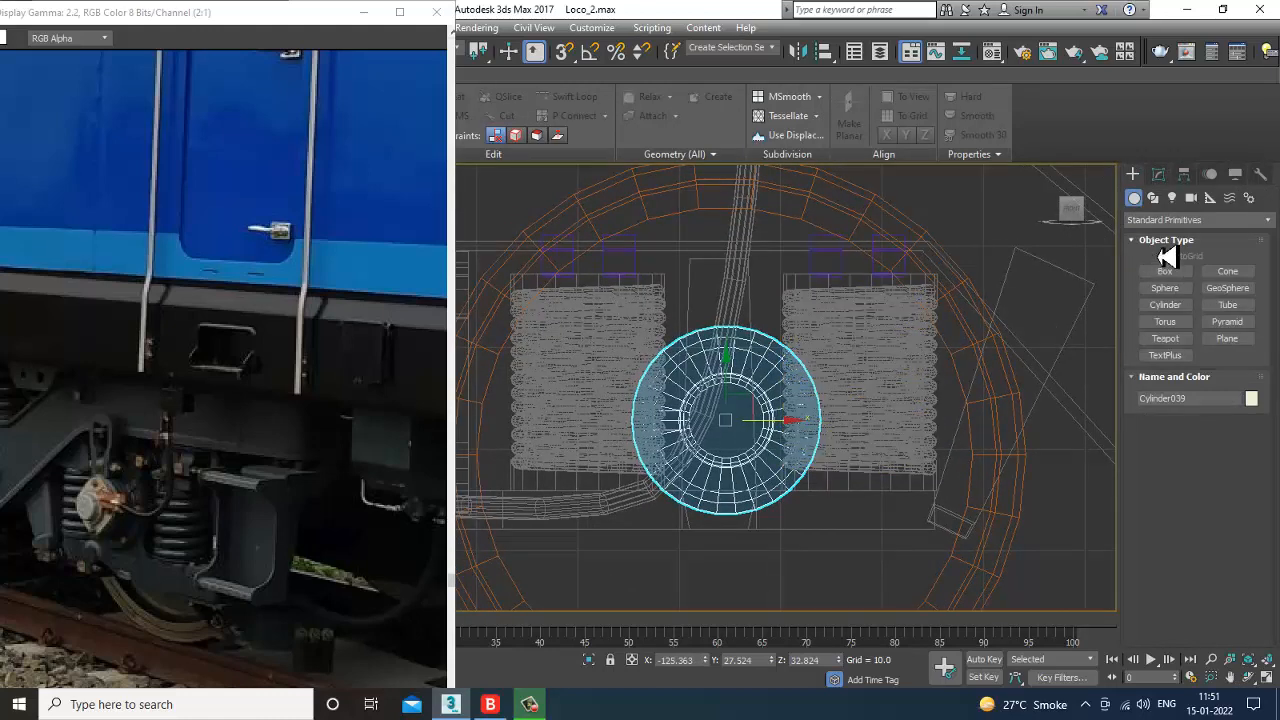
left_click(1153, 199)
left_click(1168, 283)
middle_click_drag(880, 326, 928, 340)
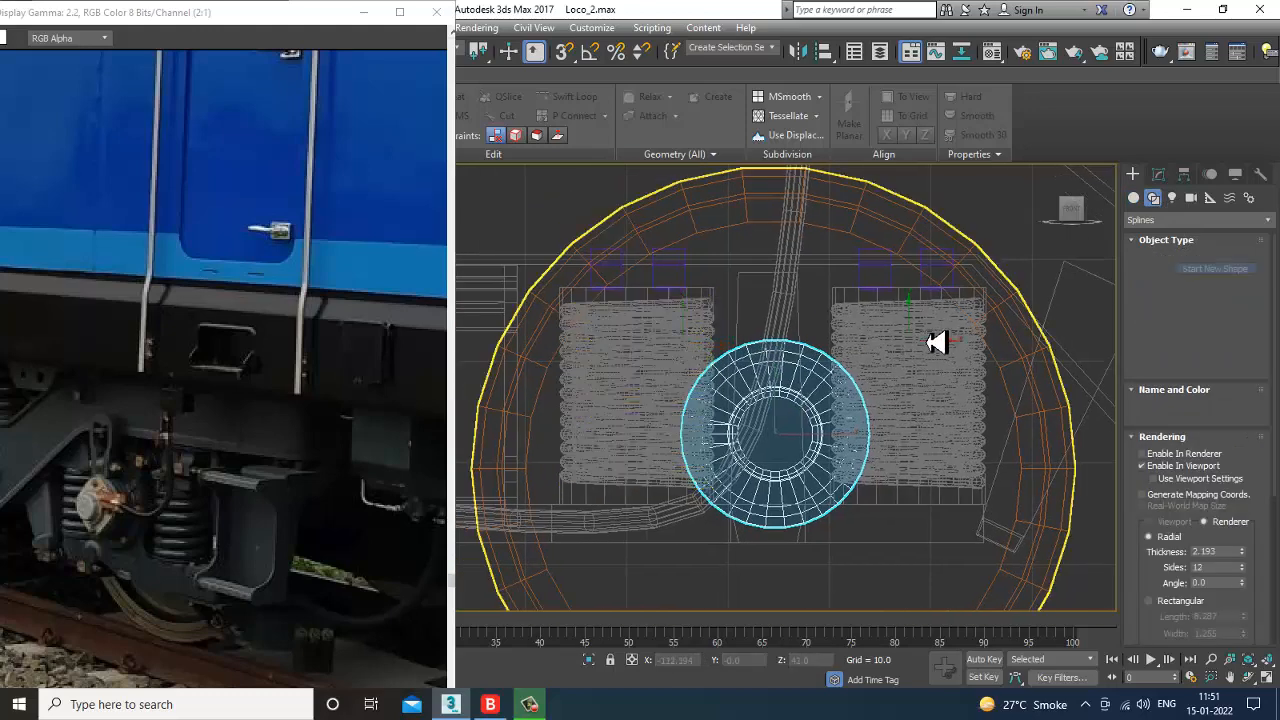
middle_click_drag(606, 338, 748, 386)
scroll(757, 385, "down", 3)
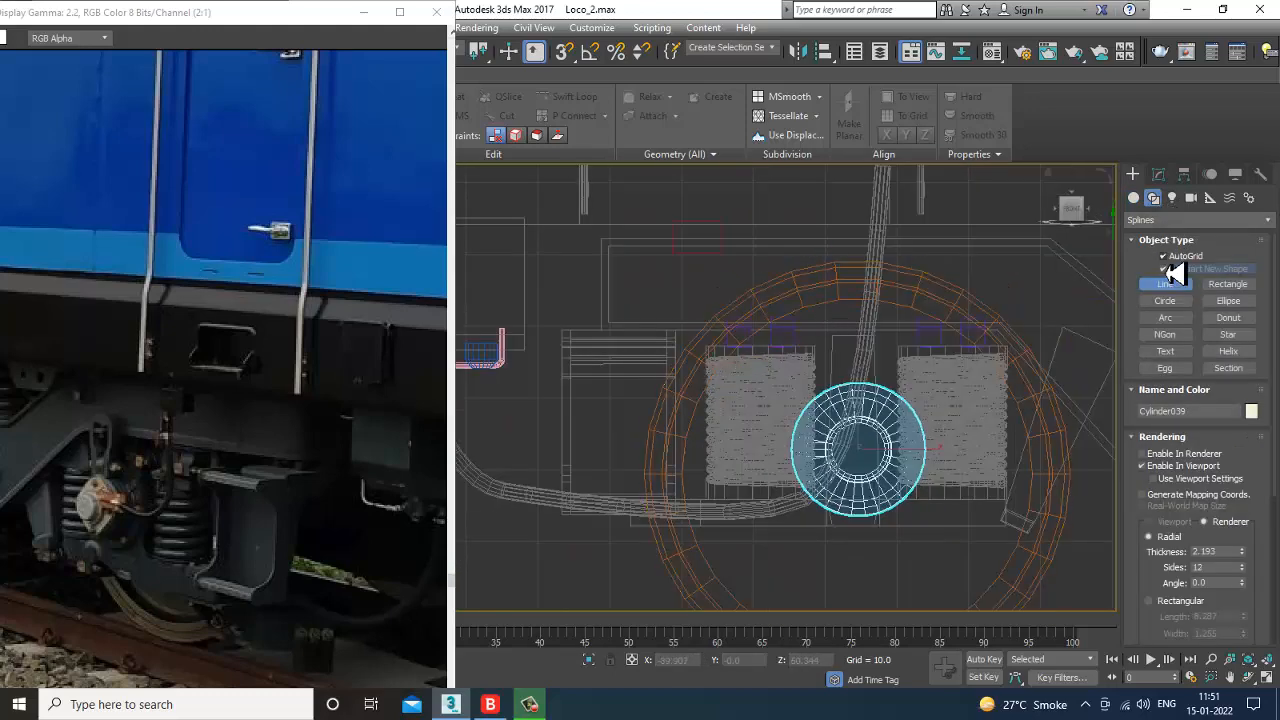
left_click(698, 251)
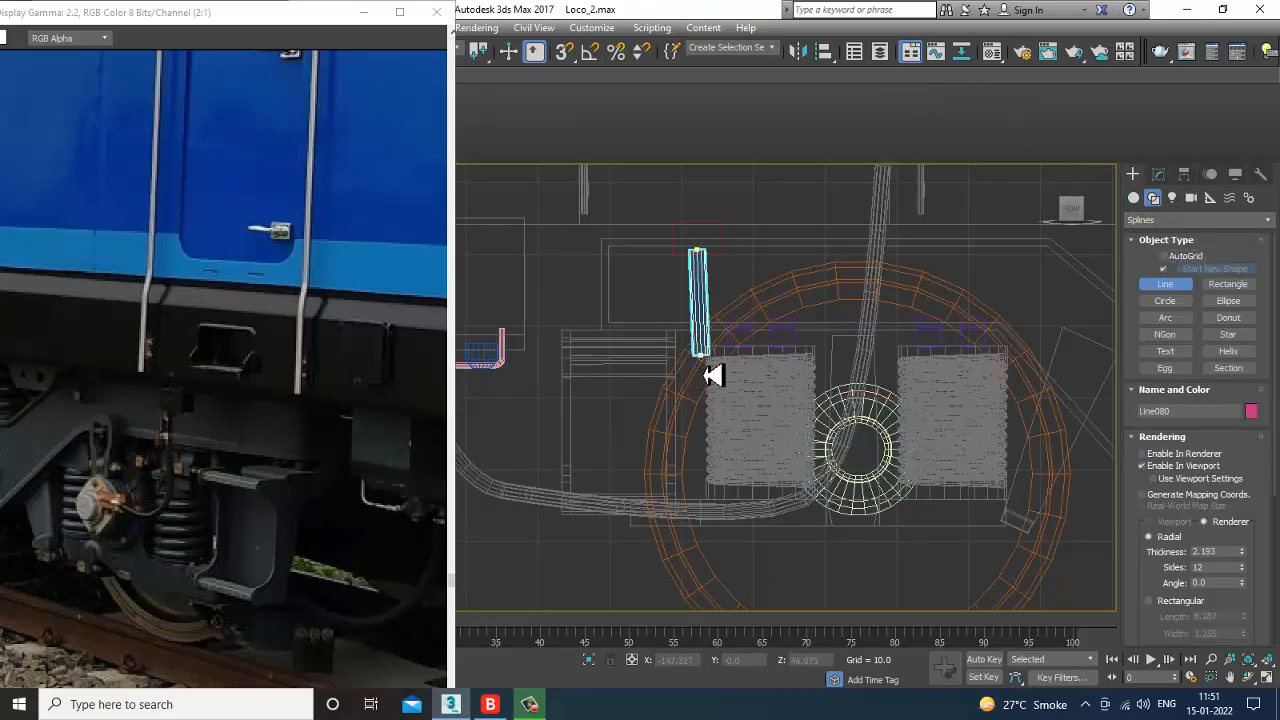
left_click(718, 430)
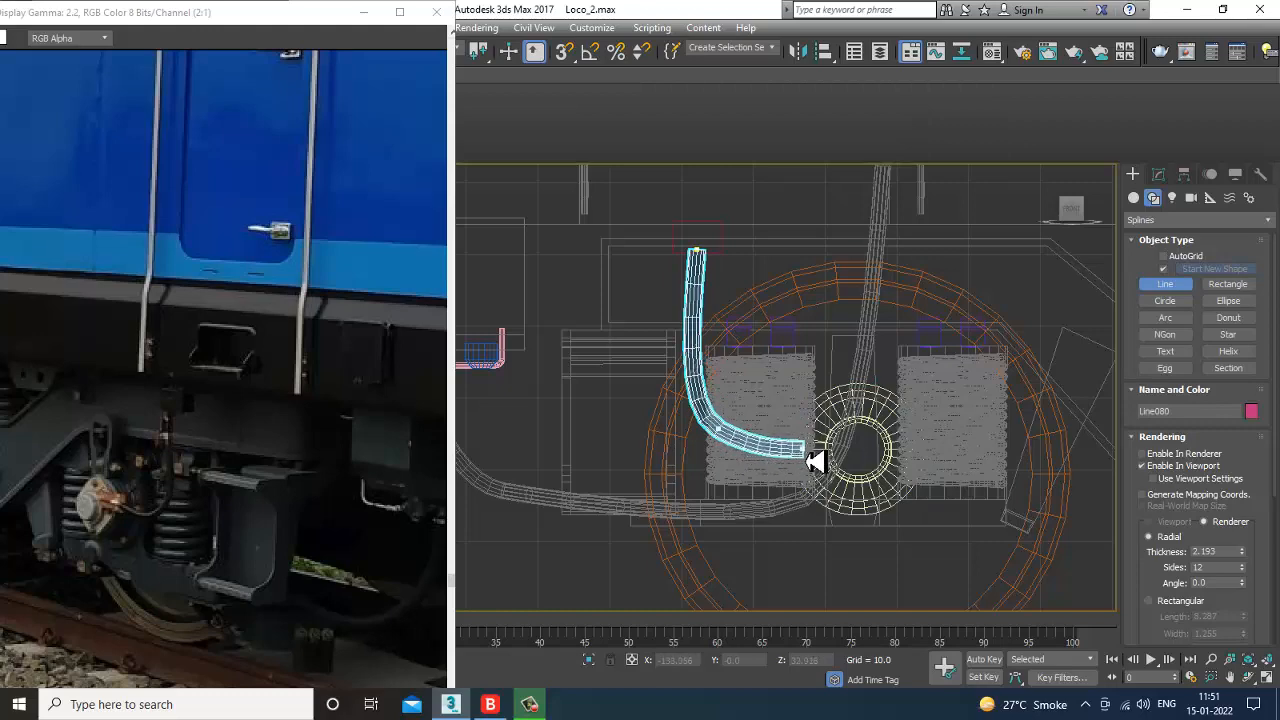
right_click(822, 457)
Step: Set the curved hose line's radial thickness to 0.811
key("alt+w")
right_click(876, 528)
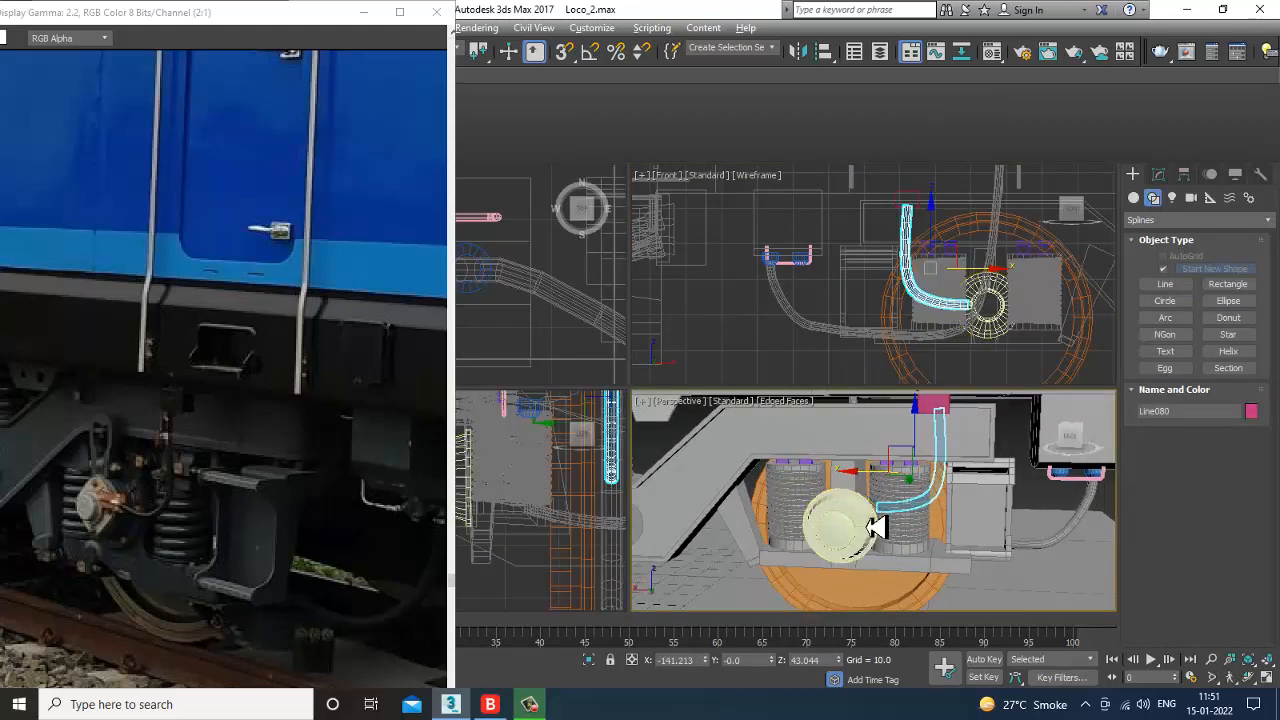
key("alt+w")
middle_click_drag(874, 528, 736, 391, "alt")
left_click(1158, 175)
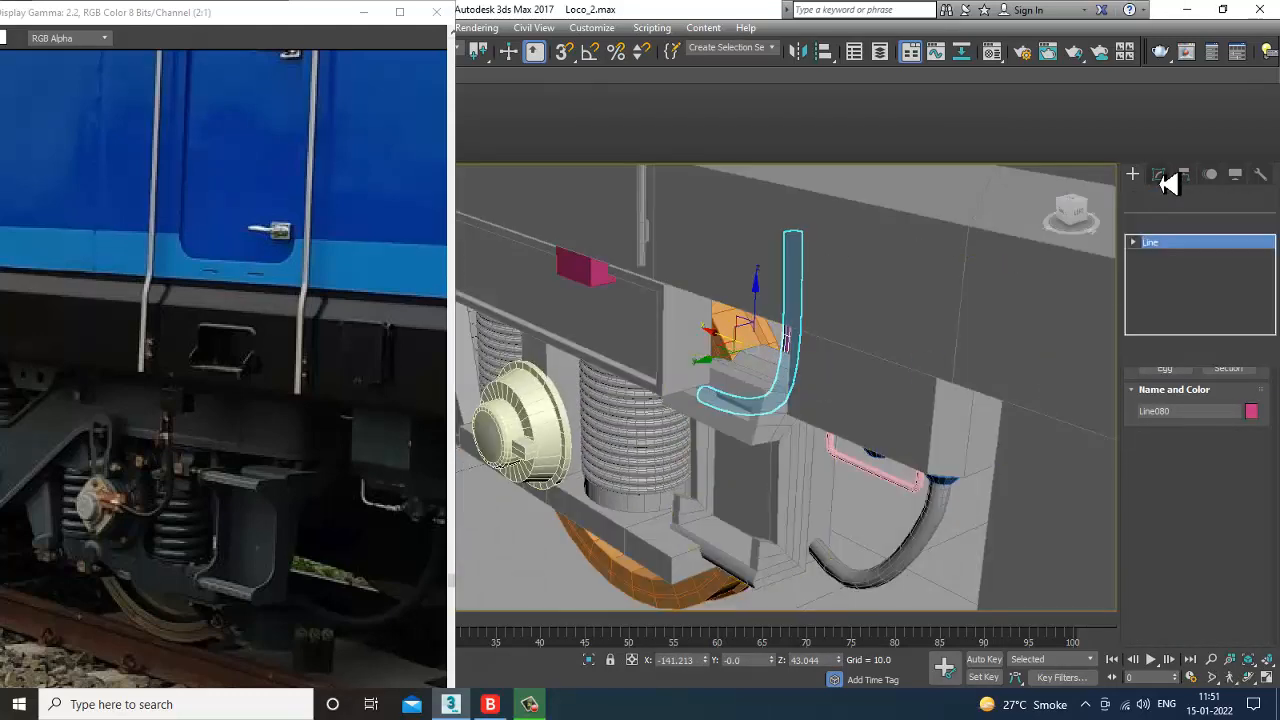
left_click_drag(1247, 518, 1263, 560)
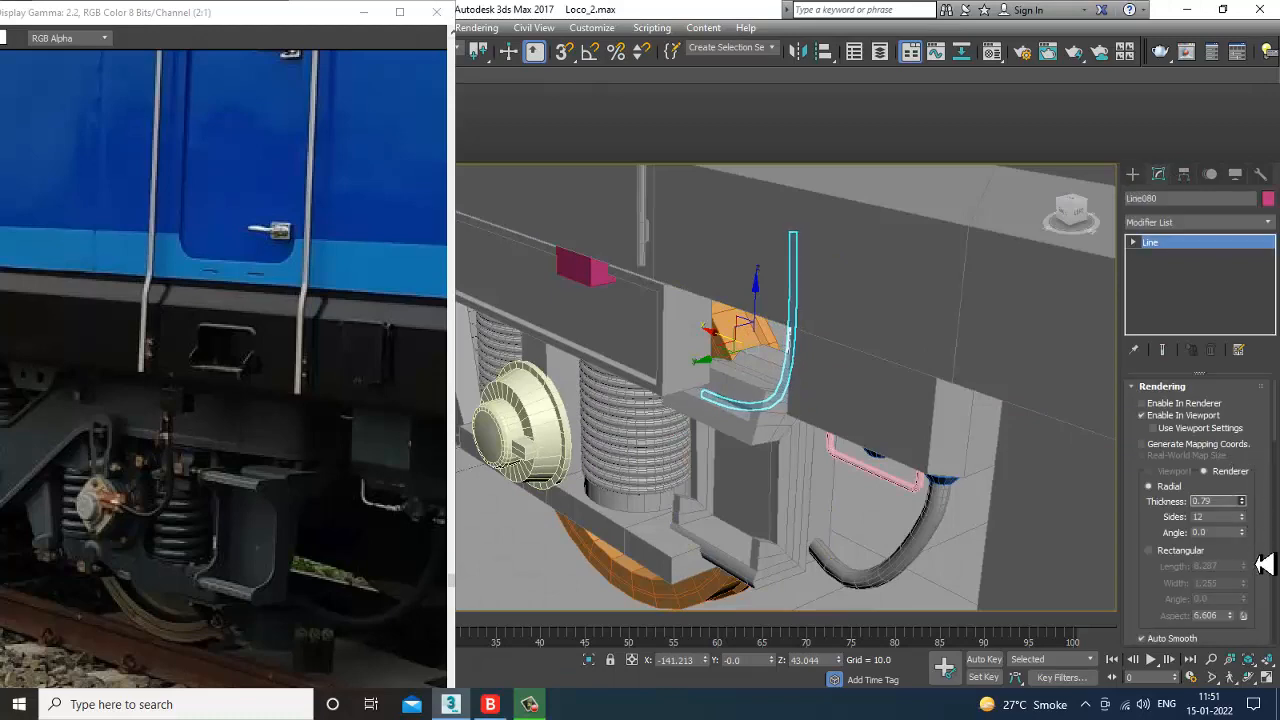
Step: Move the hose line outward along Y to about 32.458 so it joins the frame block and the axle box cover
left_click_drag(715, 373, 530, 428)
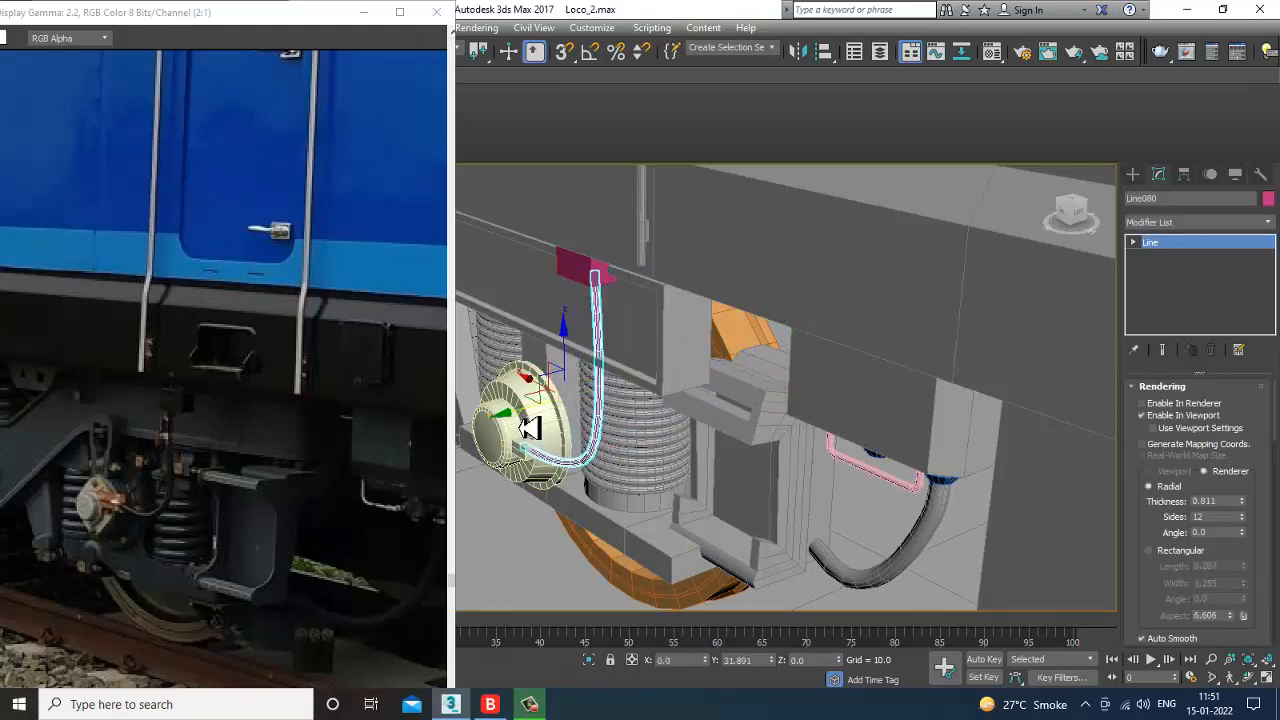
middle_click_drag(532, 428, 680, 374, "alt")
scroll(680, 374, "up", 3)
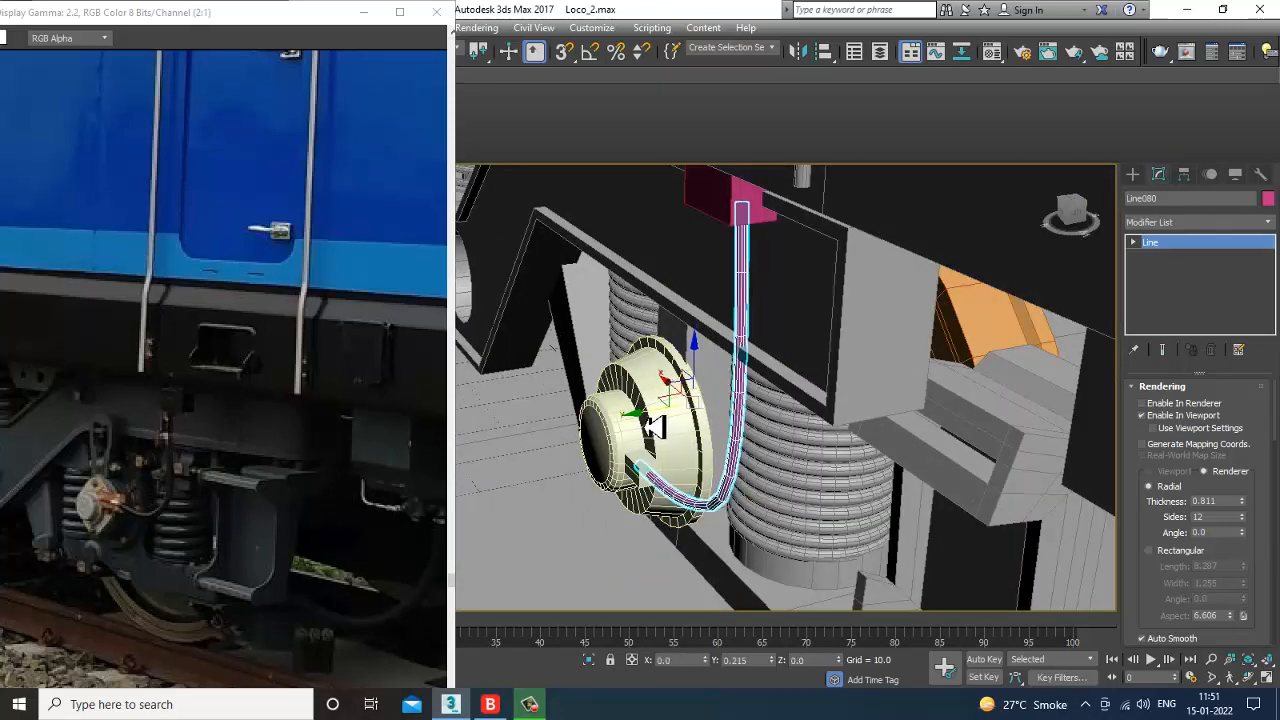
middle_click_drag(655, 425, 789, 385, "alt")
scroll(759, 407, "down", 2)
middle_click_drag(716, 440, 722, 436)
Step: Draw a closed six-point spline with viewport rendering off, tapering from the bogie frame's upper edge down to the axle box cover's rim
key("alt+w")
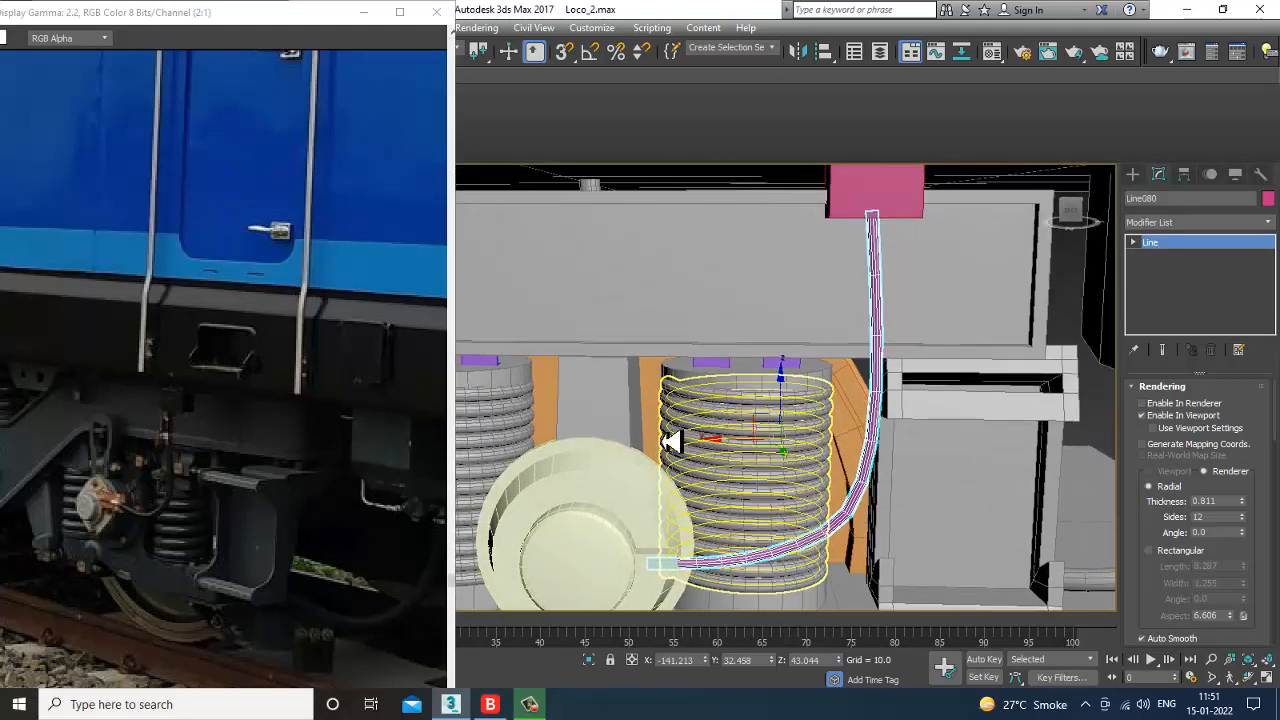
key("alt+w")
middle_click_drag(838, 318, 767, 367)
scroll(720, 354, "up", 3)
left_click(1132, 182)
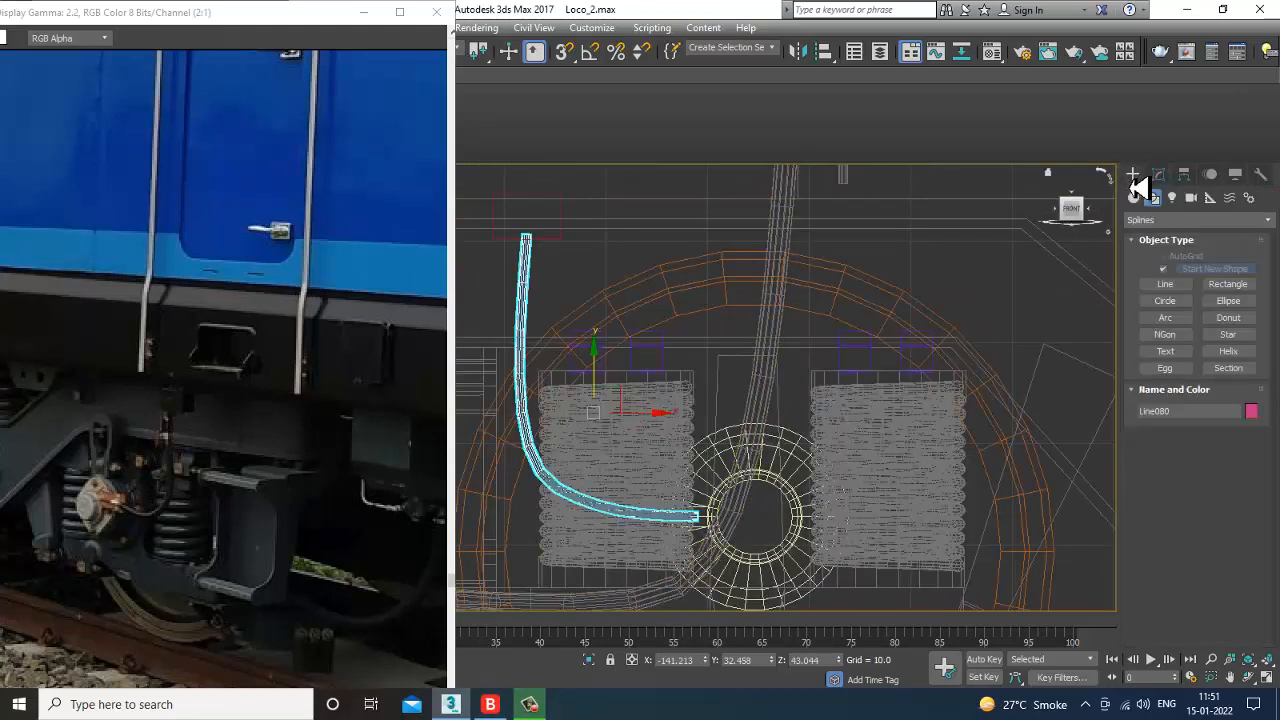
left_click(1166, 285)
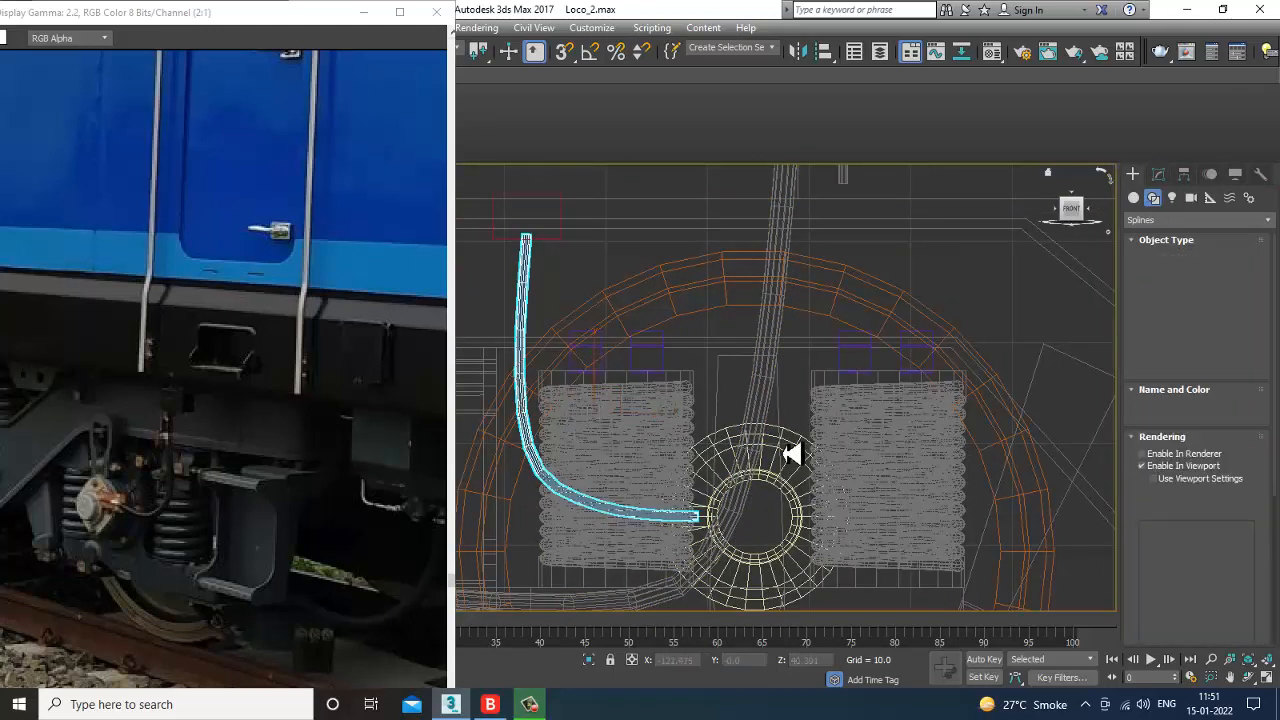
left_click(730, 440)
right_click(718, 362)
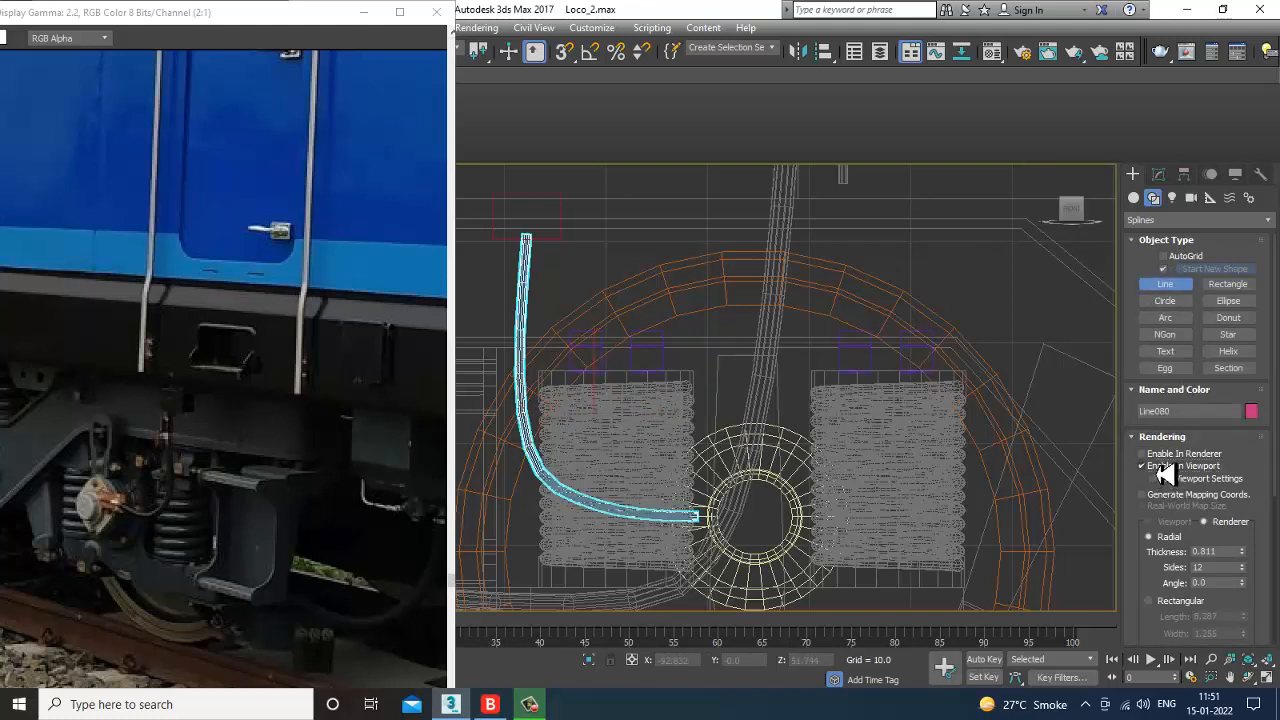
left_click(731, 430)
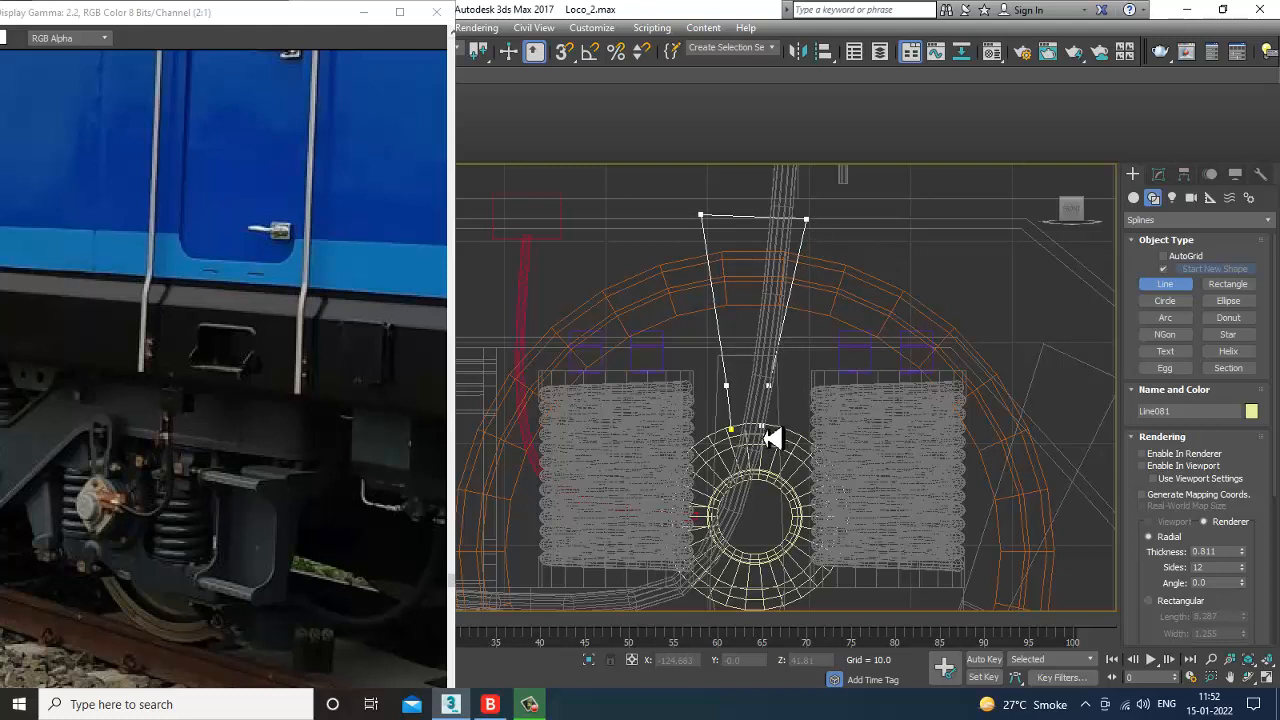
left_click(733, 434)
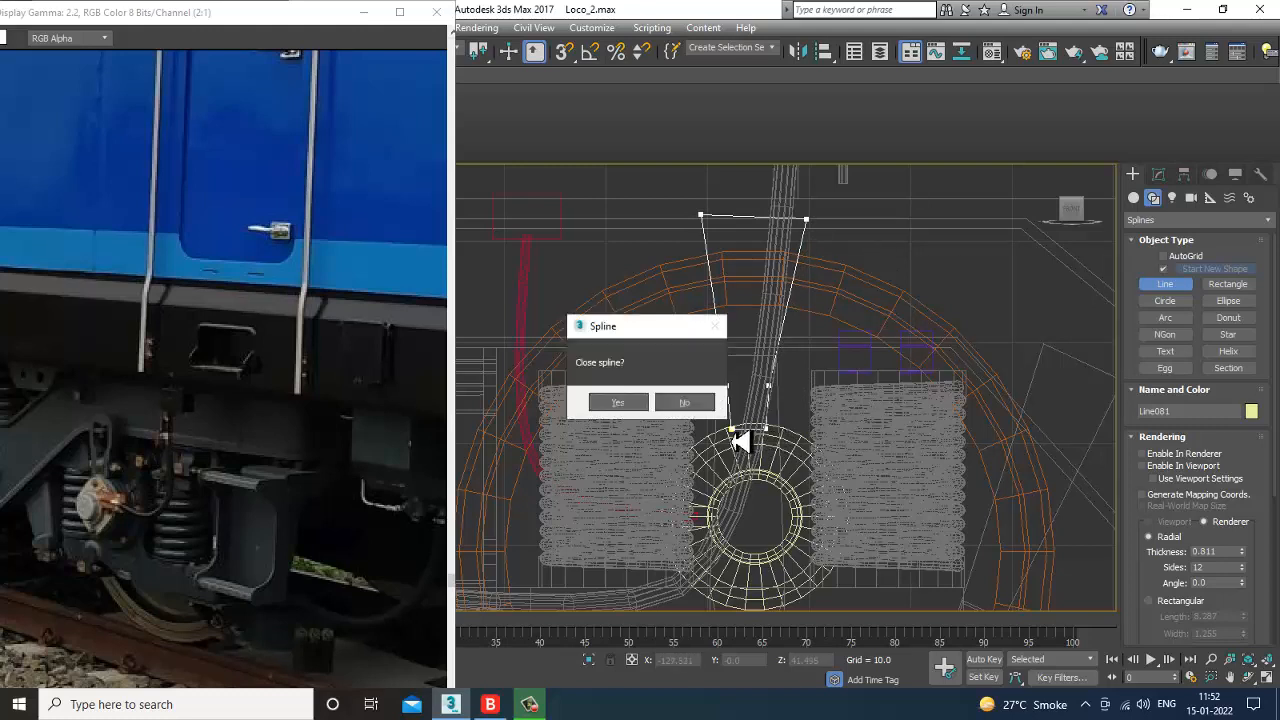
left_click(618, 406)
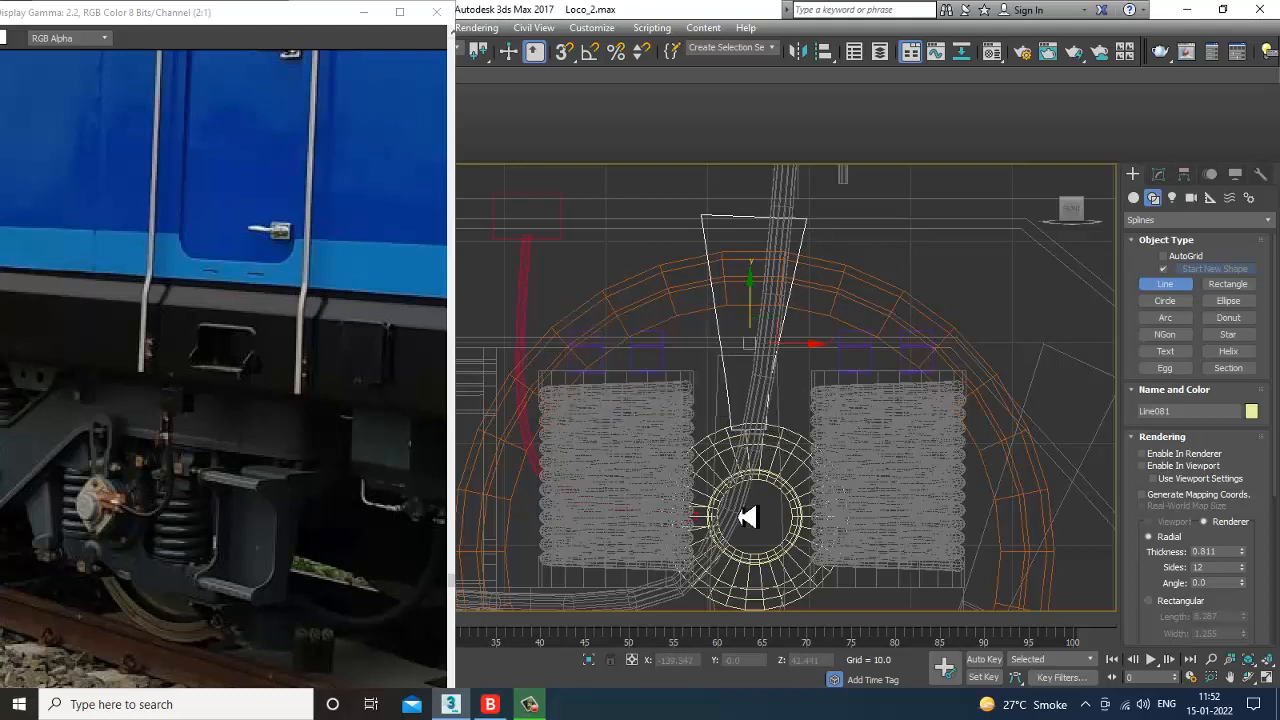
right_click(749, 516)
Step: Move the tapered spline outward along Y to about 31.333, in front of the bogie frame
key("alt+w")
right_click(917, 548)
key("alt+w")
middle_click_drag(915, 546, 882, 516, "alt")
scroll(846, 450, "down", 3)
middle_click_drag(872, 420, 837, 440, "alt")
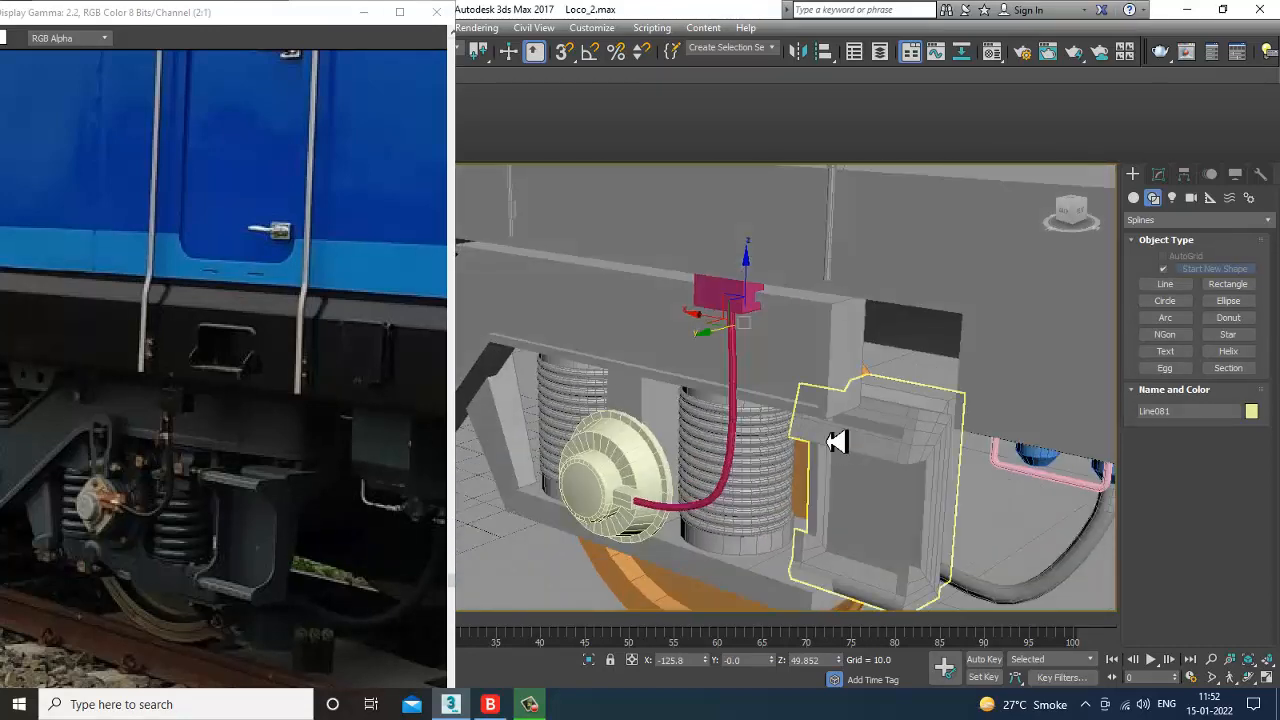
left_click_drag(700, 350, 580, 403)
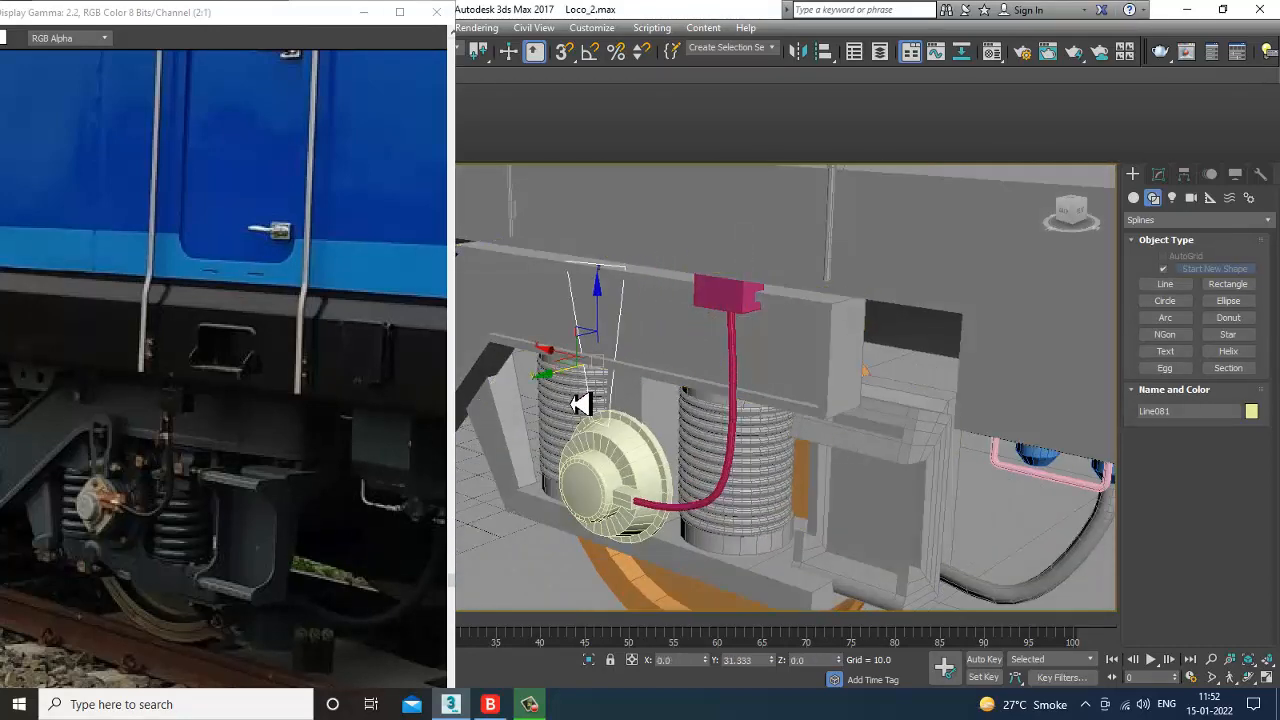
Step: Lower the tapered spline's two top vertices by about 11.2 along Z and fit its bottom vertices against the axle box cover
middle_click_drag(594, 397, 723, 387, "alt")
key("1")
left_click_drag(623, 290, 807, 380)
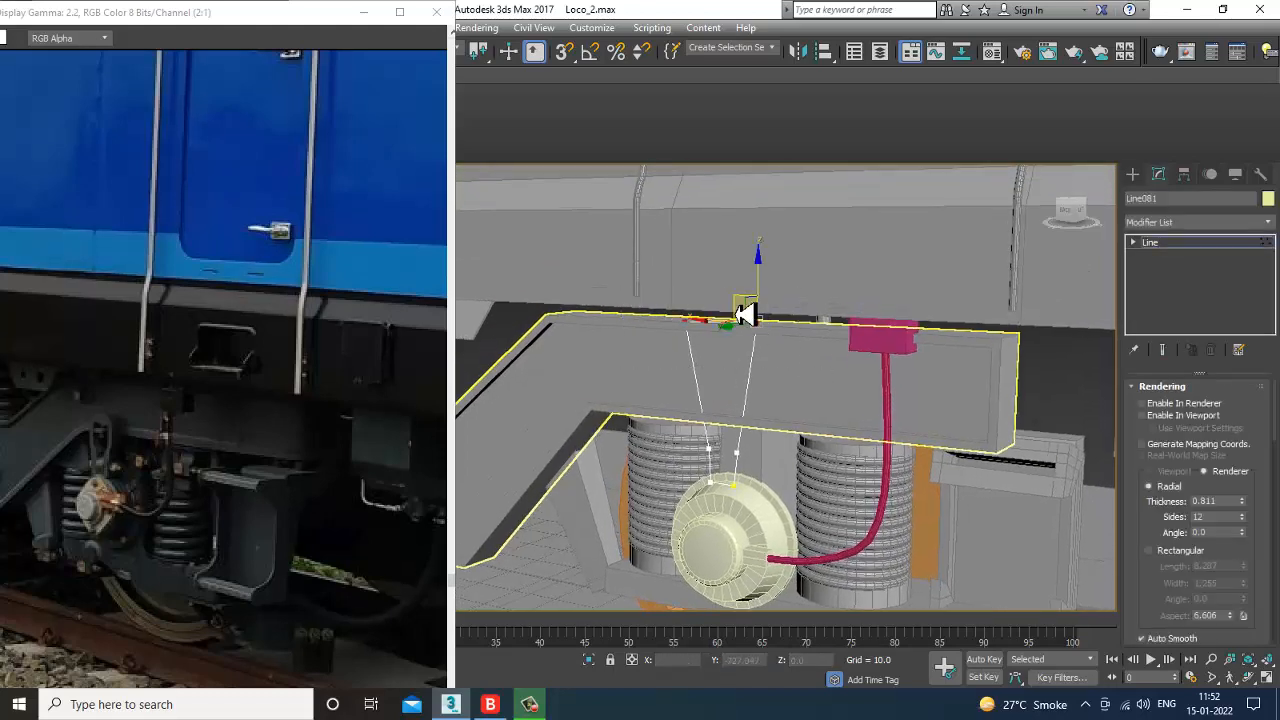
left_click_drag(760, 302, 774, 378)
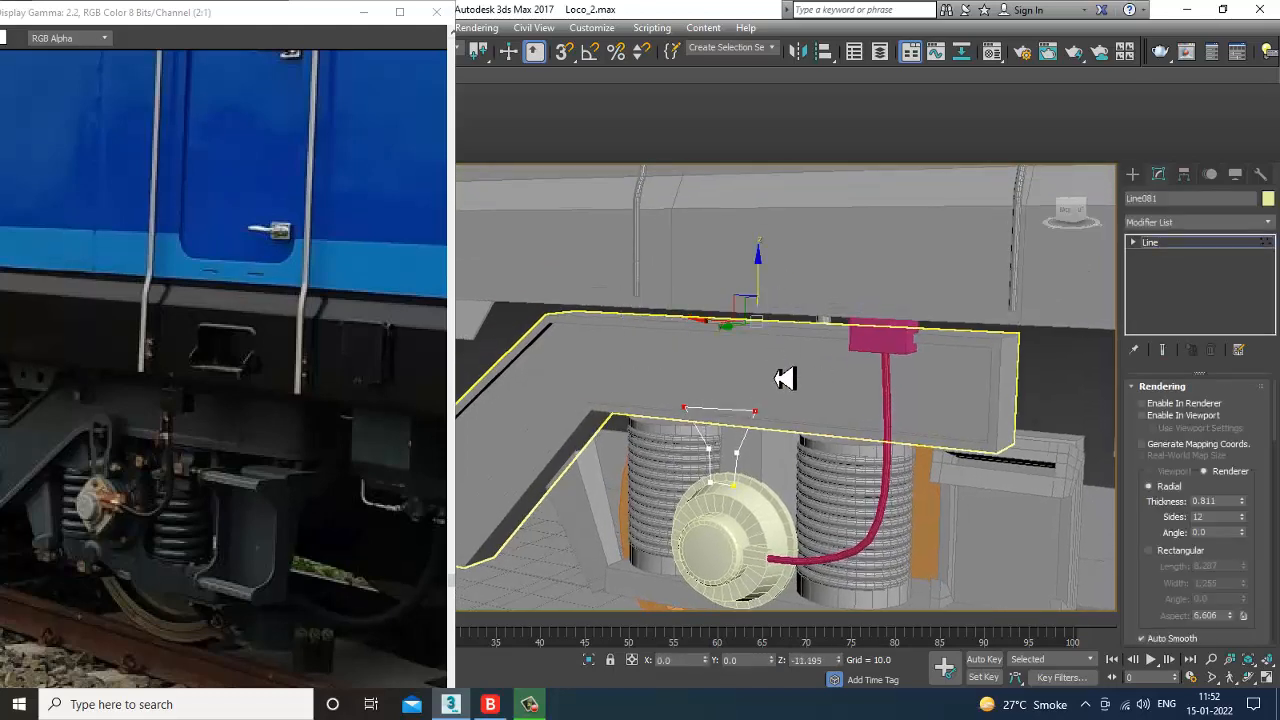
middle_click_drag(742, 404, 778, 432, "alt")
scroll(806, 466, "up", 5)
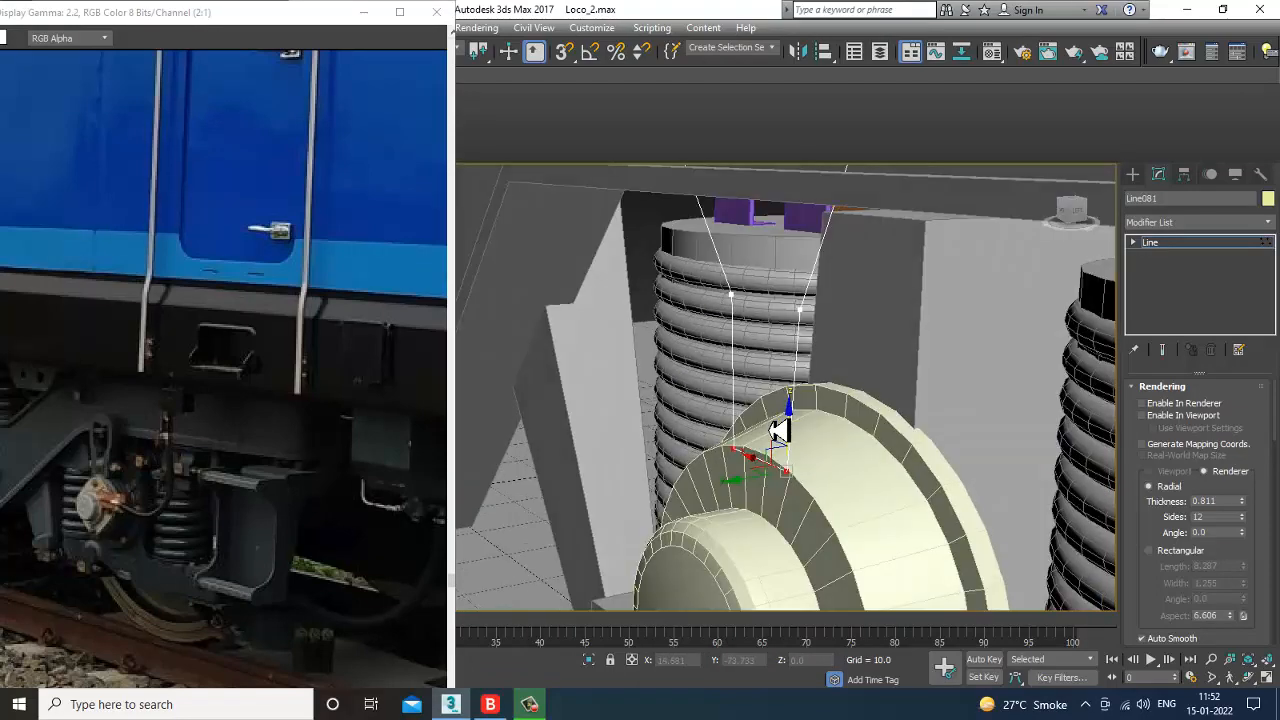
Step: Render the tapered spline in the viewport with a rectangular section of length 0.663 and width 0.64
left_click(1196, 248)
left_click(1172, 416)
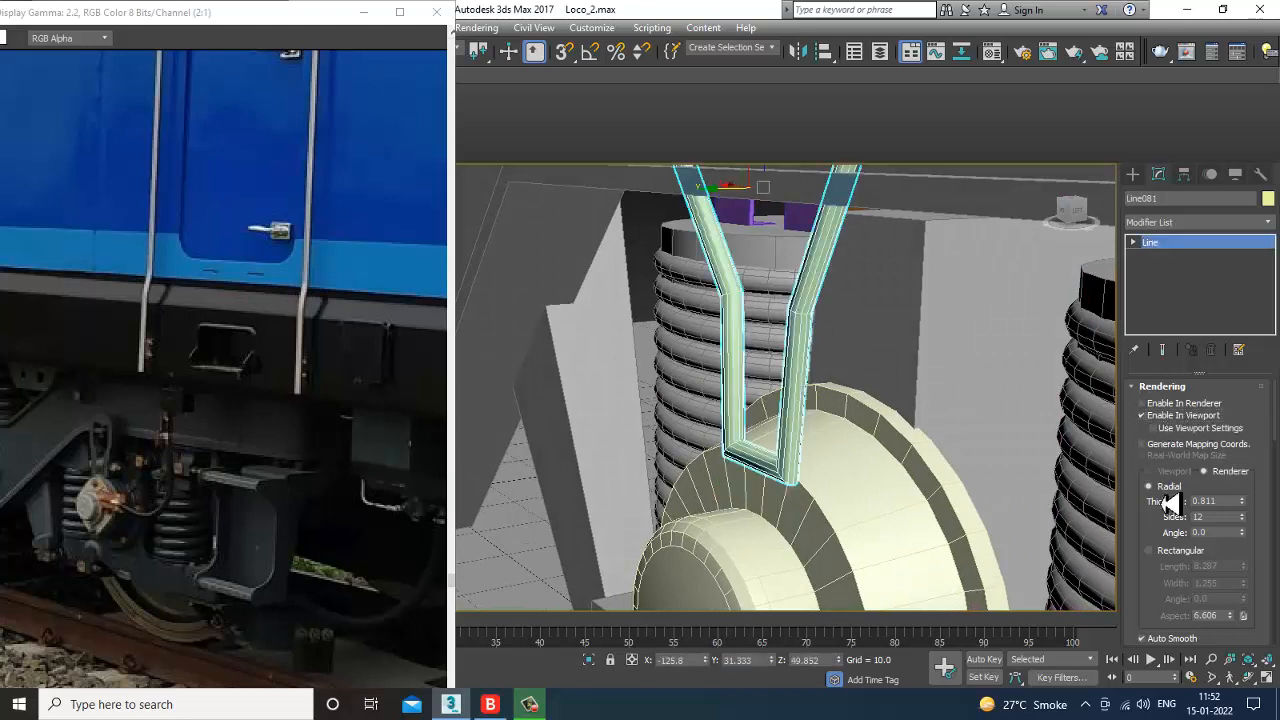
left_click(1149, 551)
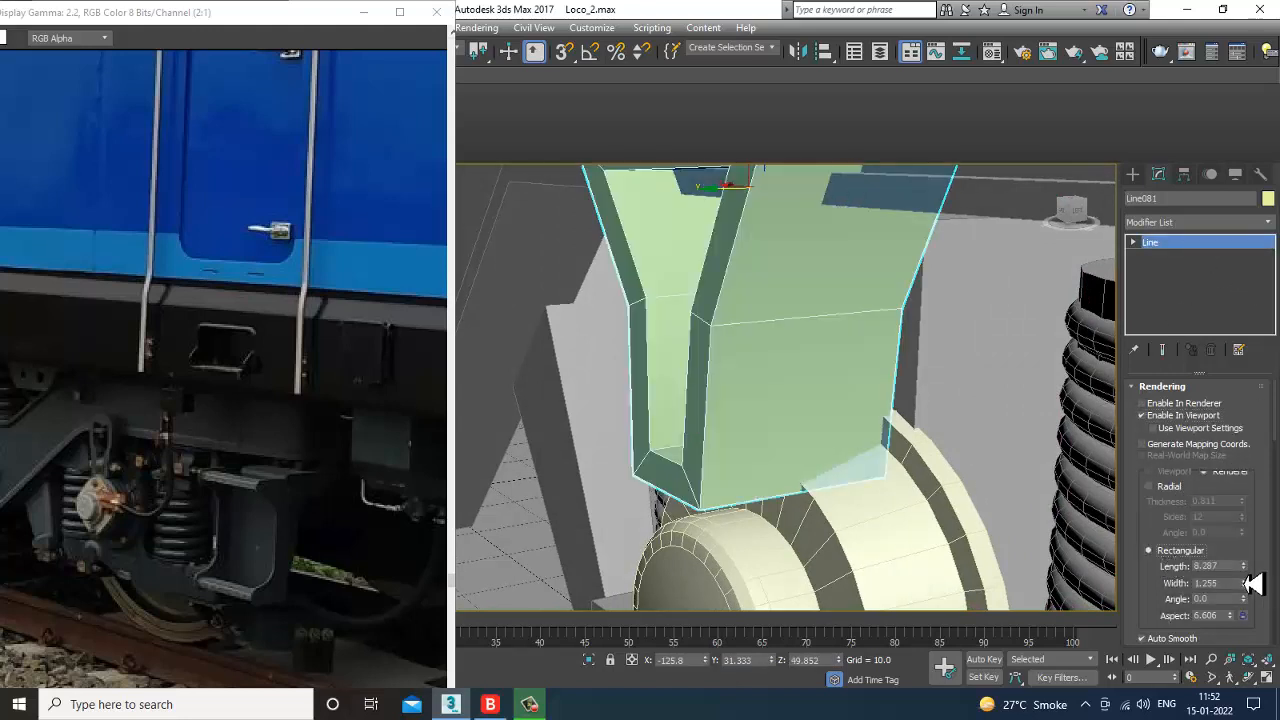
left_click_drag(1244, 569, 1265, 648)
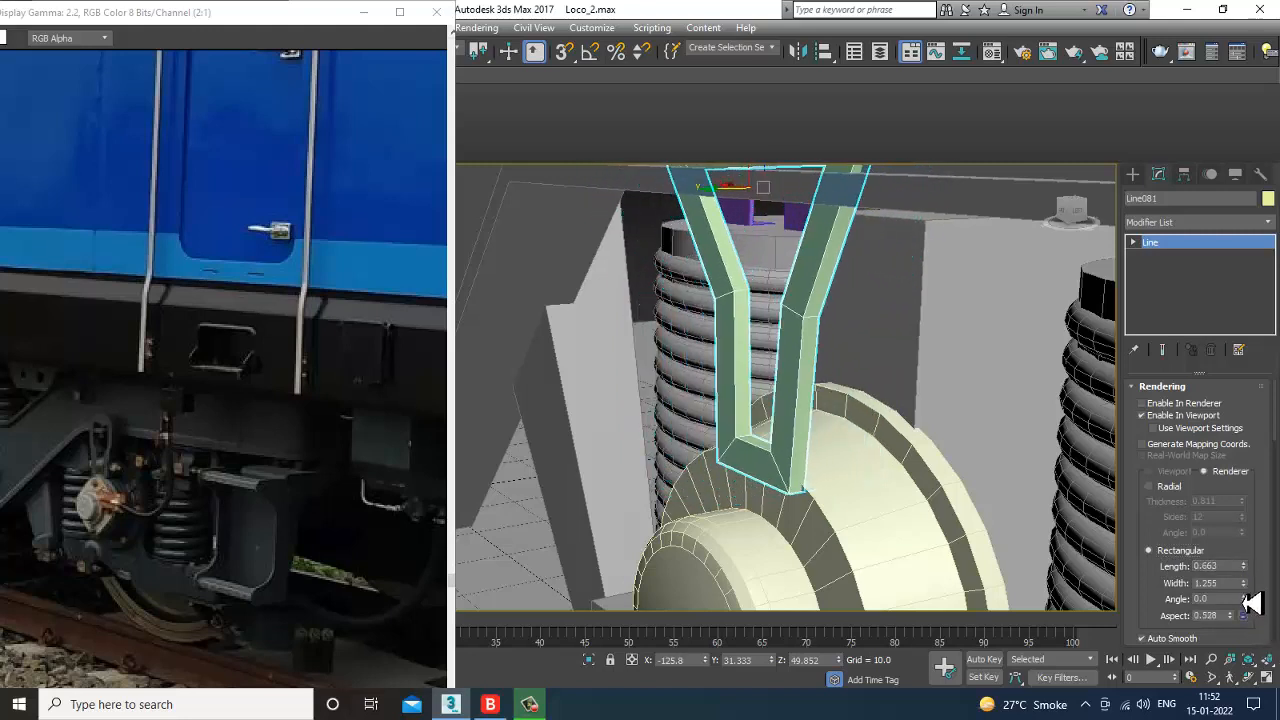
left_click_drag(1244, 584, 1264, 640)
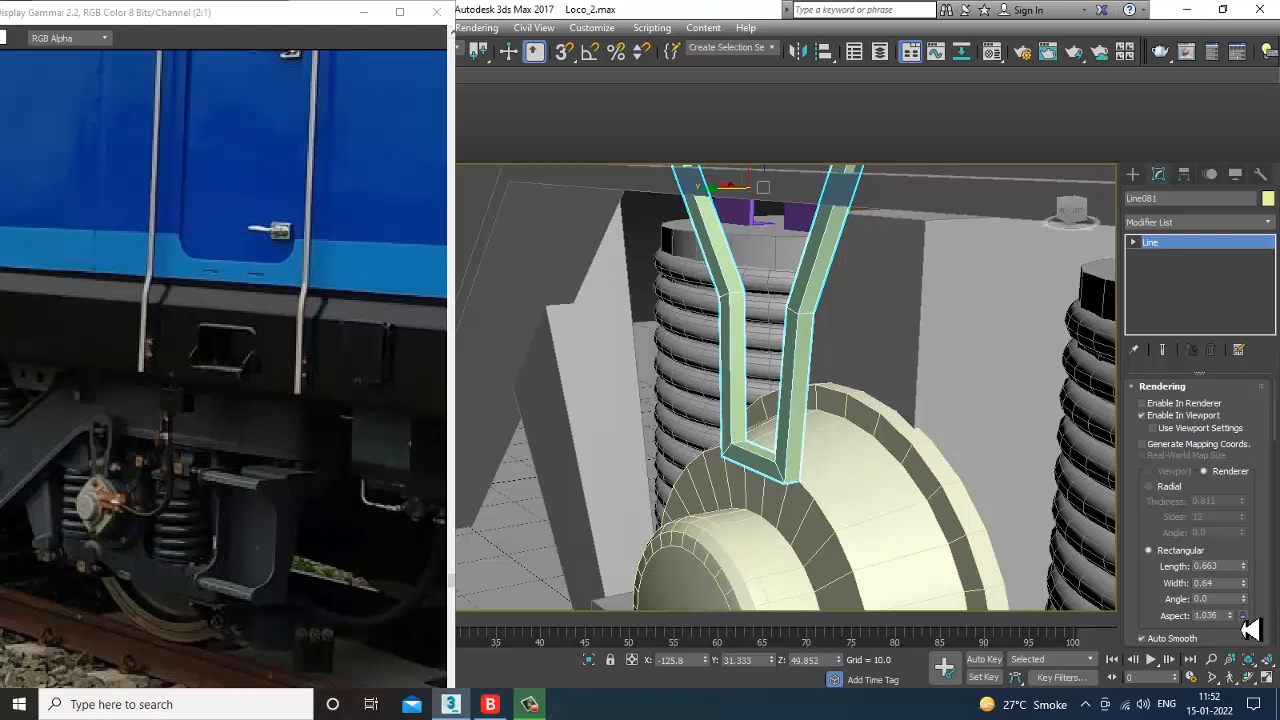
Step: Lower the tapered spline's two top corner vertices to the same height, just below the bogie frame's lower edge
middle_click_drag(1009, 538, 728, 300, "alt")
middle_click_drag(720, 212, 843, 260, "alt")
key("F3")
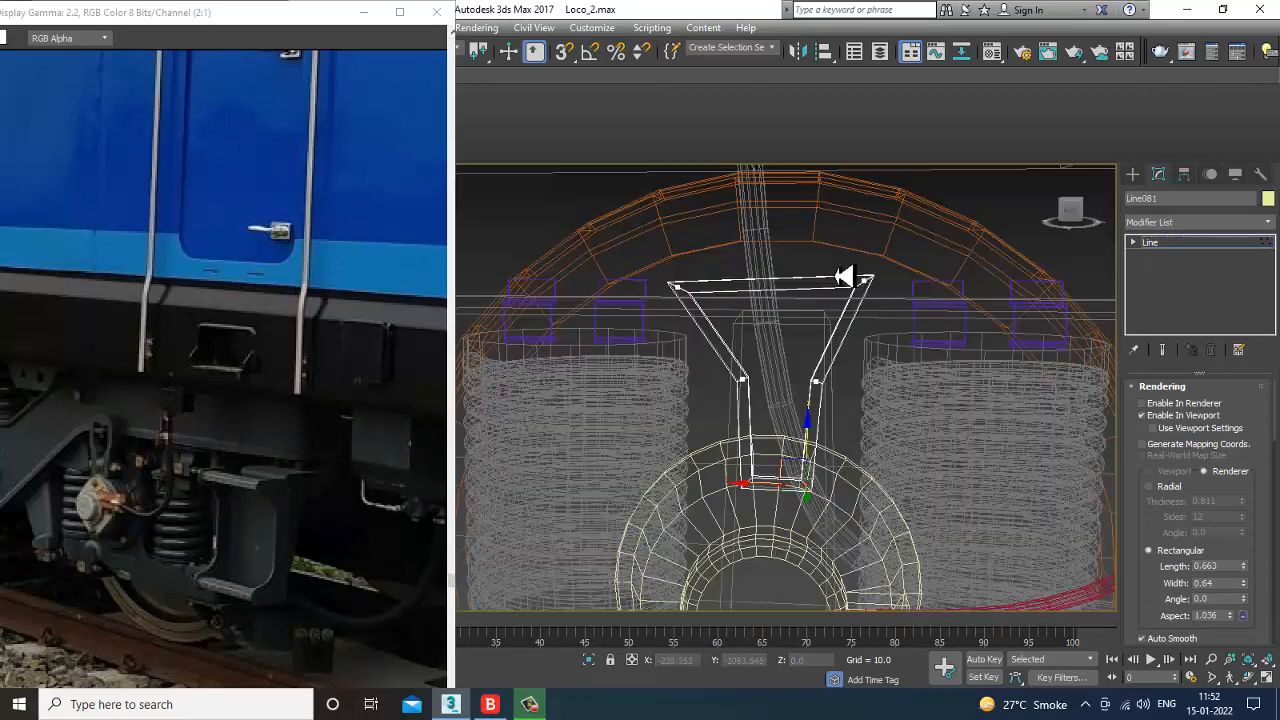
left_click(866, 280)
left_click_drag(874, 249, 886, 271)
left_click(674, 287)
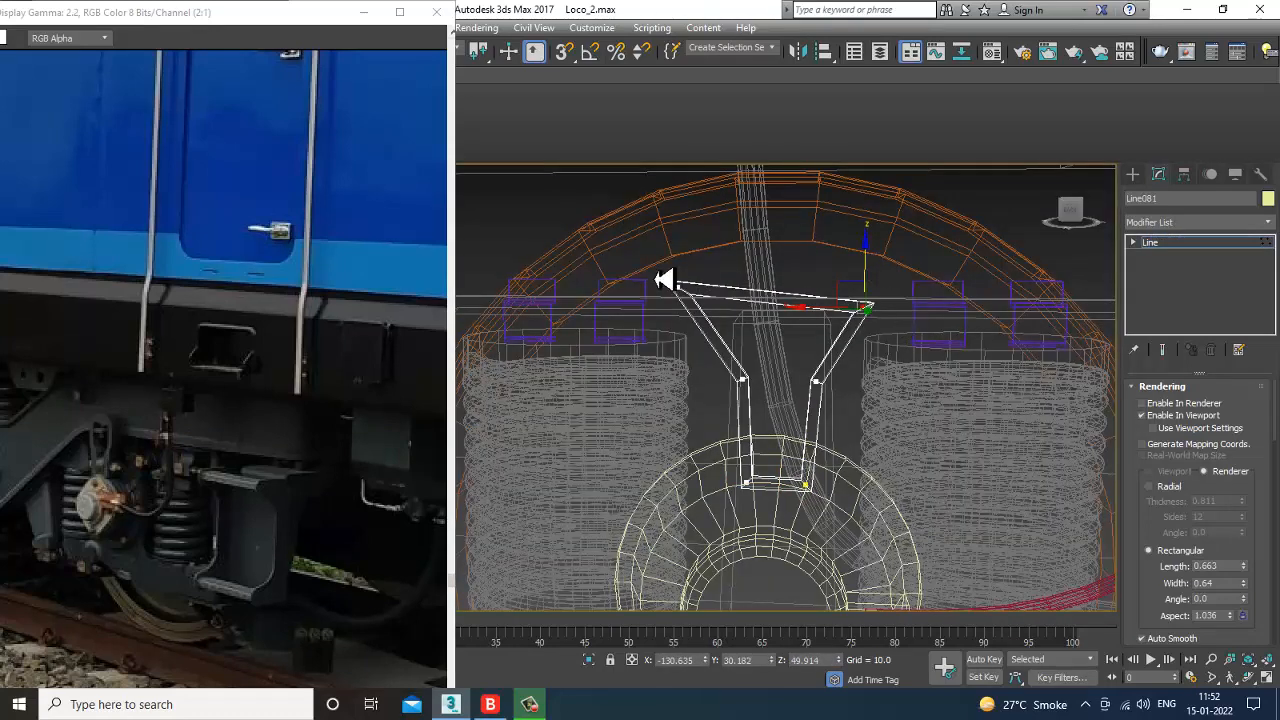
left_click_drag(686, 253, 697, 271)
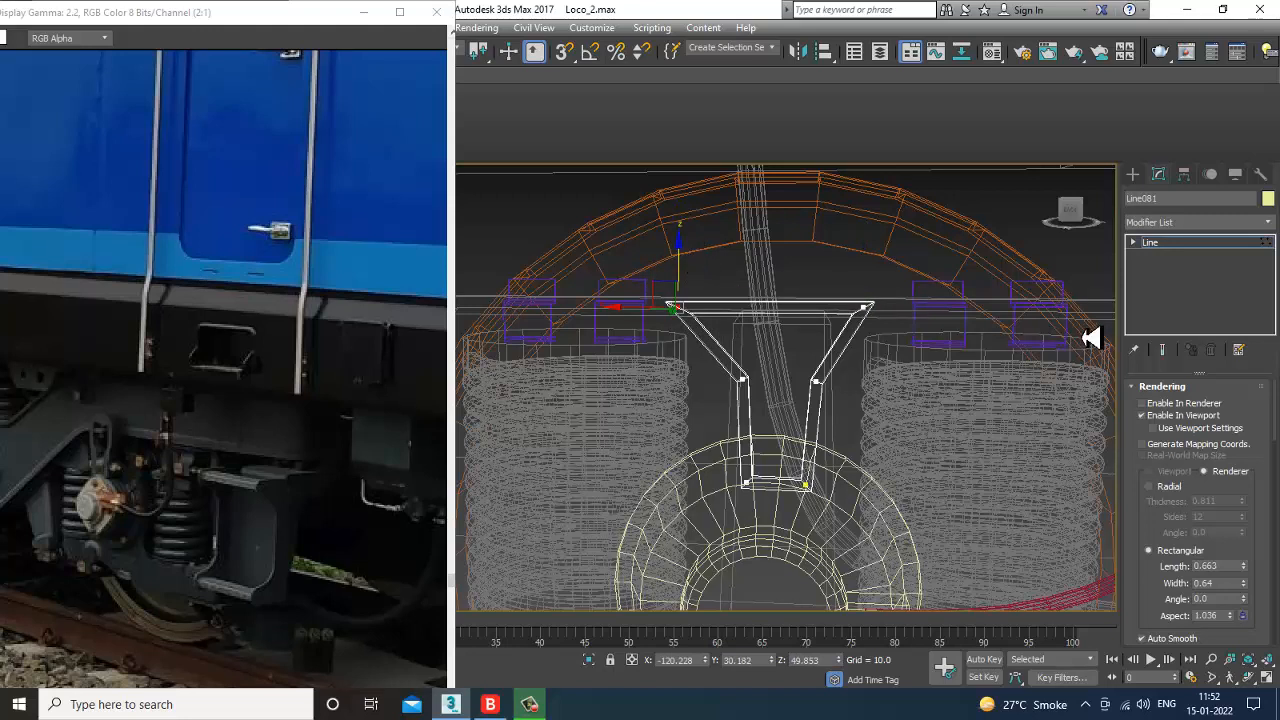
left_click_drag(929, 324, 932, 328)
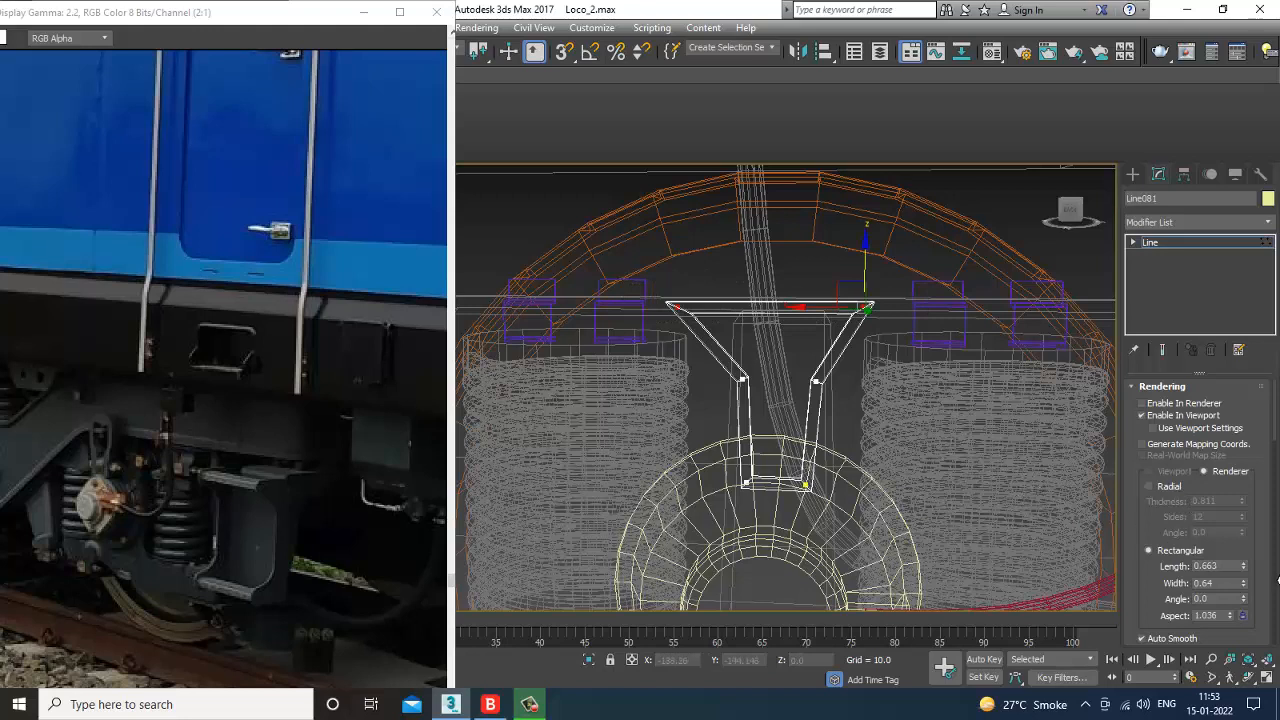
Step: Fillet the tapered spline's two middle bend vertices, and round its two top corners by about 2
scroll(1160, 602, "down", 15)
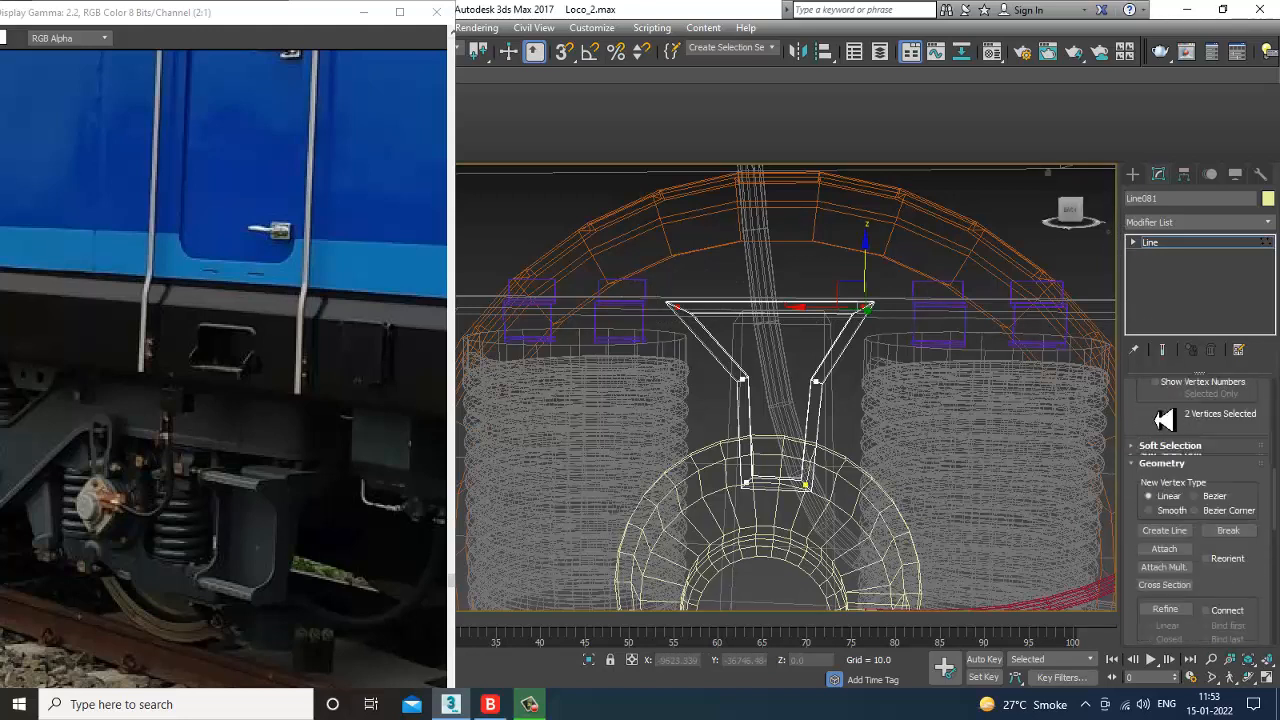
left_click(1164, 639)
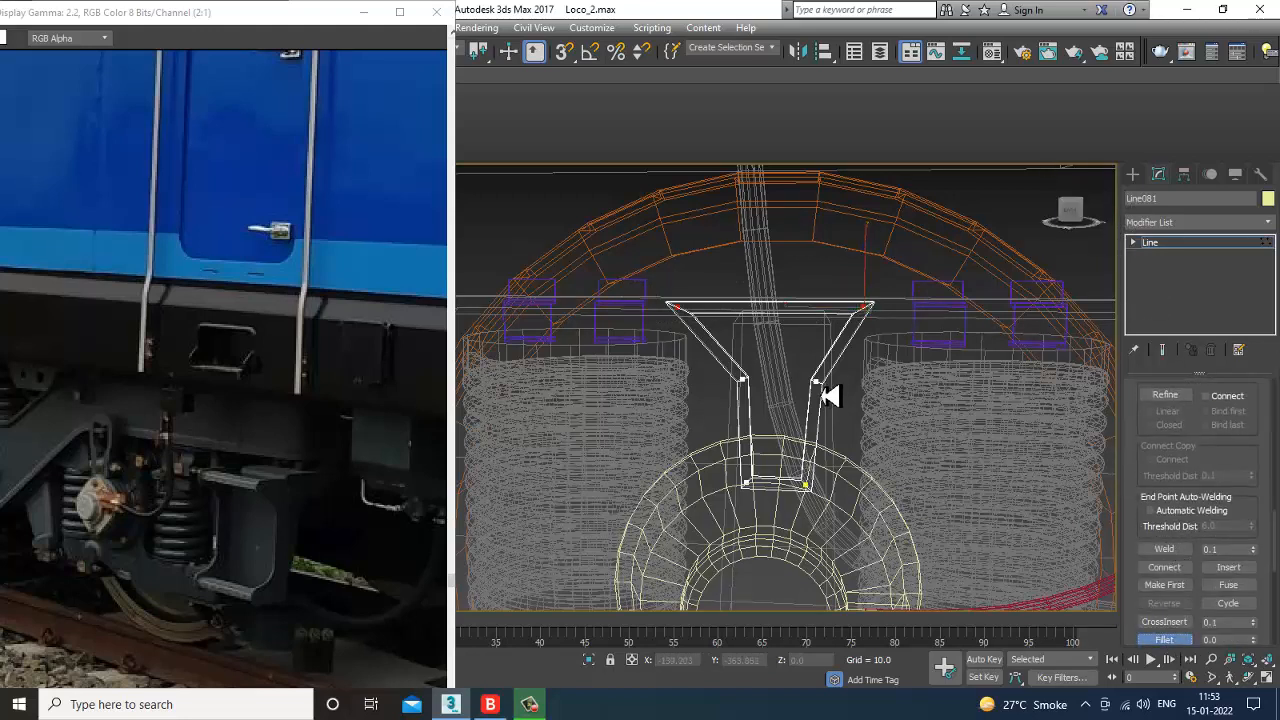
left_click_drag(818, 383, 826, 390)
left_click_drag(746, 389, 744, 387)
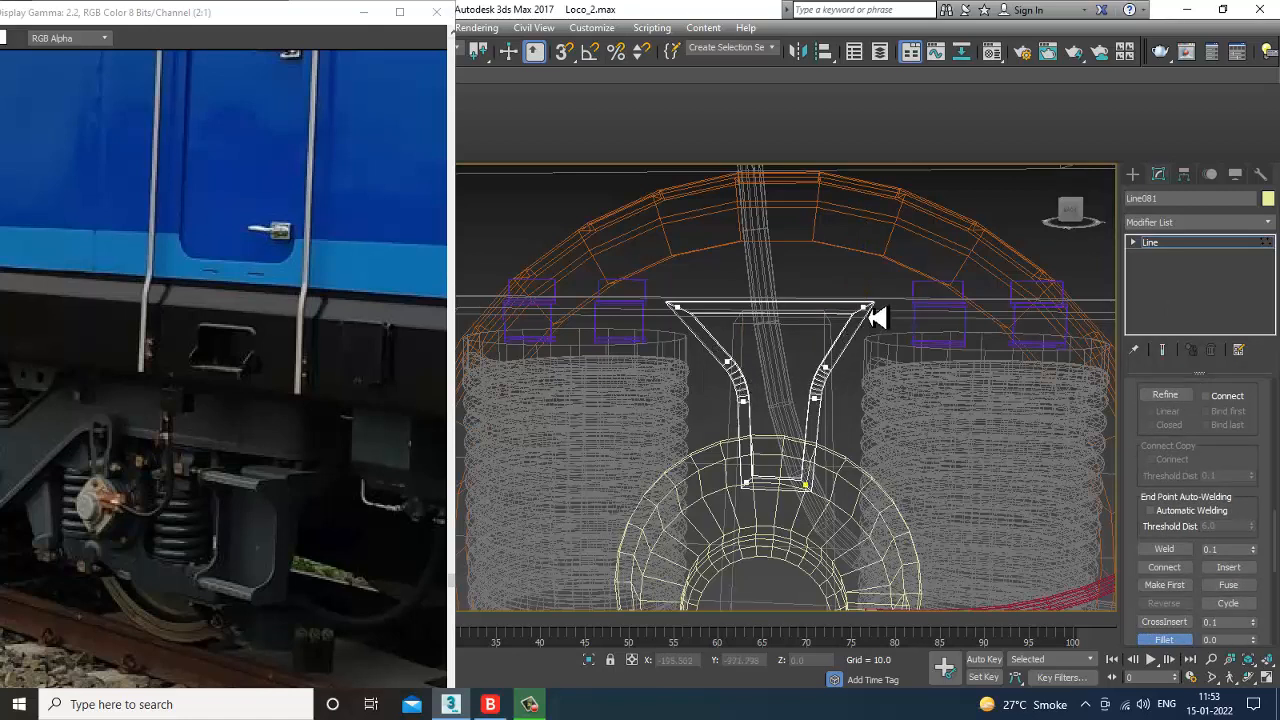
left_click_drag(872, 314, 872, 319)
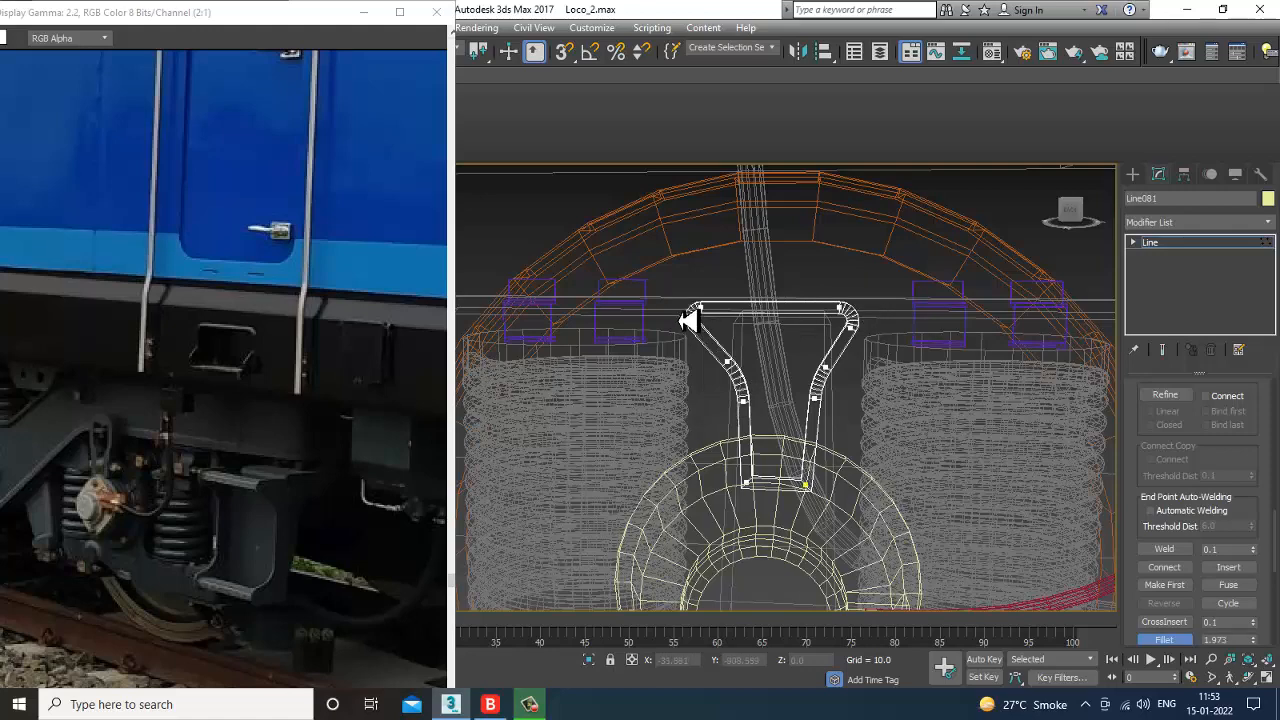
left_click_drag(686, 320, 690, 320)
Step: Raise the rounded top end of the tapered spline slightly along Z and finish vertex editing
key("shift+z")
key("shift+z")
key("shift+z")
key("shift+z")
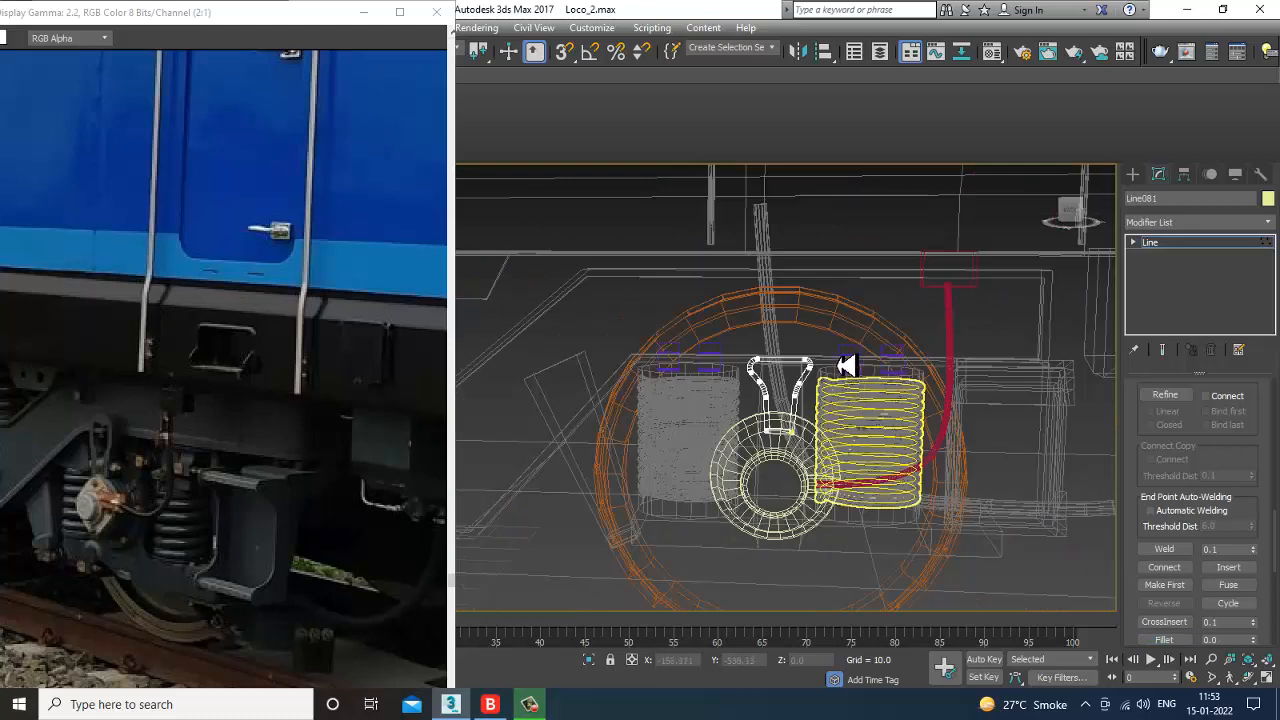
left_click(770, 372)
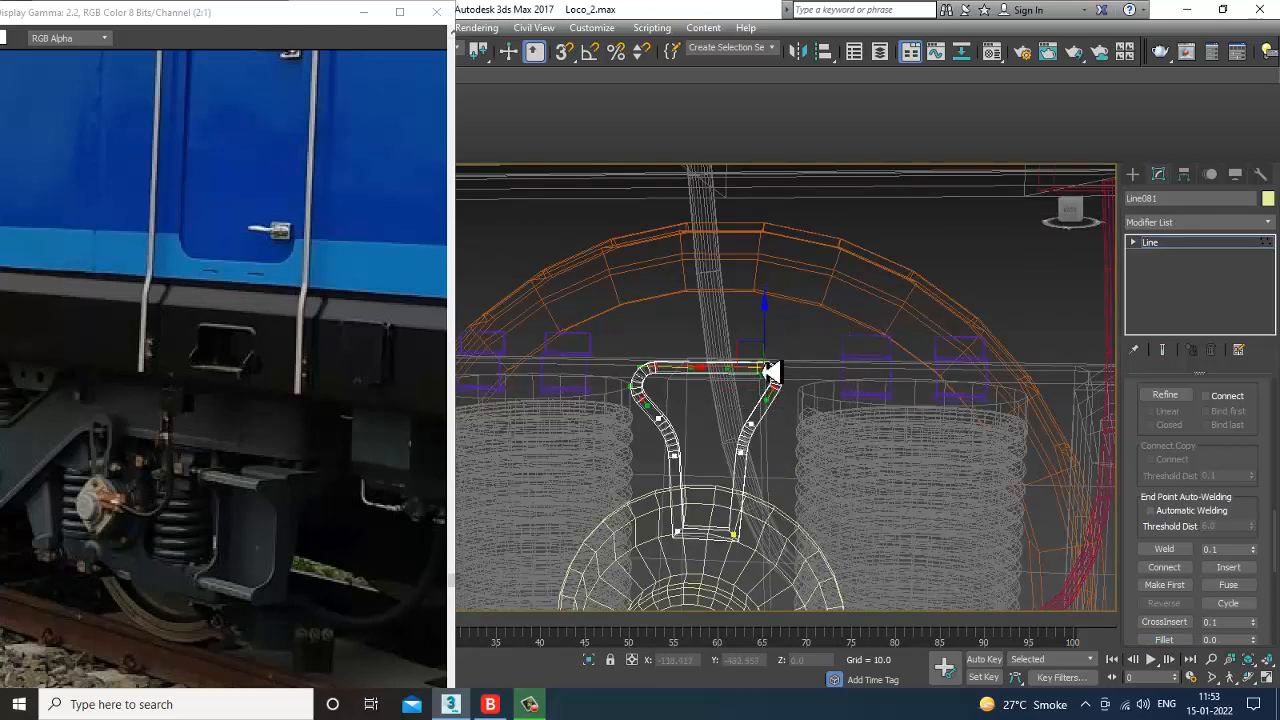
left_click_drag(771, 350, 766, 340)
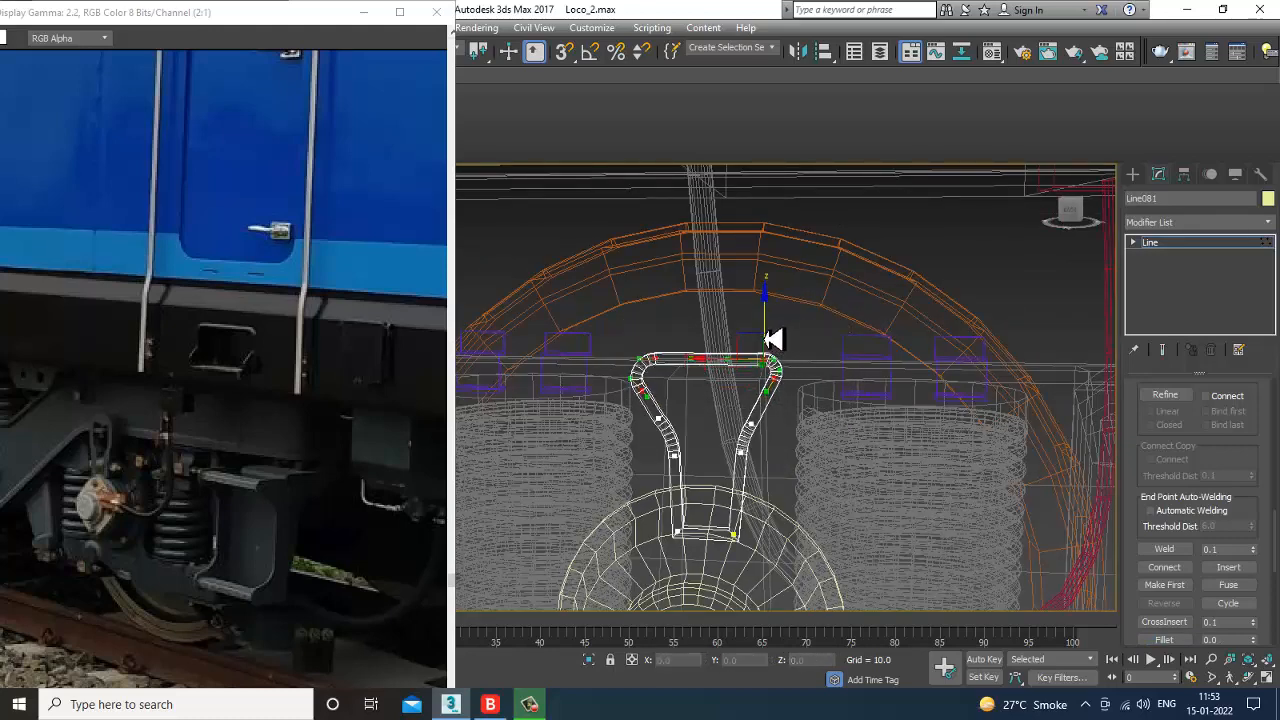
left_click(1176, 246)
Step: Move the tapered spline outward along Y by about 2.449, clear of the bogie frame's face
key("alt+w")
key("alt+w")
key("F3")
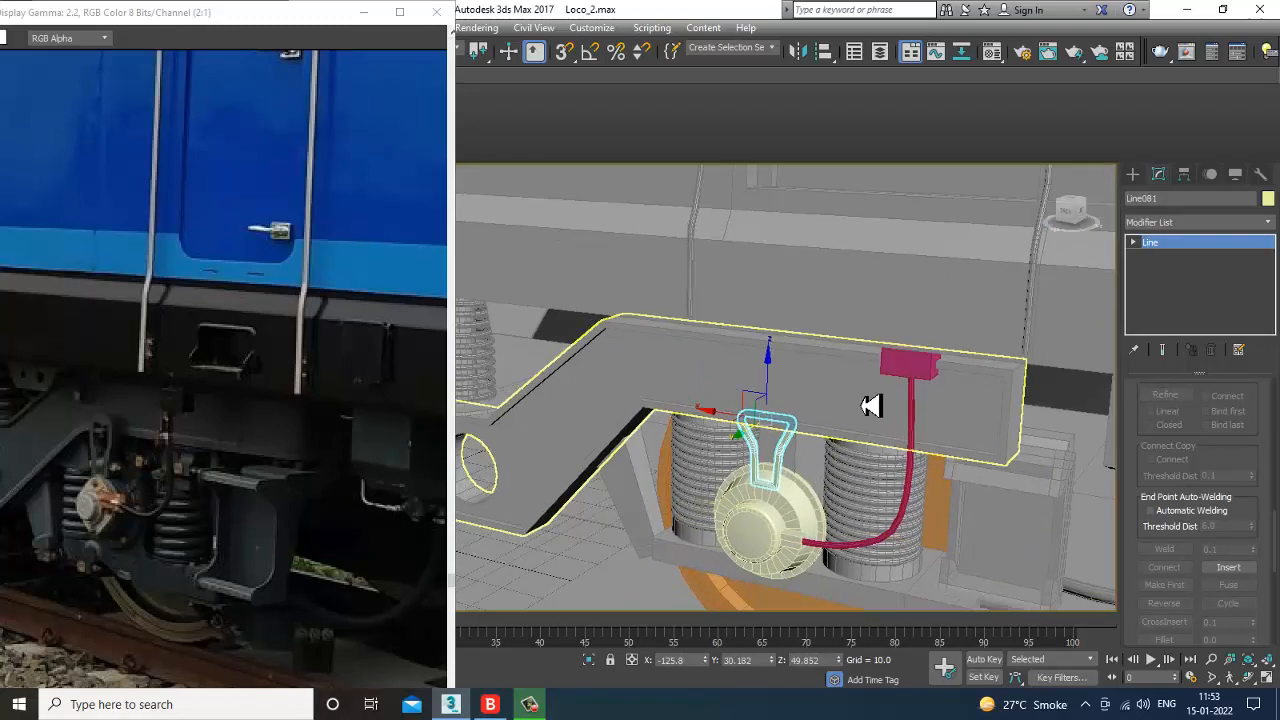
key("z")
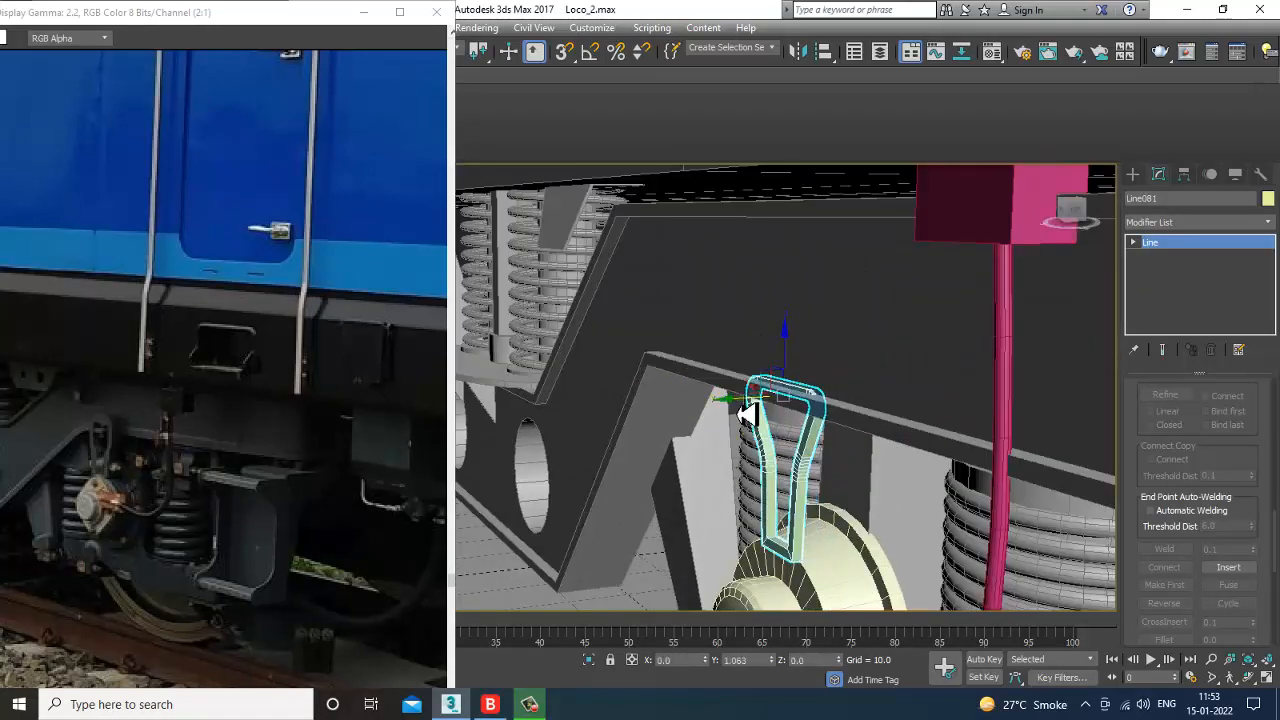
left_click_drag(738, 418, 726, 422)
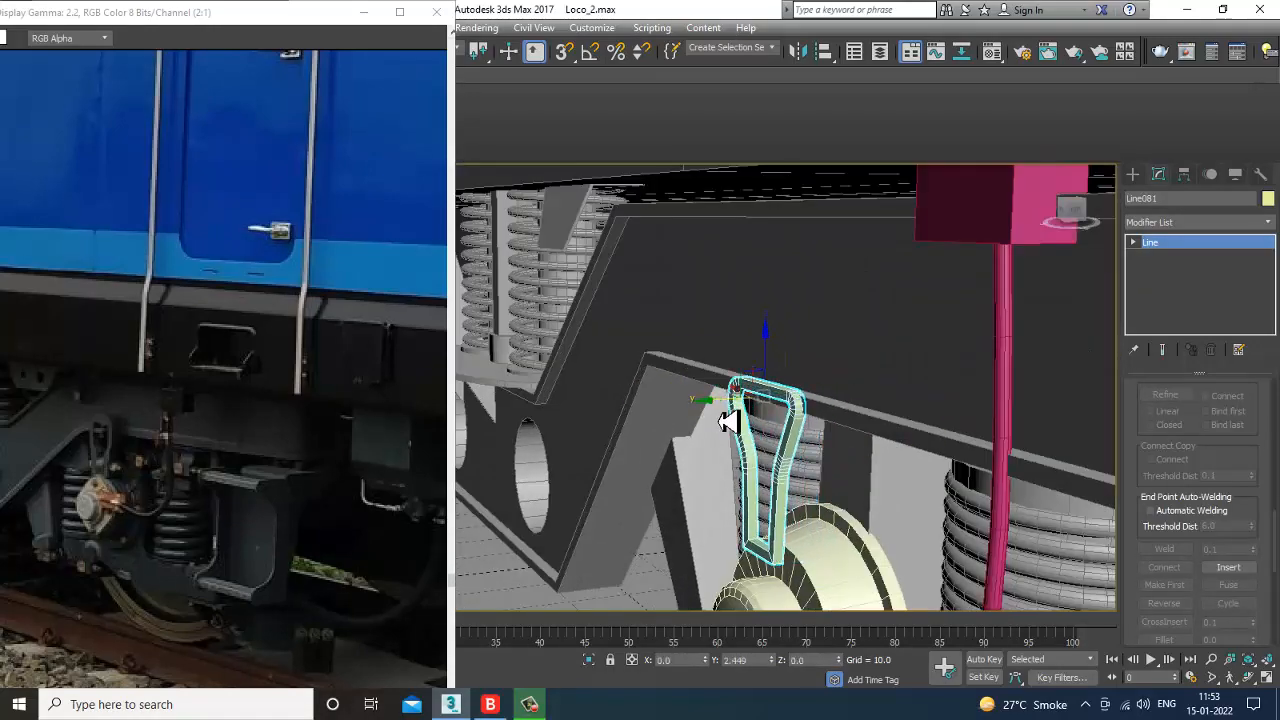
Step: Lower the tapered spline's bottom vertices to the axle box cover's central hub, finish vertex editing and deselect the spline
middle_click_drag(728, 421, 690, 423, "alt")
key("1")
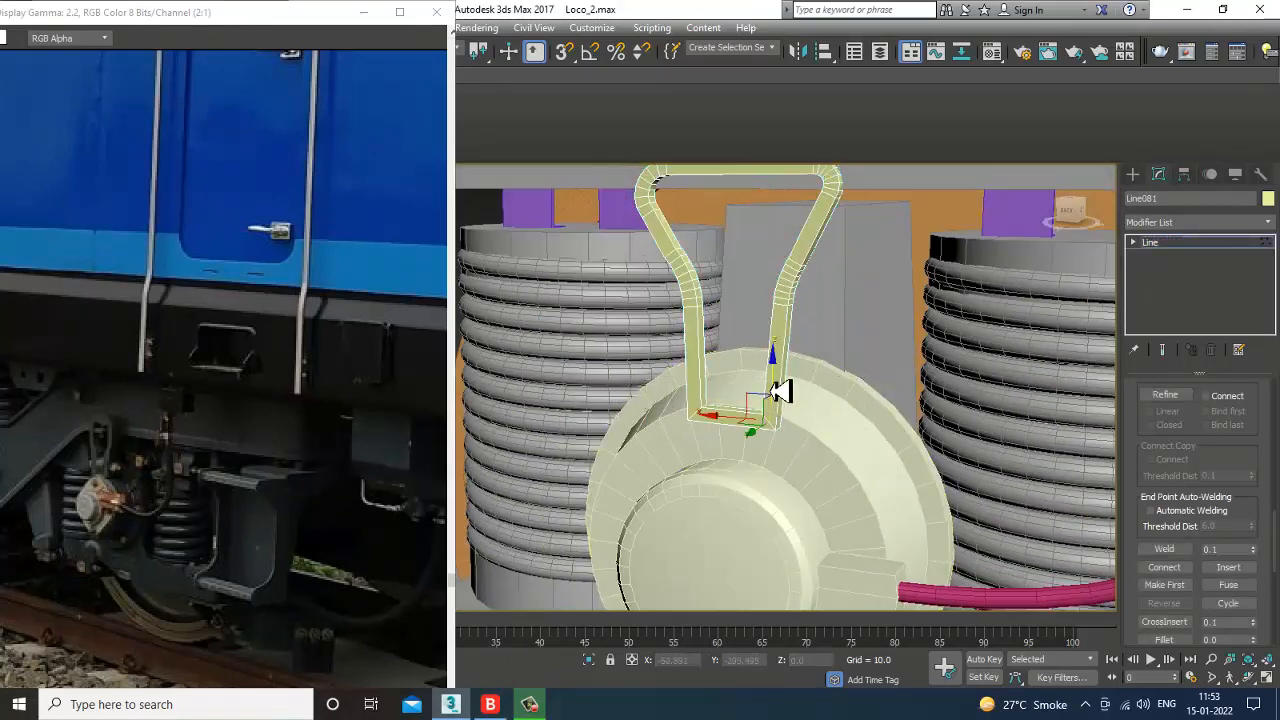
scroll(802, 455, "down", 12)
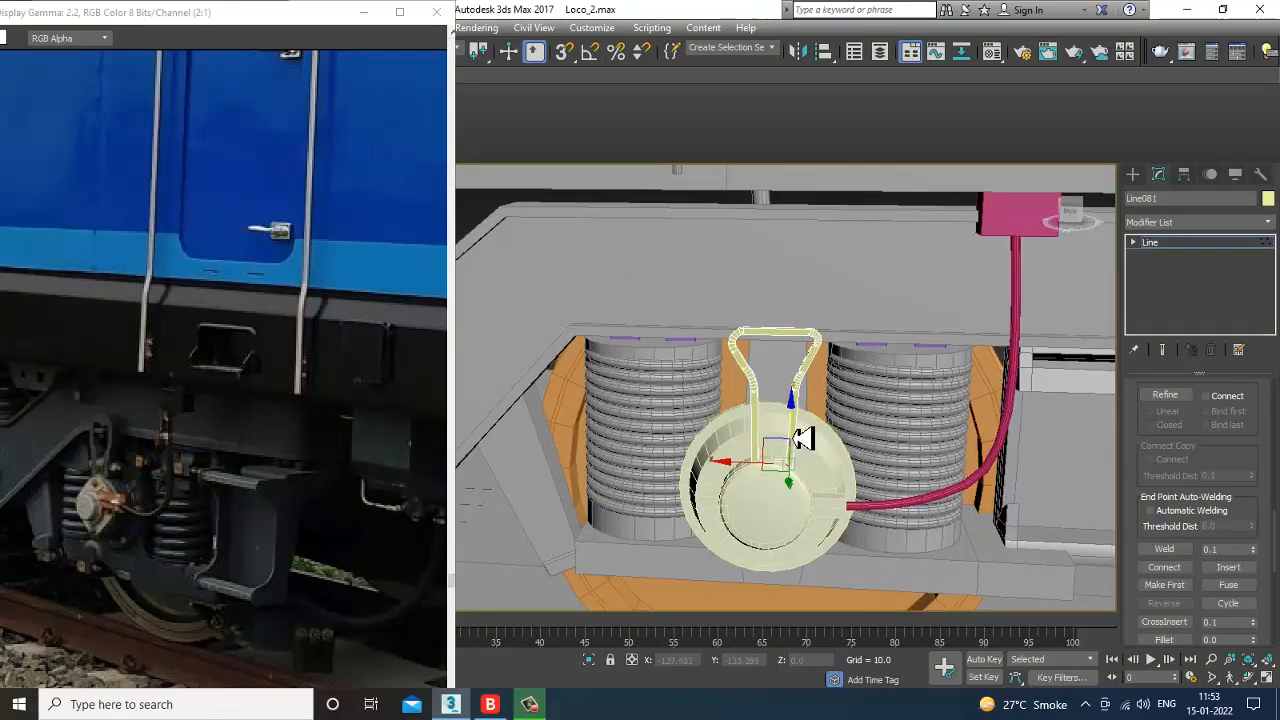
scroll(855, 449, "up", 10)
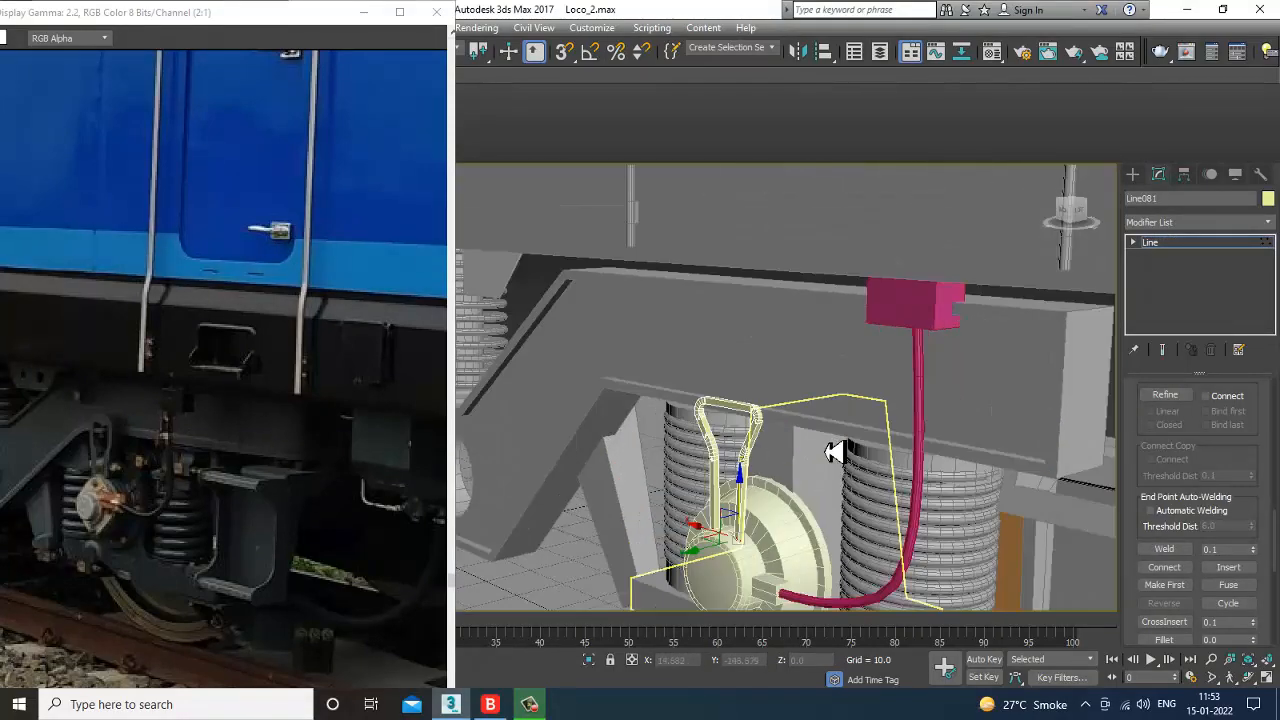
left_click(1166, 245)
scroll(948, 400, "down", 5)
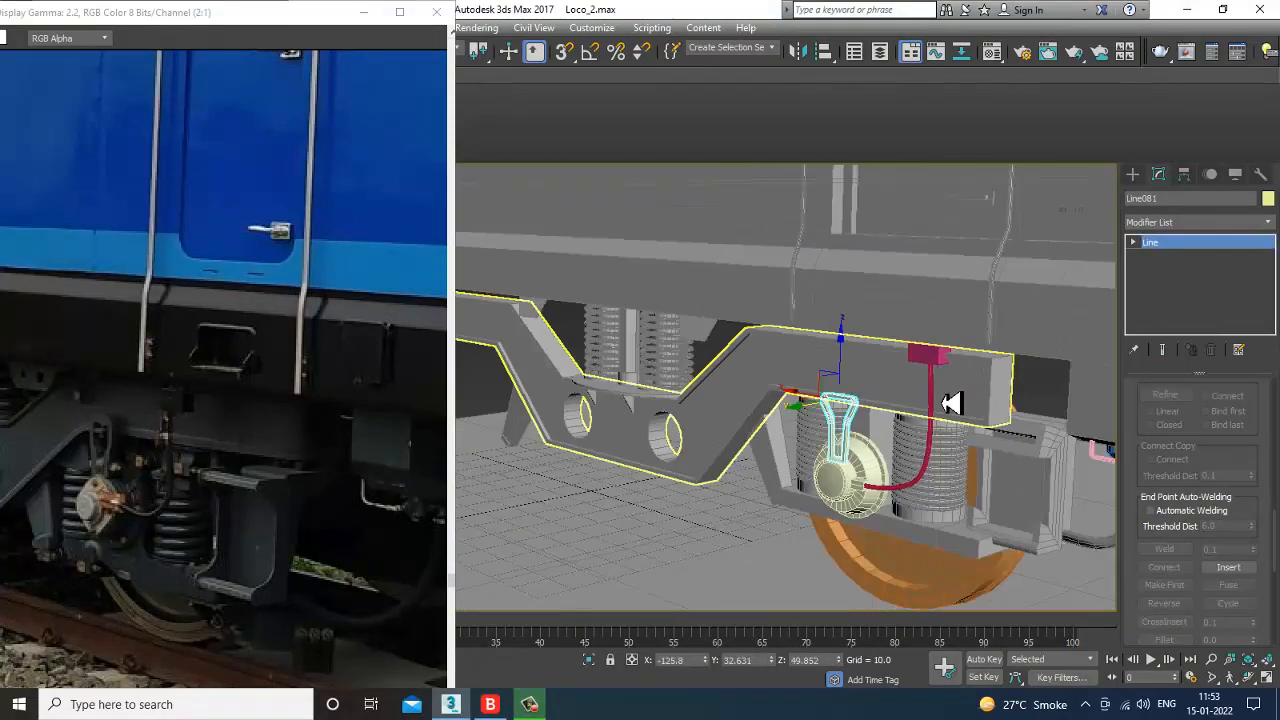
middle_click_drag(951, 402, 890, 409)
scroll(868, 394, "down", 6)
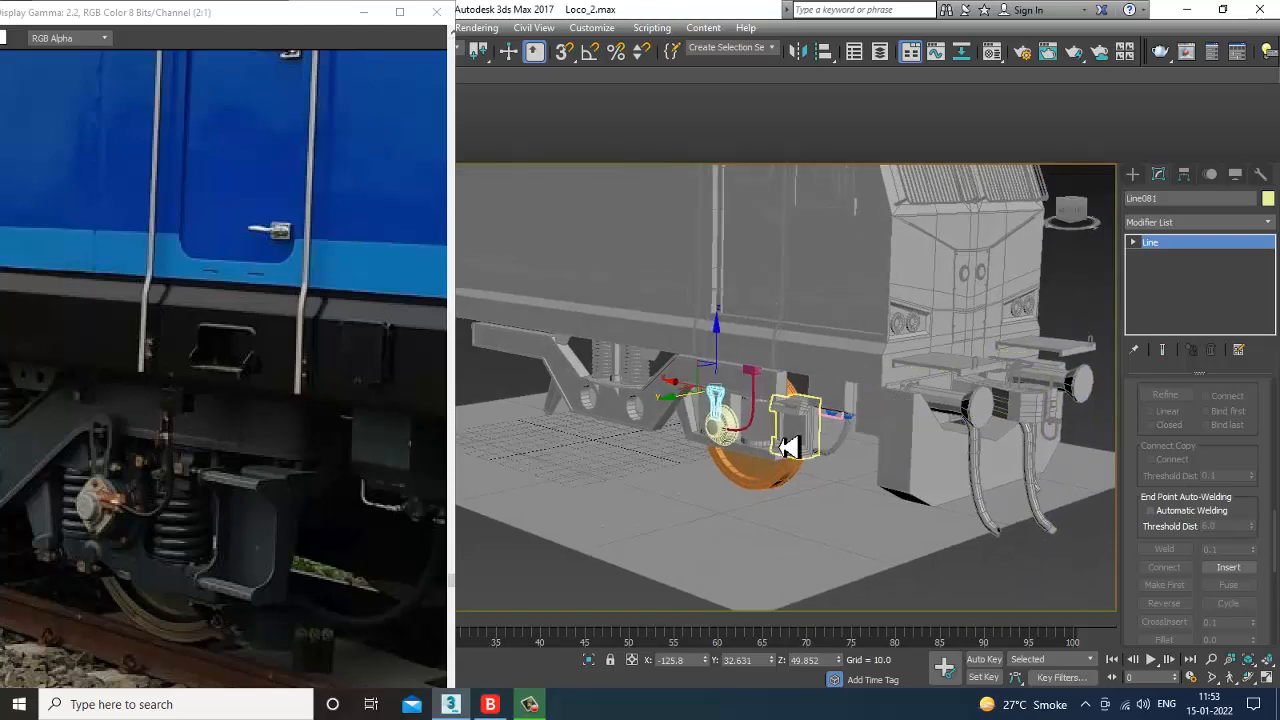
scroll(858, 449, "down", 5)
left_click(1021, 402)
scroll(906, 420, "up", 4)
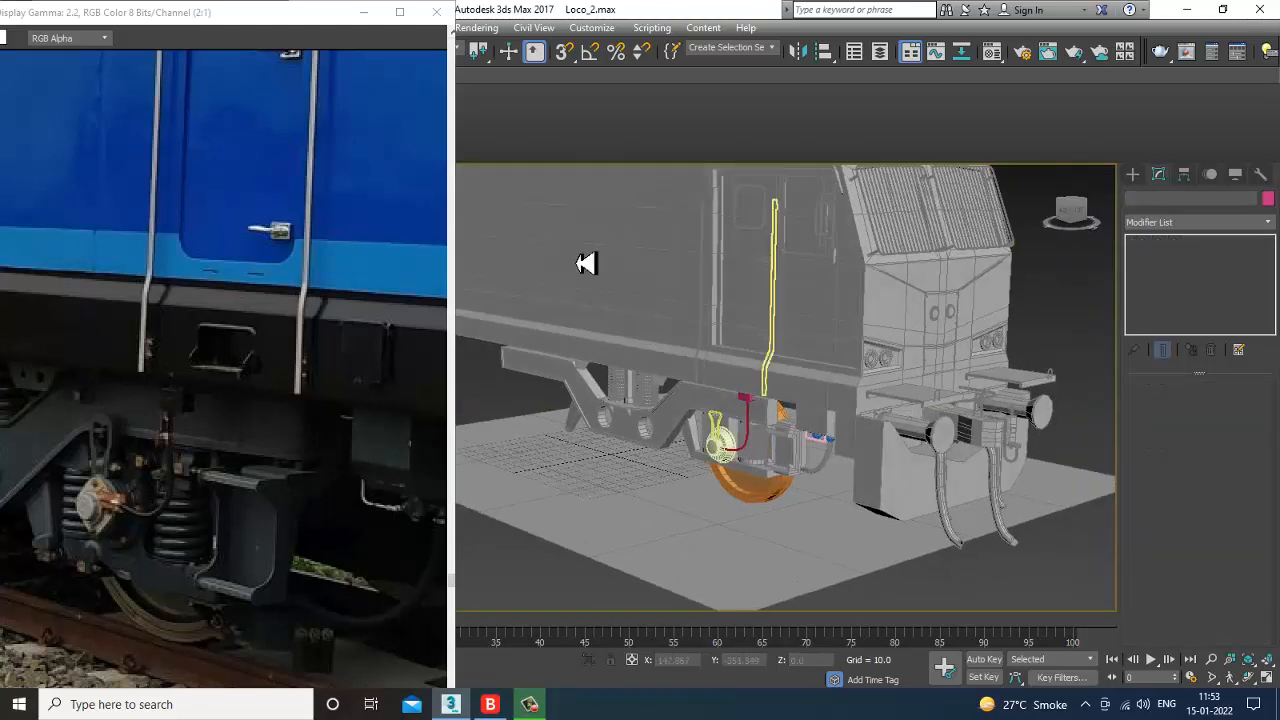
Step: Minimize the reference photo and examine the bogie, wheel, axle box details and whole locomotive from several angles
left_click(364, 12)
middle_click_drag(674, 286, 594, 459, "alt")
scroll(624, 477, "up", 4)
scroll(594, 460, "down", 3)
middle_click_drag(823, 491, 550, 562, "alt")
left_click(641, 530)
scroll(671, 537, "down", 5)
middle_click_drag(800, 472, 728, 495, "alt")
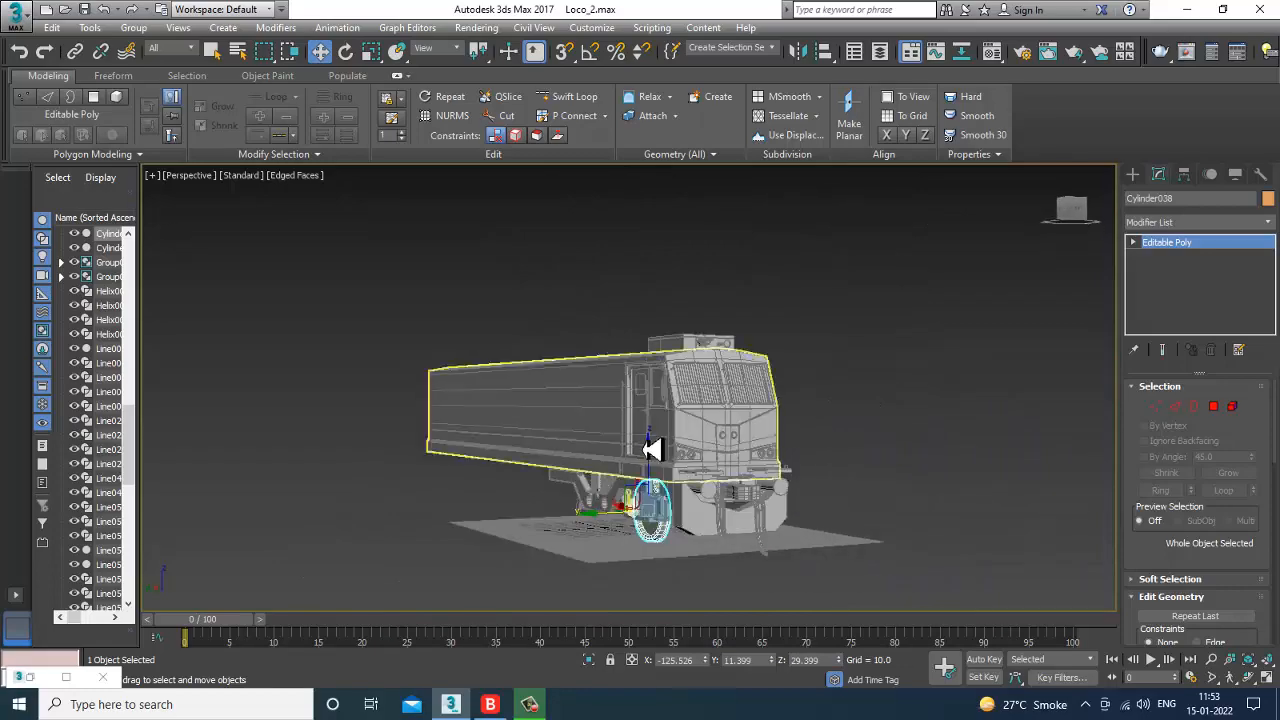
scroll(698, 458, "up", 10)
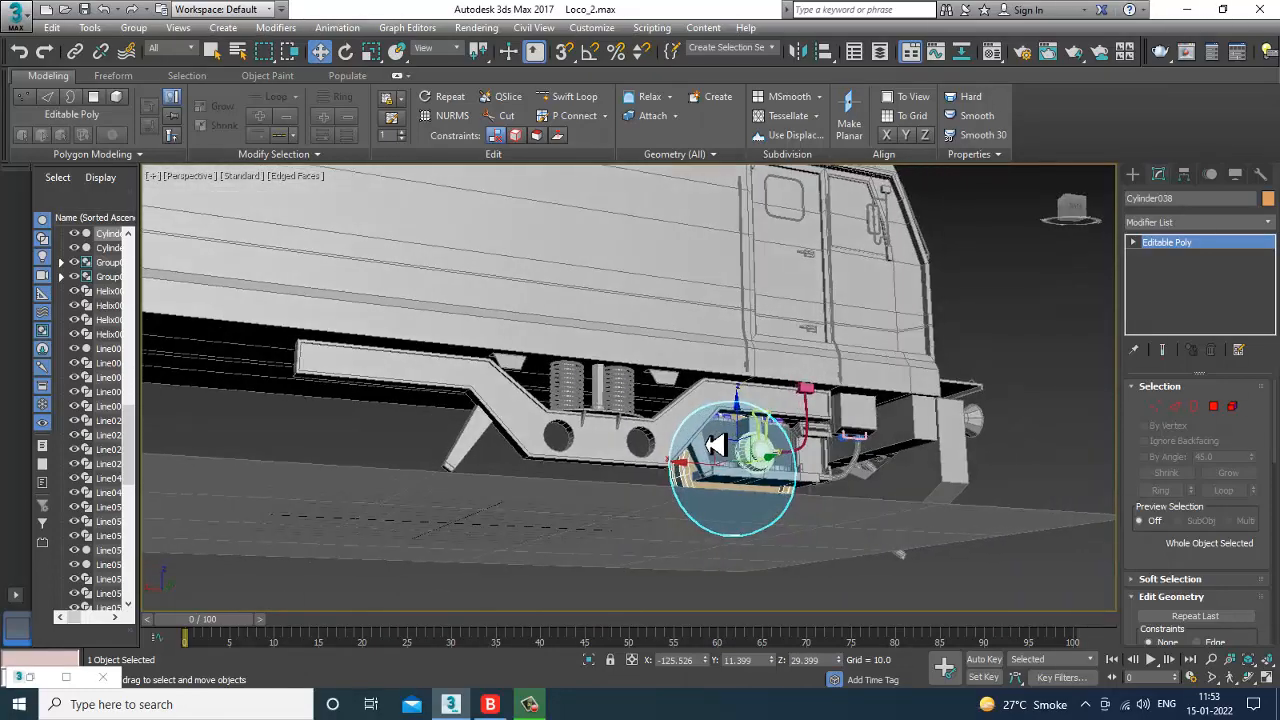
middle_click_drag(715, 445, 643, 477, "alt")
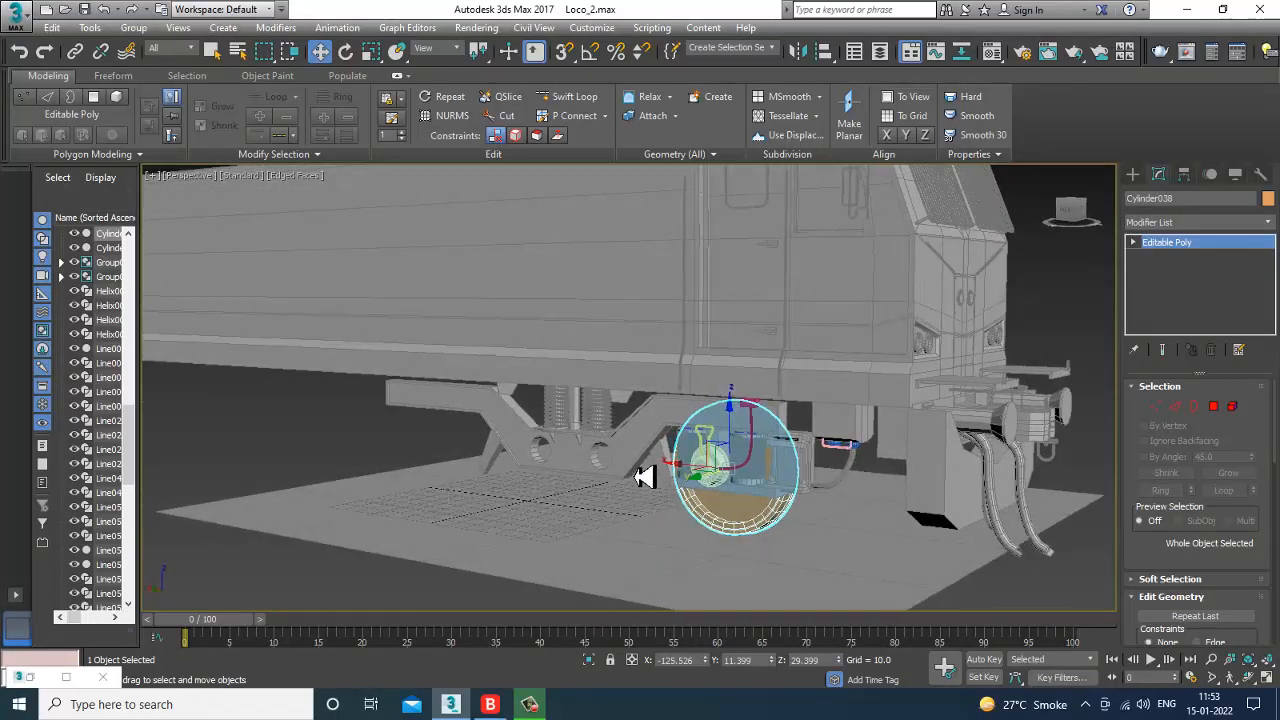
scroll(733, 494, "up", 5)
scroll(733, 494, "down", 5)
middle_click_drag(751, 477, 800, 473, "alt")
scroll(834, 457, "down", 5)
scroll(834, 457, "up", 5)
left_click(271, 443)
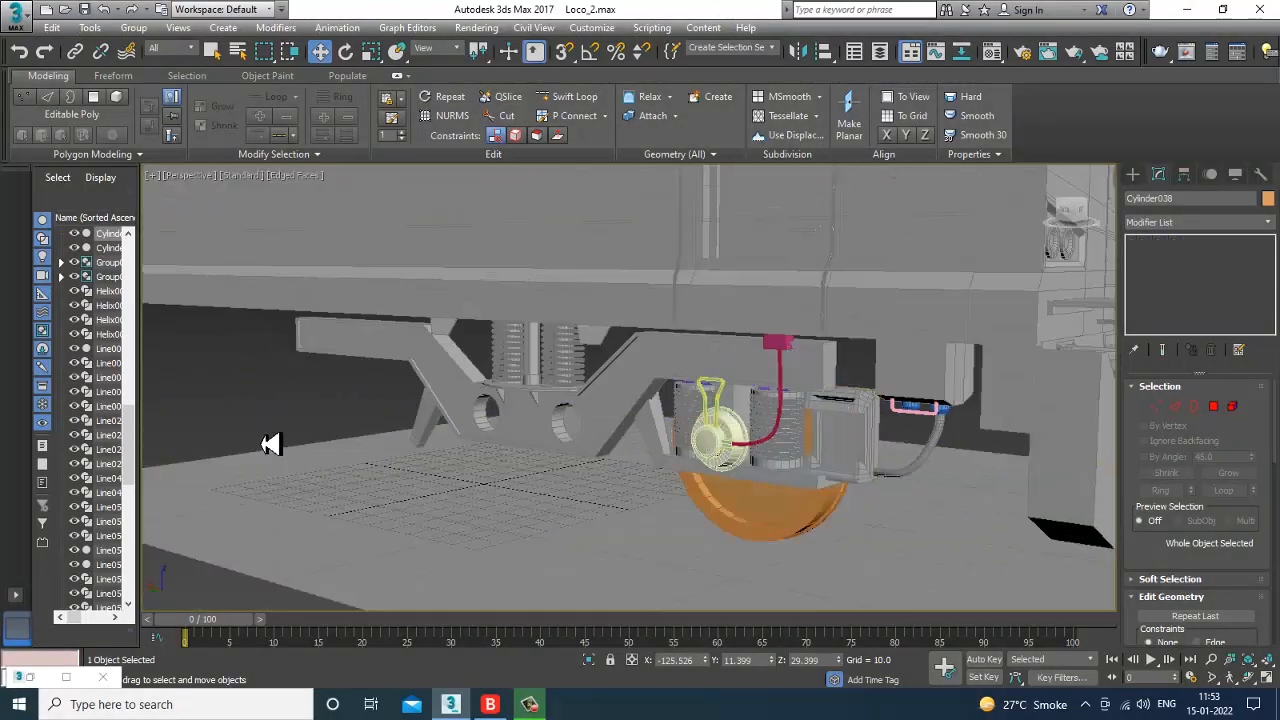
scroll(838, 476, "up", 3)
scroll(838, 476, "down", 6)
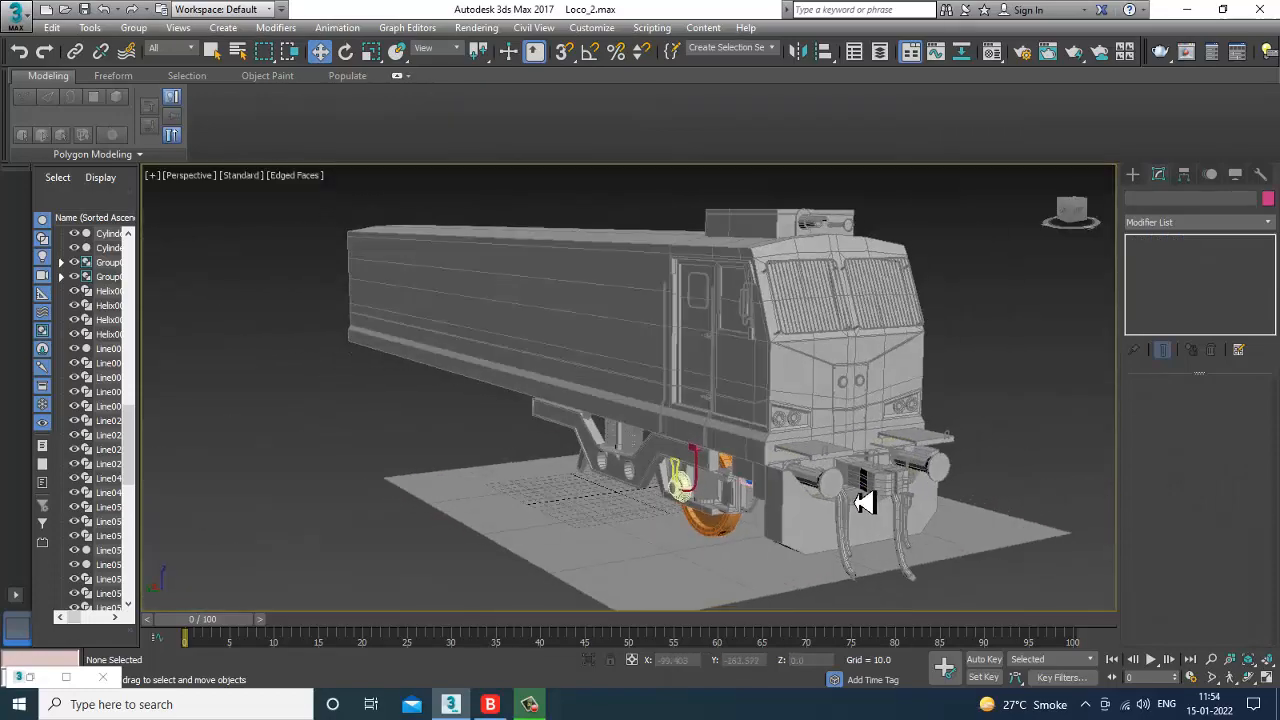
middle_click_drag(864, 502, 918, 506, "alt")
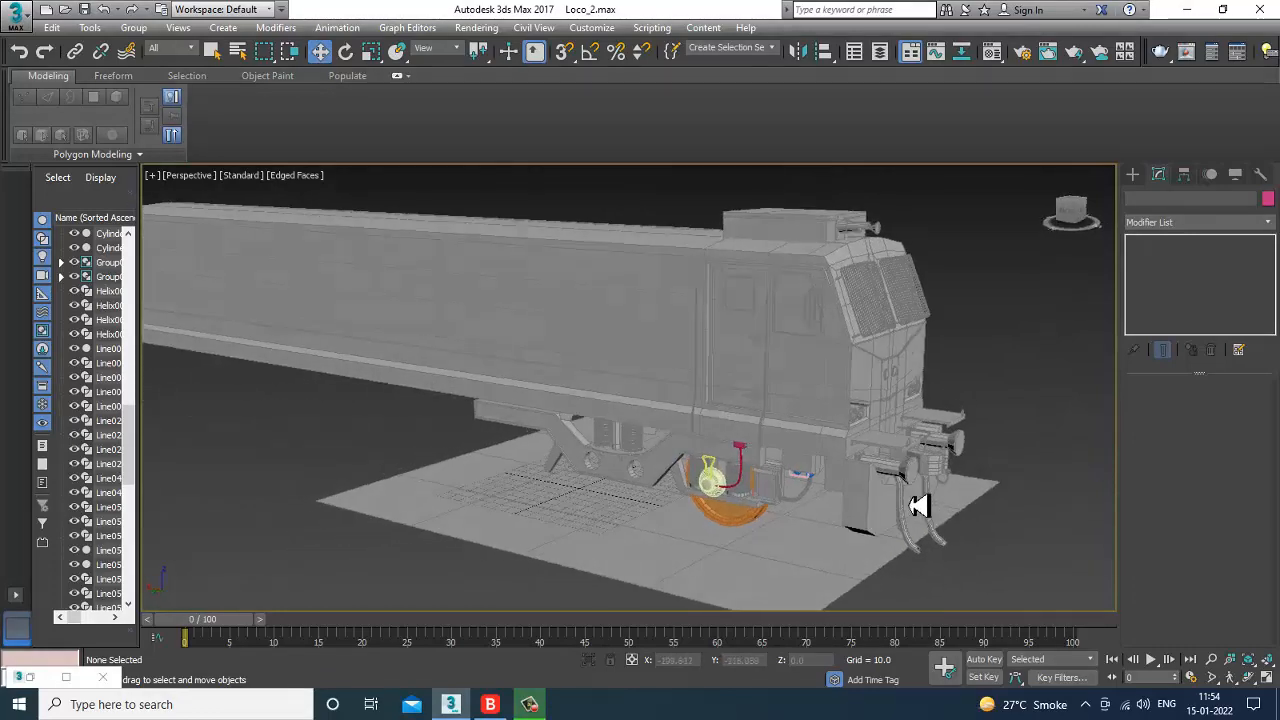